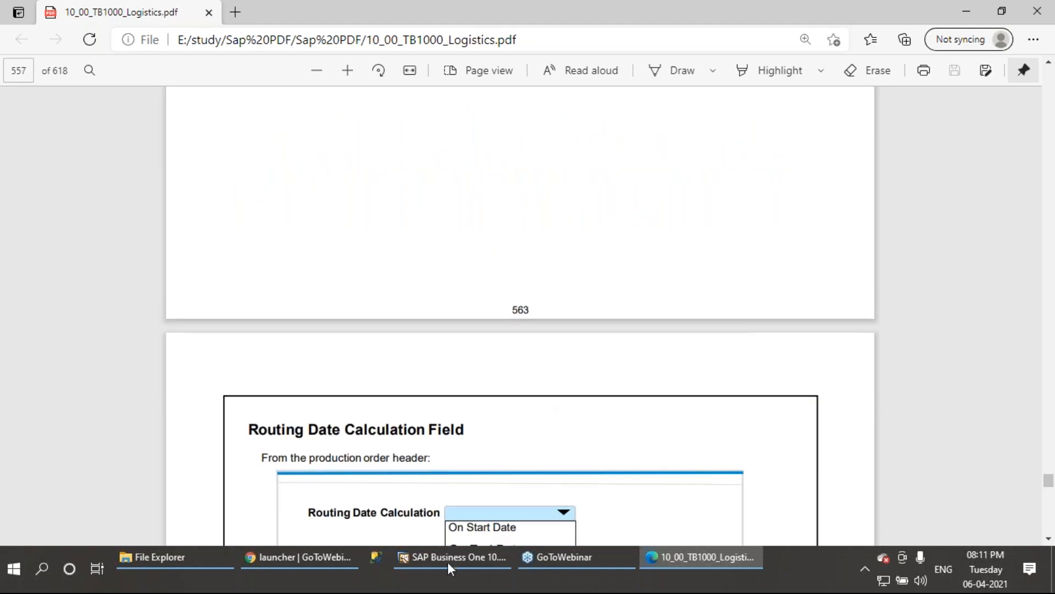
Switch to SAP Business One and open the last saved production bill of materials, ST-6502 FG SHIM.
left_click(445, 558)
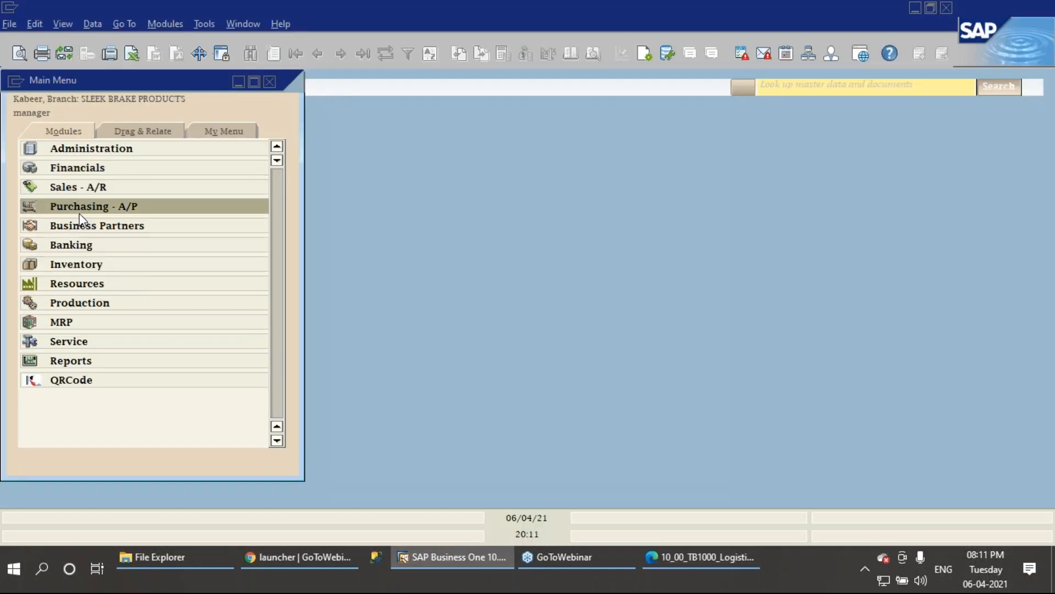
left_click(77, 299)
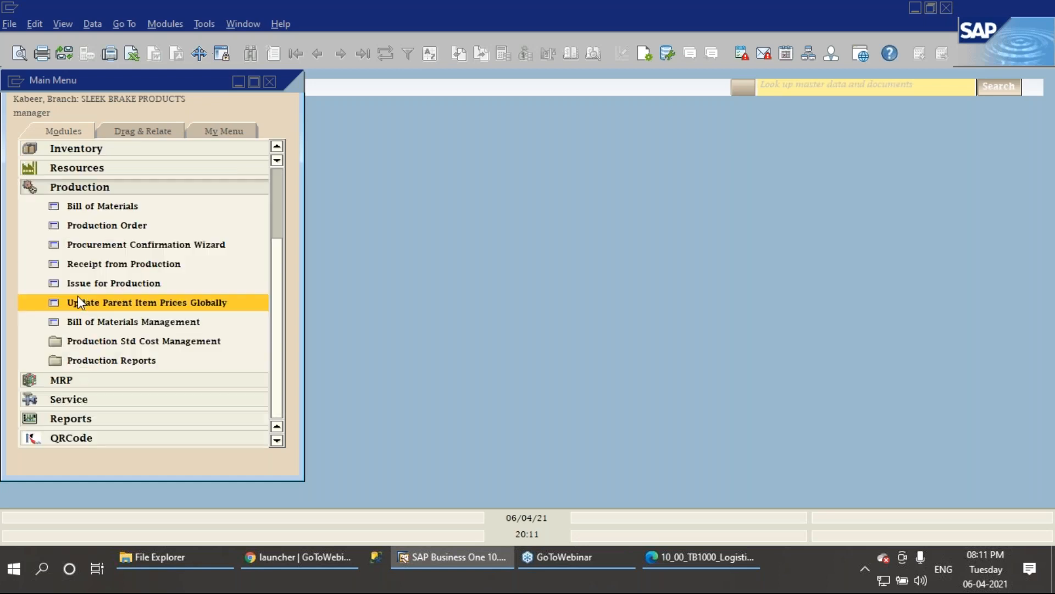
left_click(84, 207)
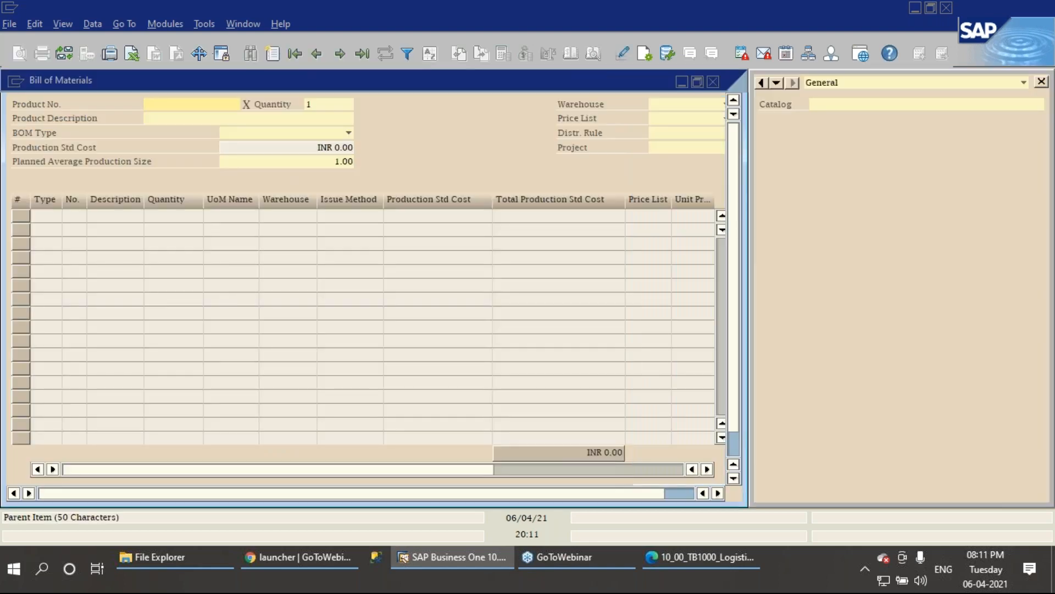
left_click(317, 53)
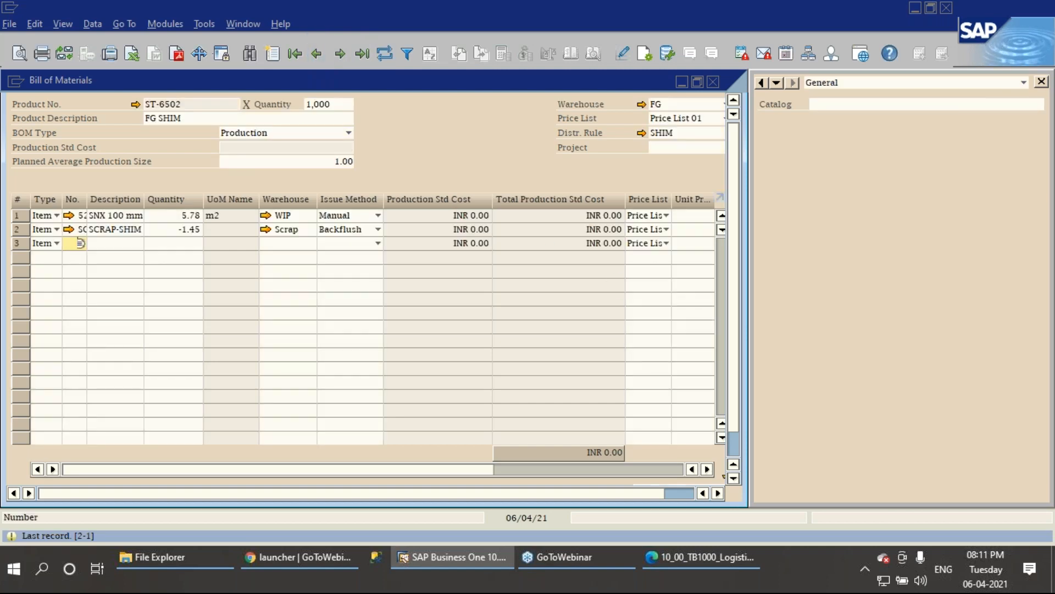
Consult the production order with routing slide in 10_00_TB1000_Logistics.pdf in the browser.
left_click(668, 559)
scroll(538, 392, "up", 8)
scroll(533, 292, "up", 3)
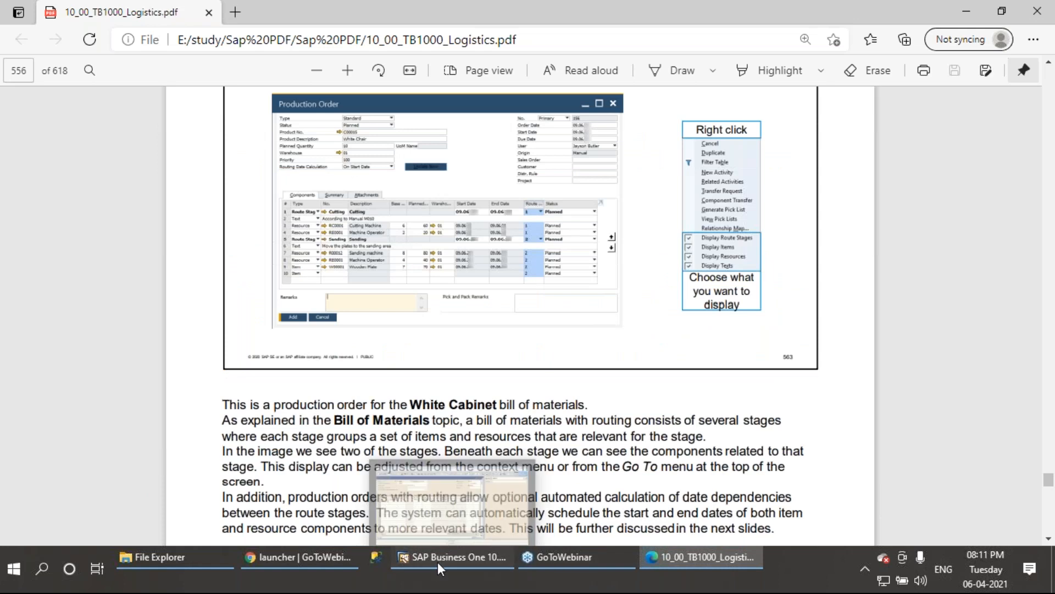
Return to SAP Business One and examine the product description and the coil and scrap component rows of the bill of materials.
left_click(437, 562)
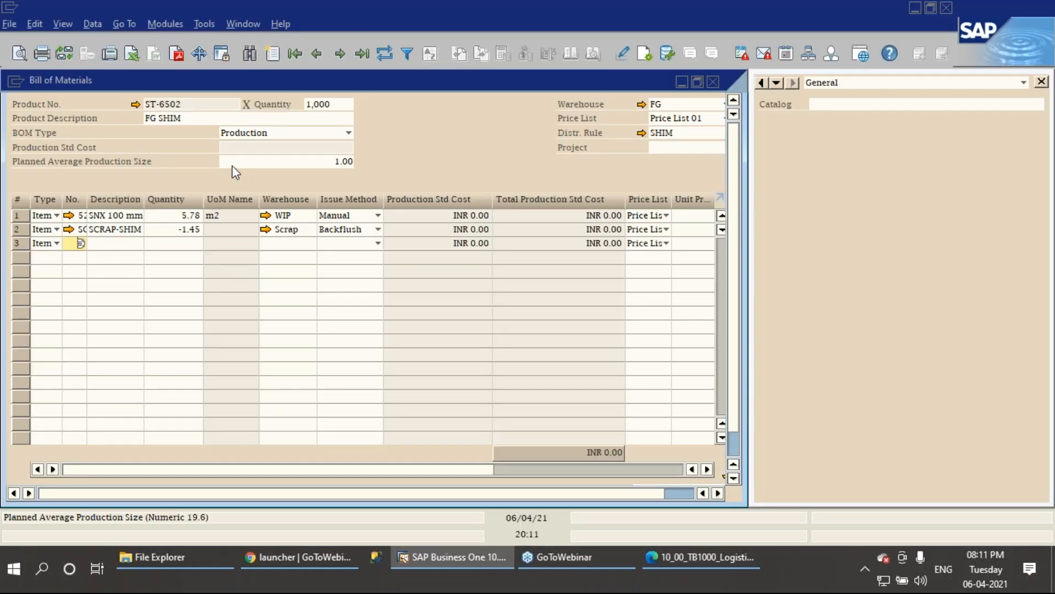
left_click(200, 120)
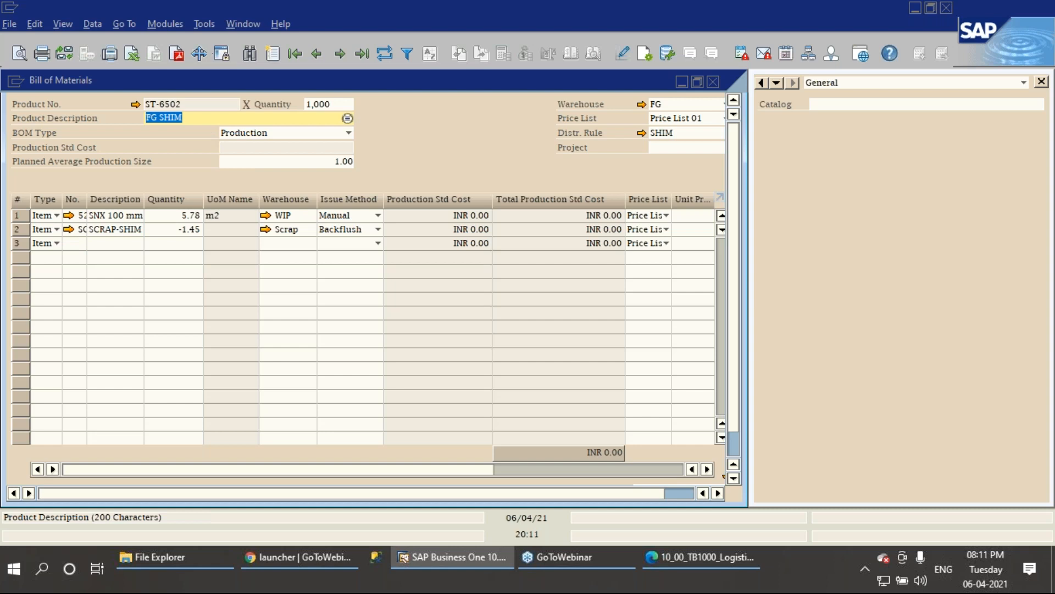
left_click(22, 216)
left_click(20, 231)
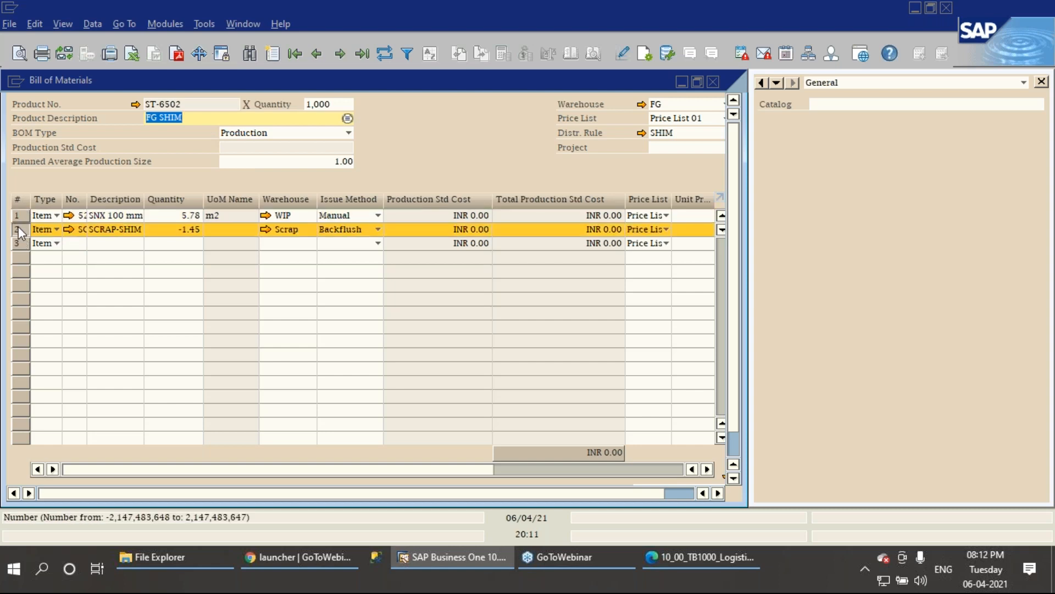
left_click(19, 221)
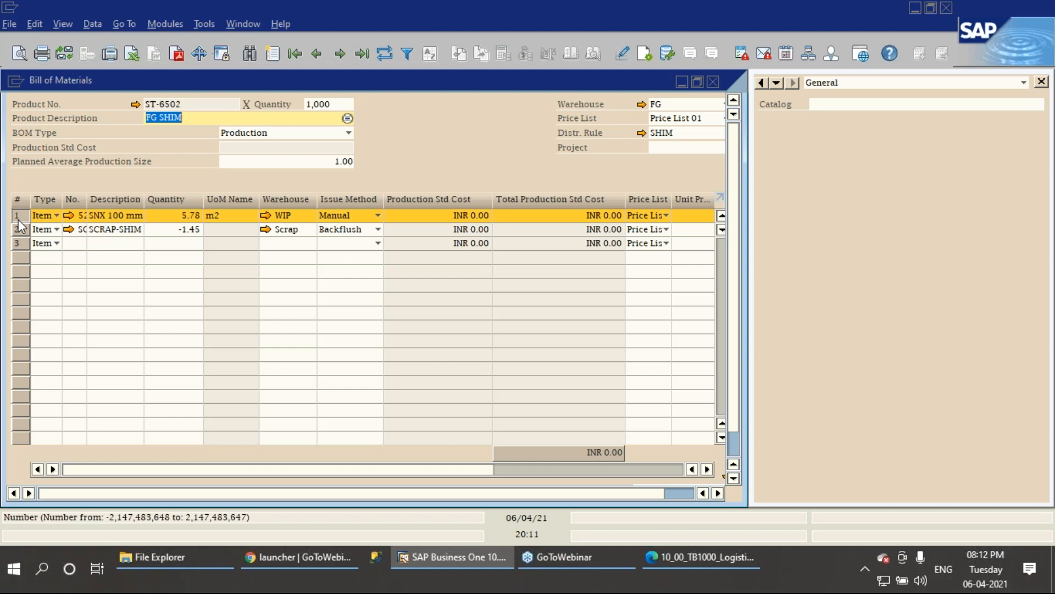
Set the type of row 3 in the bill of materials to Route Stage and open the setup for new route stages.
left_click(48, 246)
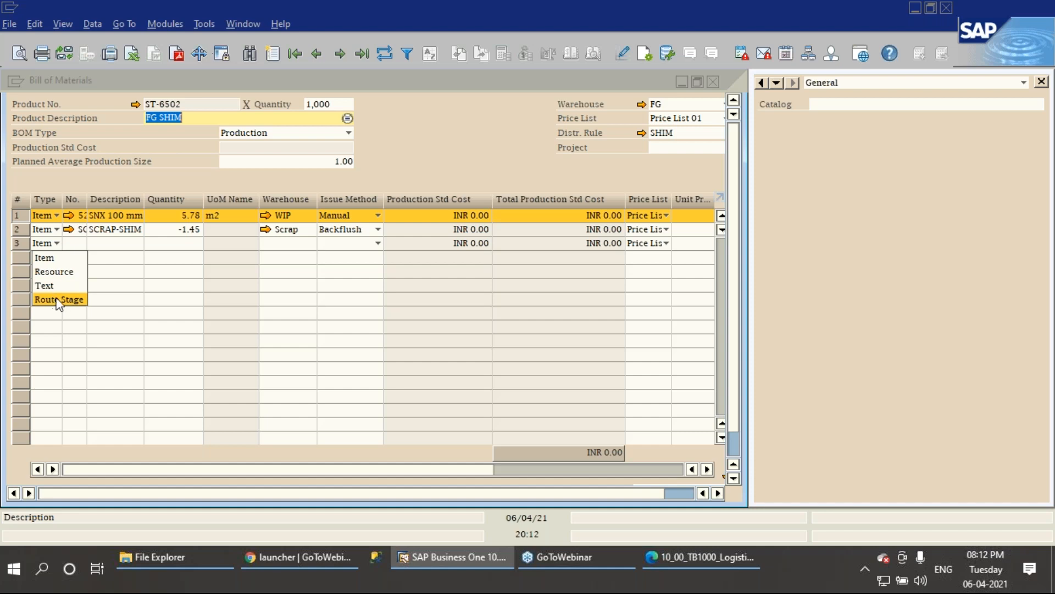
left_click(67, 301)
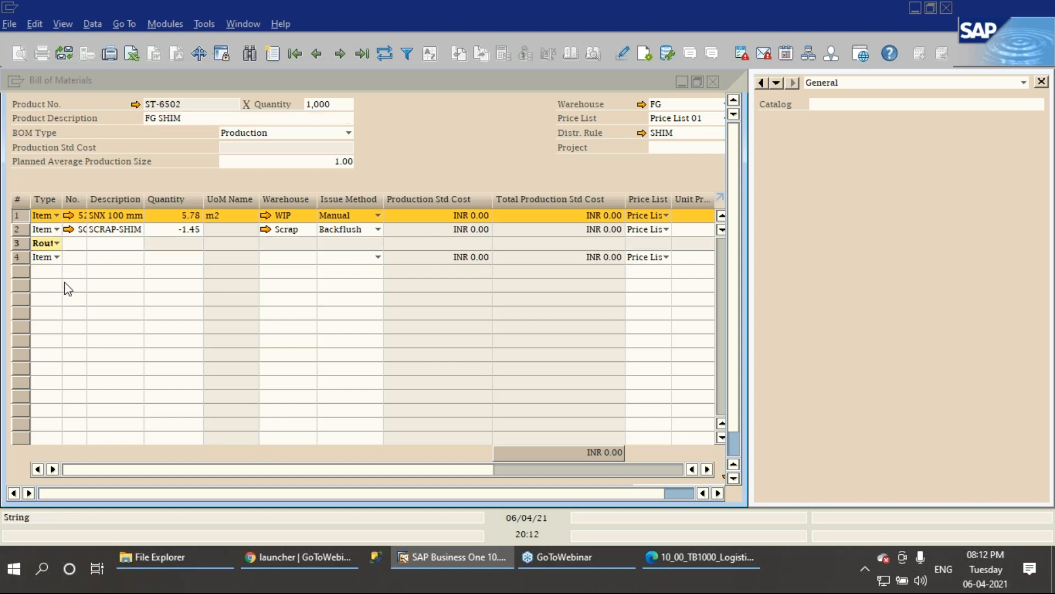
left_click(73, 245)
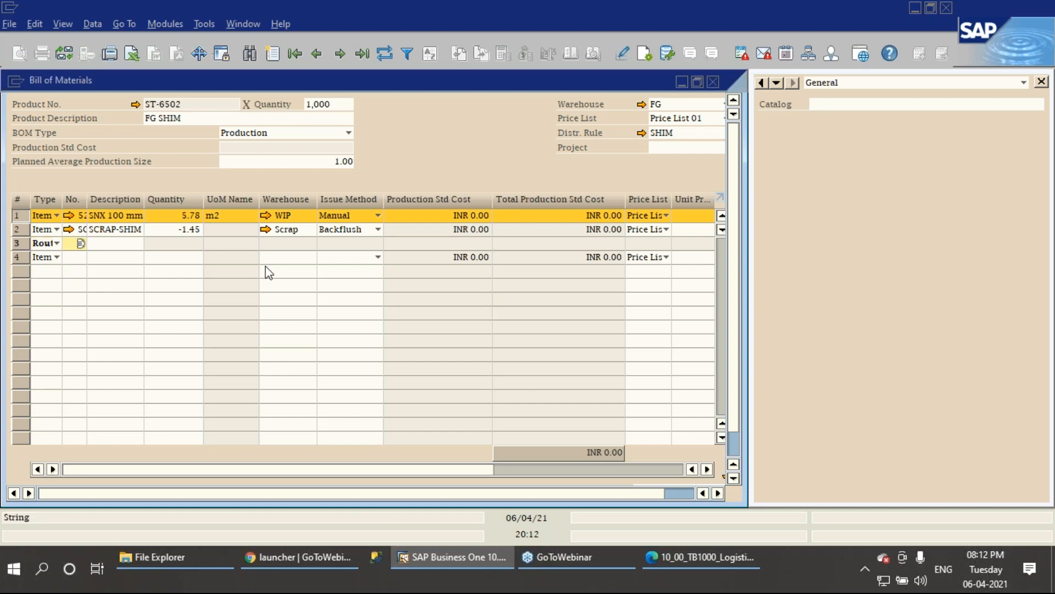
left_click(82, 244)
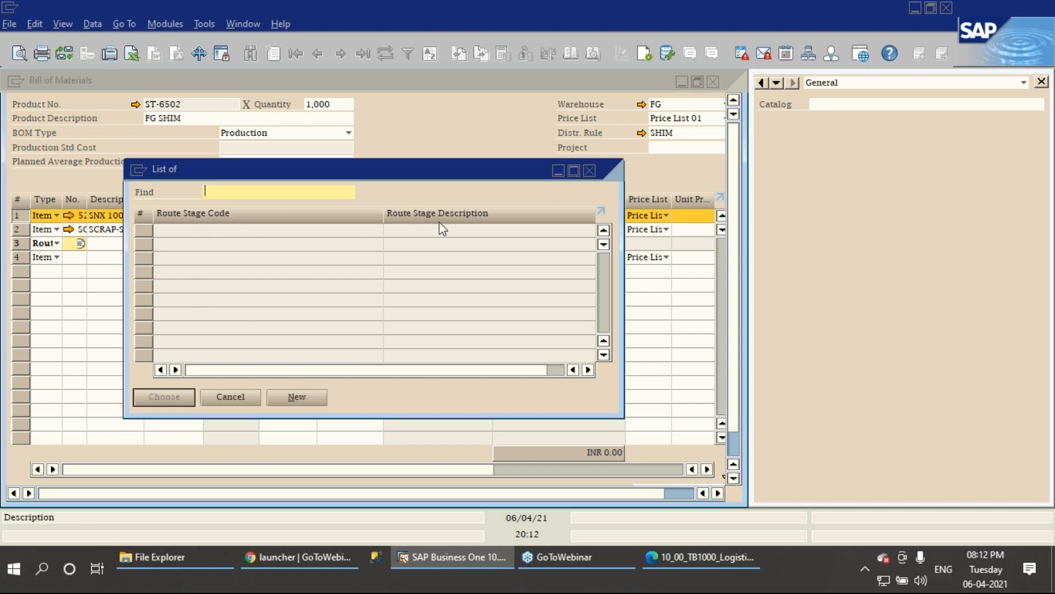
left_click(300, 396)
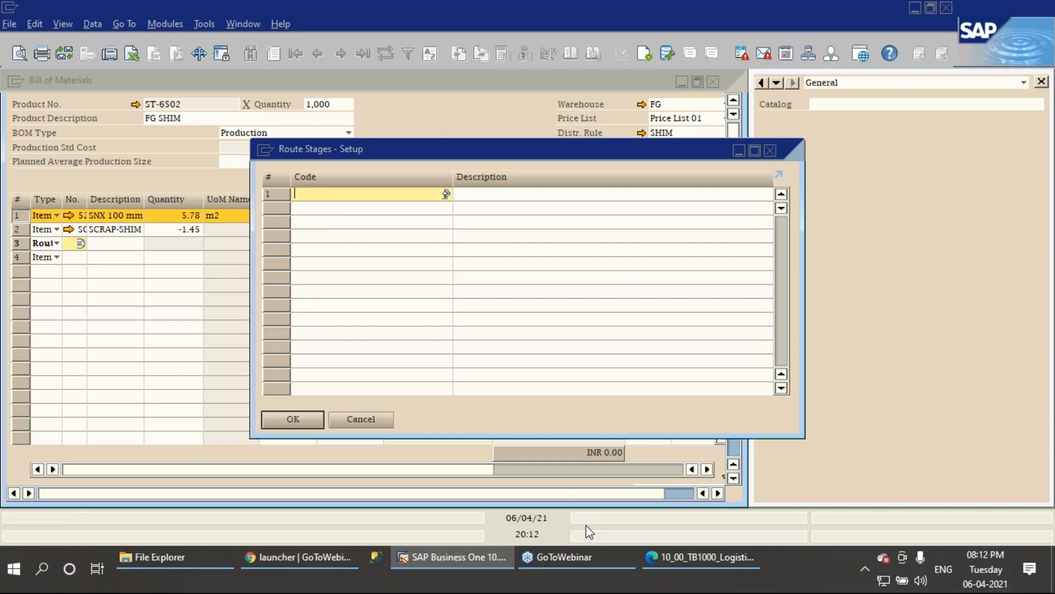
Look up the route stages of the White Cabinet bill of materials in the logistics PDF in the browser.
left_click(681, 559)
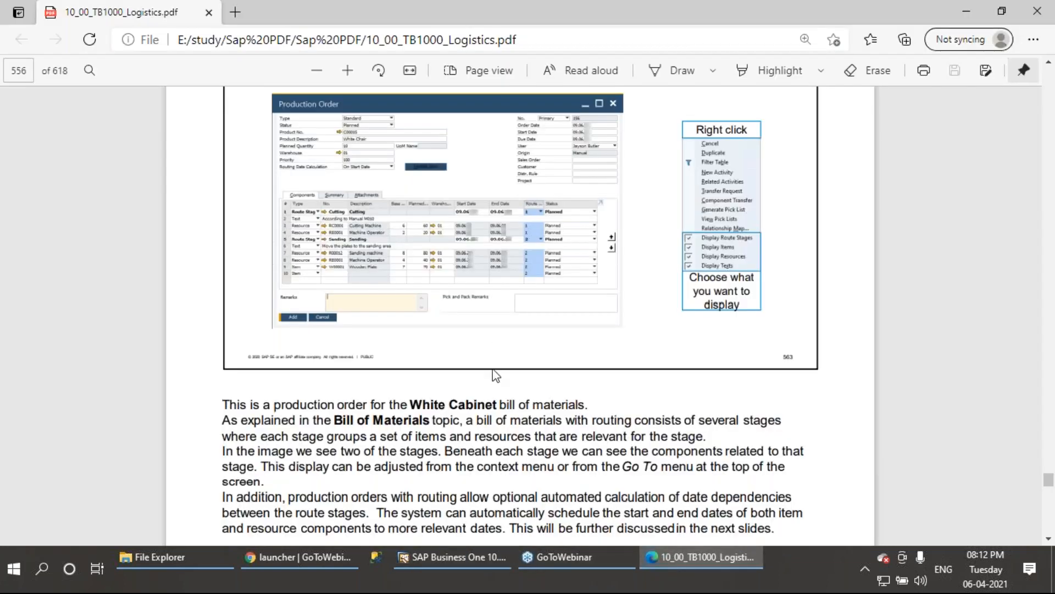
scroll(508, 358, "down", 5)
scroll(496, 265, "up", 10)
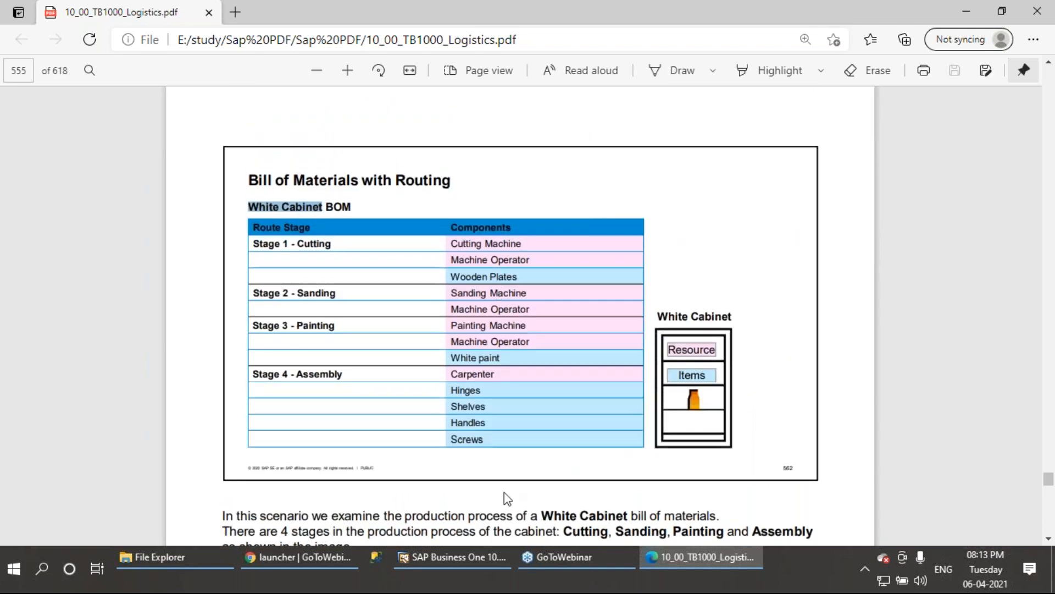
Switch back to SAP Business One and save a route stage with code and description Cutting.
left_click(462, 556)
type("Cutting")
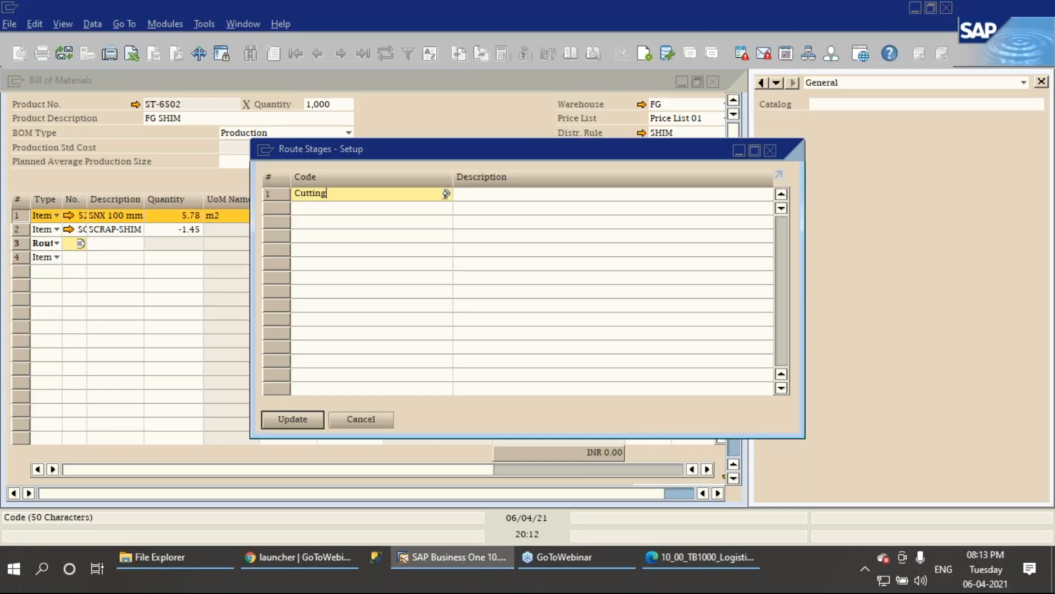
key("Tab")
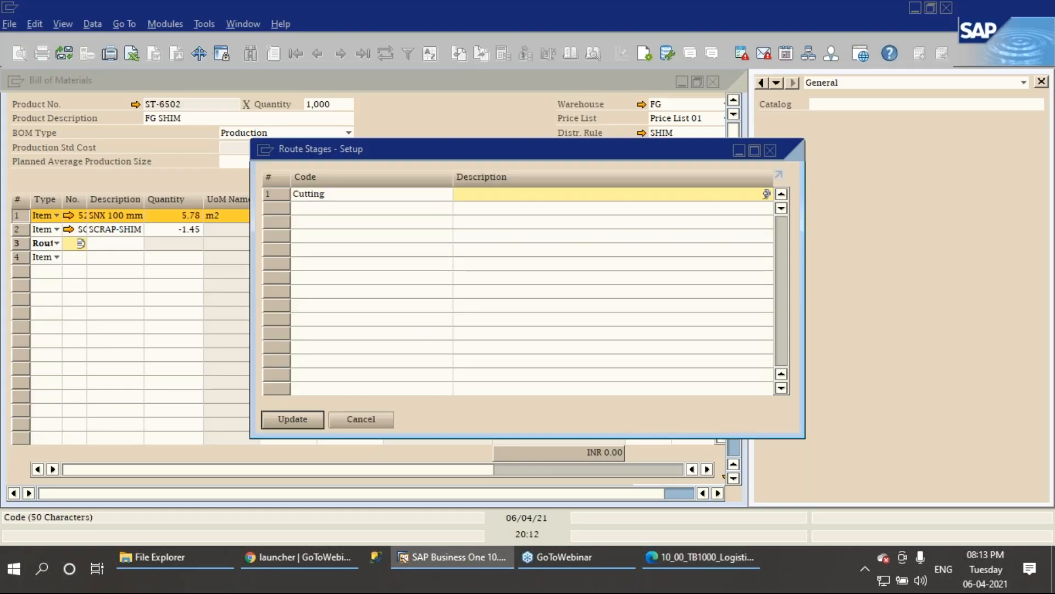
type("Cutting")
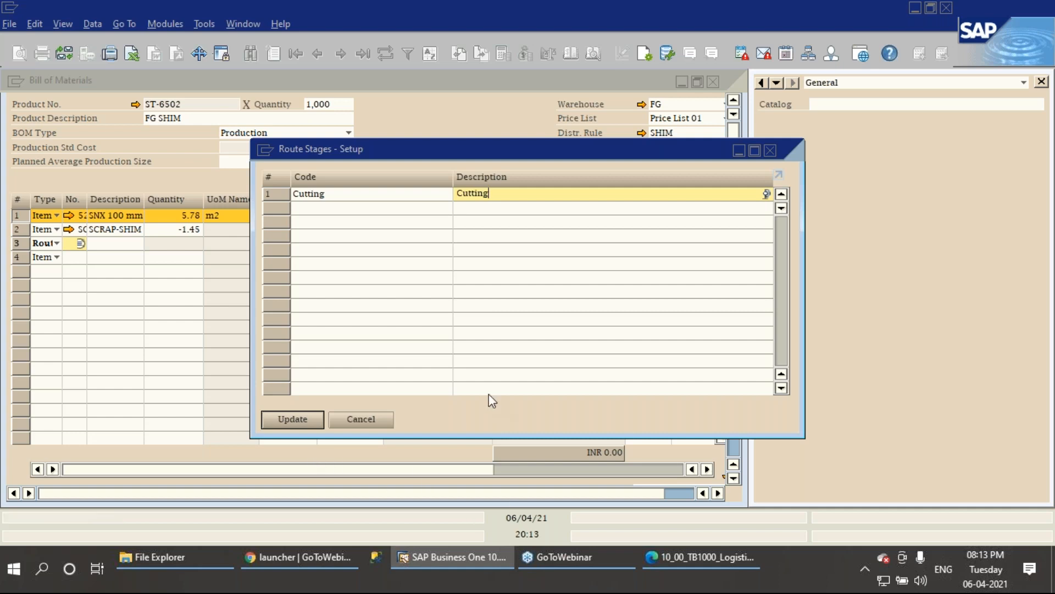
left_click(280, 421)
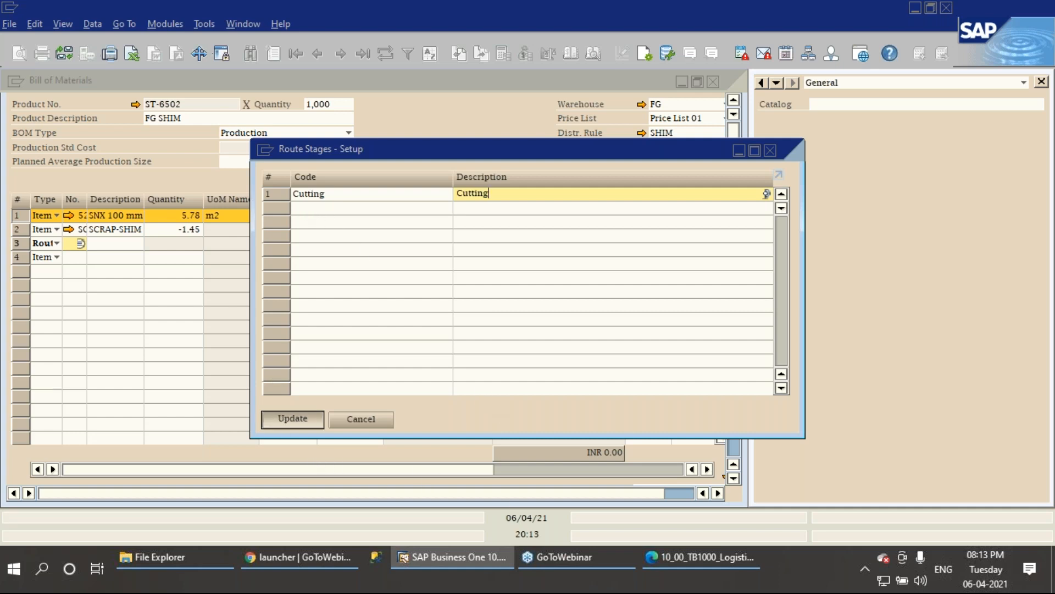
Add a second route stage with code and description sanding and save it.
left_click(320, 211)
type("sanding")
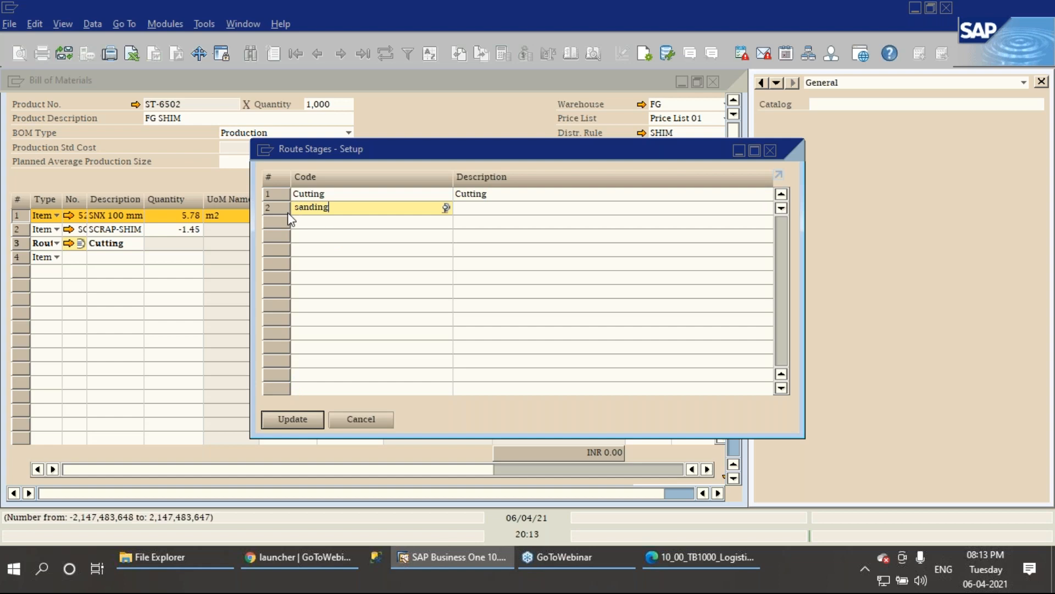
key("Tab")
type("sanding")
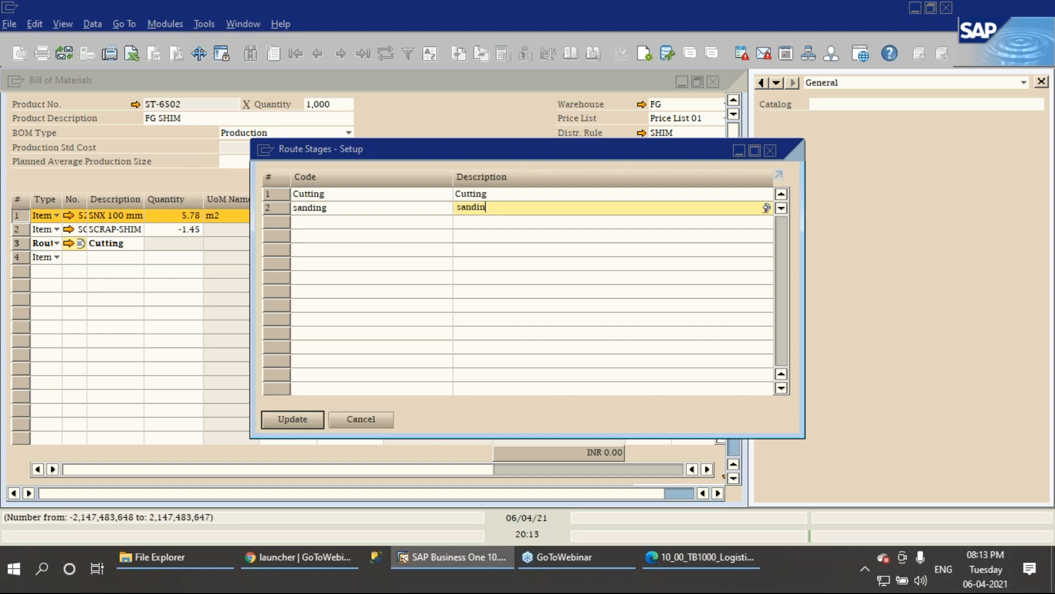
left_click(280, 424)
Add a third route stage with code and description Painting, save it and close the route stage setup.
key("Tab")
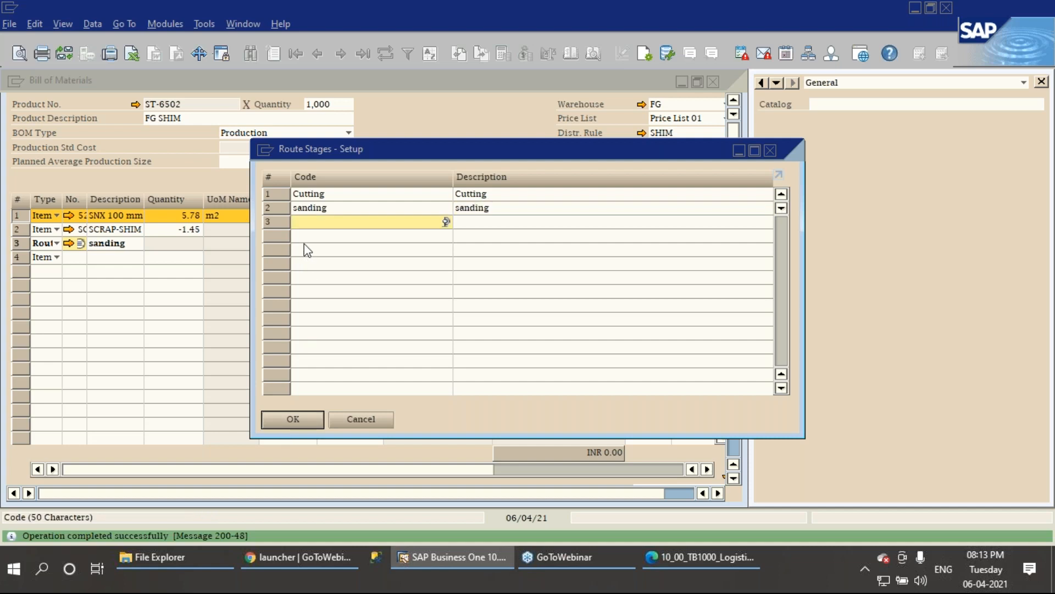
type("Painting")
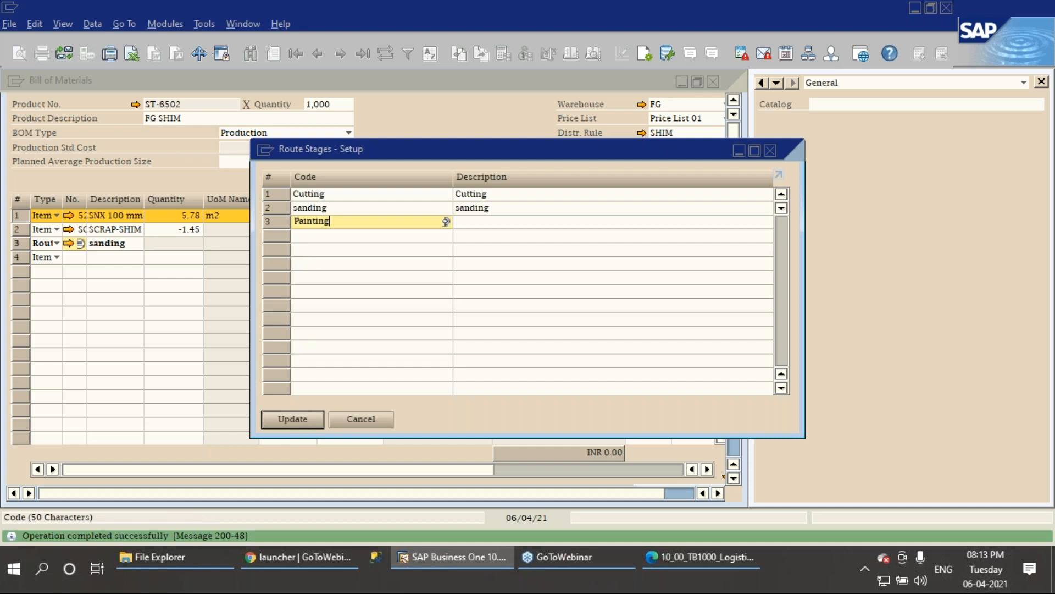
key("Tab")
type("Painting")
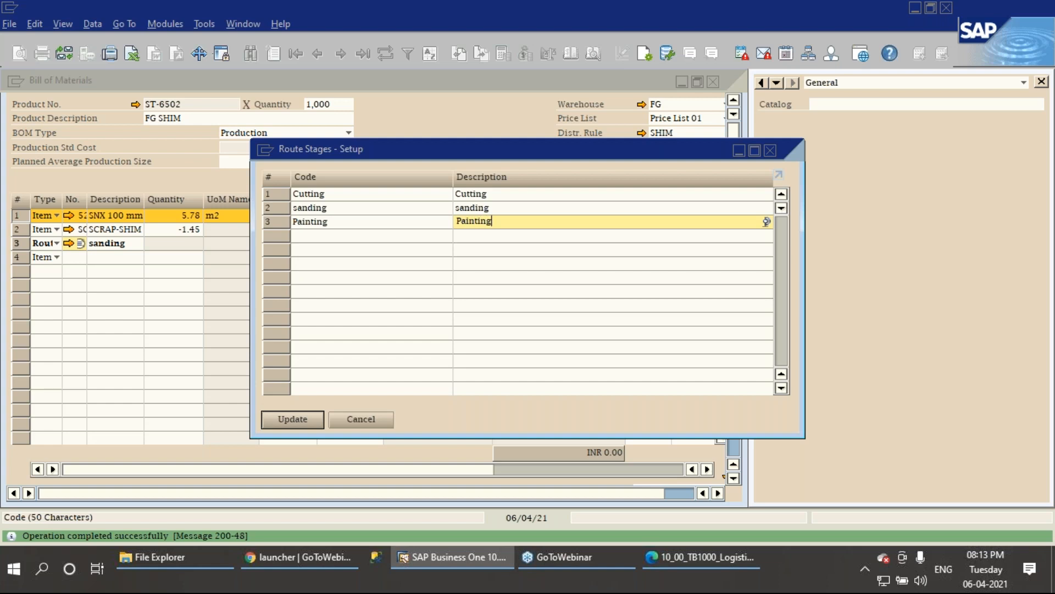
left_click(288, 420)
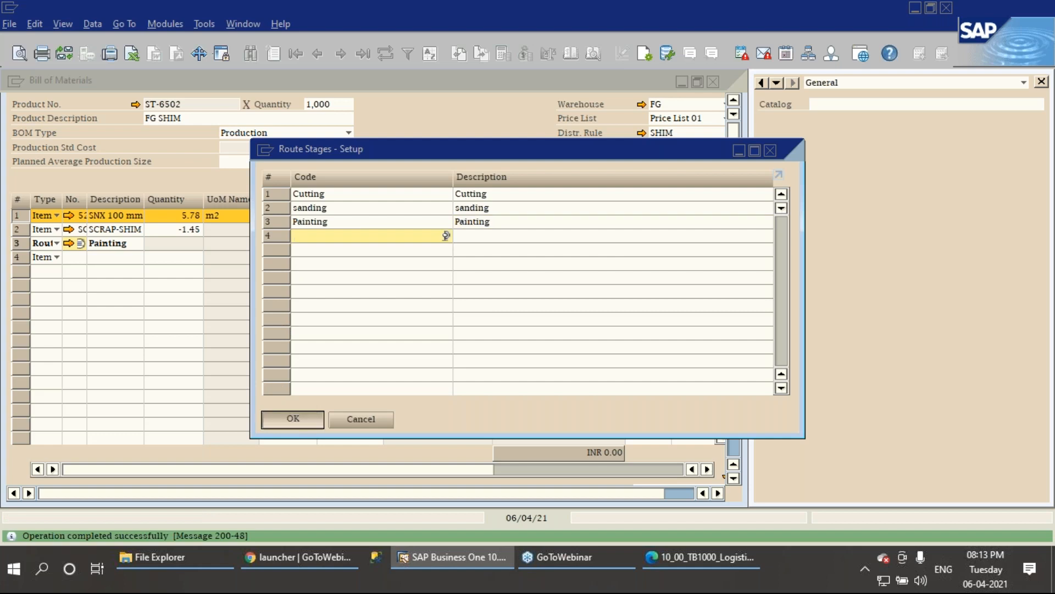
left_click(288, 420)
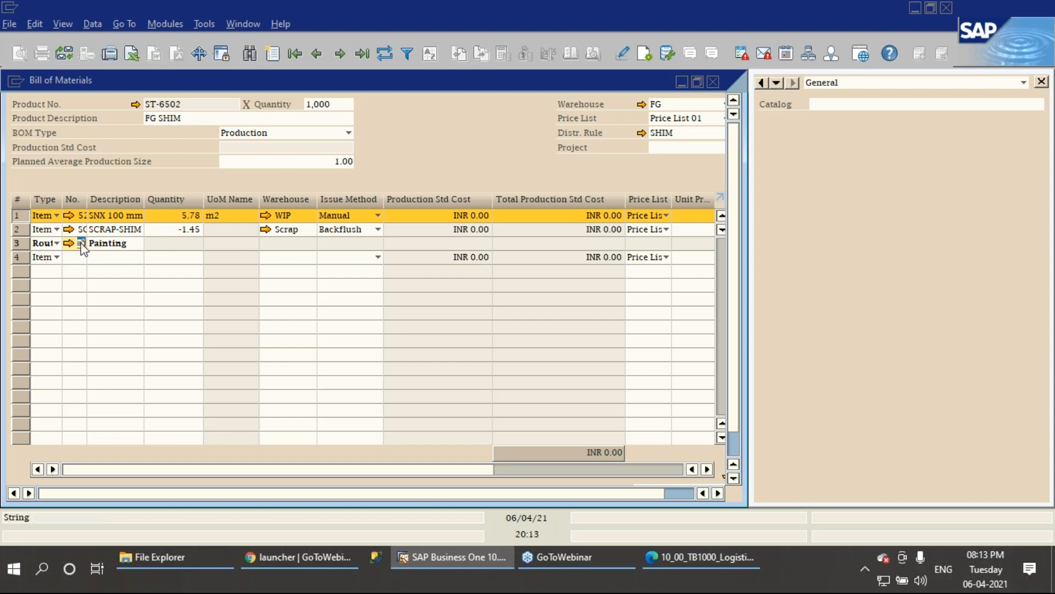
Widen the component table's columns to fit their contents and set row 3's route stage to Cutting.
left_click(59, 29)
left_click(86, 155)
left_click(139, 243)
left_click(178, 245)
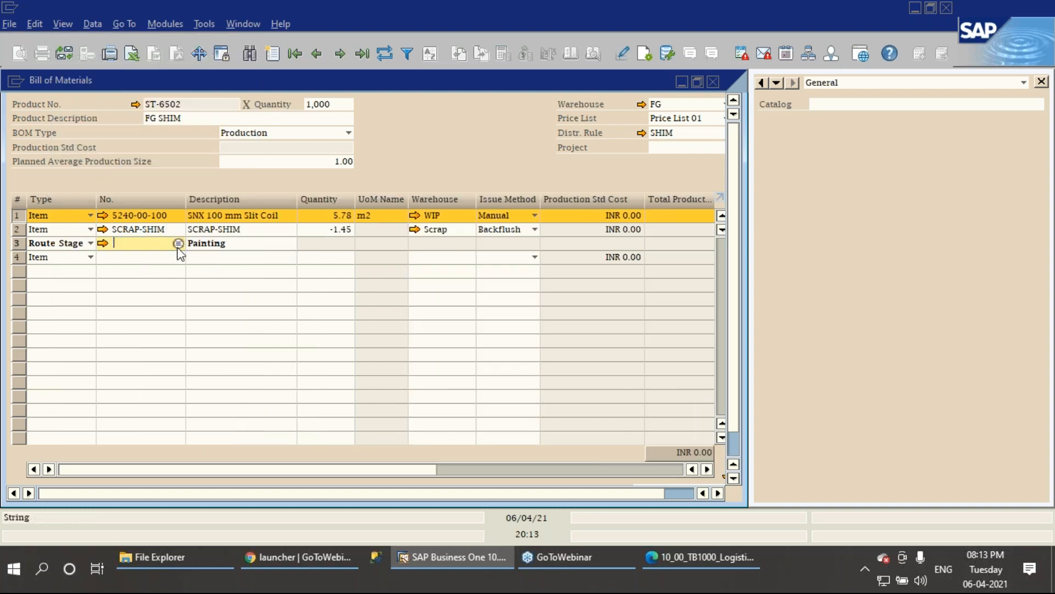
double_click(167, 227)
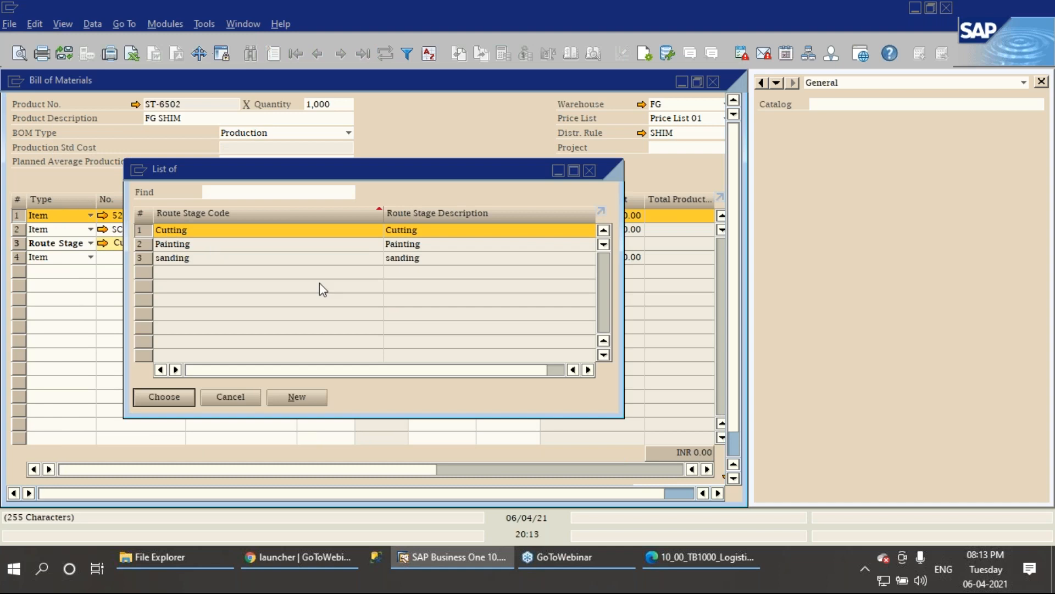
Set the type of row 4 to Resource and start creating a new resource from the resource list.
left_click(74, 261)
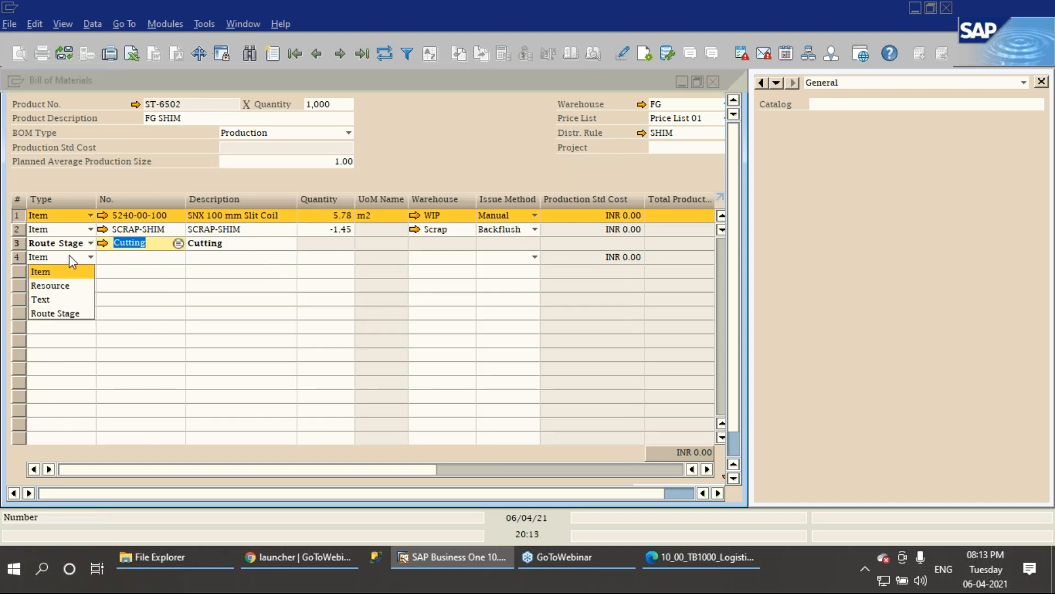
left_click(49, 289)
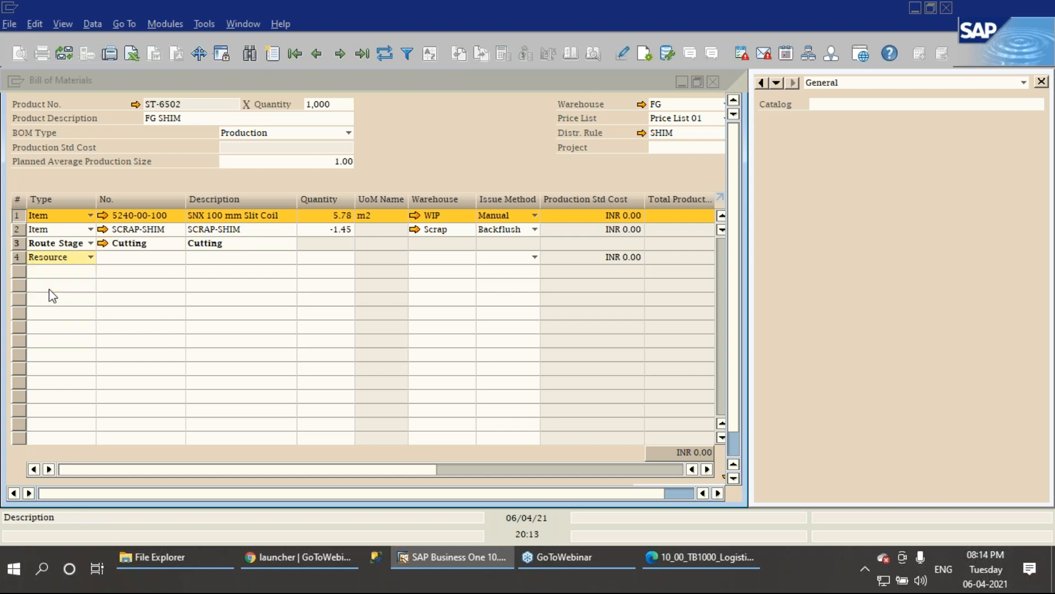
left_click(122, 263)
left_click(179, 257)
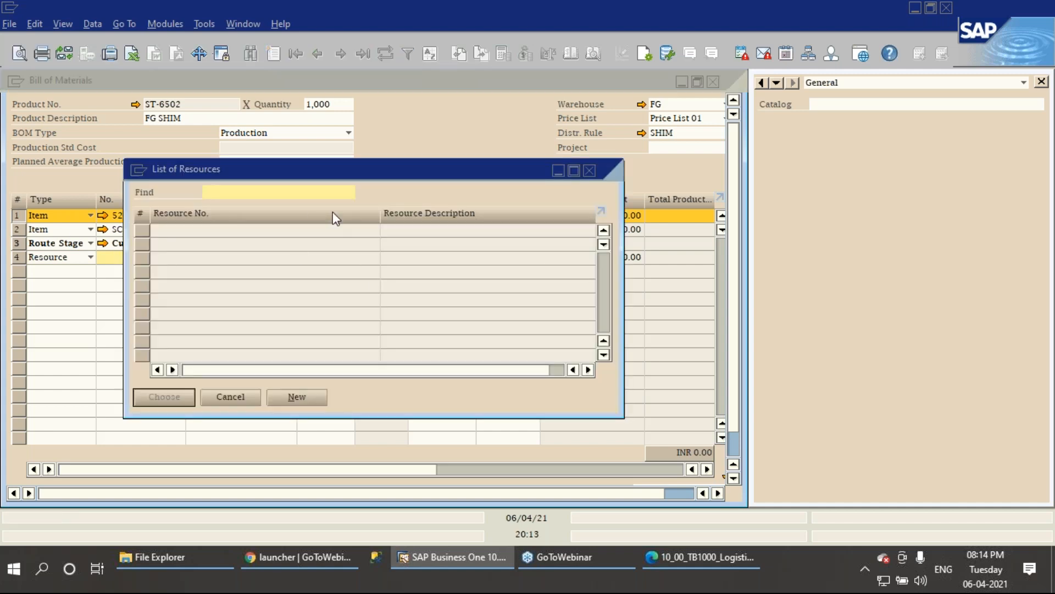
left_click(297, 397)
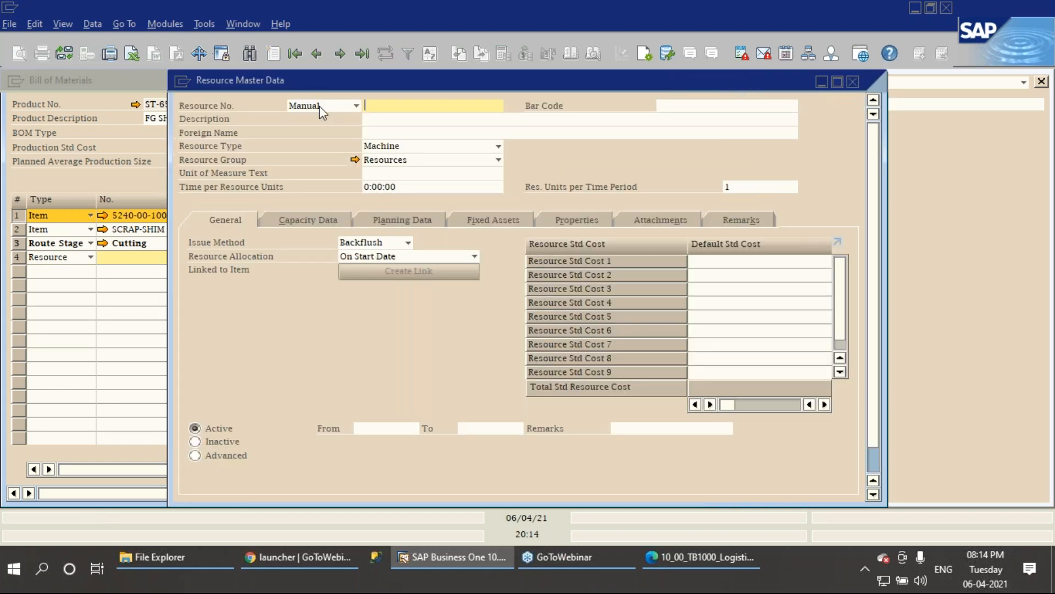
Set the new resource's number to R01 and move on to its description.
type("R)!")
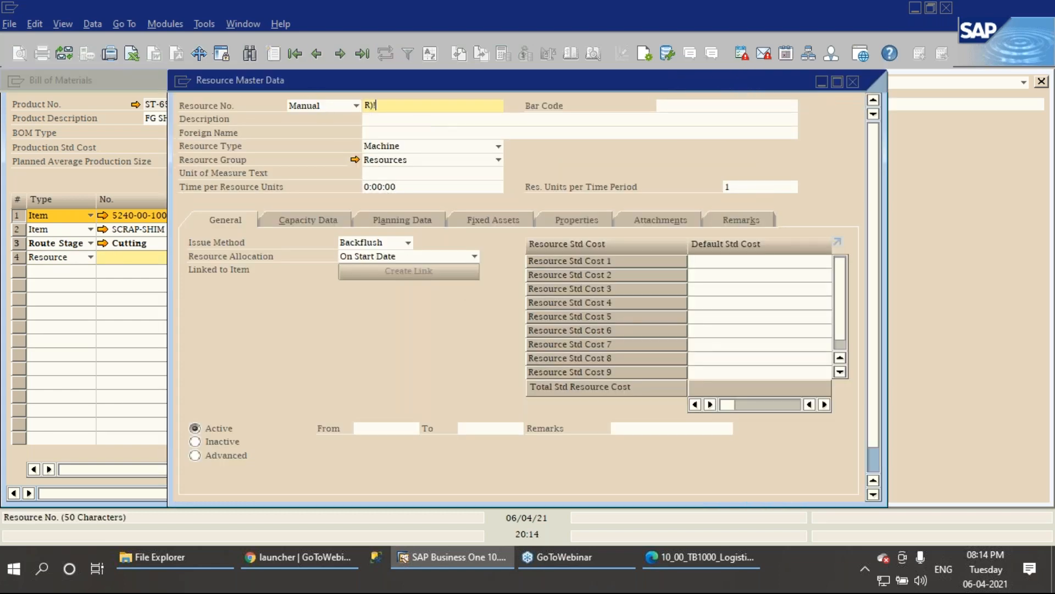
key("BackSpace")
key("BackSpace")
type("01")
key("Tab")
left_click(389, 119)
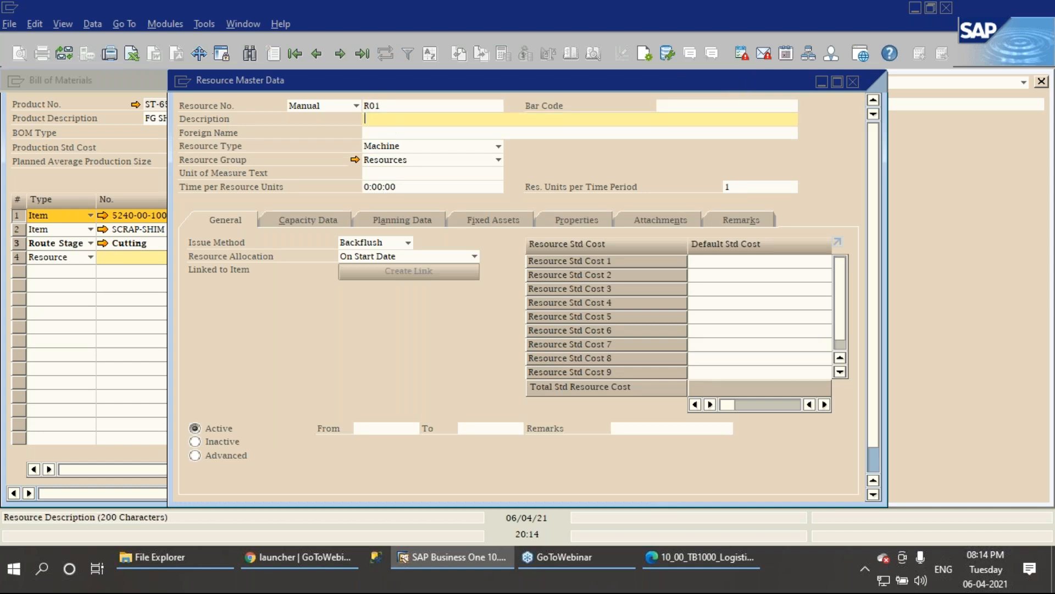
Describe the new resource as Cuttingmachine, with Hour as its unit of measure and 1:00:00 as time per resource unit.
type("Cuttingmachine")
left_click(379, 173)
type("Hour")
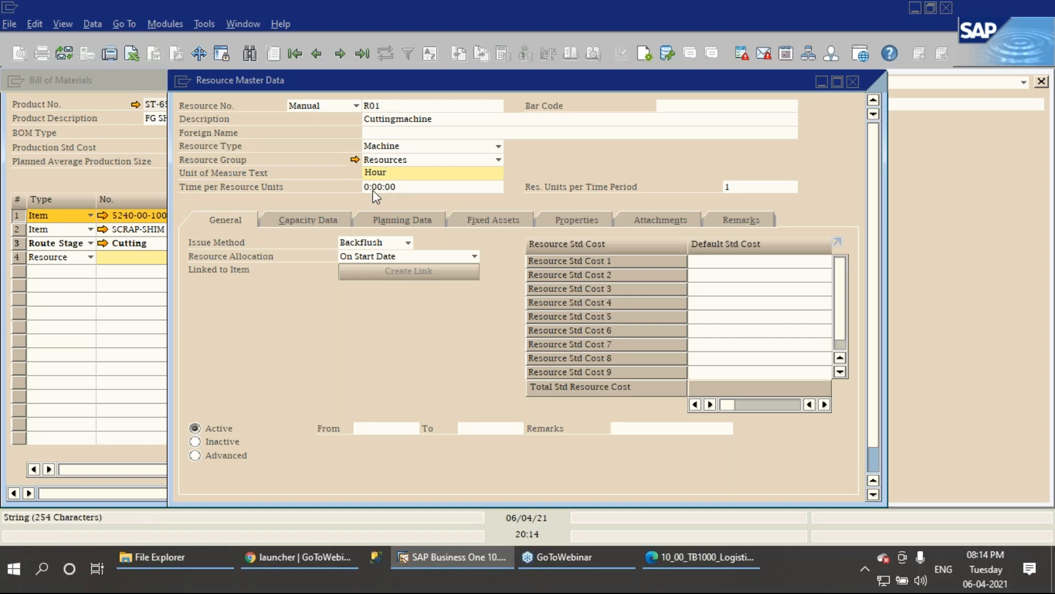
left_click(369, 189)
type("1")
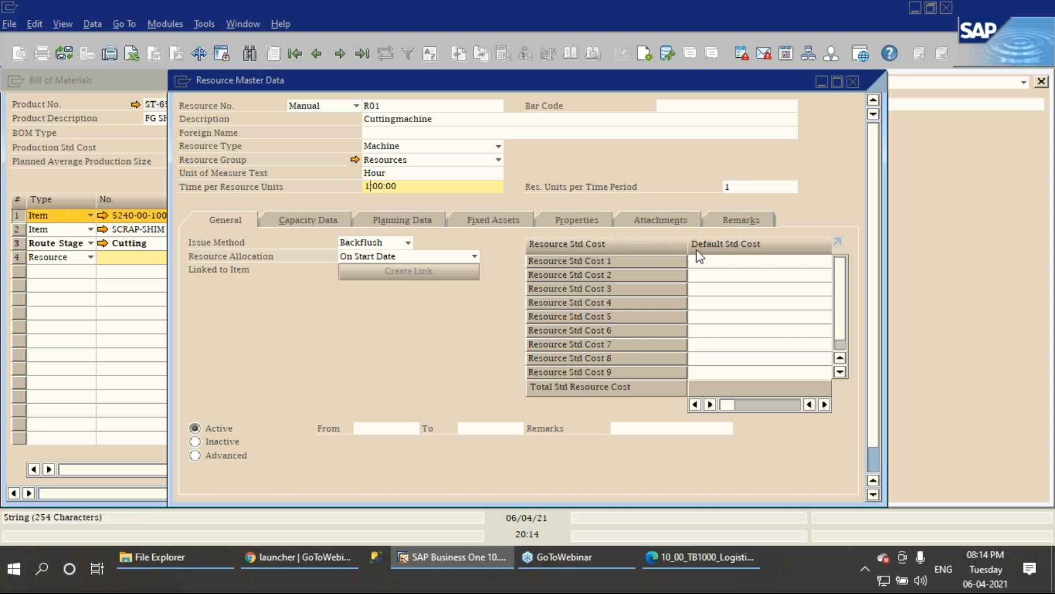
Set Resource Std Cost 1 to 10 and add the cutting machine resource to row 4 of the bill of materials.
left_click(750, 263)
type("10")
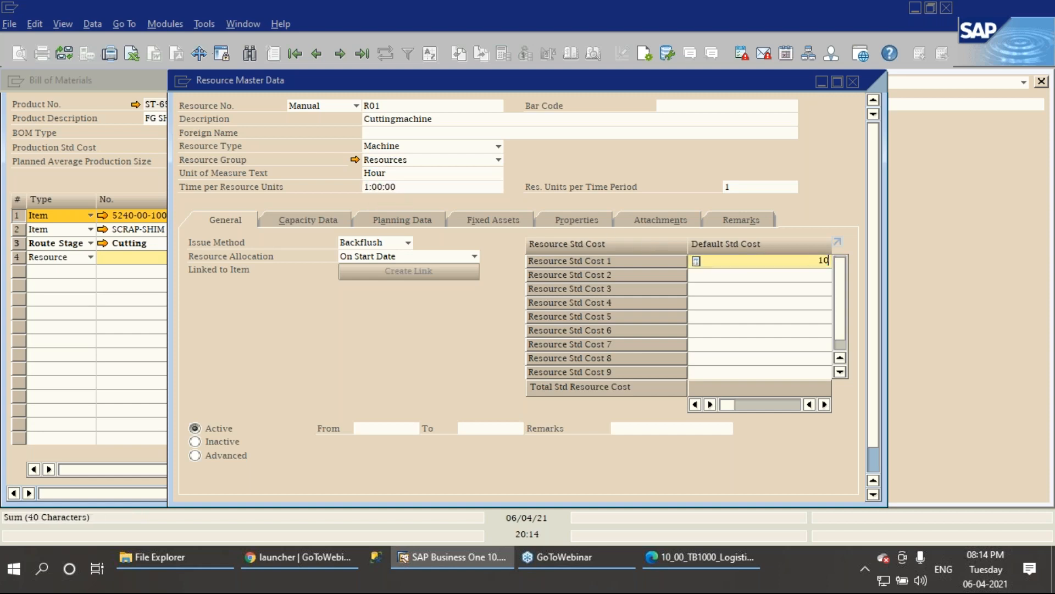
left_click(873, 455)
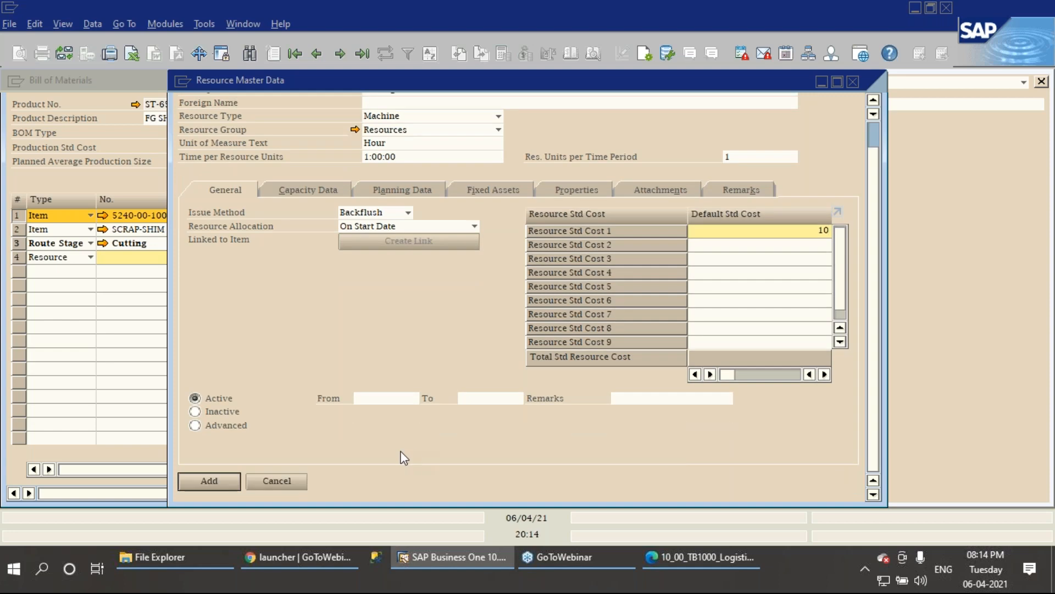
left_click(207, 485)
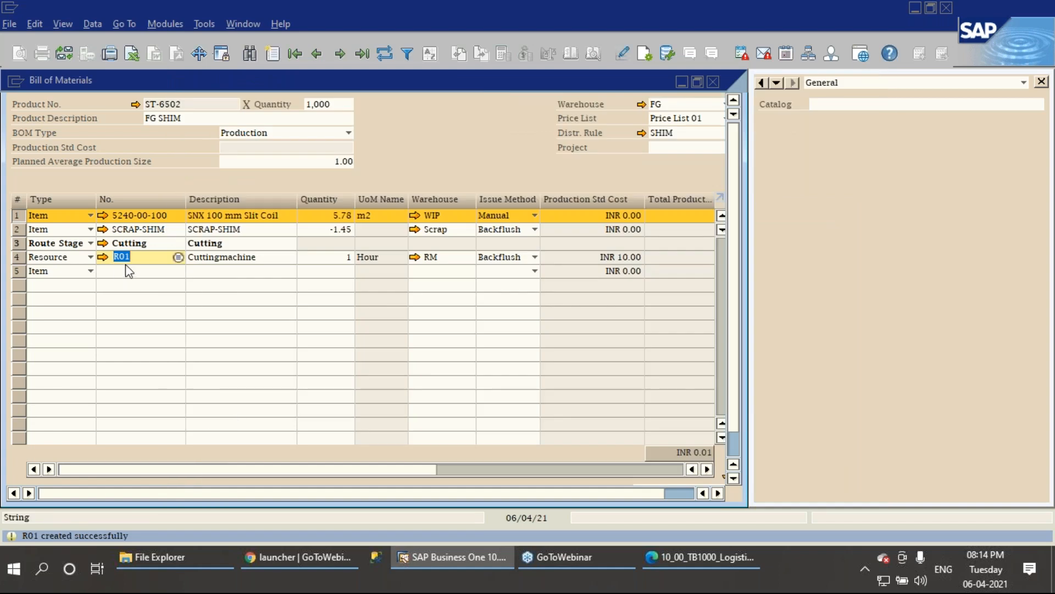
left_click(25, 247)
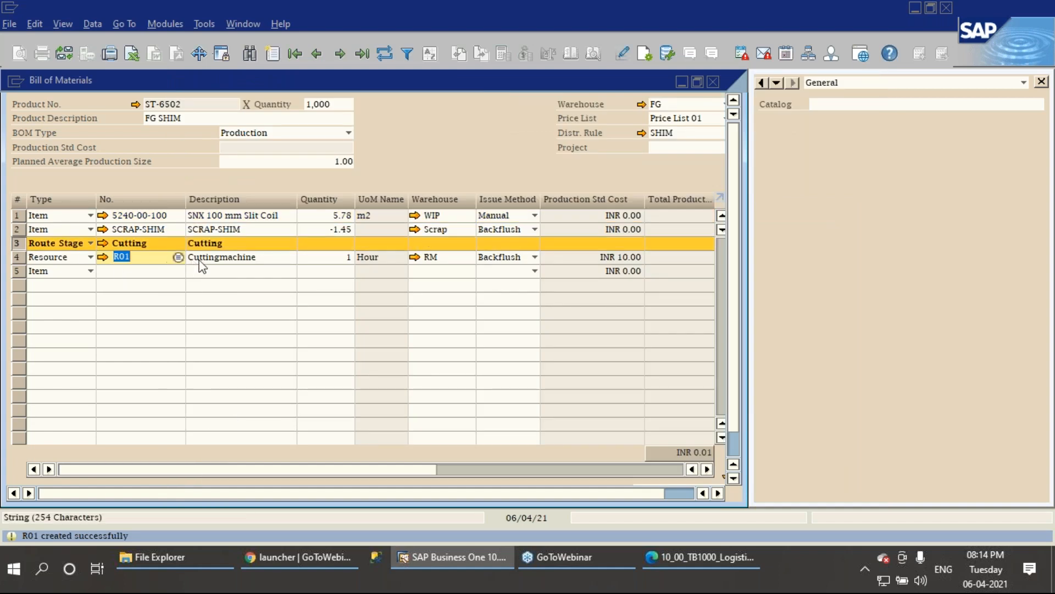
Set the type of row 5 to Resource and start creating a new resource from the resource list.
left_click(75, 273)
left_click(66, 307)
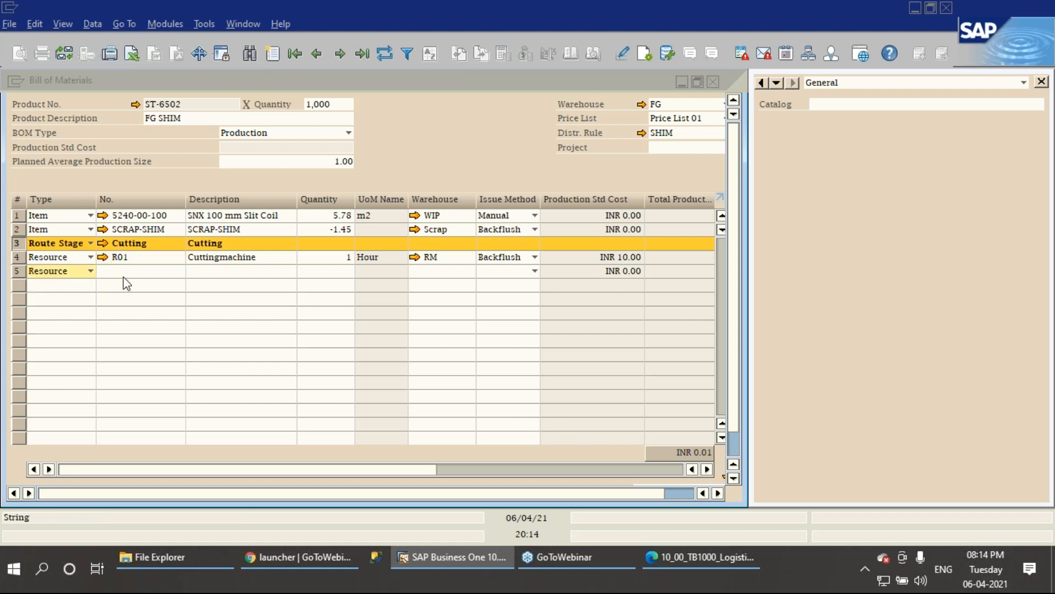
left_click(123, 271)
key("Tab")
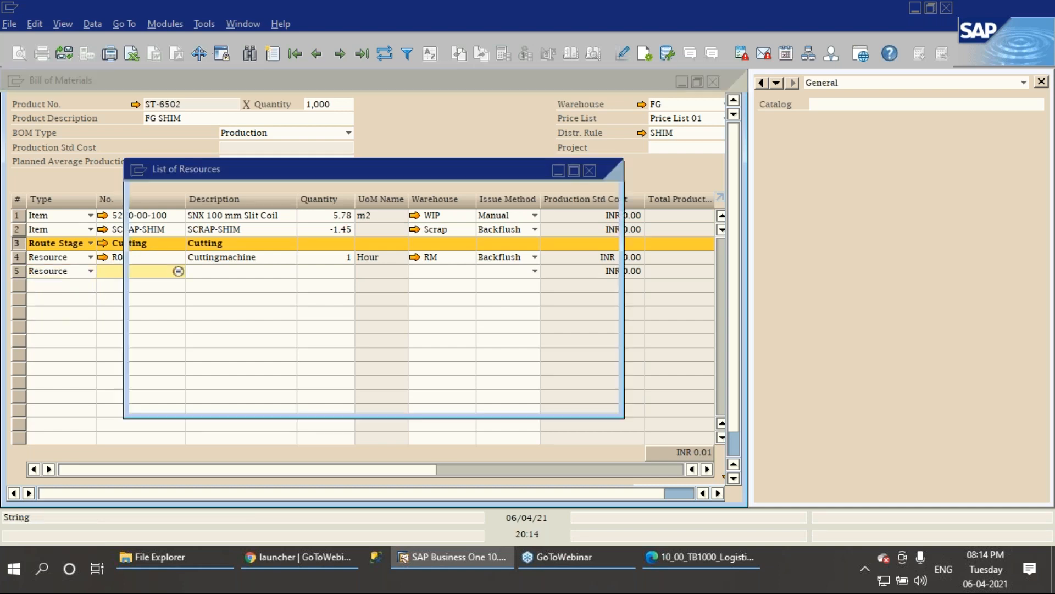
left_click(313, 391)
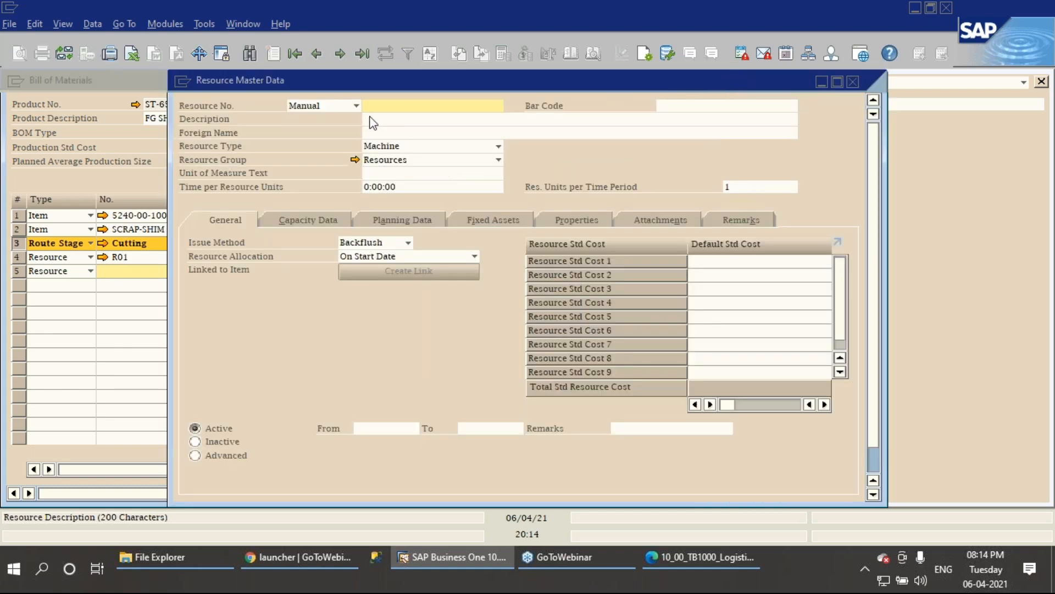
Give the new resource the number L01 and the description Machine operator.
type("R")
type("01")
key("Tab")
key("Tab")
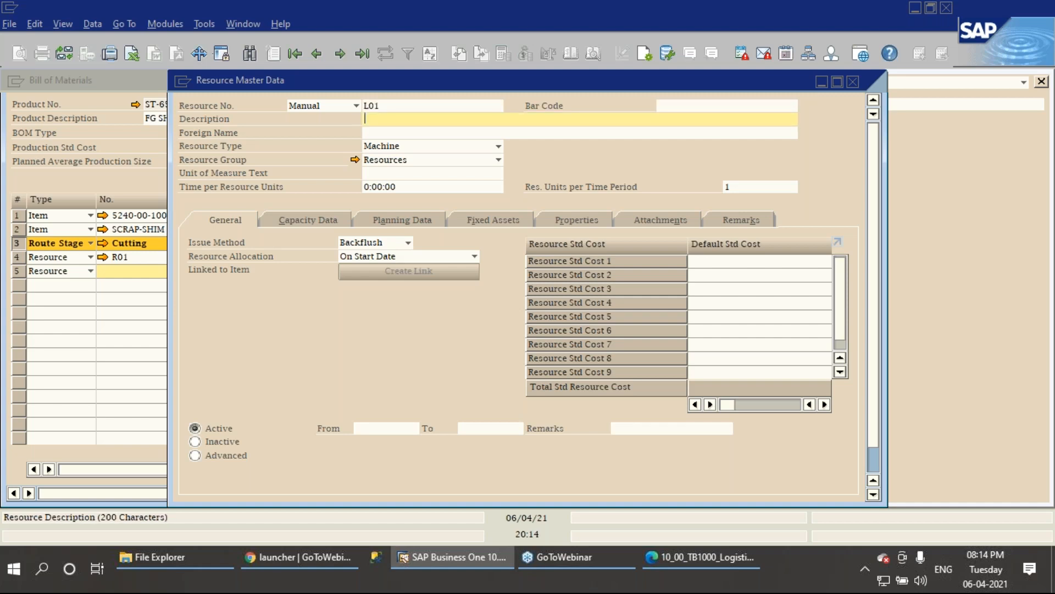
type("Machine operator")
key("Tab")
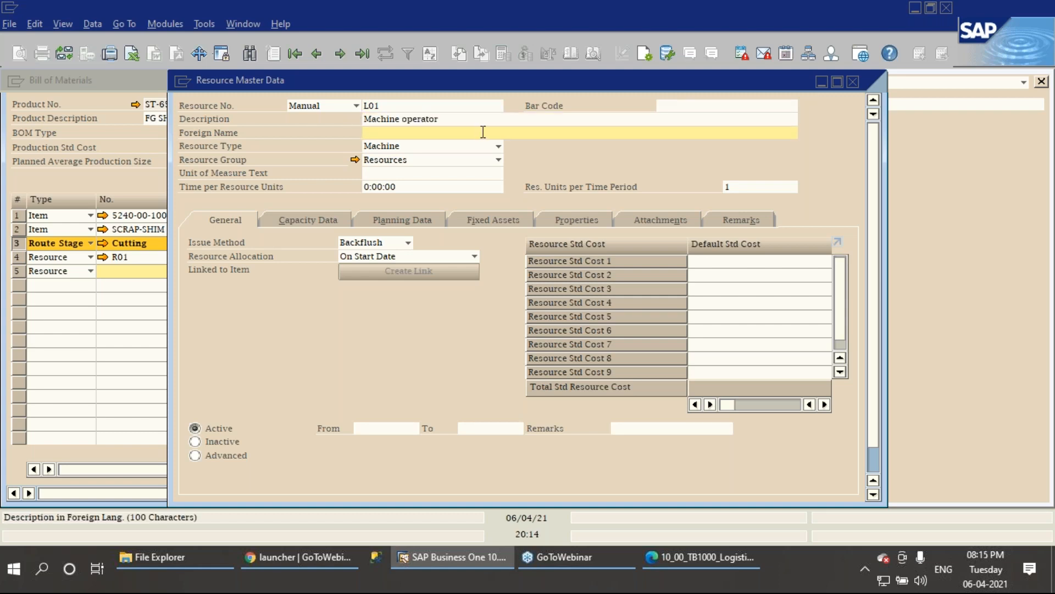
Set the machine operator's unit of measure to Hour and its time per resource unit to 1:00:00.
left_click(386, 177)
type("Hour")
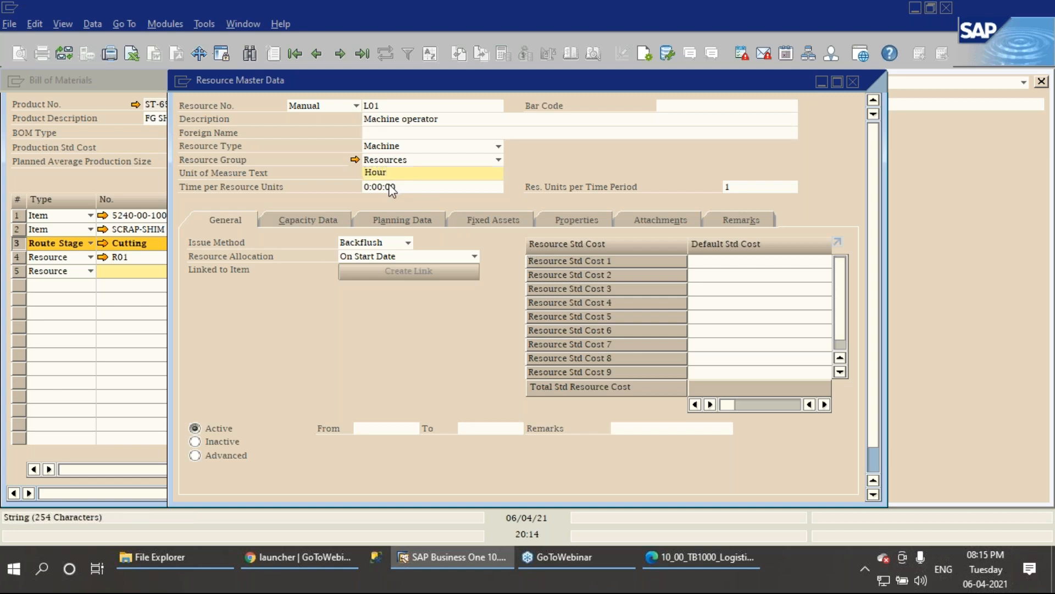
left_click(369, 188)
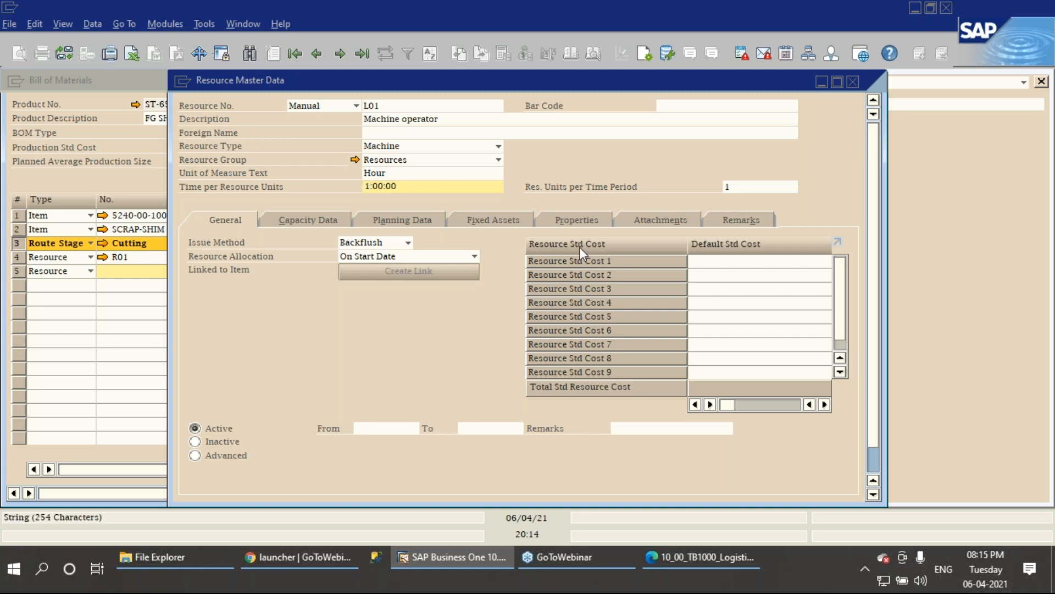
Set the machine operator's Resource Std Cost 1 to 15 and add the resource to row 5.
left_click(724, 264)
type("10")
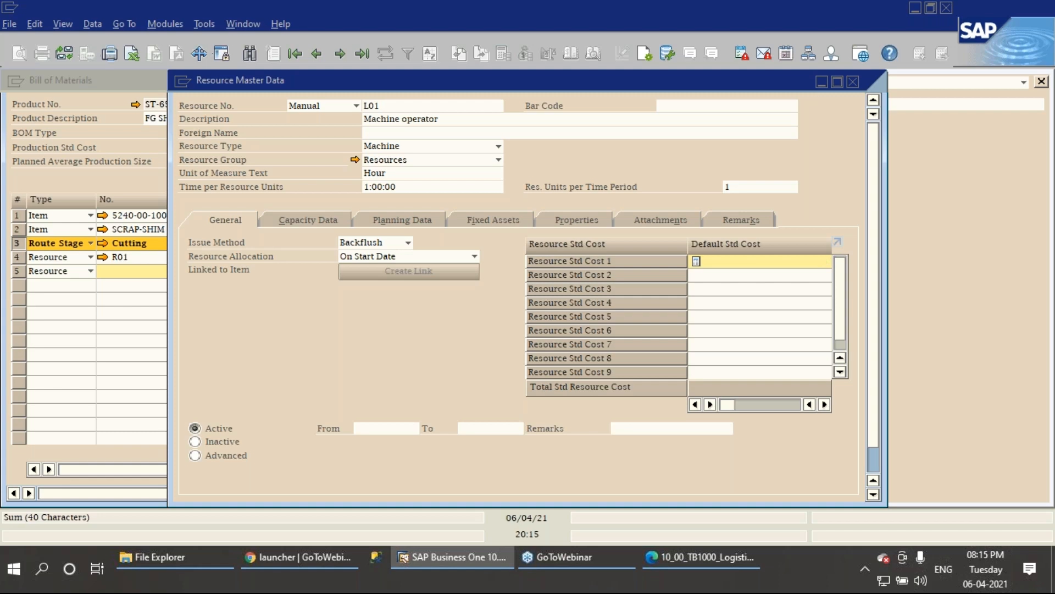
key("Tab")
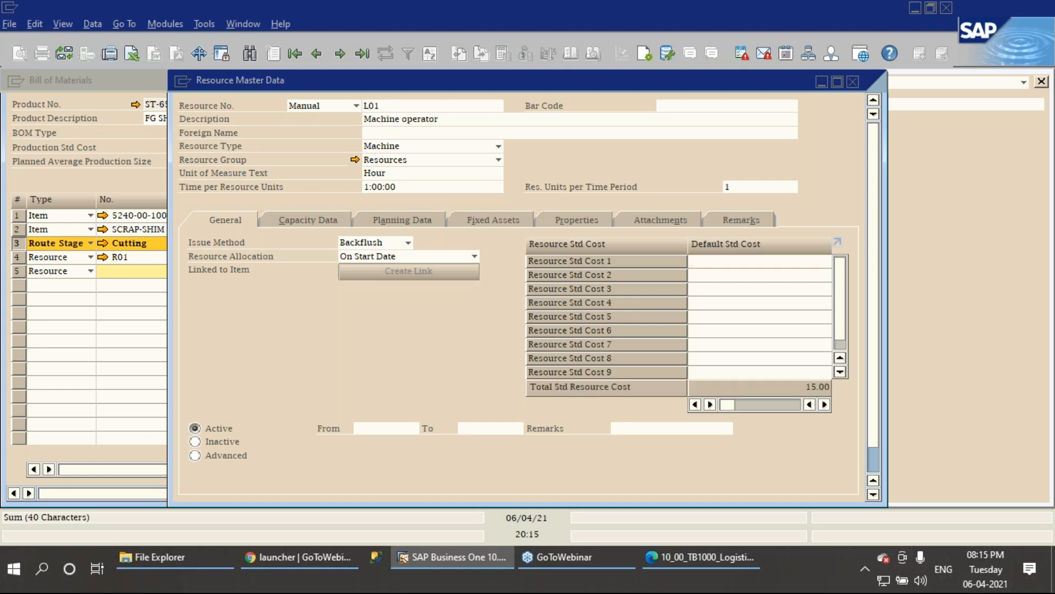
key("Return")
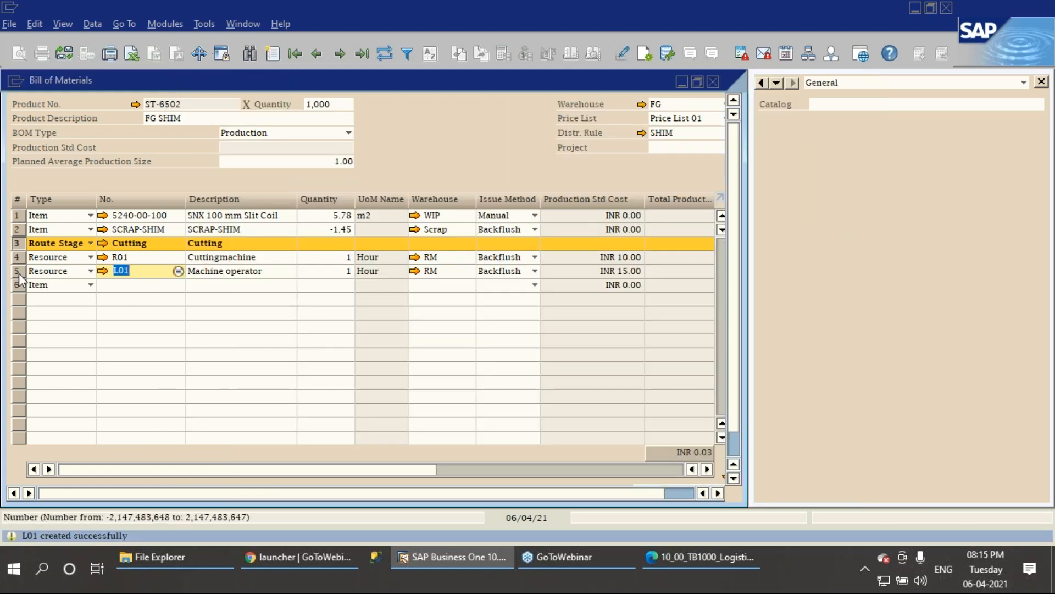
Switch to 10_00_TB1000_Logistics.pdf to check the item component of the Cutting stage in the White Cabinet BOM, and return to SAP Business One.
left_click(17, 258)
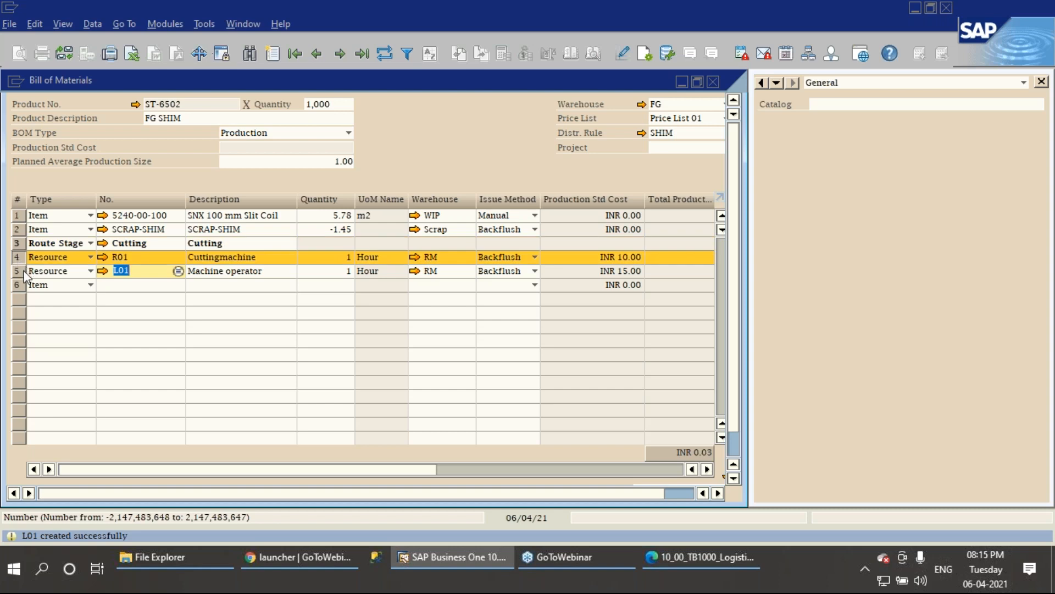
left_click(24, 271)
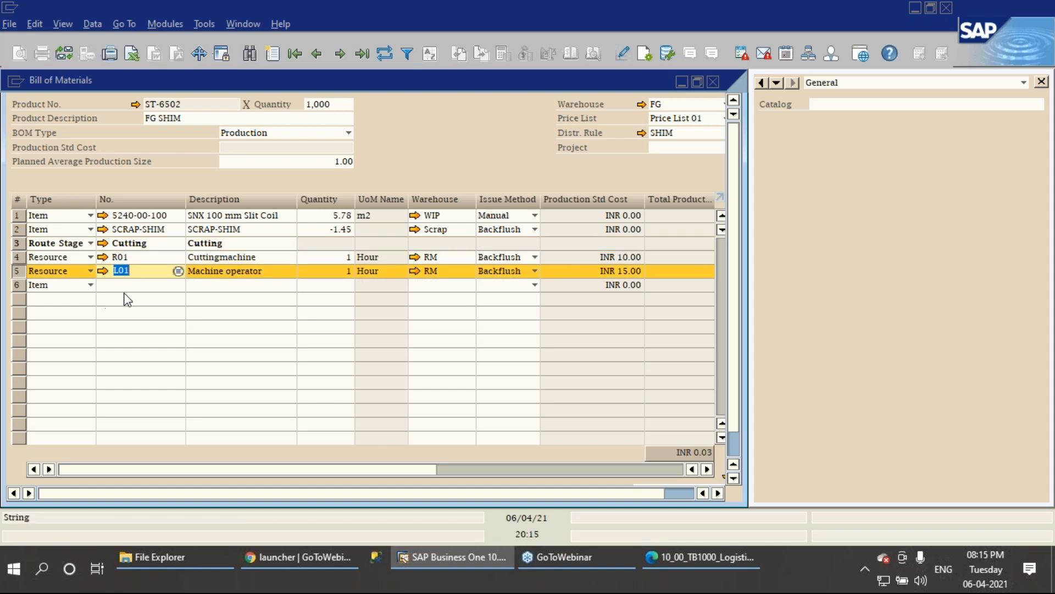
left_click(674, 562)
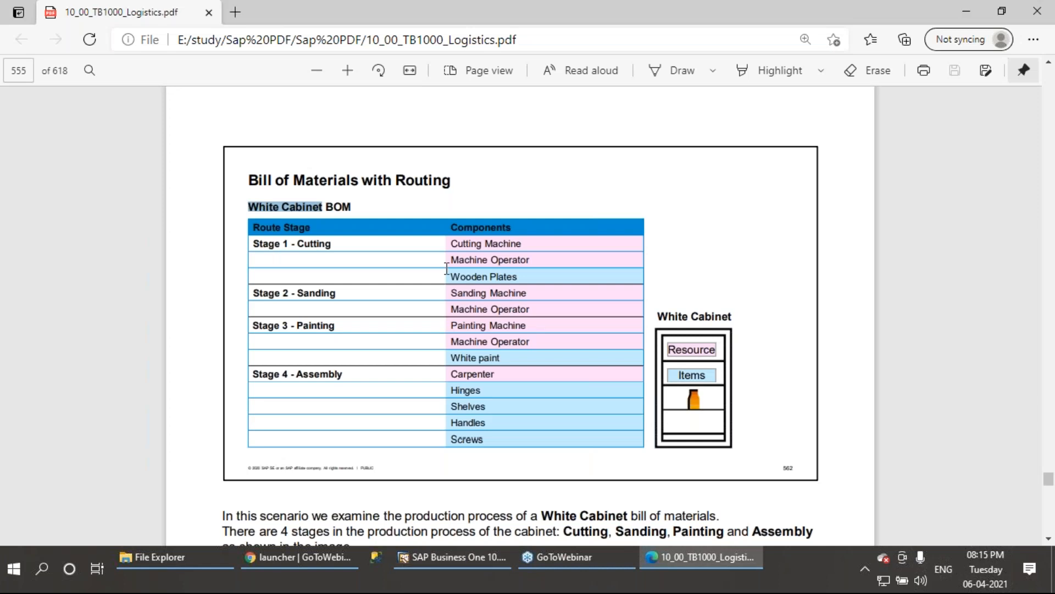
left_click_drag(532, 278, 455, 277)
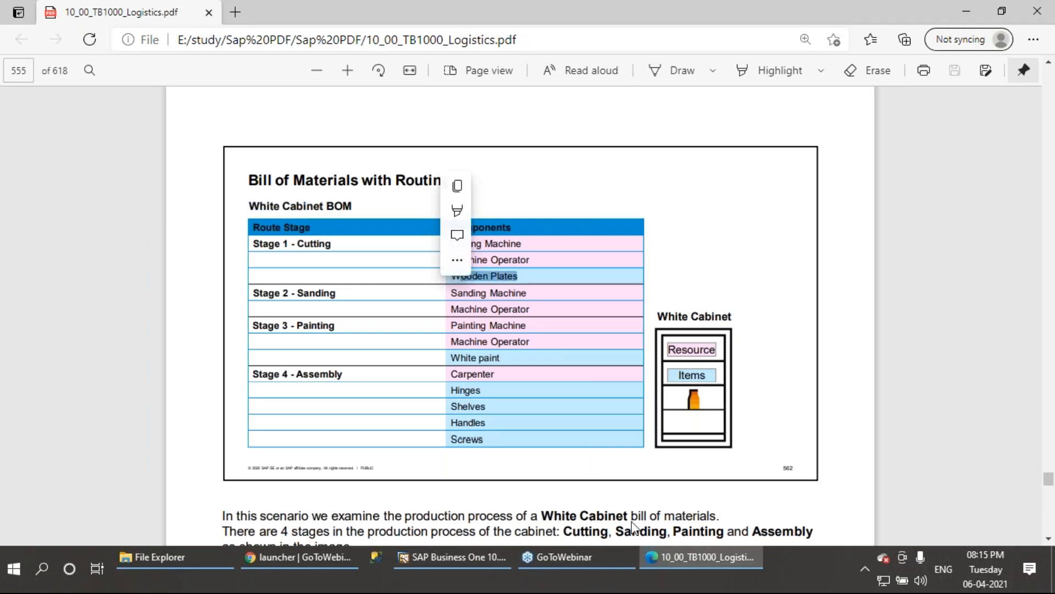
left_click(445, 550)
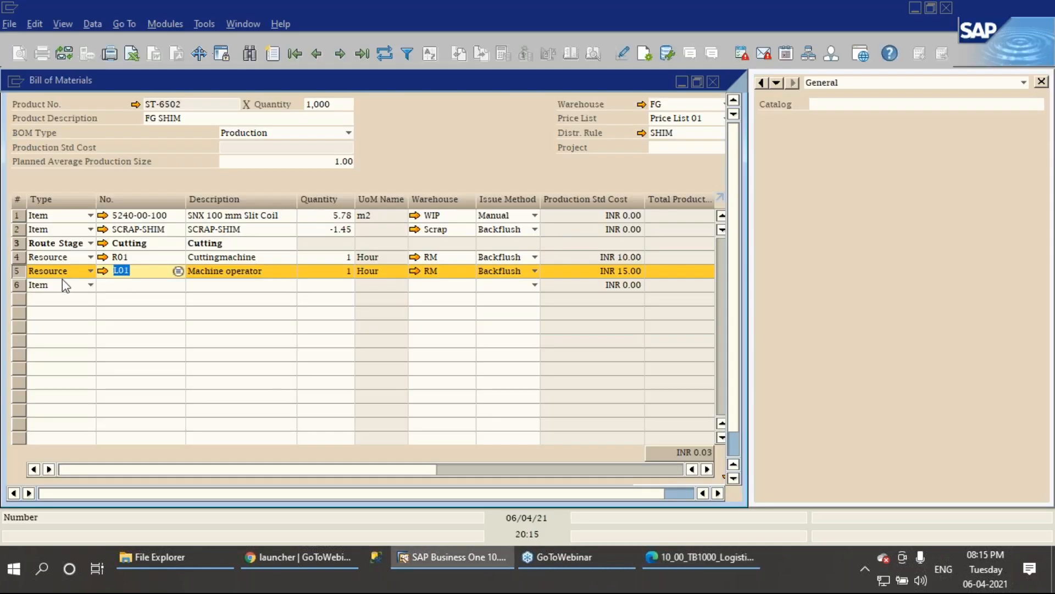
Create a new item for row 6 from the item list, with number W001 and description Wodden Plates.
left_click(123, 288)
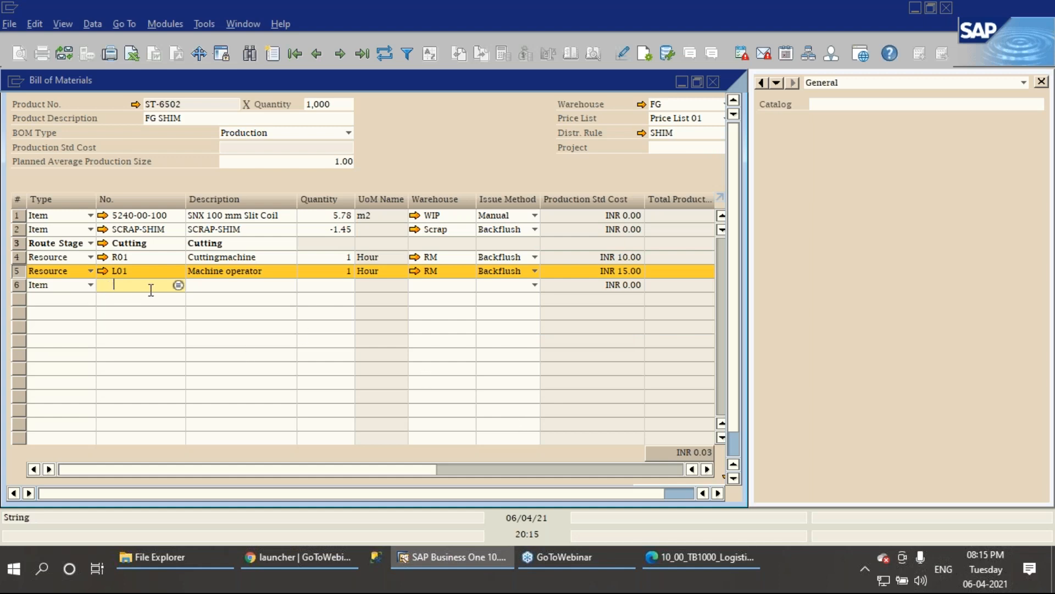
key("Tab")
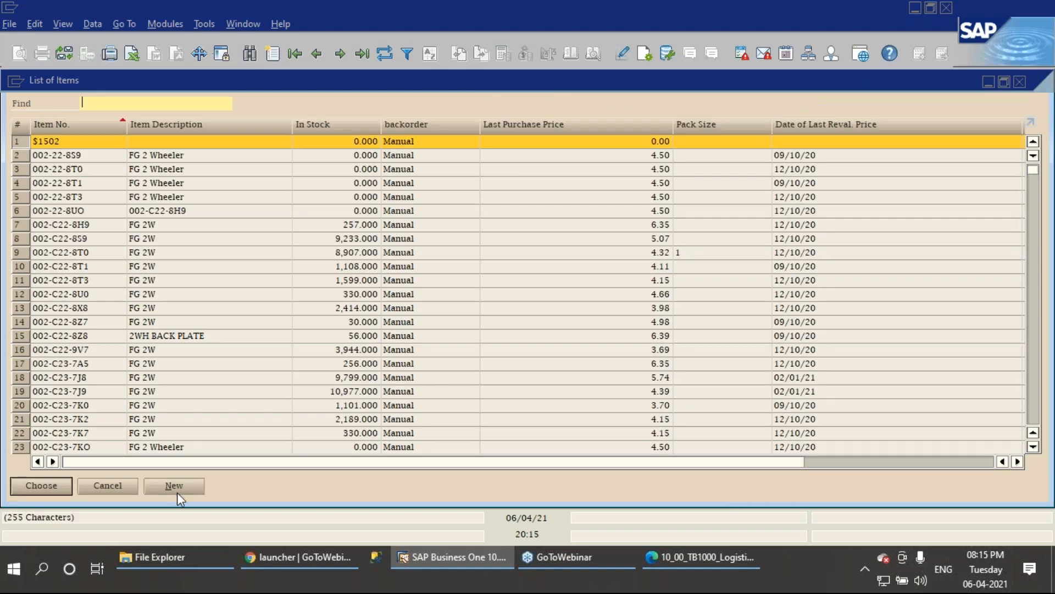
left_click(177, 493)
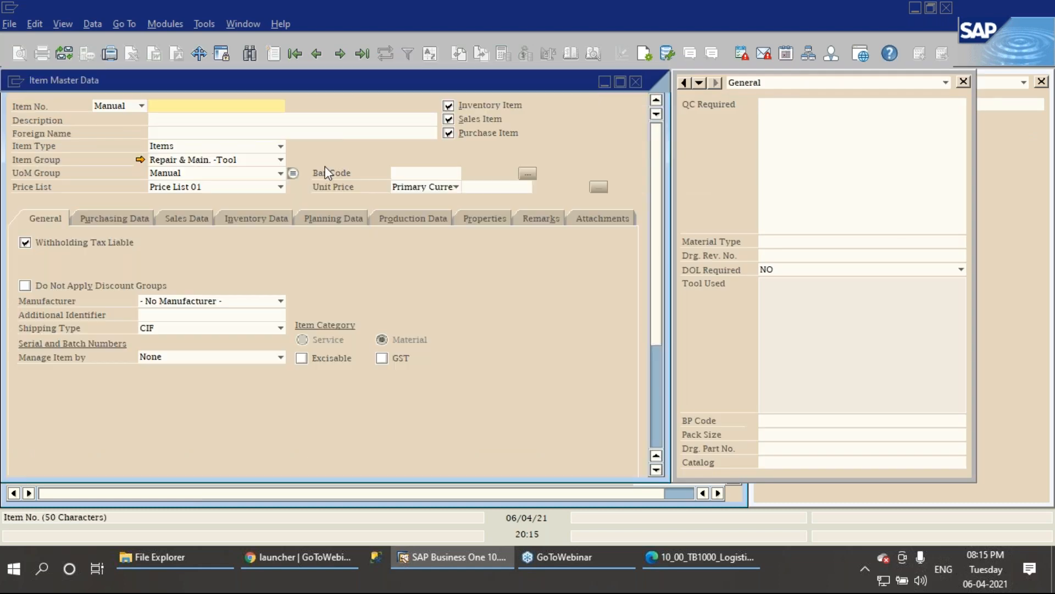
type("W001")
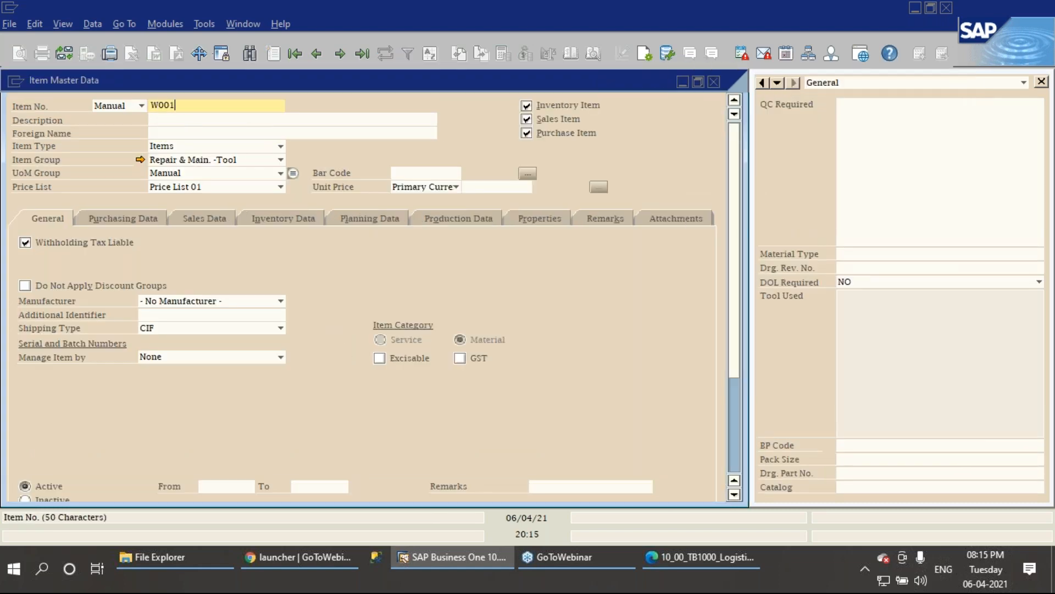
key("Tab")
type("Wodden Pla")
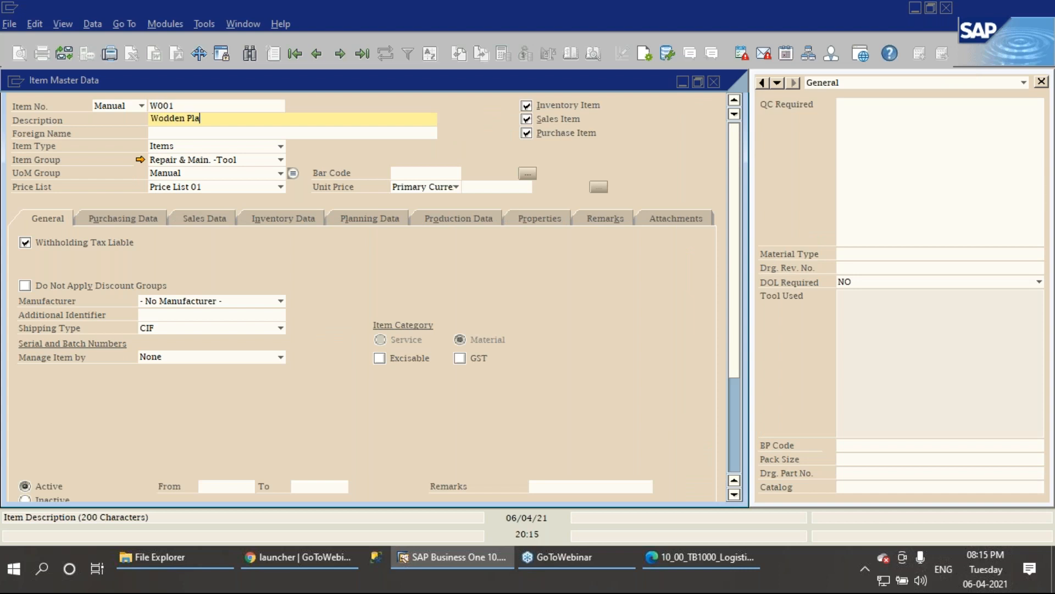
type("tes")
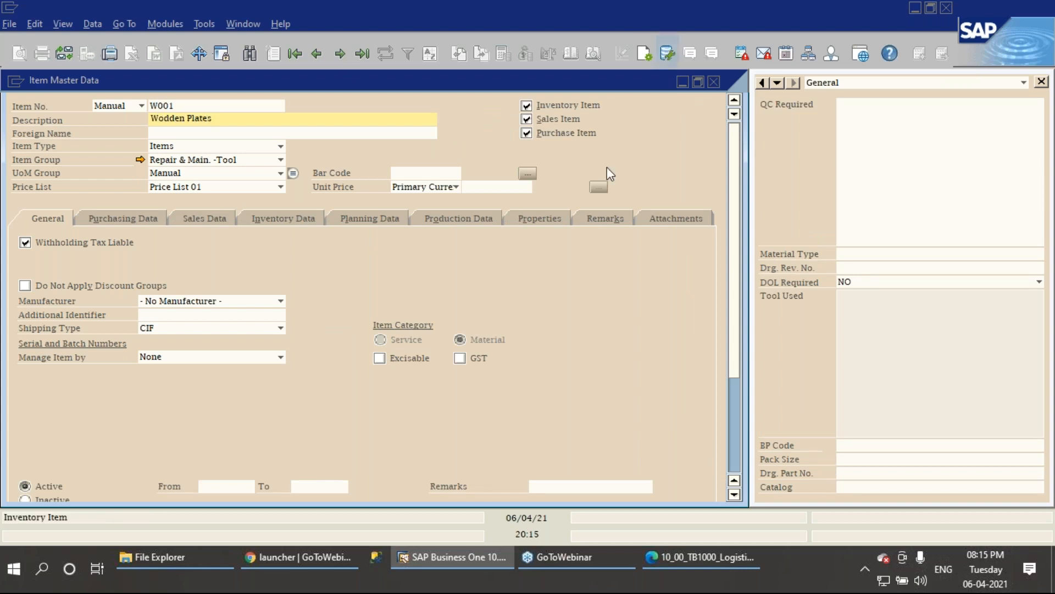
Enable GST for item W001, choose HSN chapter 2710 without a heading, and add the item to the bill of materials.
left_click(460, 362)
key("Tab")
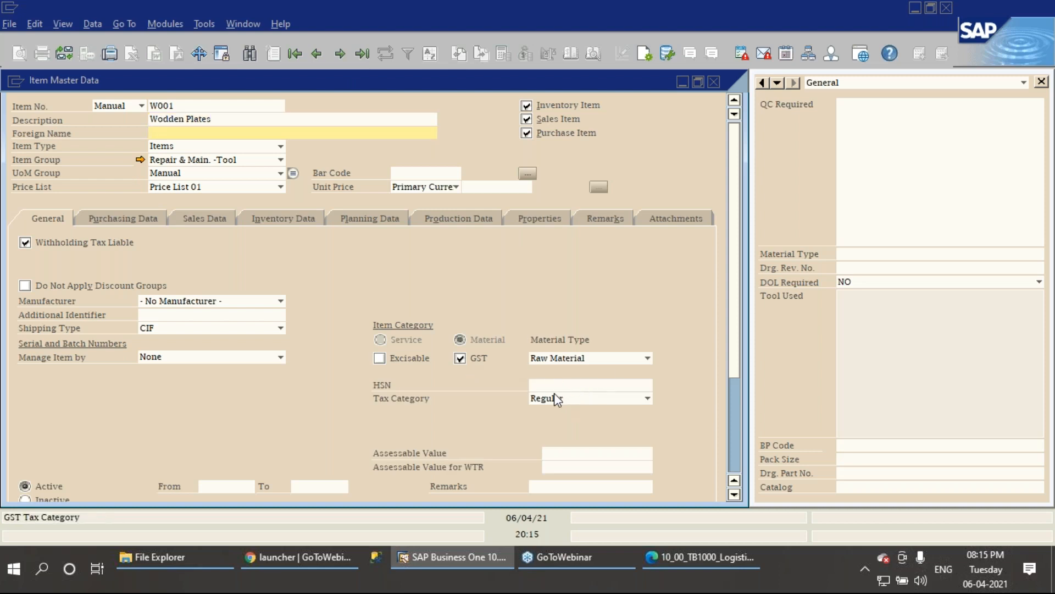
left_click(552, 386)
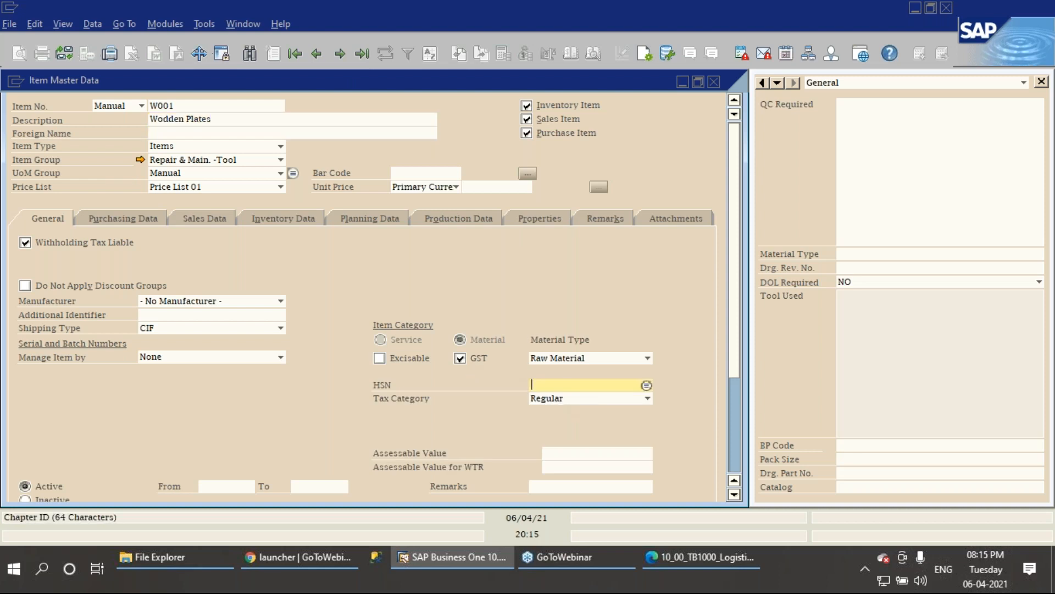
key("Tab")
double_click(374, 355)
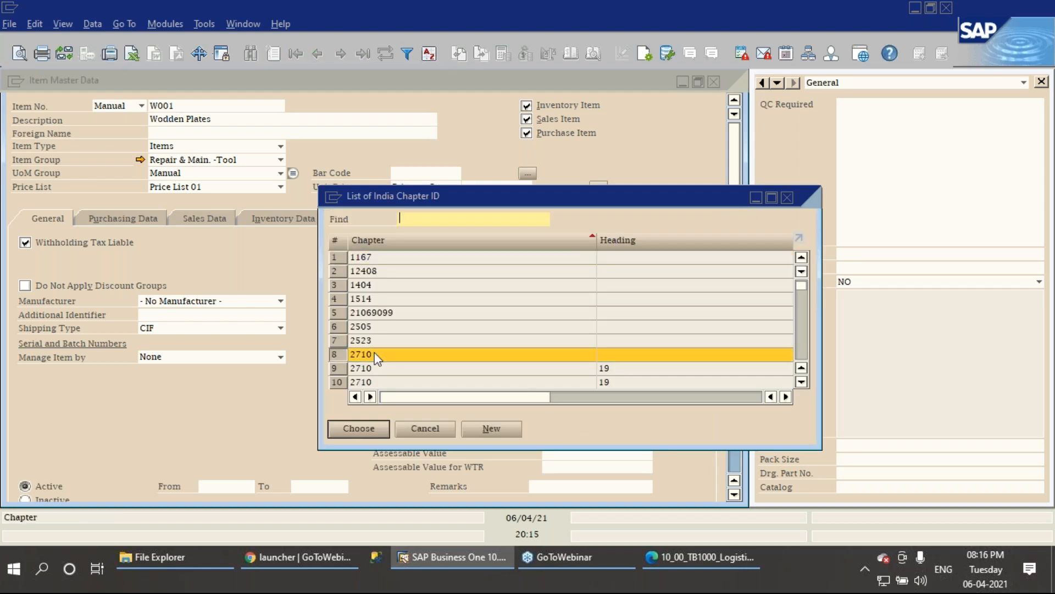
left_click(734, 457)
left_click(34, 483)
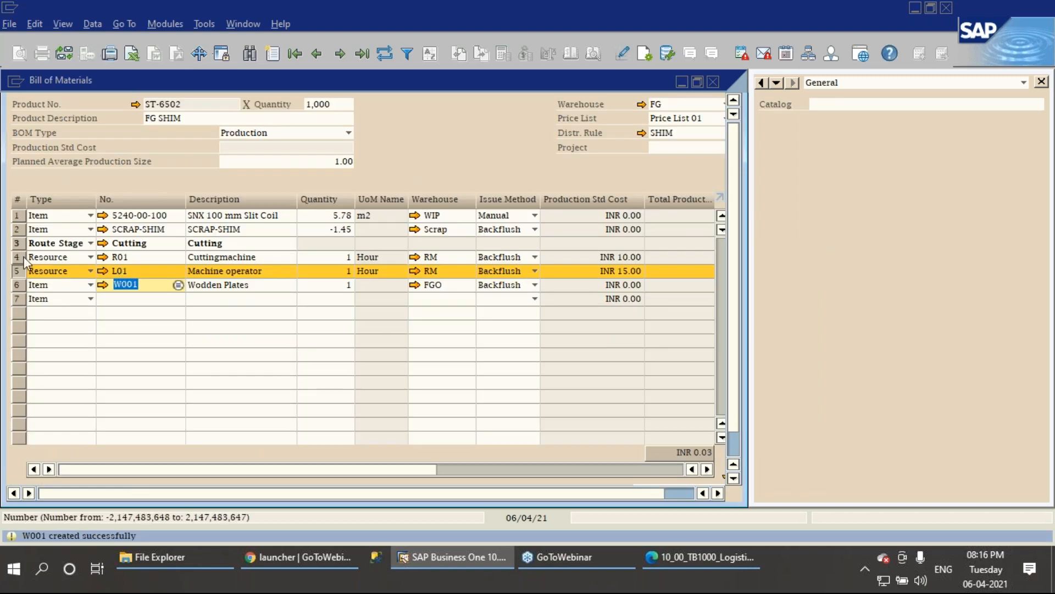
left_click(19, 248)
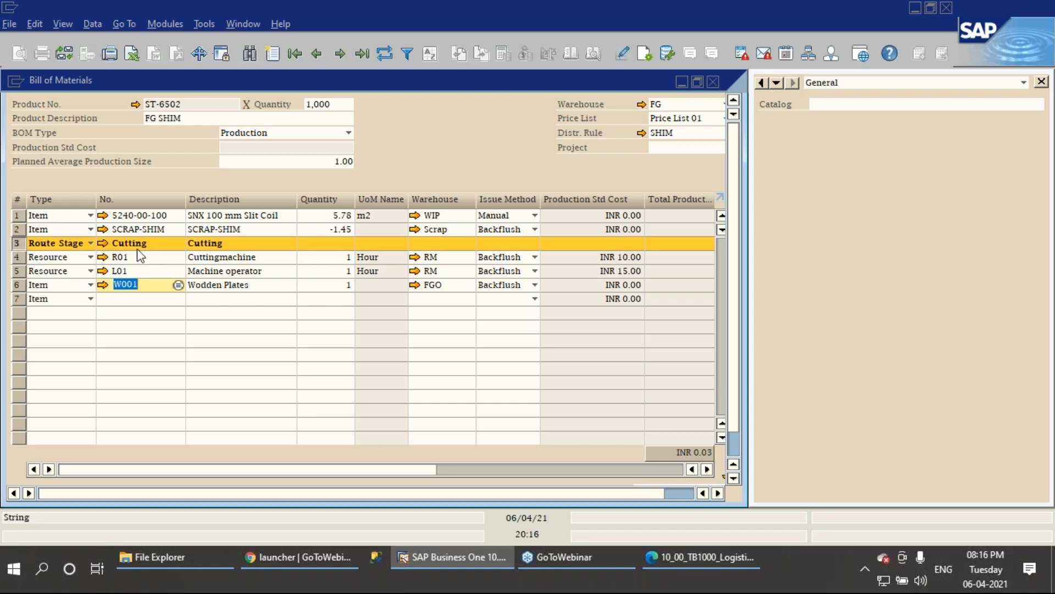
left_click(18, 260)
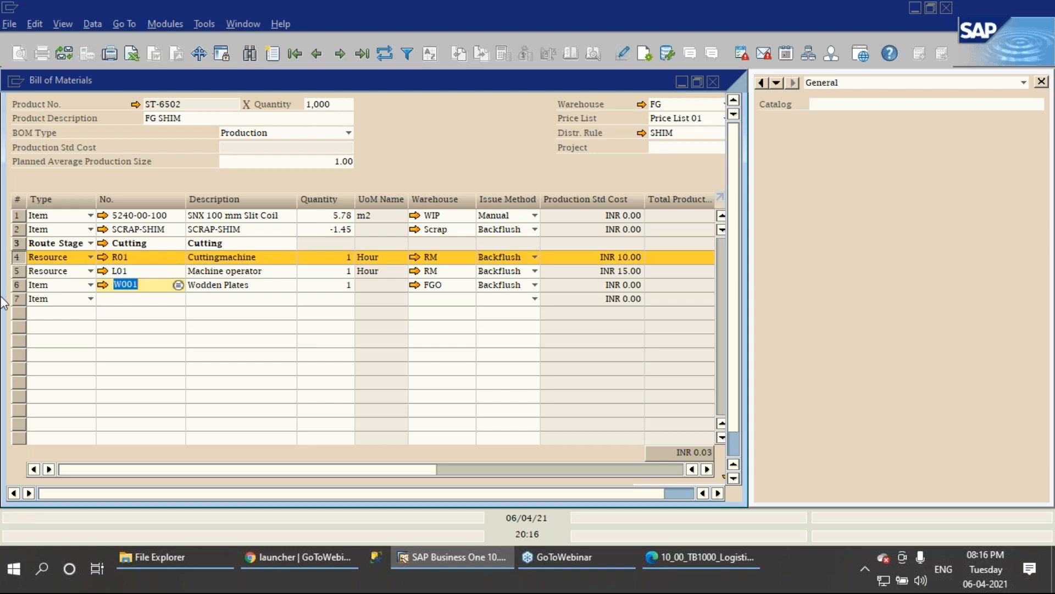
left_click(19, 272)
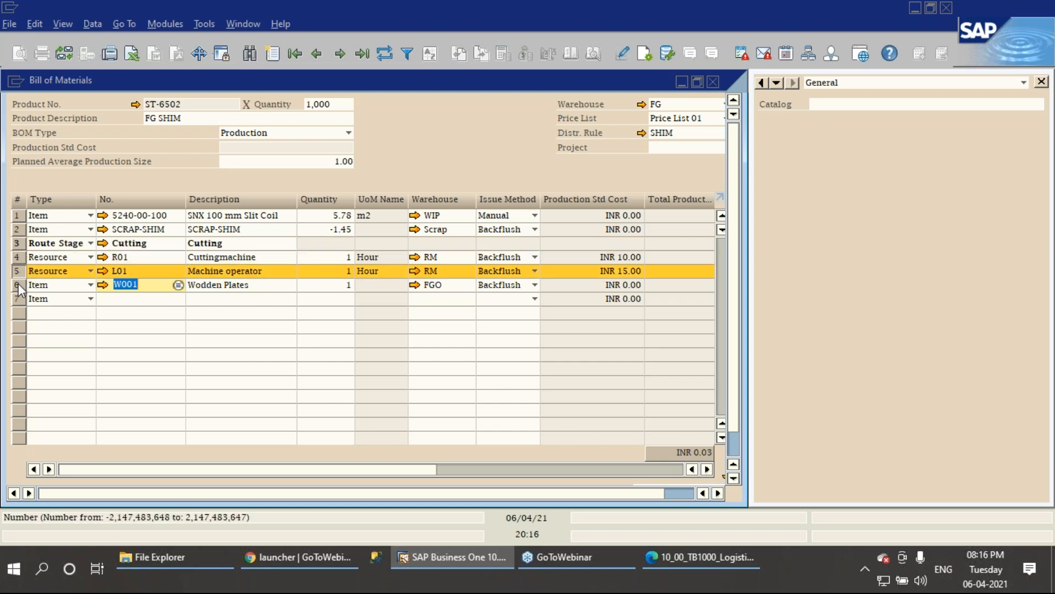
left_click(18, 283)
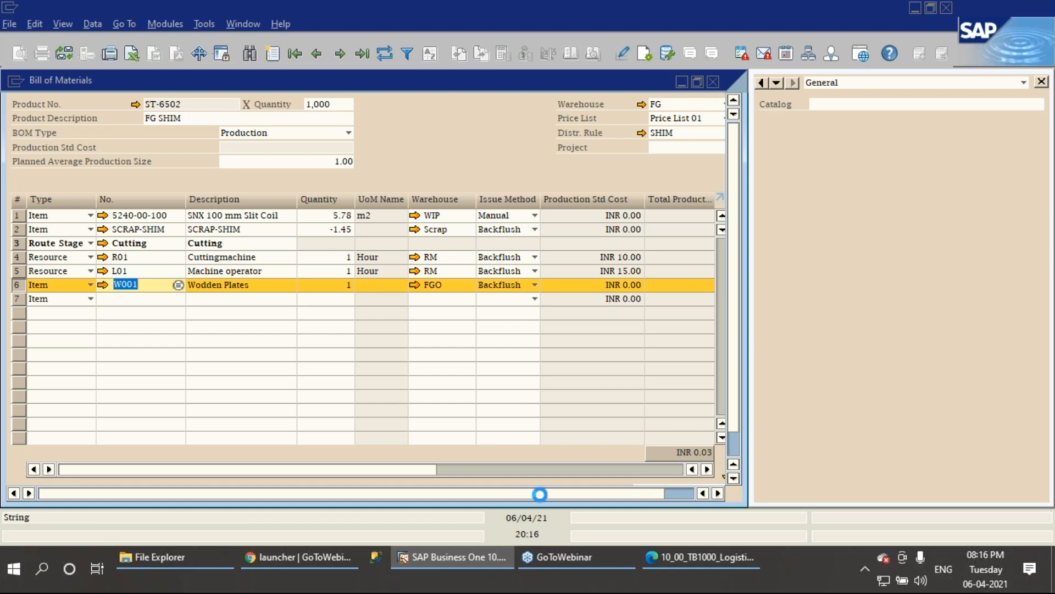
Switch to 10_00_TB1000_Logistics.pdf to review the Sanding, Painting and Assembly stages of the White Cabinet BOM, and return to SAP Business One.
left_click(677, 559)
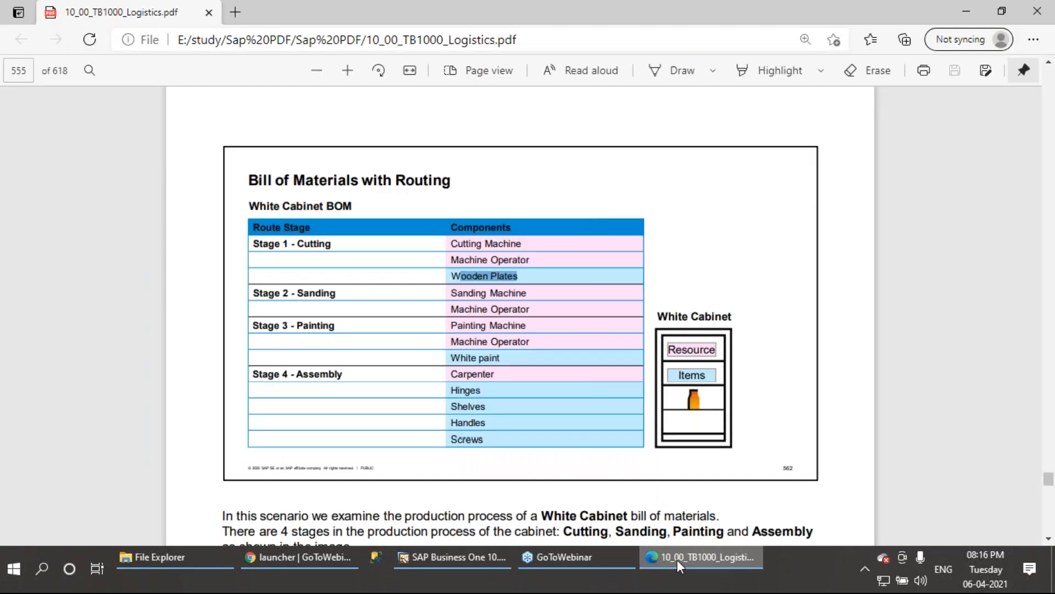
left_click(677, 559)
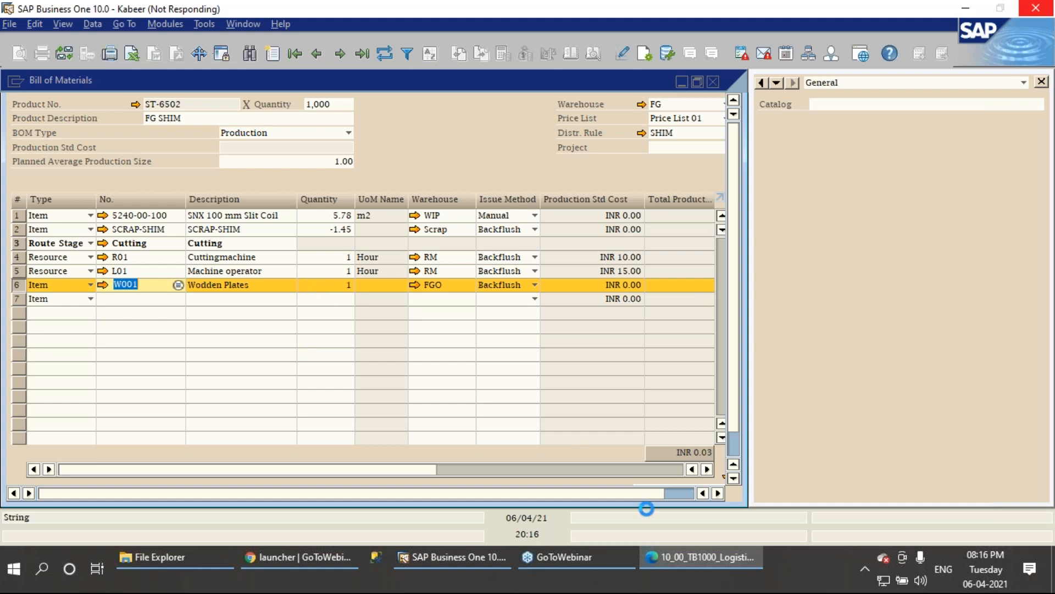
left_click(678, 561)
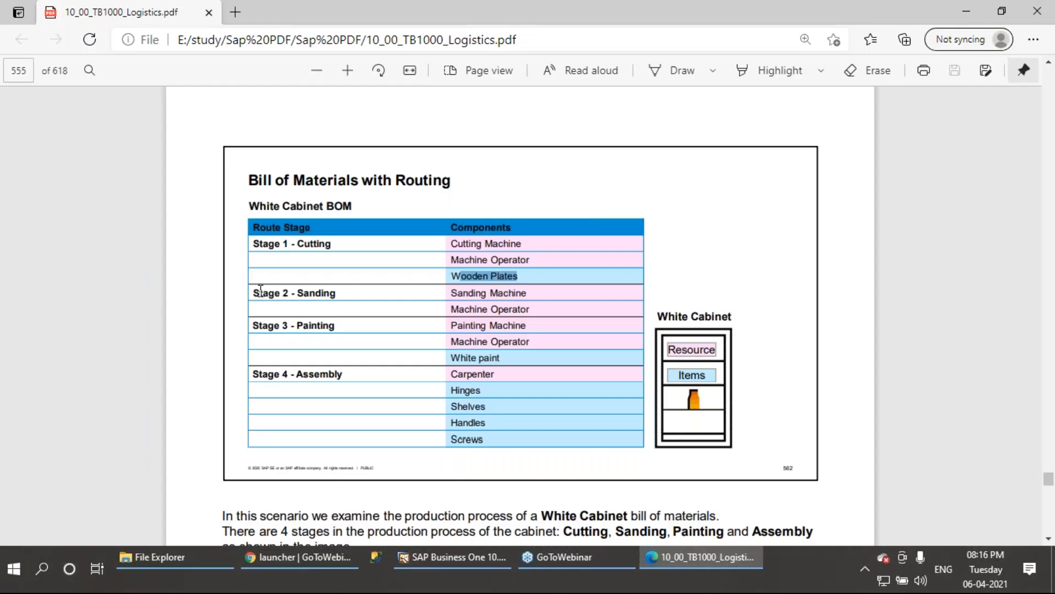
left_click_drag(254, 292, 336, 292)
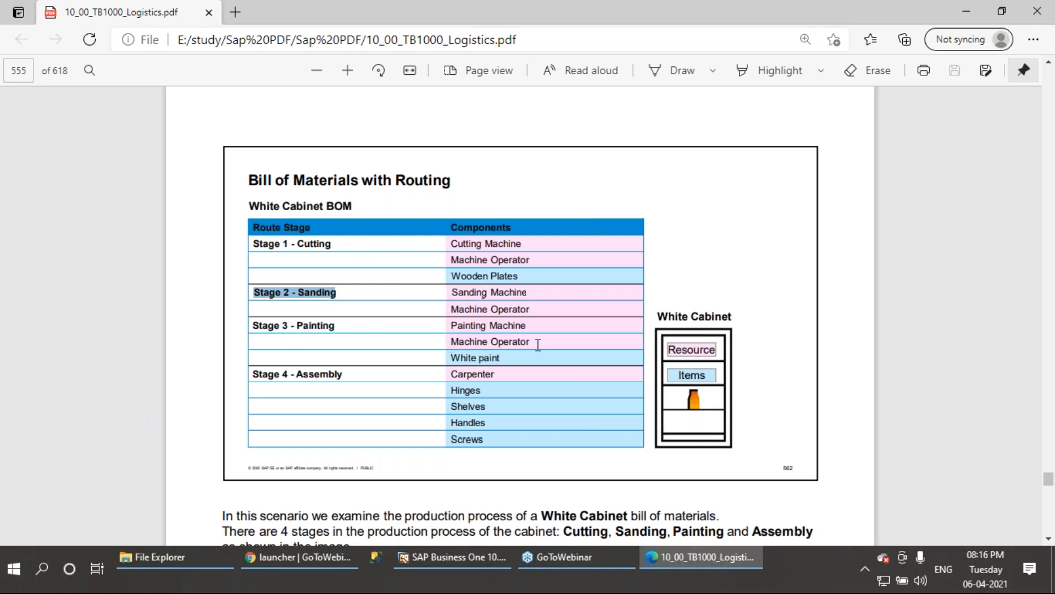
left_click_drag(499, 358, 450, 358)
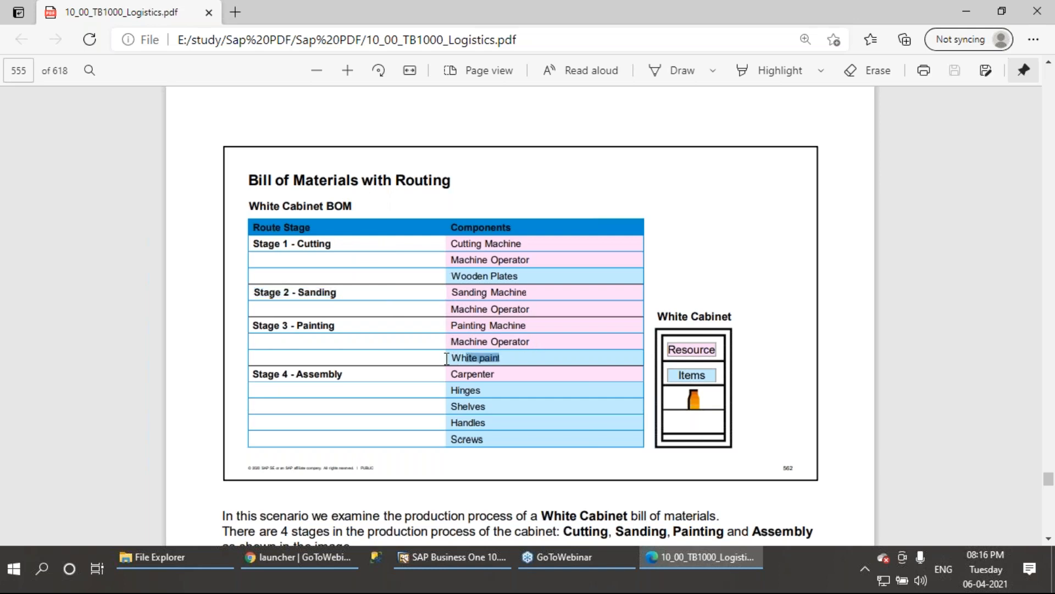
left_click_drag(258, 373, 378, 371)
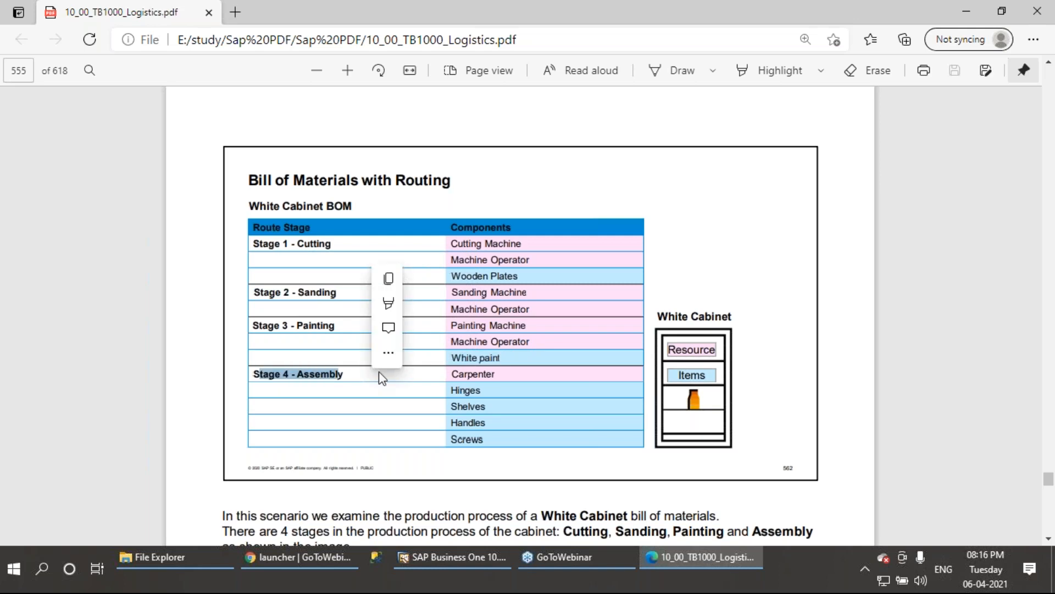
left_click(458, 377)
left_click_drag(449, 391, 484, 442)
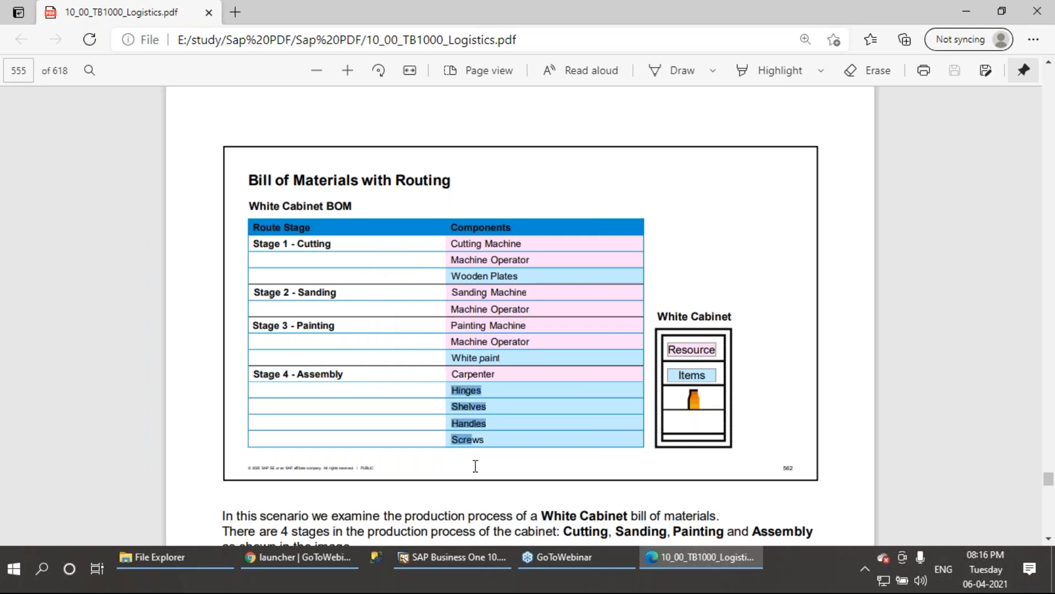
left_click(560, 379)
left_click(430, 558)
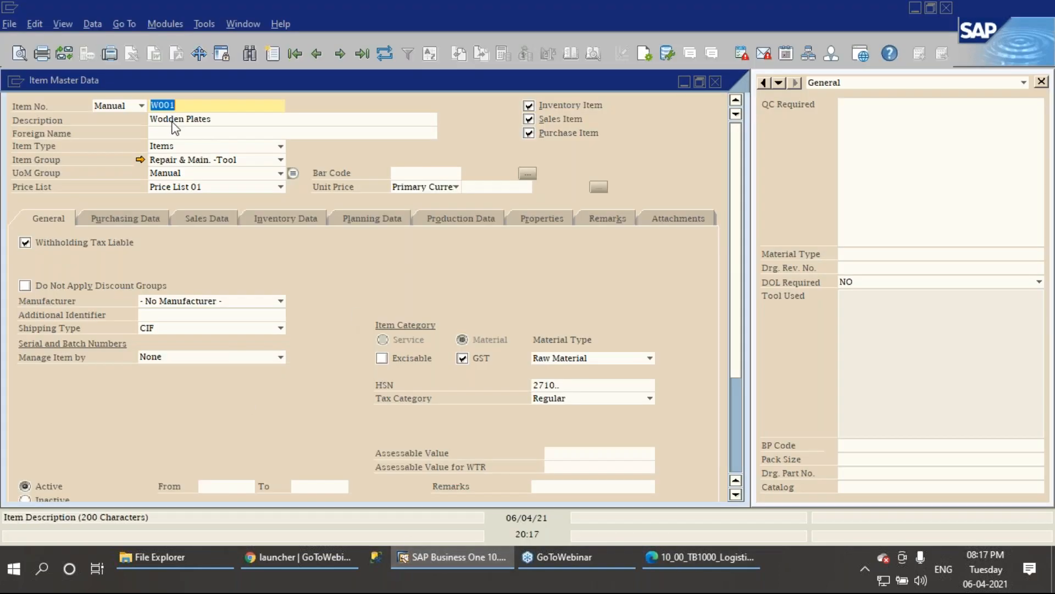
Check the description of item W001 in its master data, and close the record to return to the bill of materials.
key("Tab")
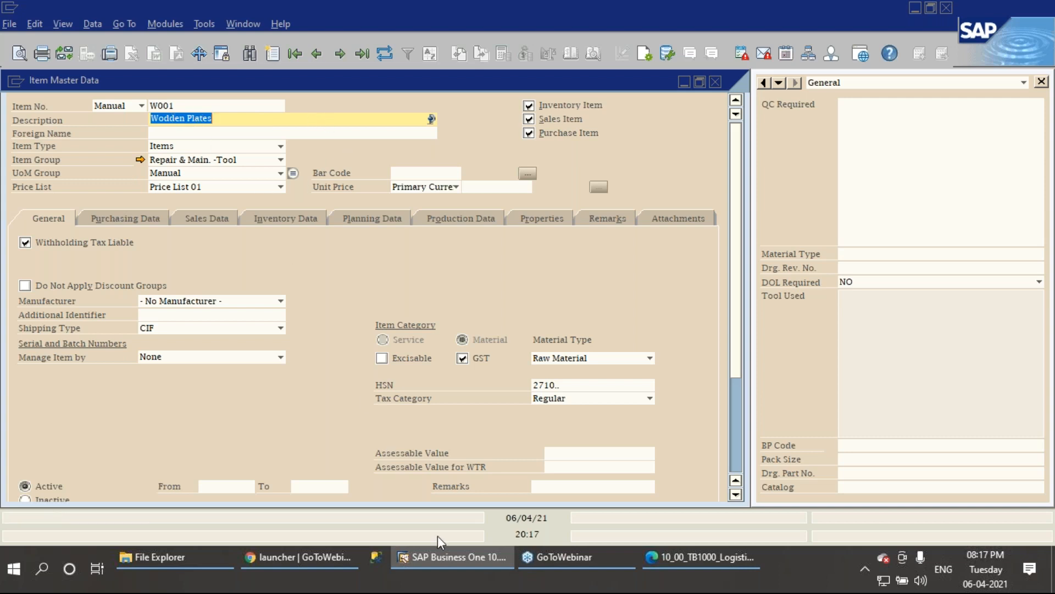
left_click(447, 556)
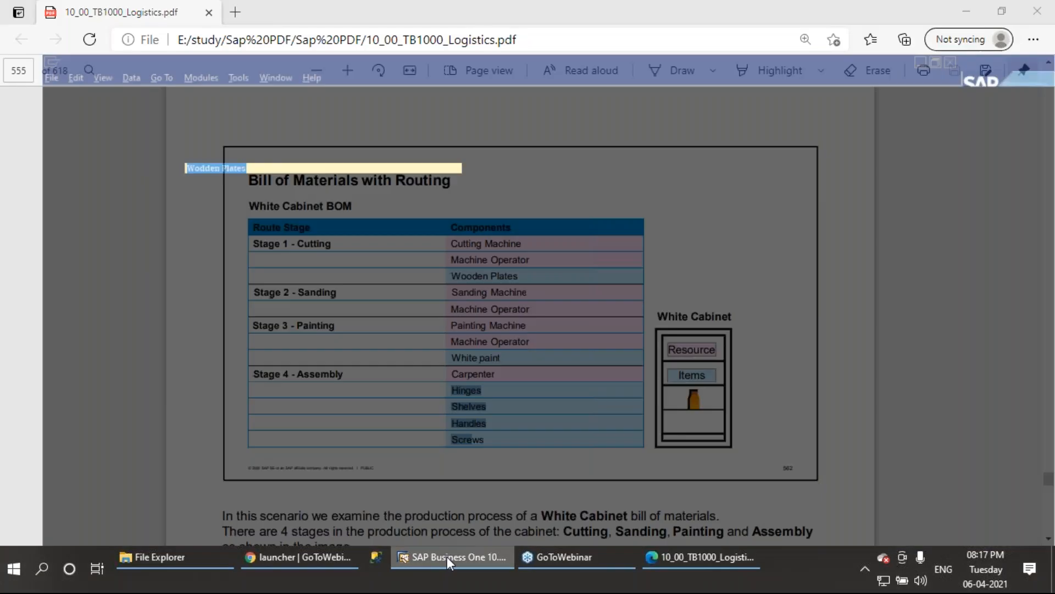
left_click(447, 556)
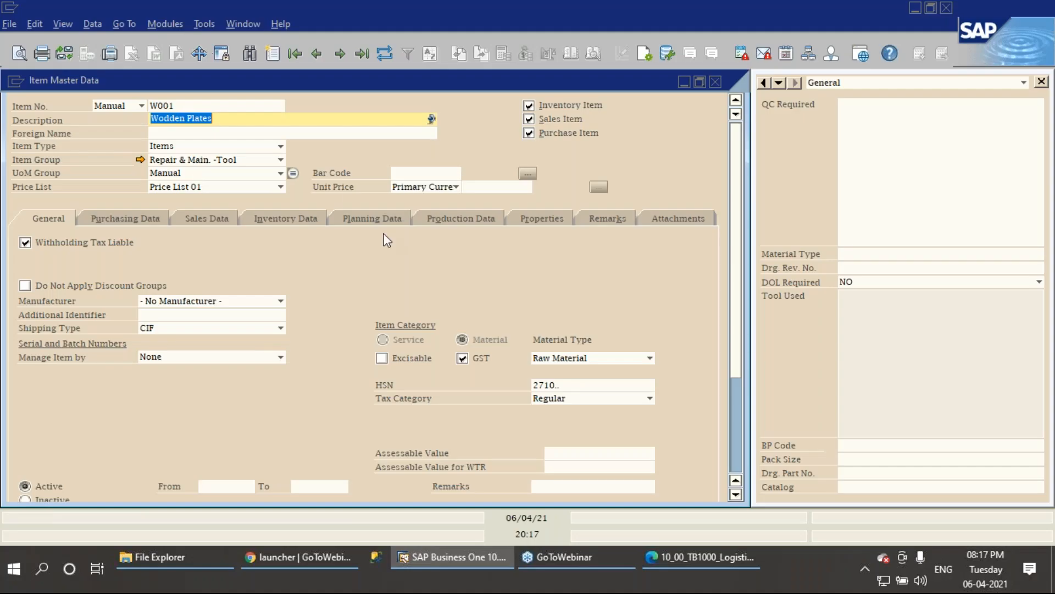
key("Escape")
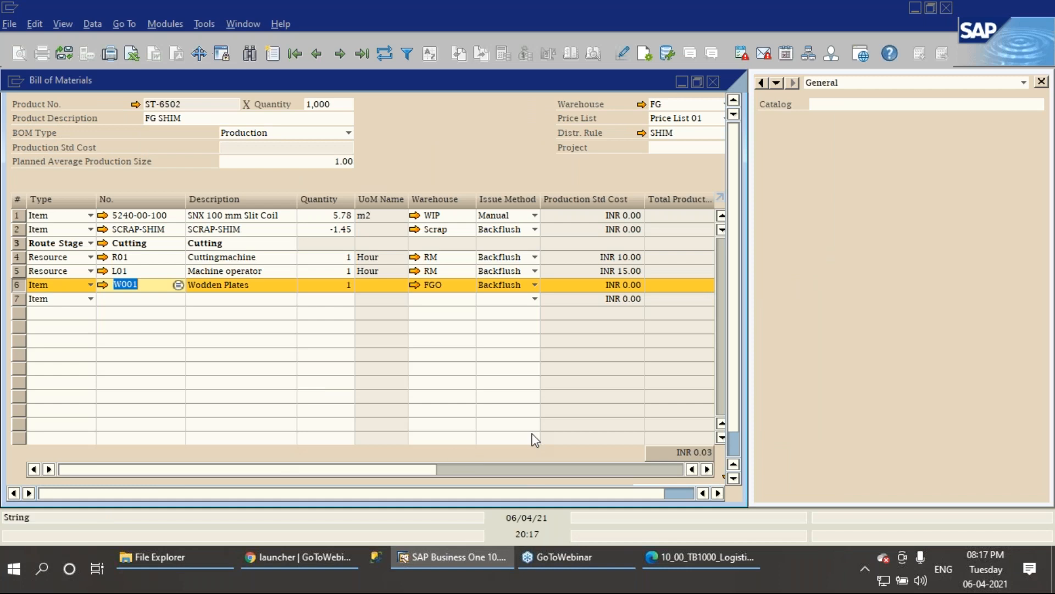
Try to update the bill of materials, and read the newest entry in the System Messages Log.
scroll(734, 448, "down", 1)
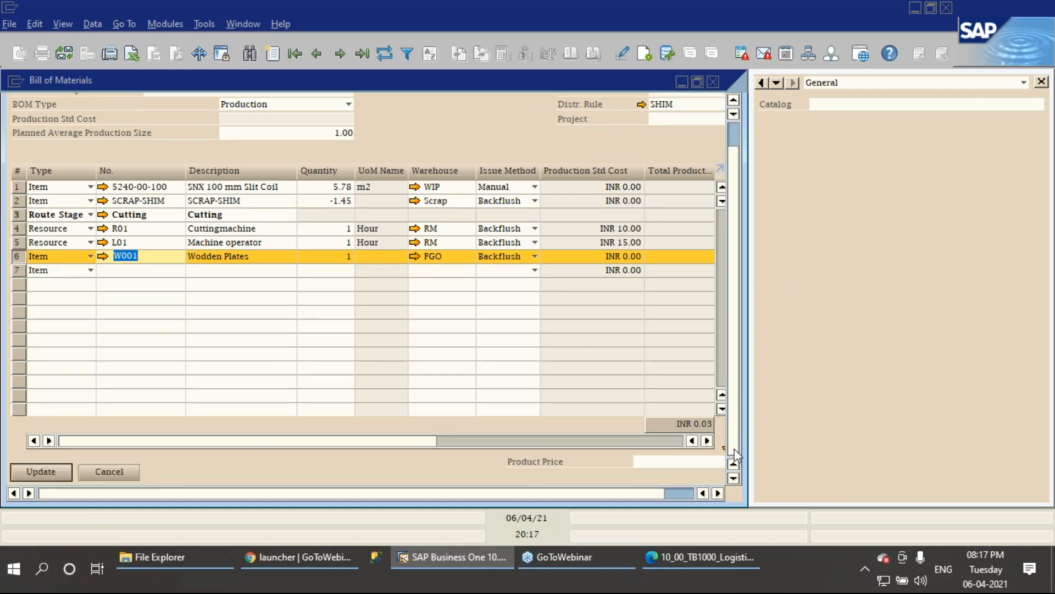
left_click(19, 472)
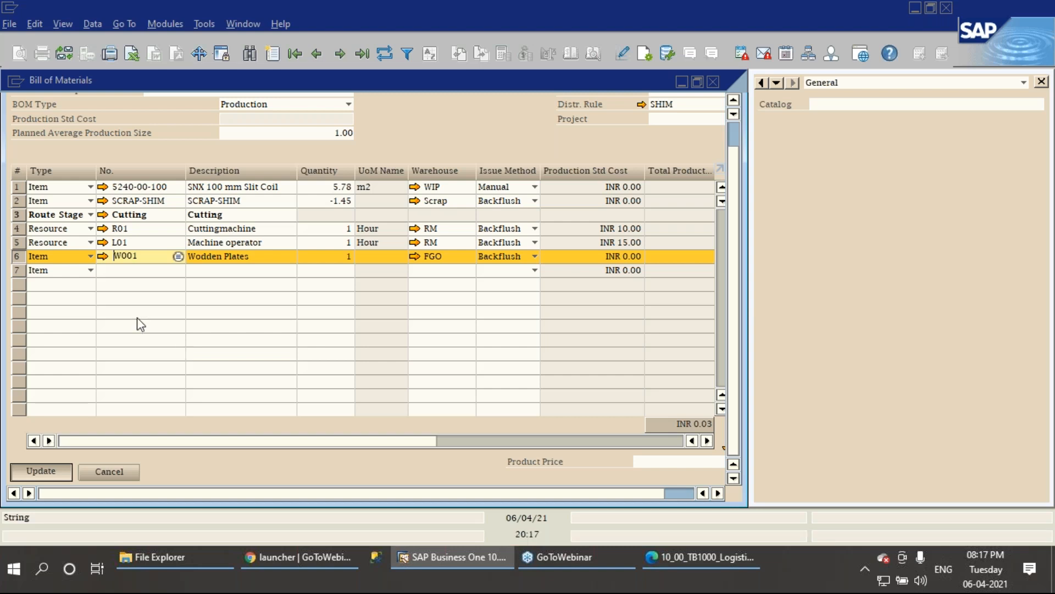
left_click(242, 27)
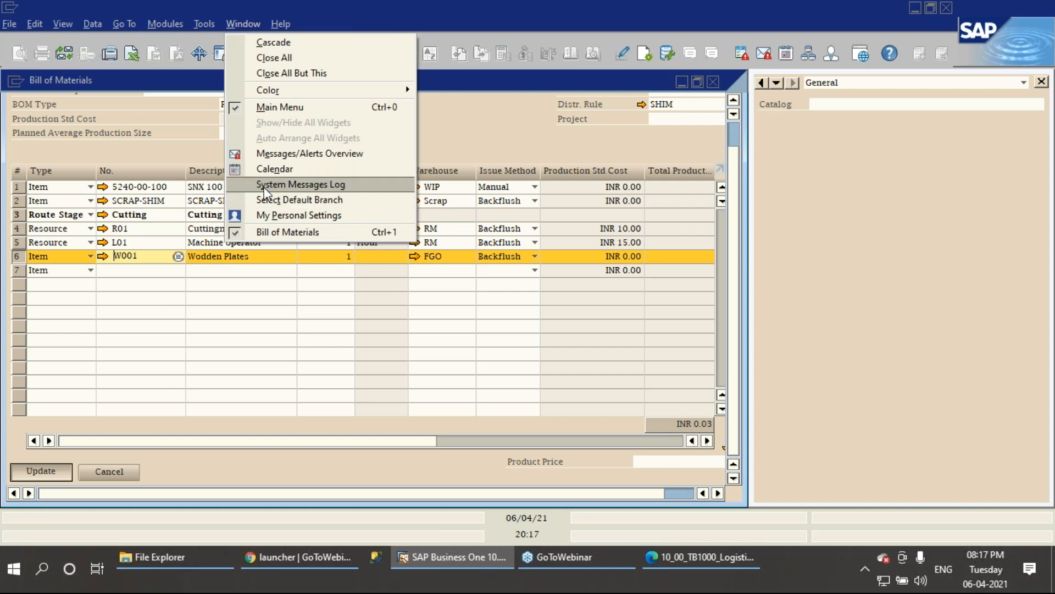
left_click(341, 345)
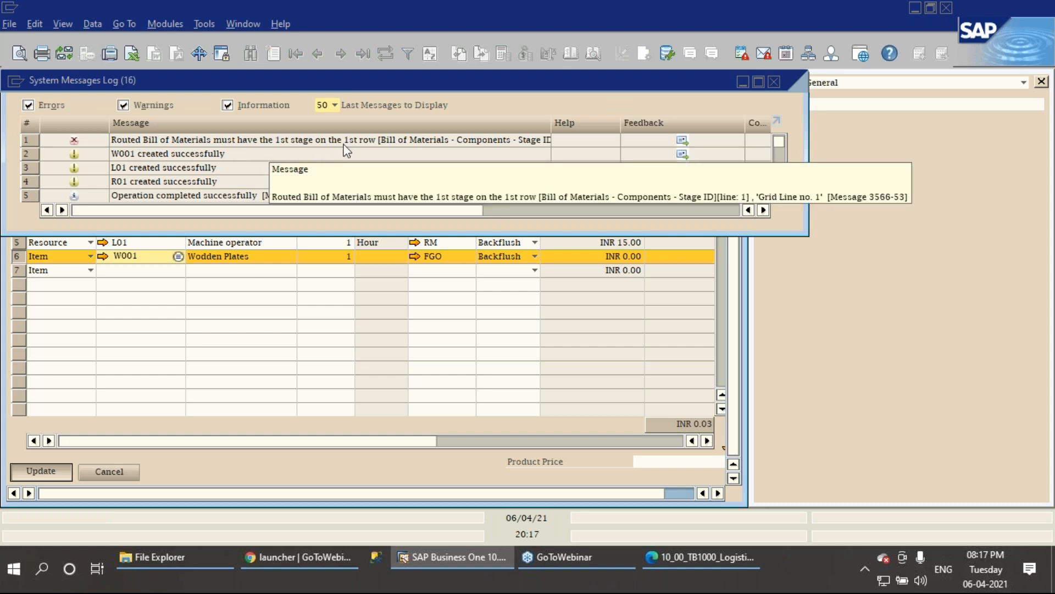
left_click(774, 81)
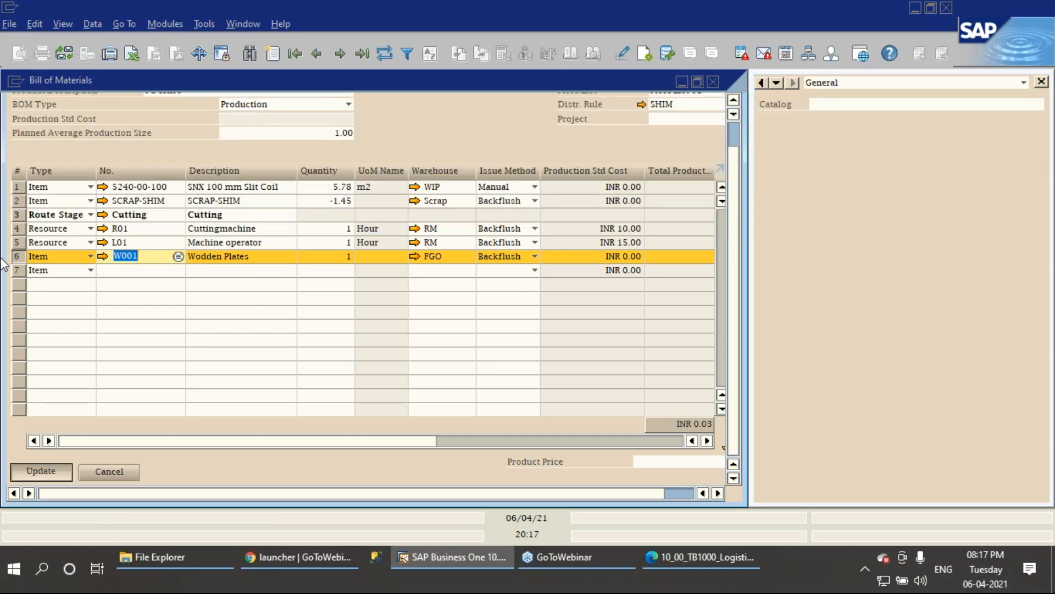
Delete the SCRAP-SHIM and SNX 100 mm Slit Coil item rows above the Cutting stage, and update the bill of materials.
left_click(19, 218)
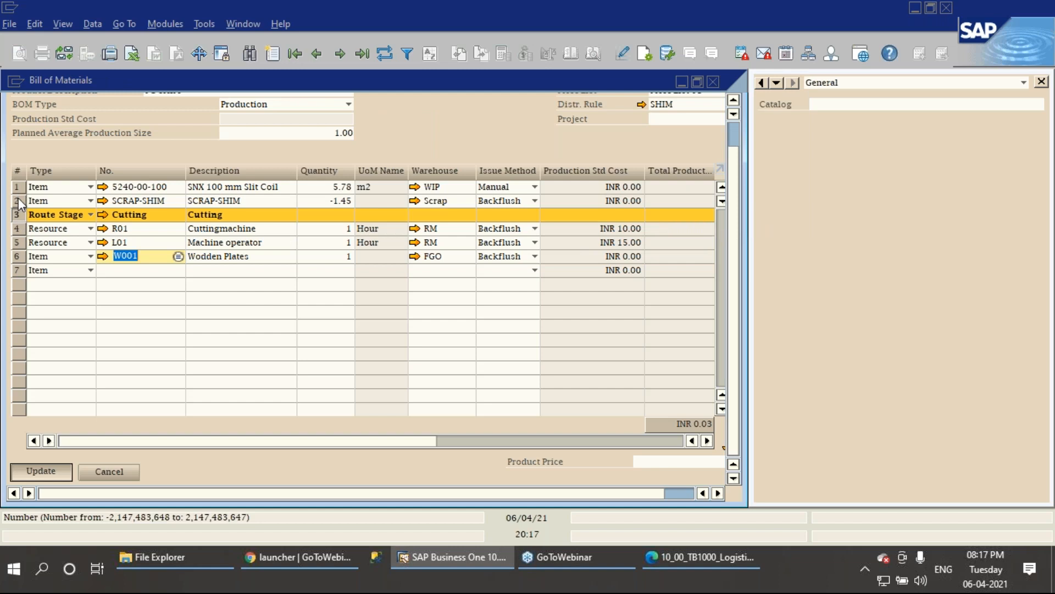
left_click(20, 203)
right_click(19, 200)
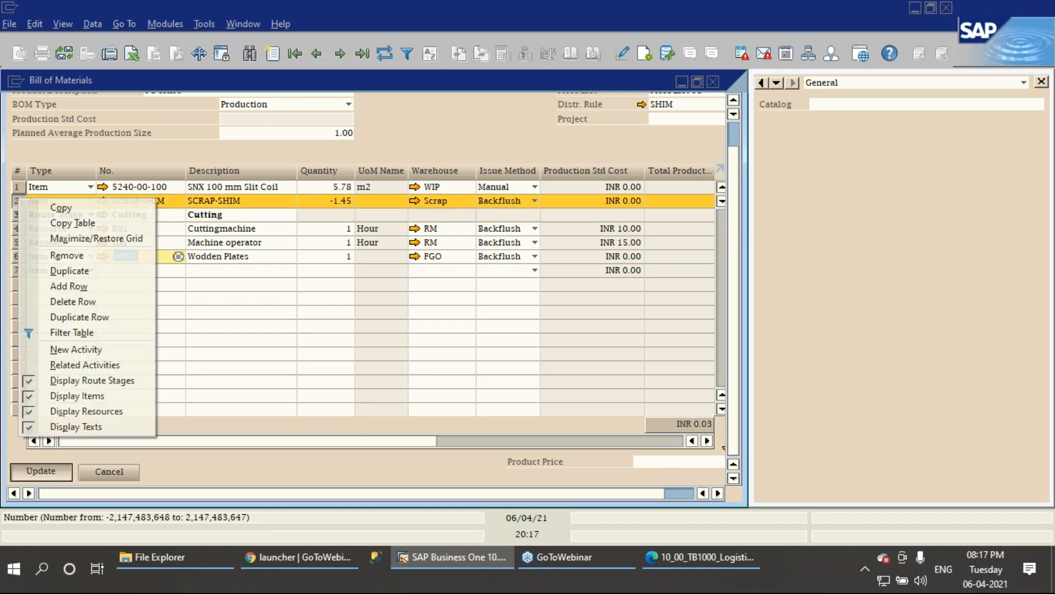
left_click(62, 301)
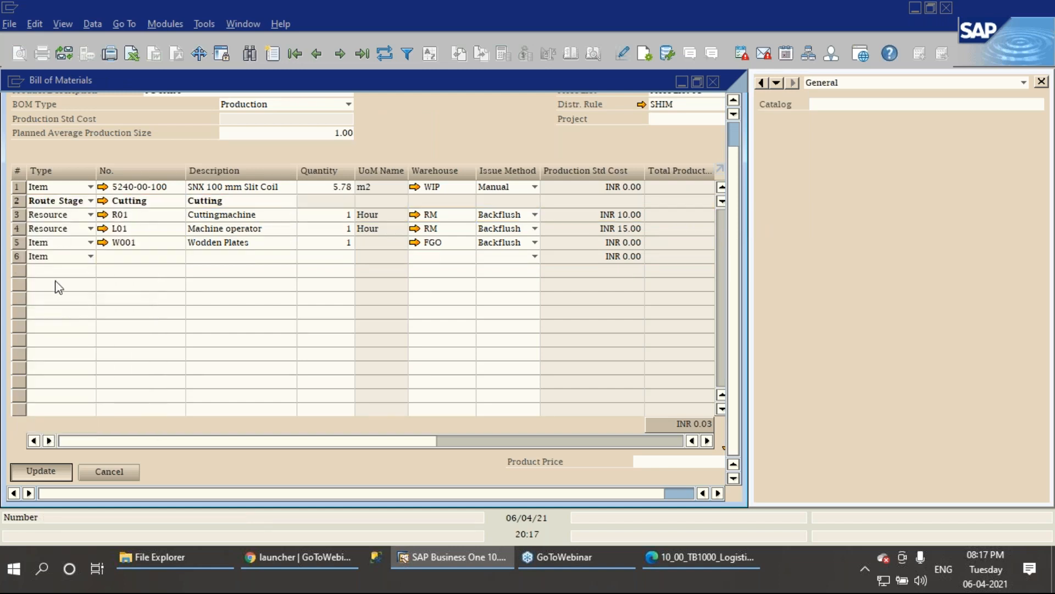
left_click(21, 188)
right_click(21, 187)
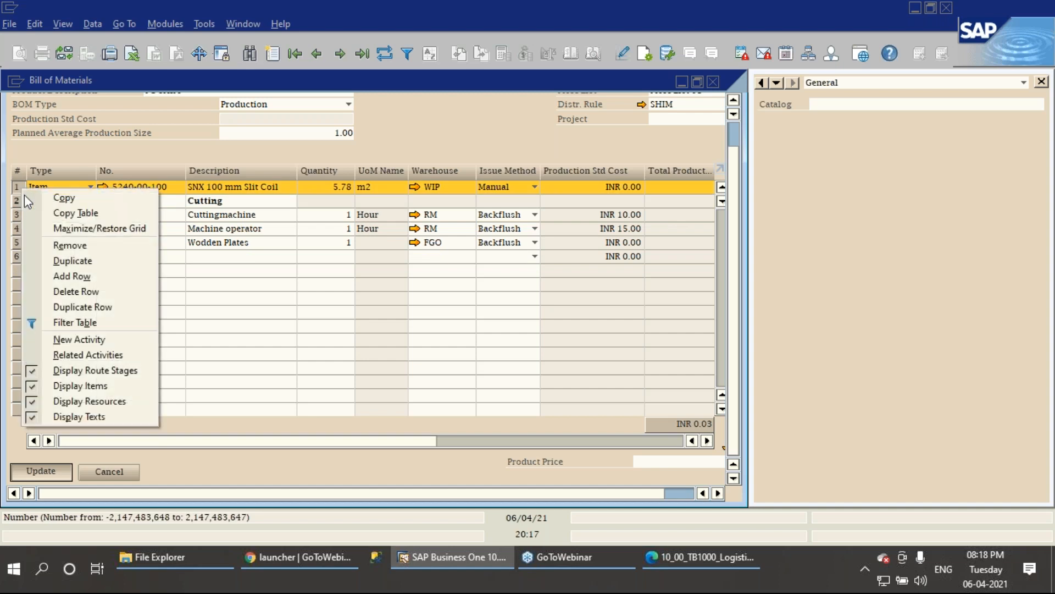
left_click(60, 290)
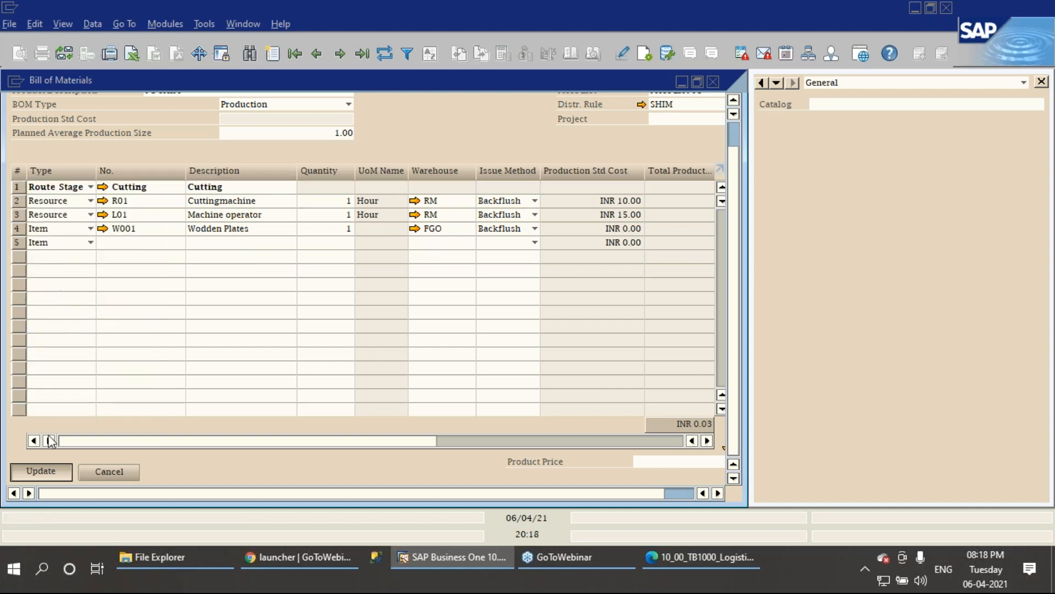
left_click(38, 471)
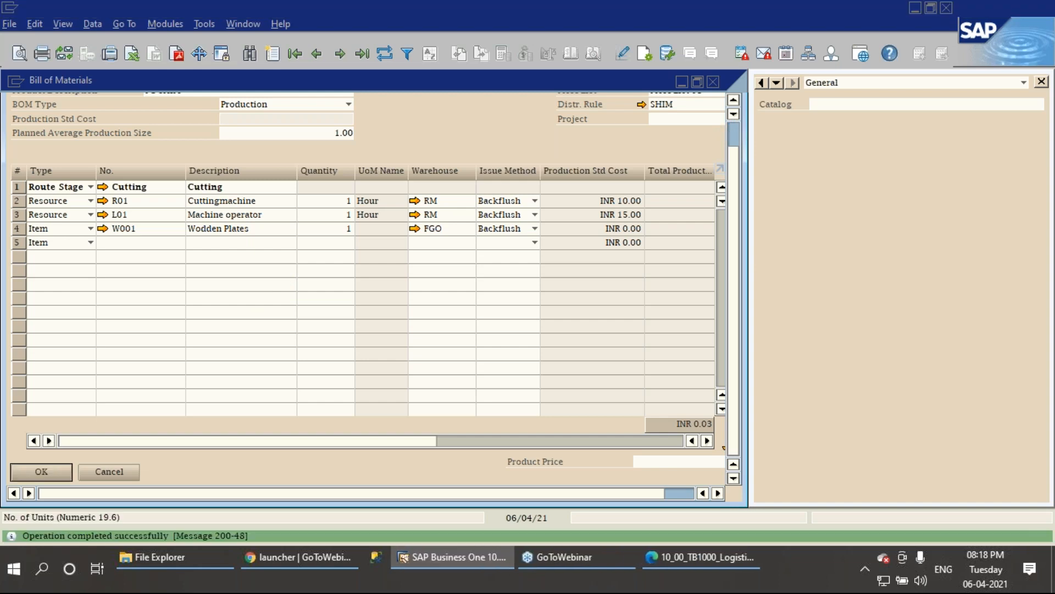
Copy the product number ST-6502 from the bill of materials header.
left_click_drag(734, 175, 733, 147)
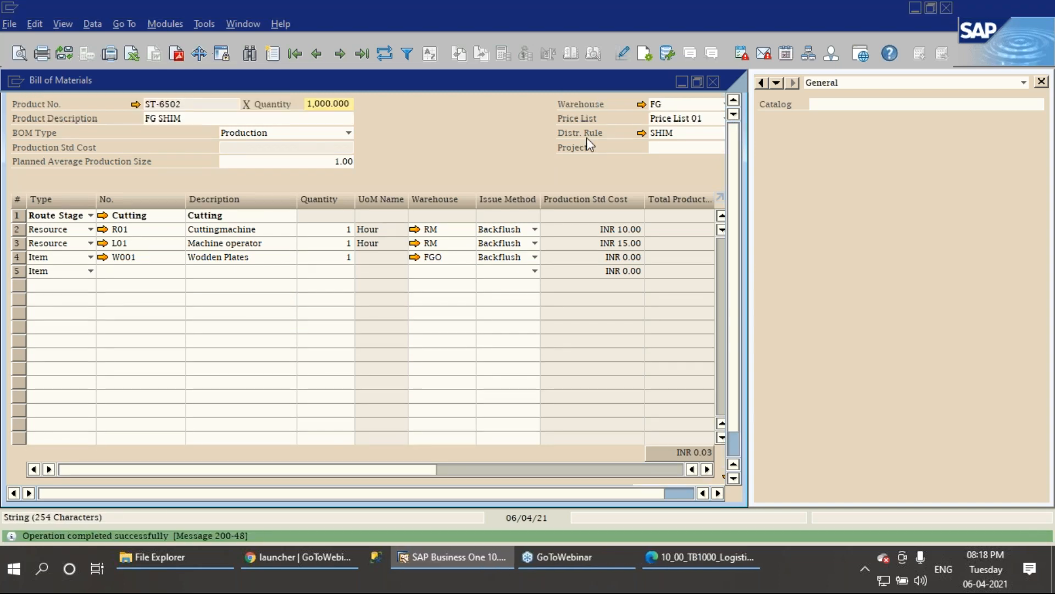
right_click(171, 103)
left_click(214, 121)
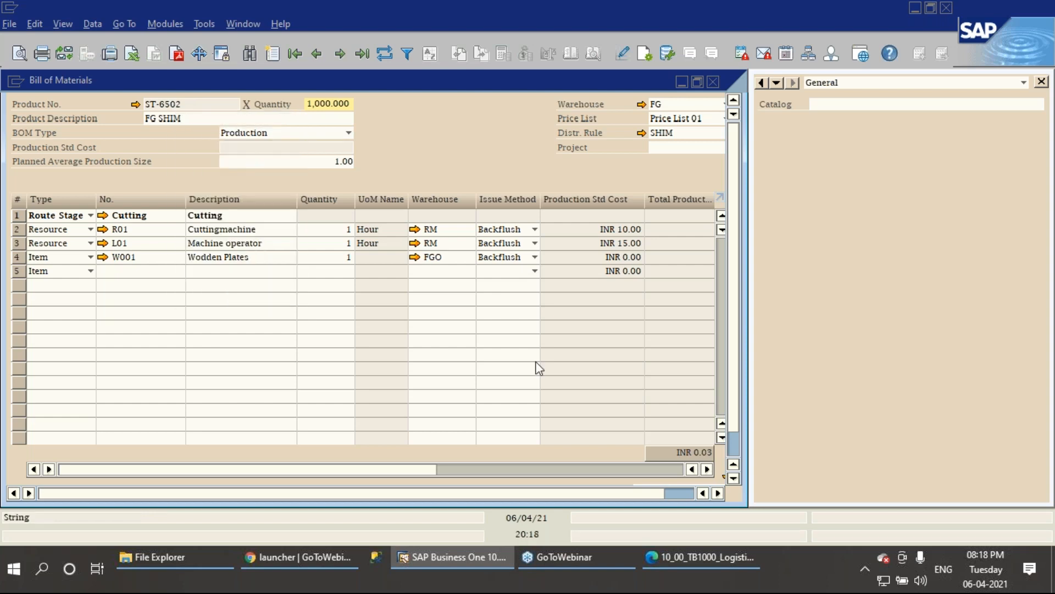
mouse_move(707, 570)
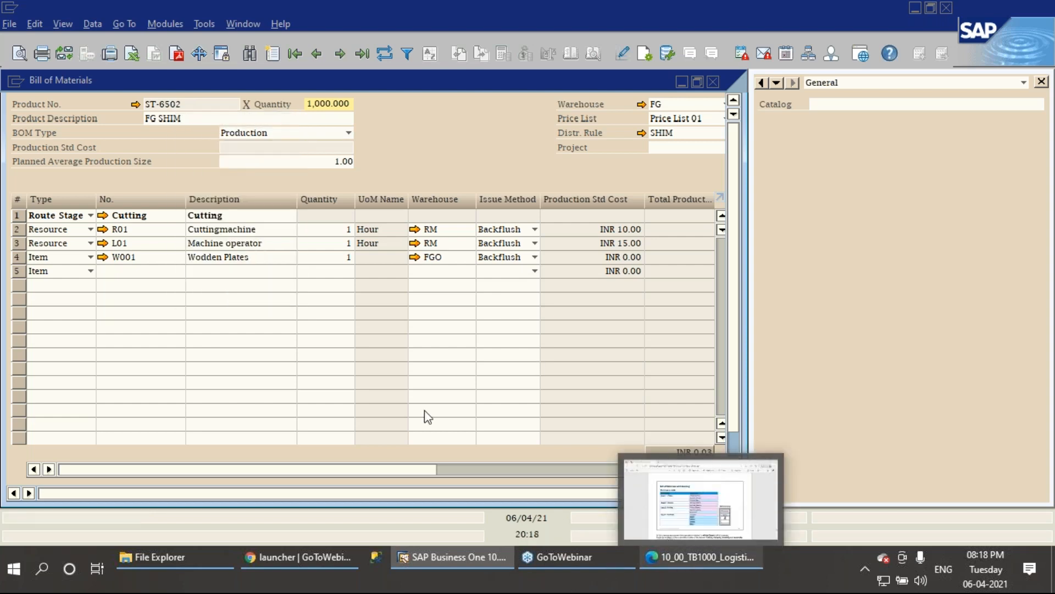
Set row 5 to a Route Stage, choose Painting for it, and close the bill of materials.
left_click(49, 275)
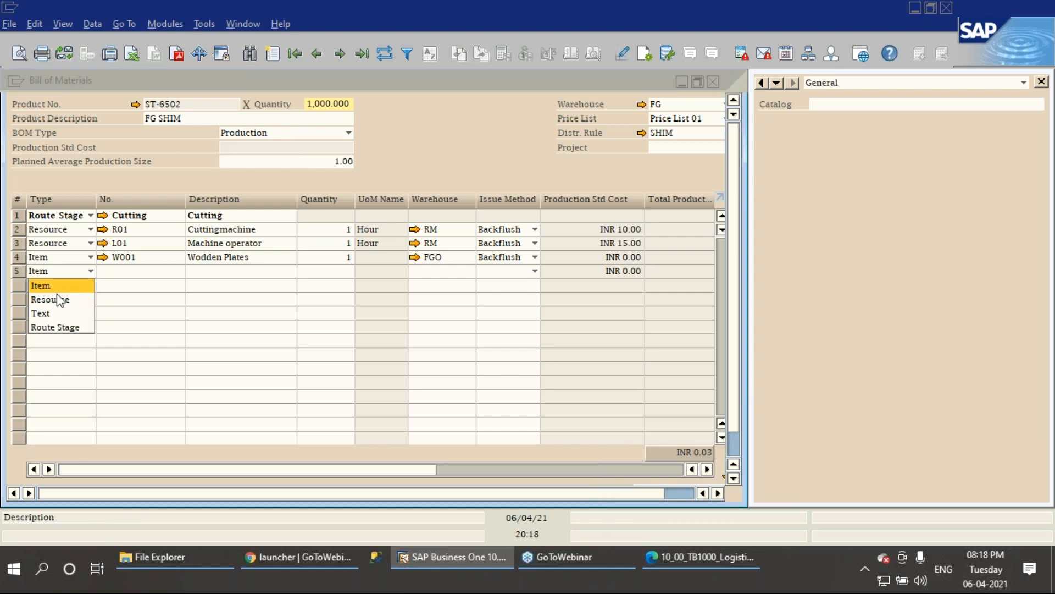
left_click(58, 326)
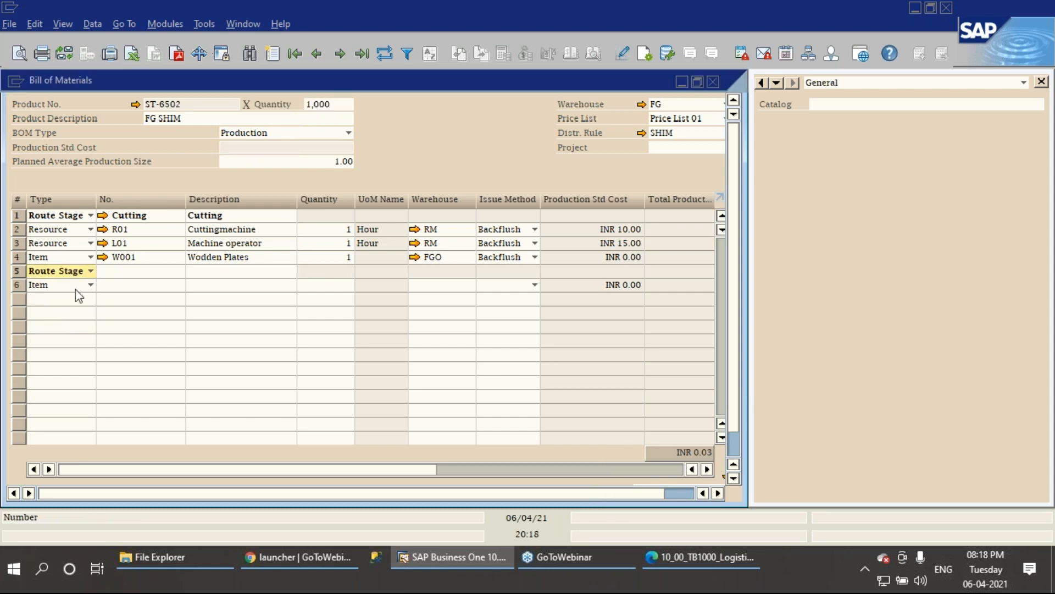
left_click(122, 272)
key("Tab")
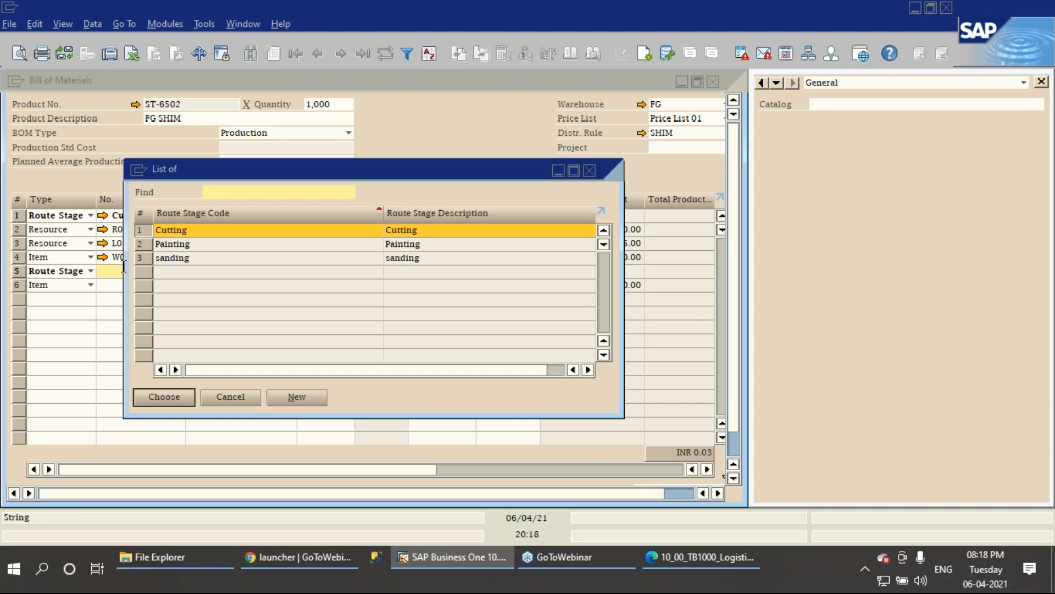
double_click(177, 248)
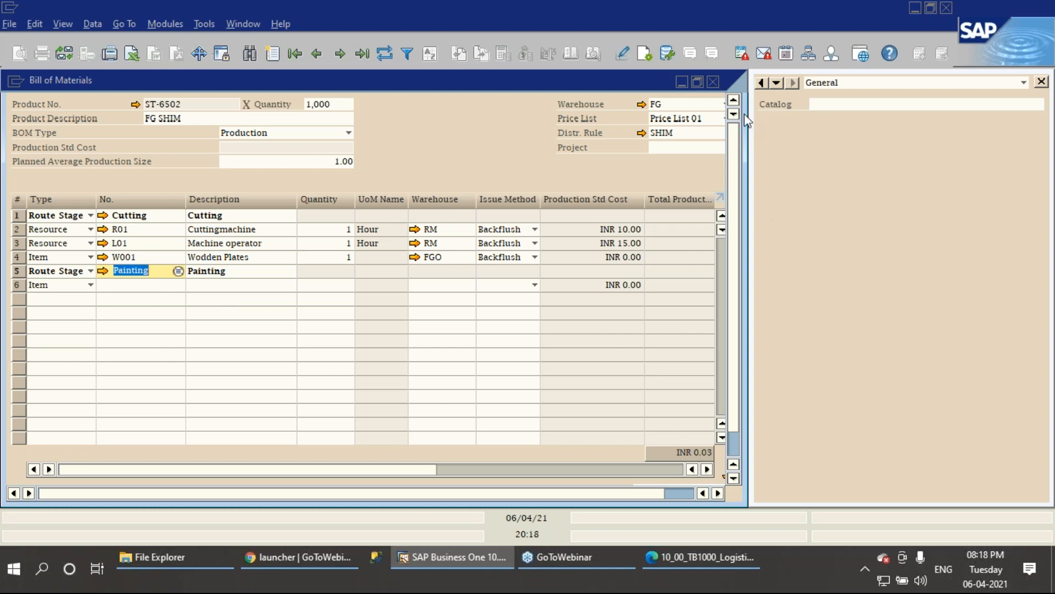
left_click(714, 83)
left_click(454, 329)
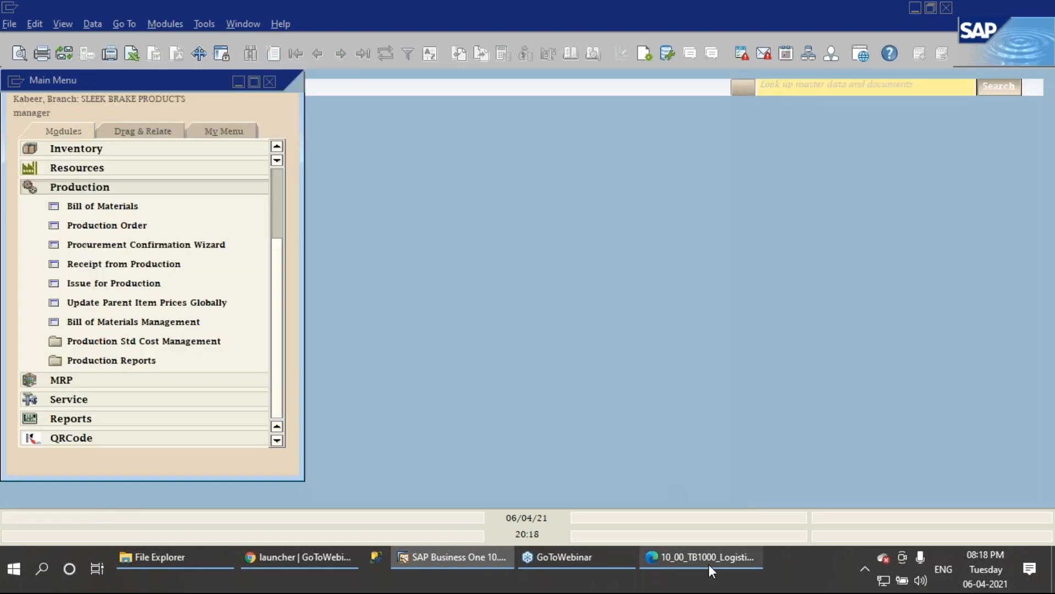
Switch to 10_00_TB1000_Logistics.pdf to examine the Production Order with Routing slide and its display options, and return to SAP Business One.
left_click(708, 564)
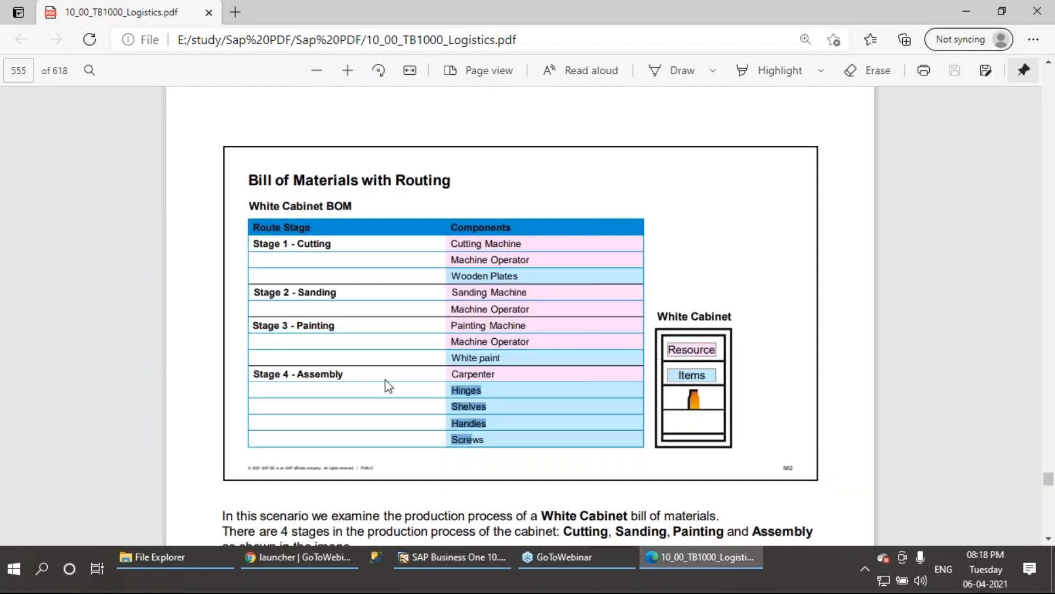
scroll(387, 379, "down", 10)
scroll(385, 374, "down", 6)
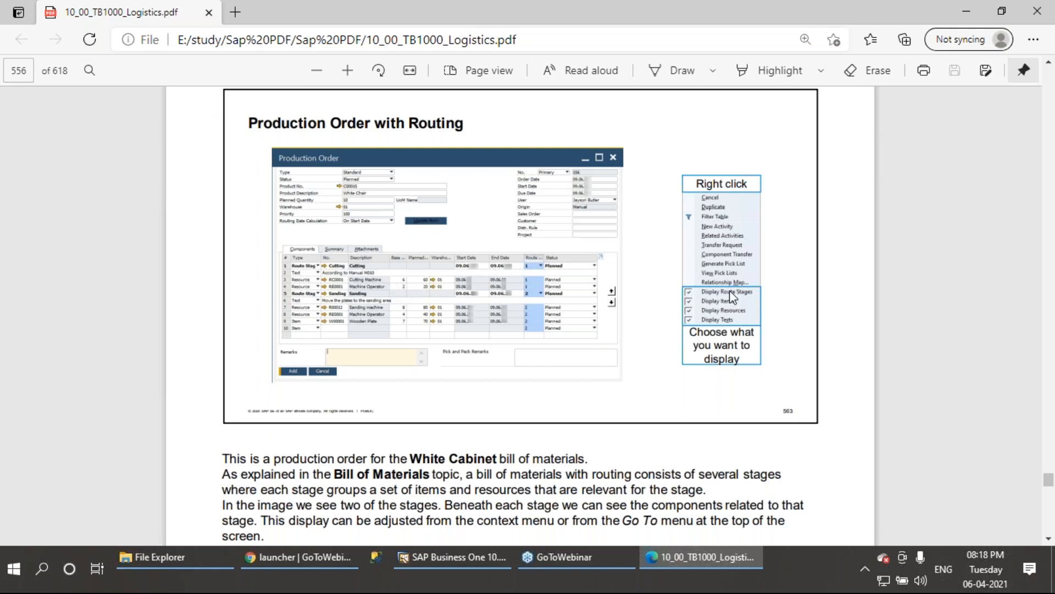
scroll(731, 297, "up", 1)
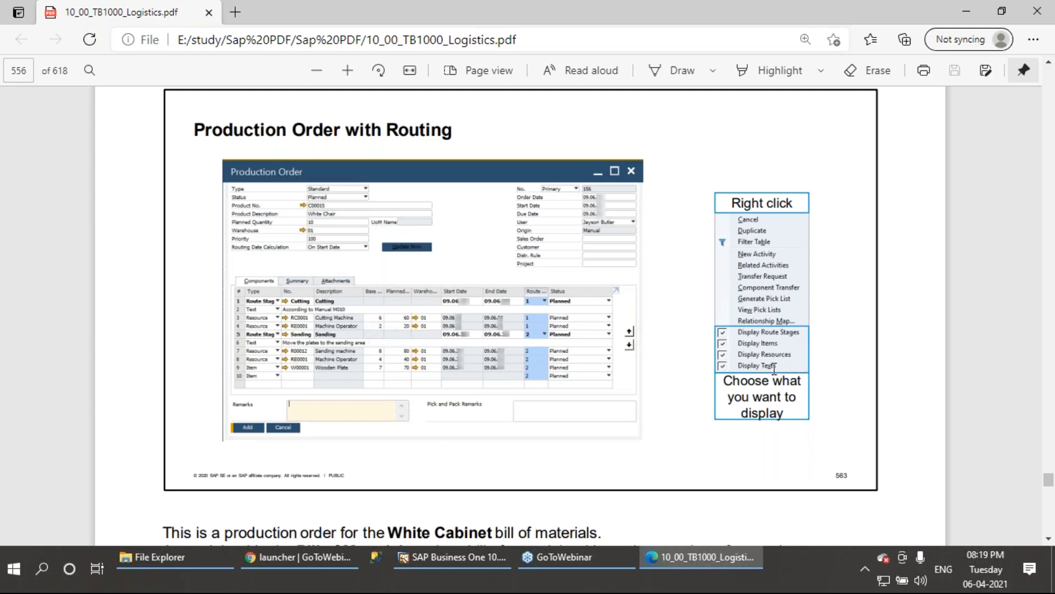
left_click(450, 557)
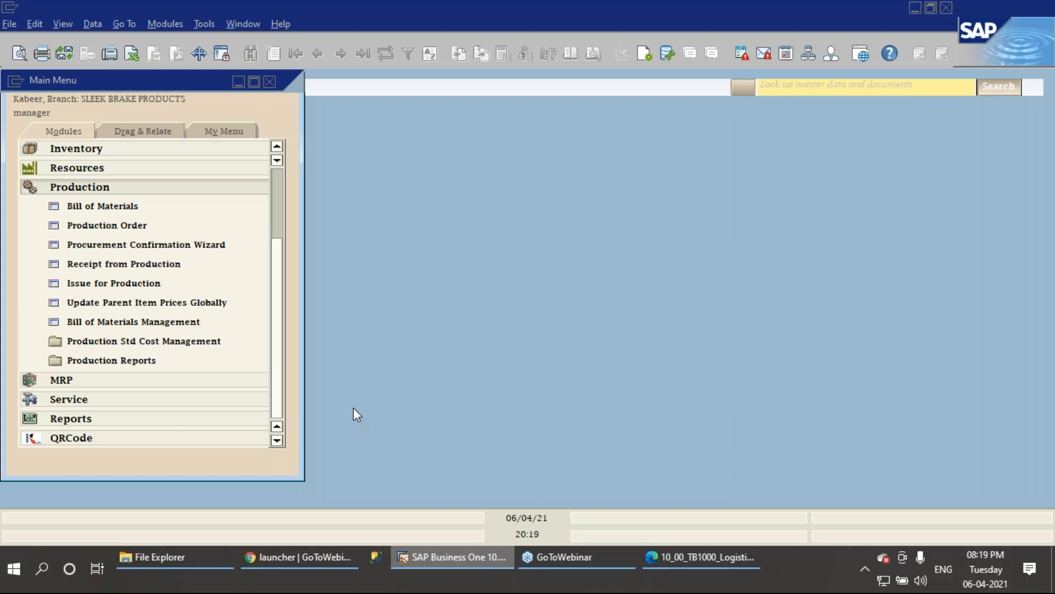
left_click(125, 209)
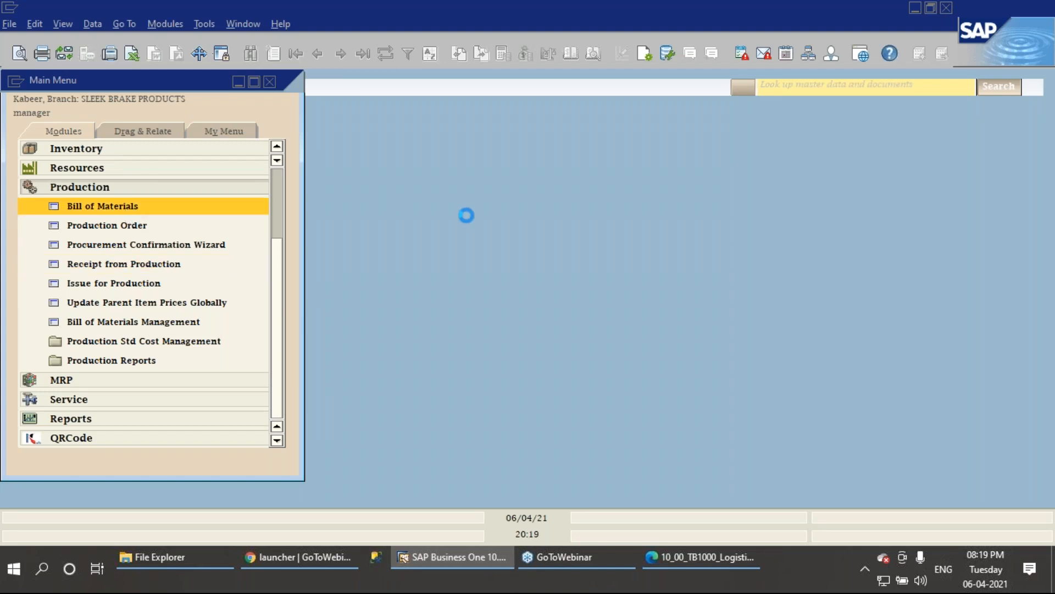
type("ST-6502")
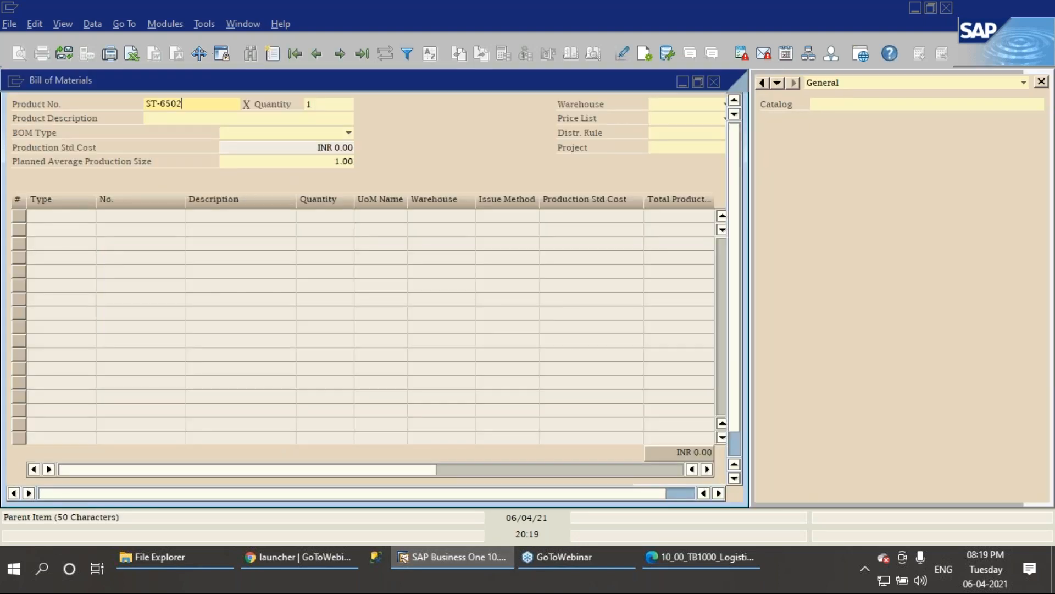
key("Return")
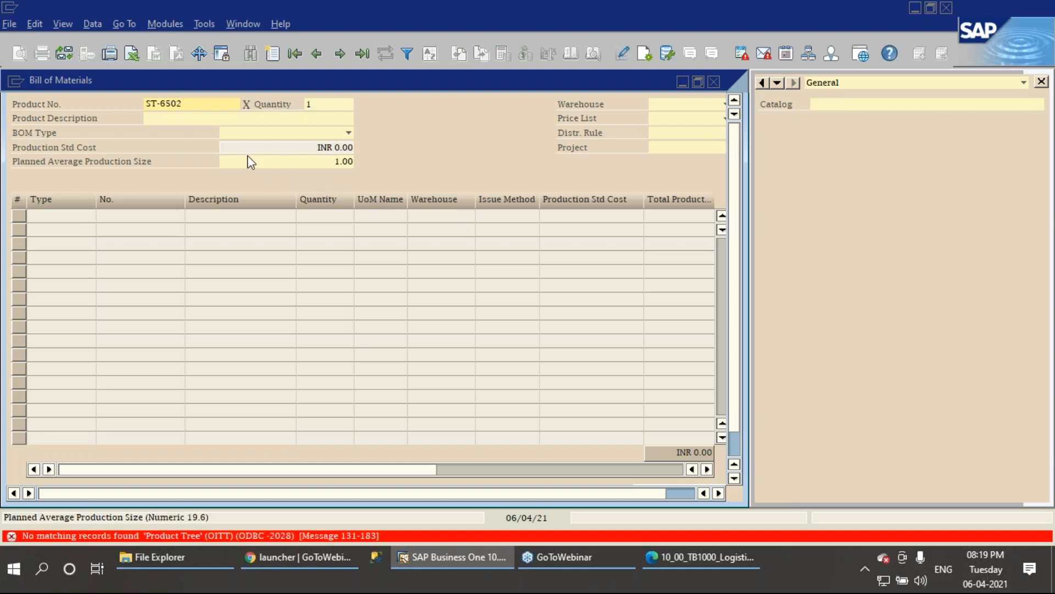
left_click(714, 82)
Open the ST-6502 bill of materials, check the row types available for empty row 5, and select that row.
left_click(79, 207)
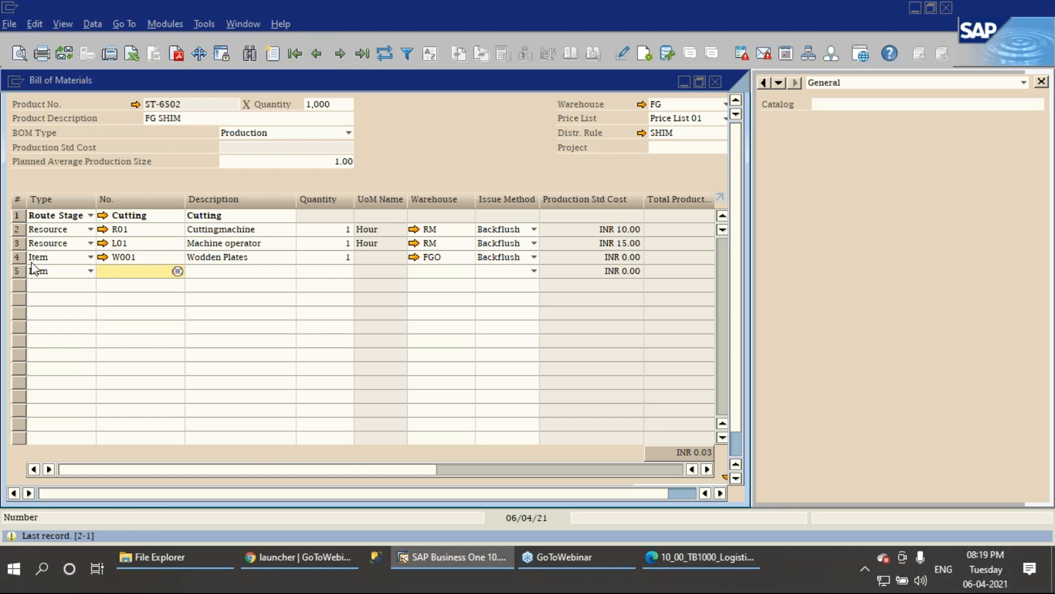
left_click(48, 267)
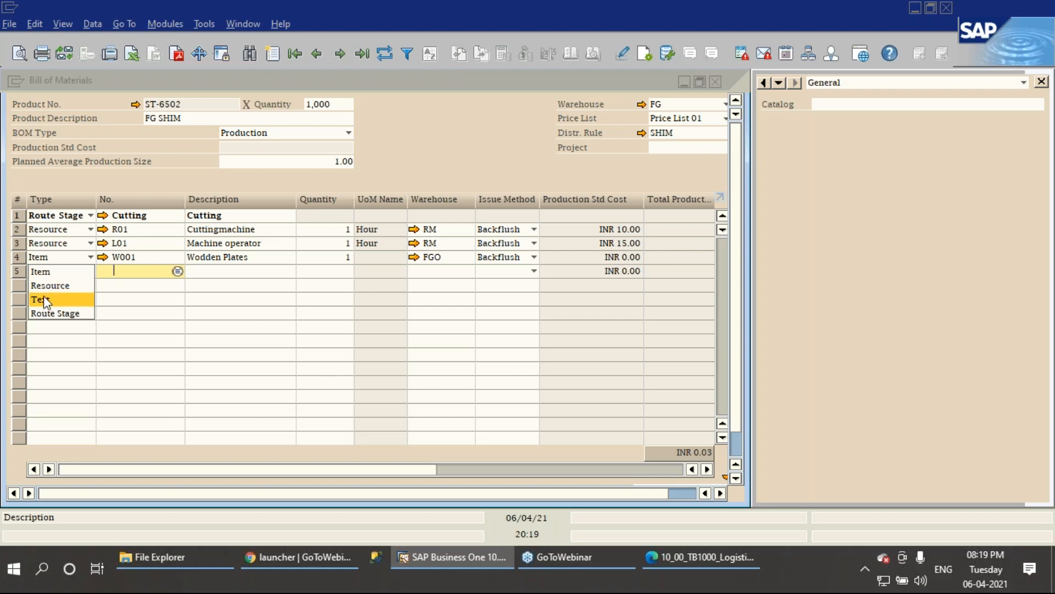
left_click(21, 272)
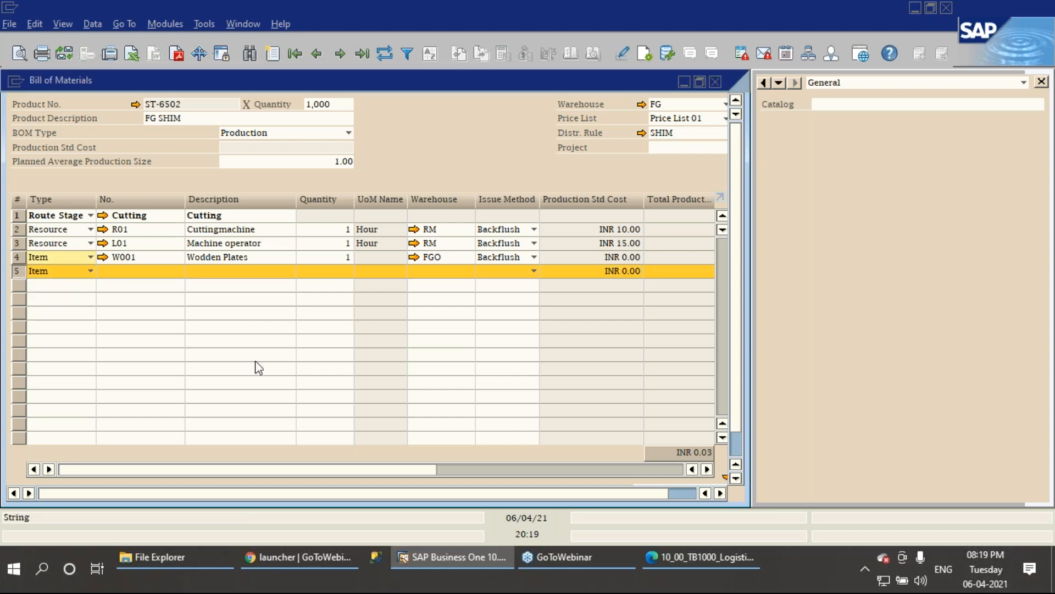
Switch to 10_00_TB1000_Logistics.pdf to read the notes under the Production Order with Routing slide, and return to SAP Business One.
left_click(701, 558)
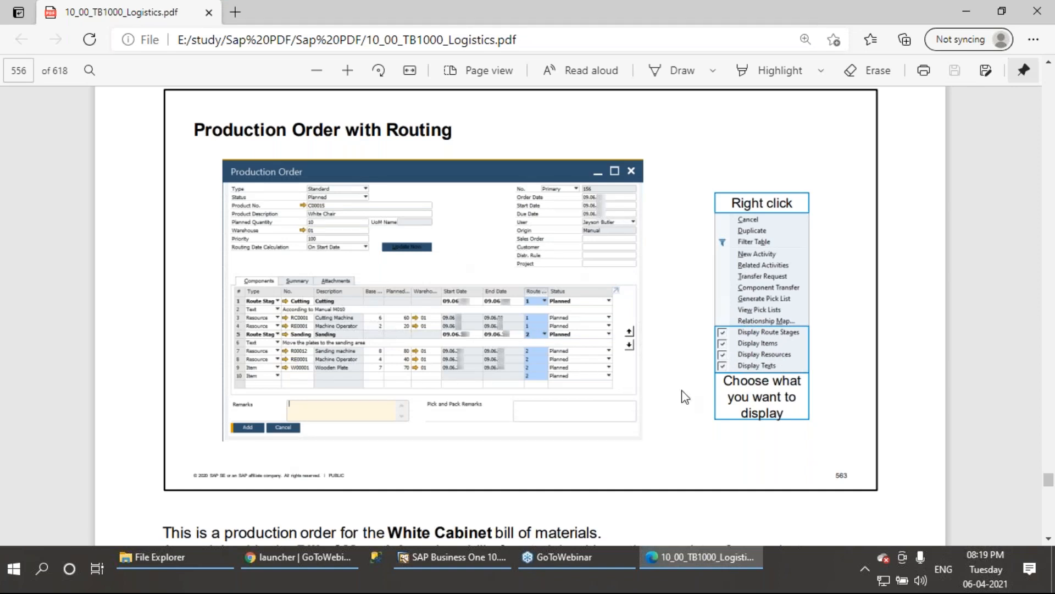
scroll(374, 411, "down", 5)
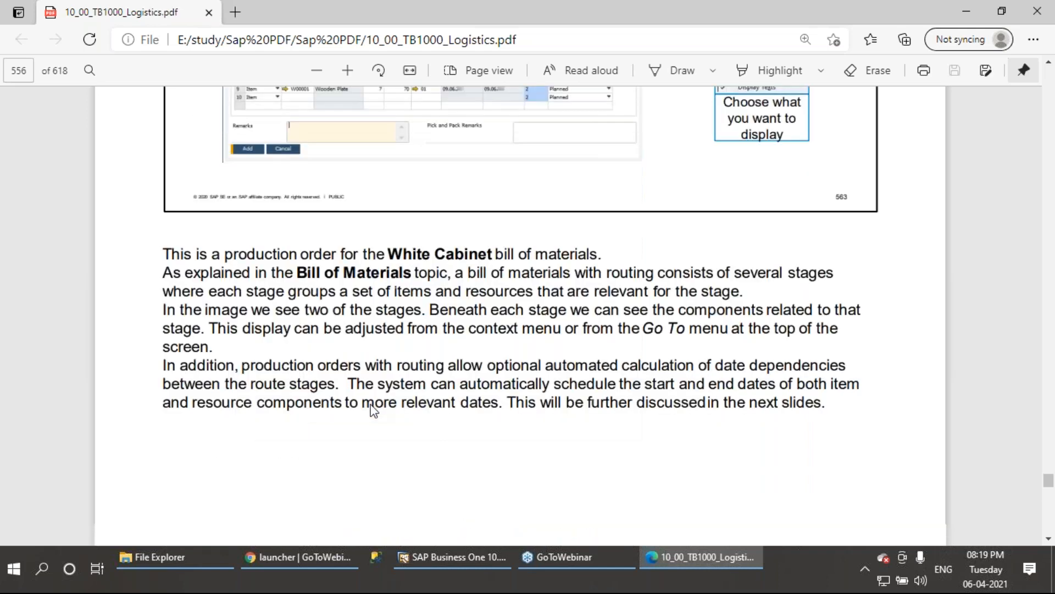
left_click(430, 555)
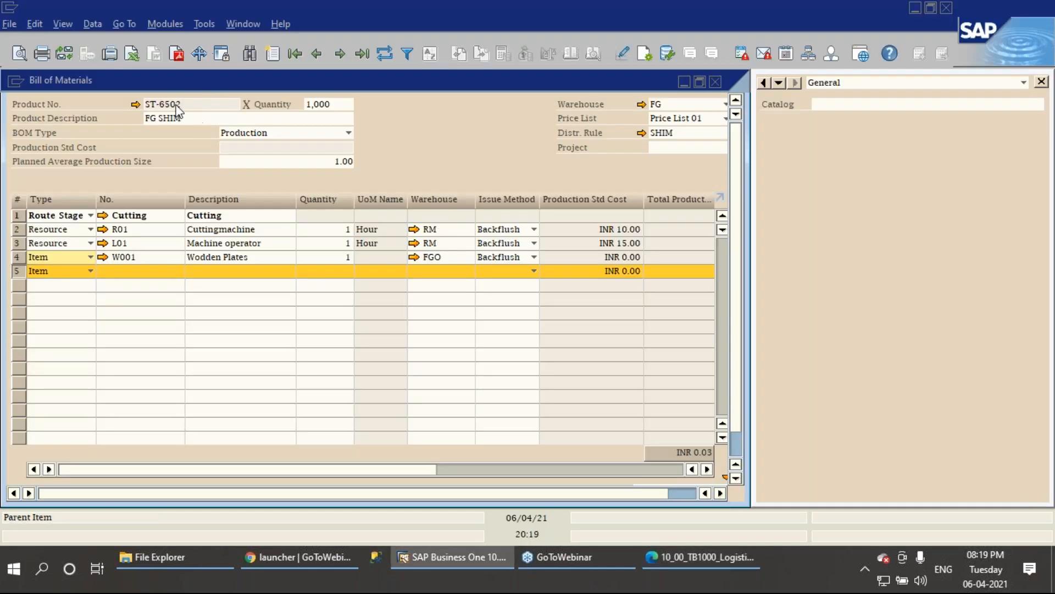
Minimize the bill of materials and start a production order for product number ST-6502.
left_click(684, 82)
left_click(107, 224)
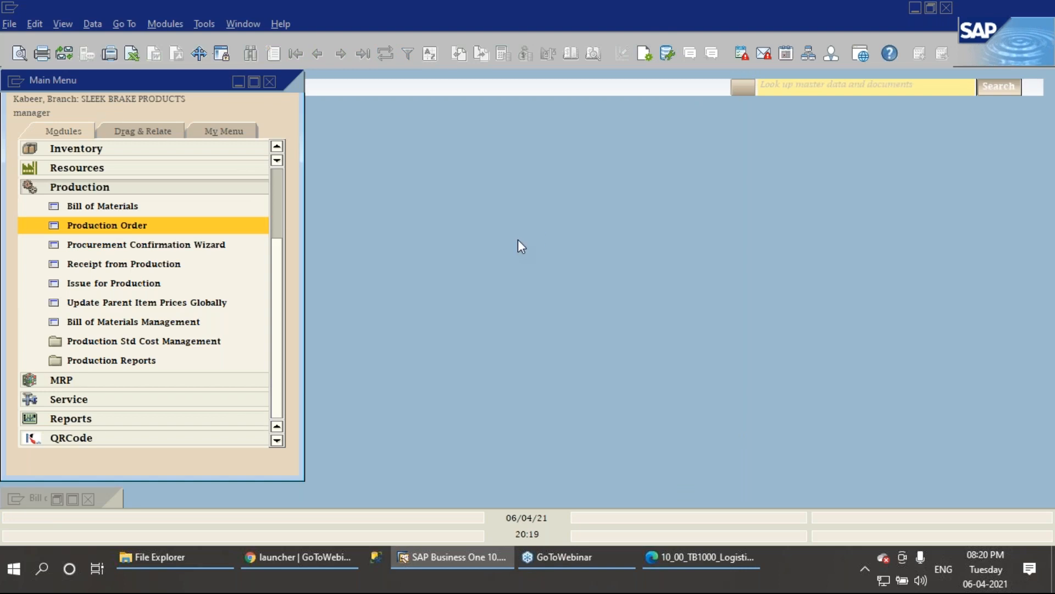
type("ST-6502")
key("Tab")
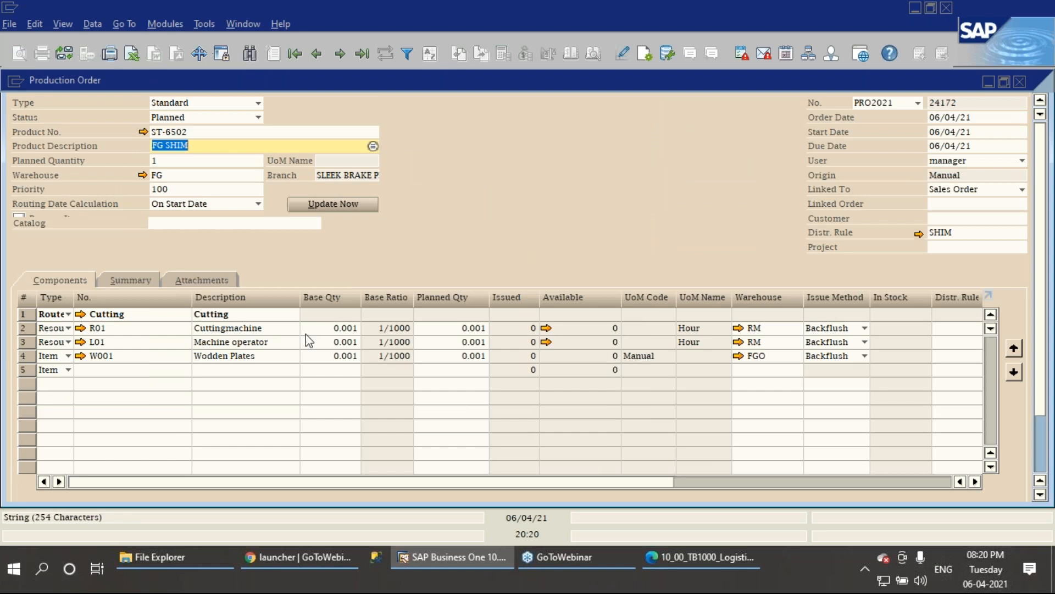
Hide the route stages in the production order's component table, and display them again.
right_click(649, 183)
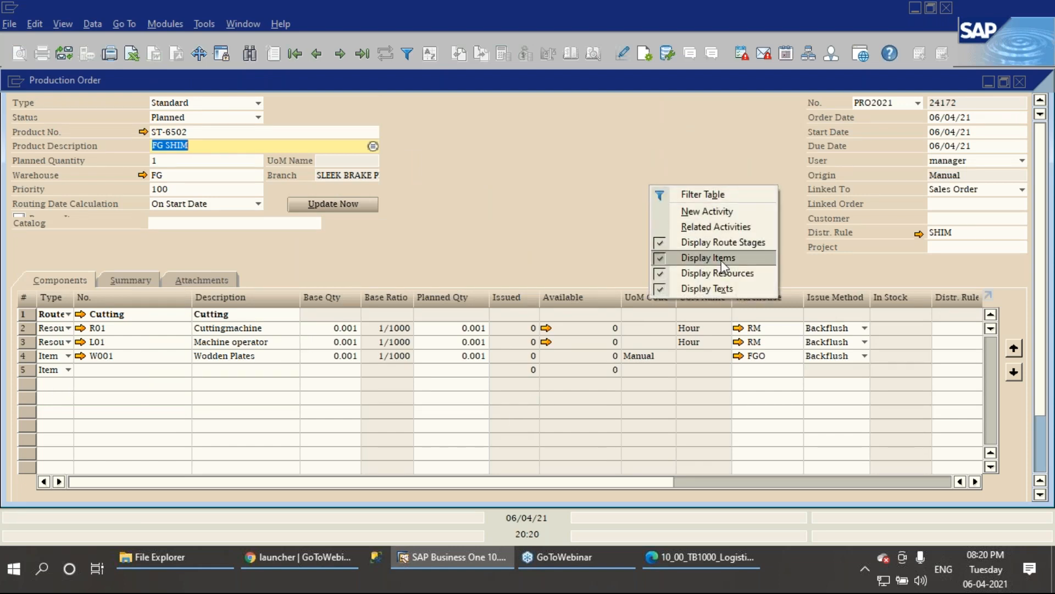
left_click(659, 243)
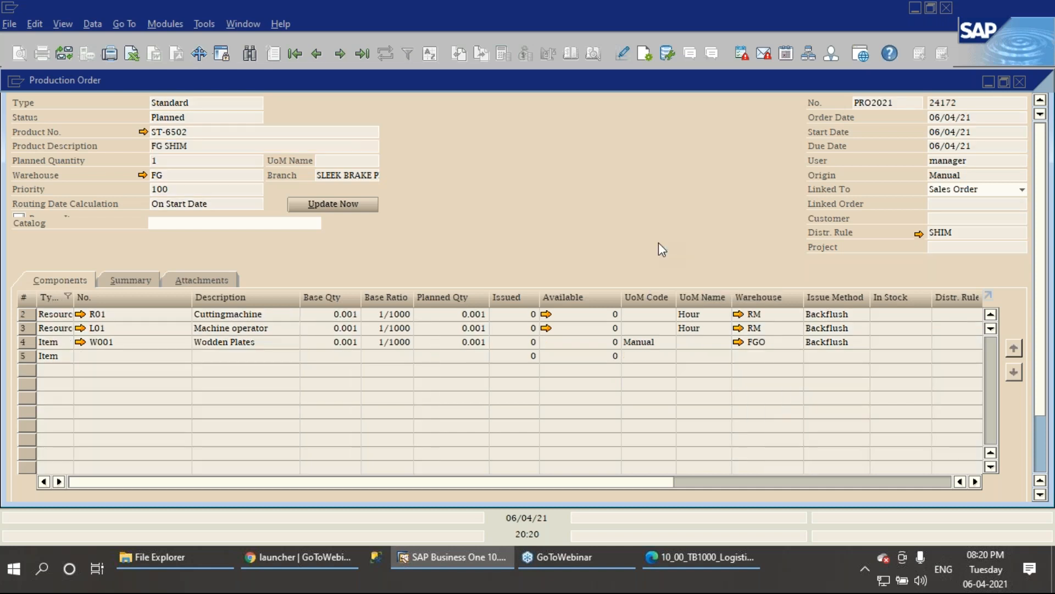
right_click(543, 175)
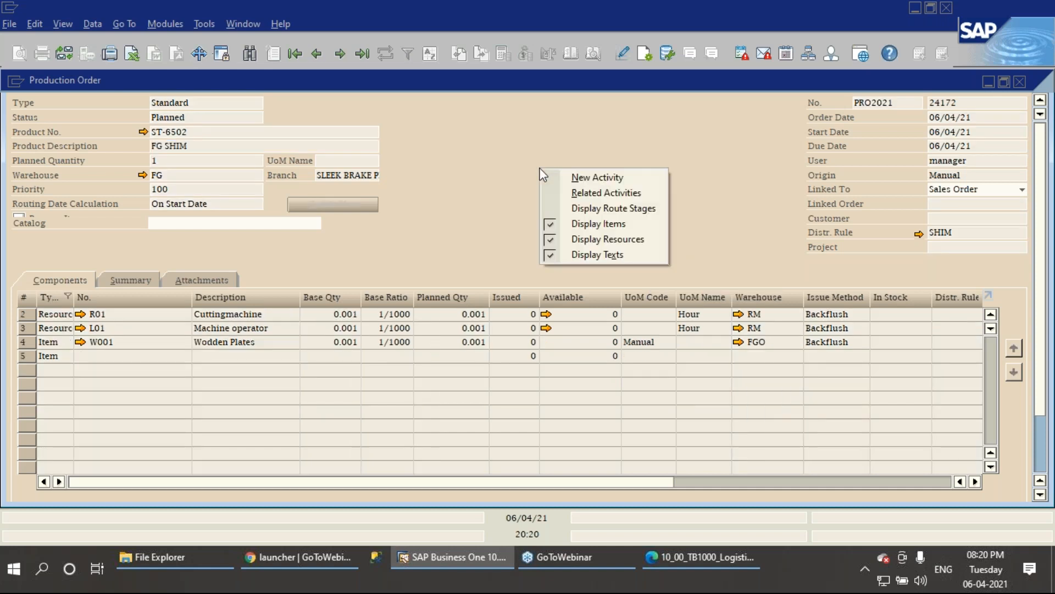
left_click(562, 208)
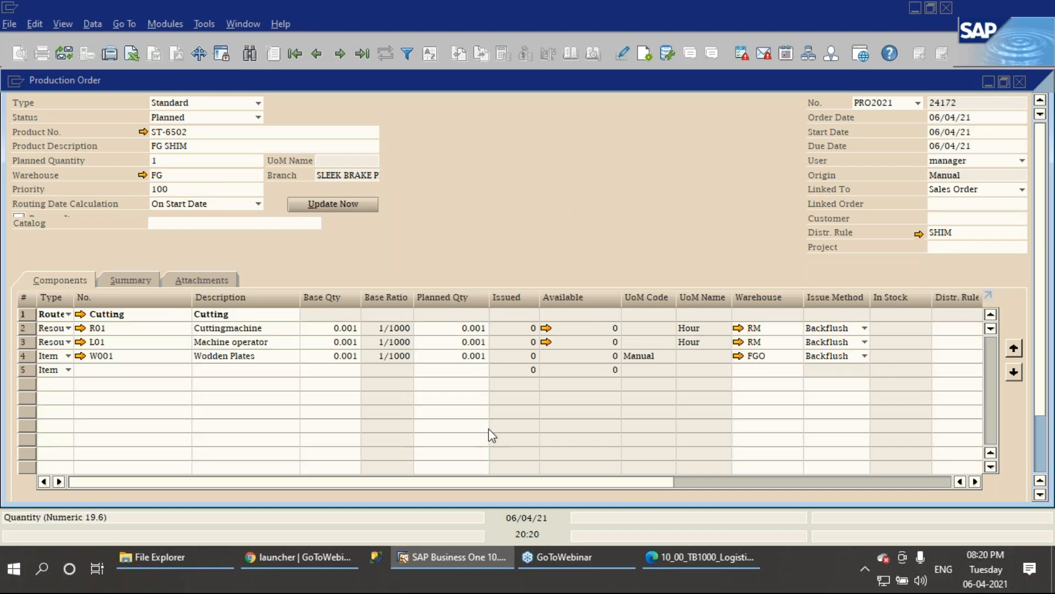
Switch to 10_00_TB1000_Logistics.pdf and examine the Routing Date Calculation slides, including the On Start Date method and its effect on stages.
left_click(701, 558)
scroll(240, 214, "down", 10)
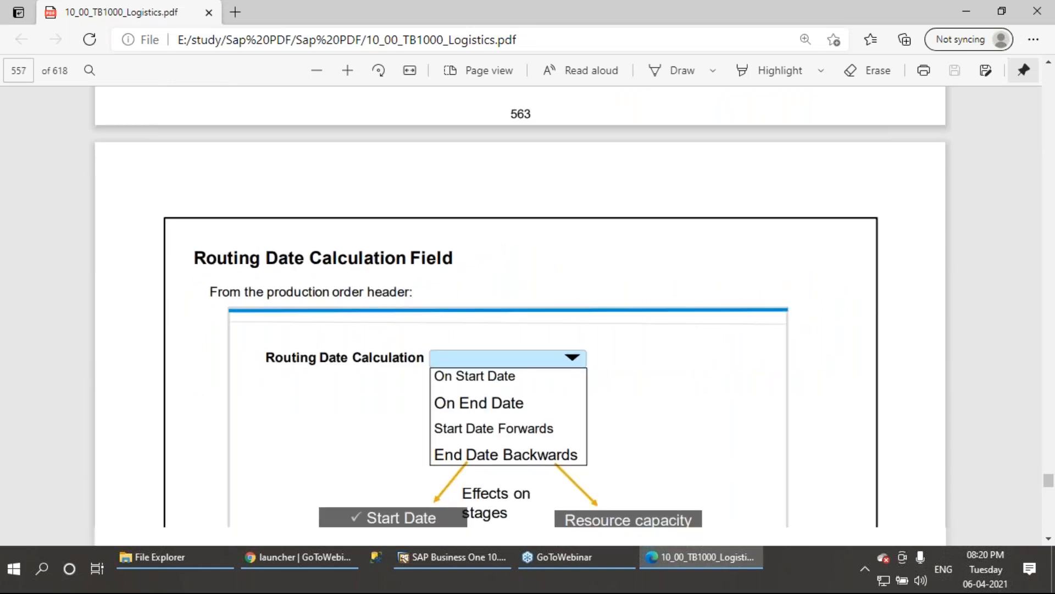
scroll(240, 215, "up", 2)
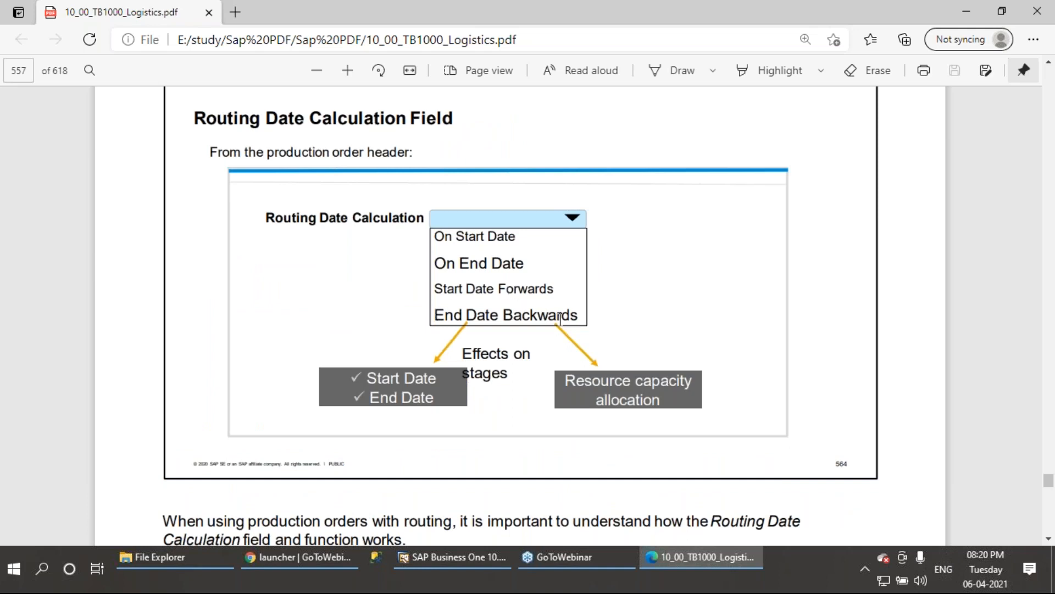
scroll(388, 388, "down", 1)
scroll(388, 388, "down", 8)
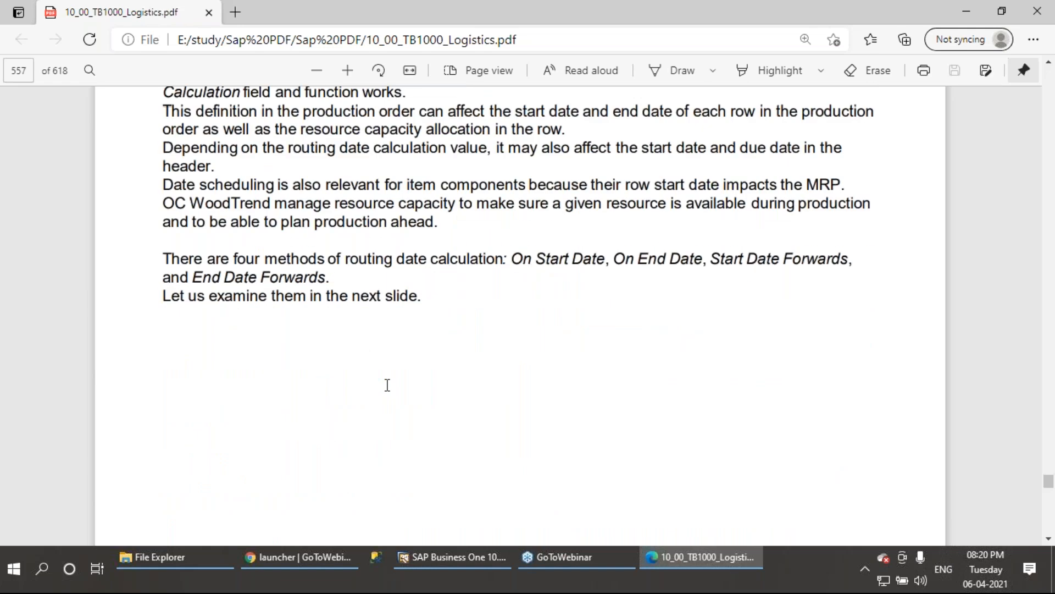
scroll(386, 389, "down", 10)
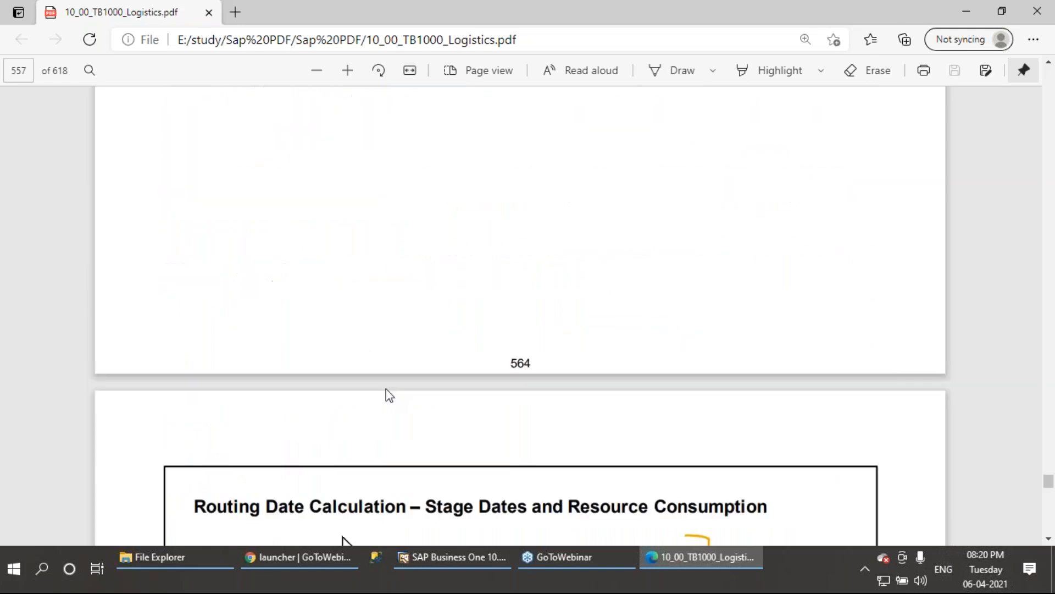
scroll(386, 388, "down", 1)
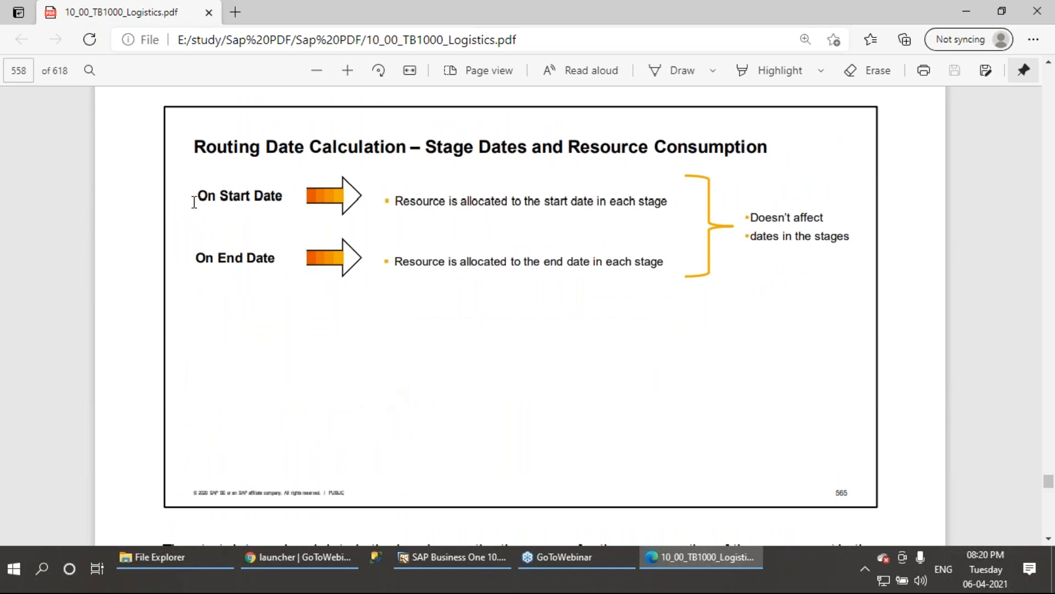
left_click_drag(197, 197, 280, 196)
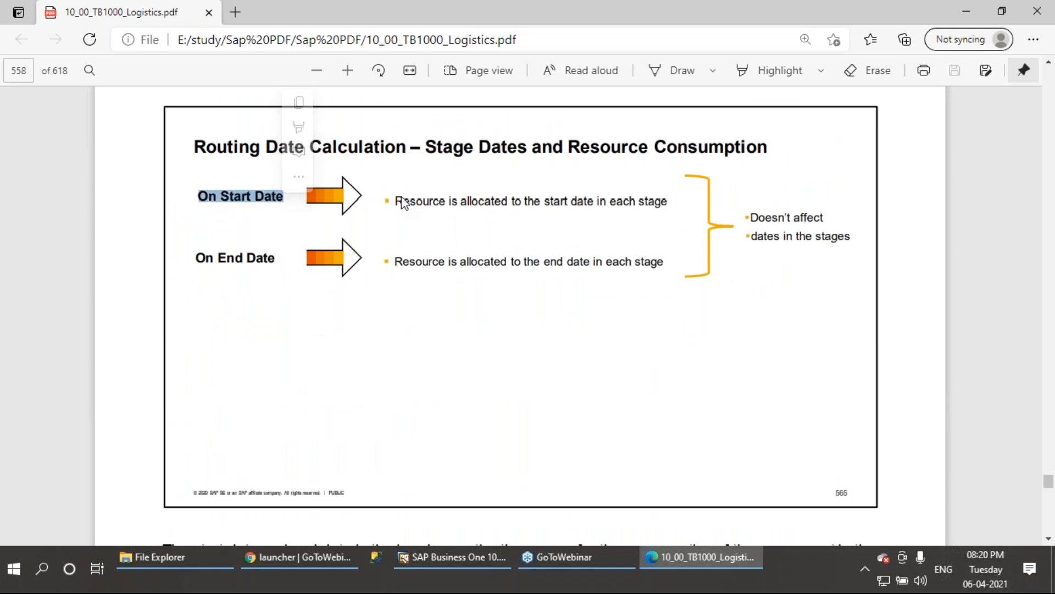
left_click(465, 203)
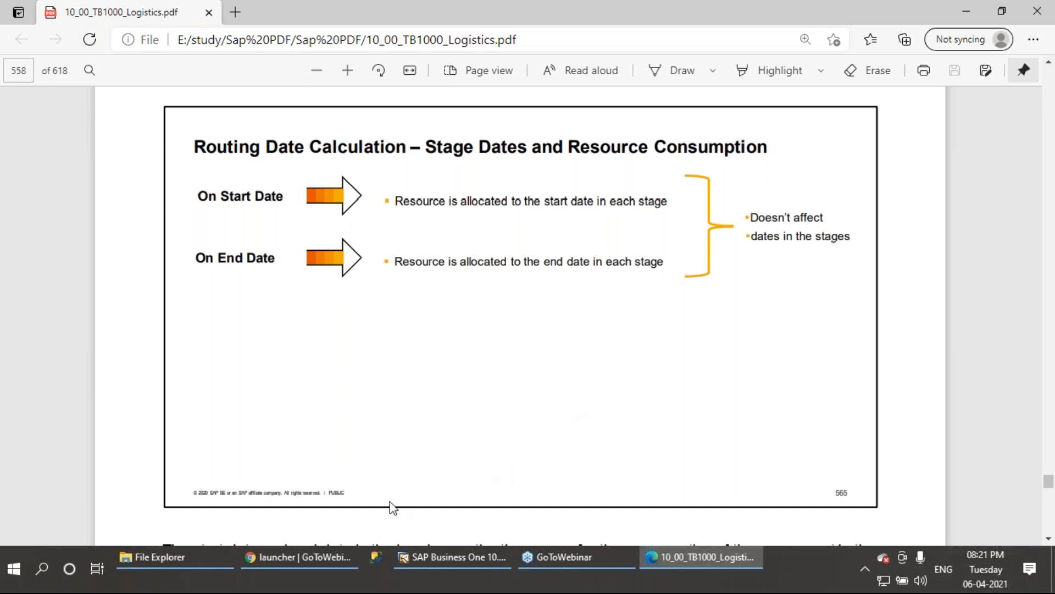
Switch to Excel 2013, create a blank workbook, and maximize its window.
left_click(14, 569)
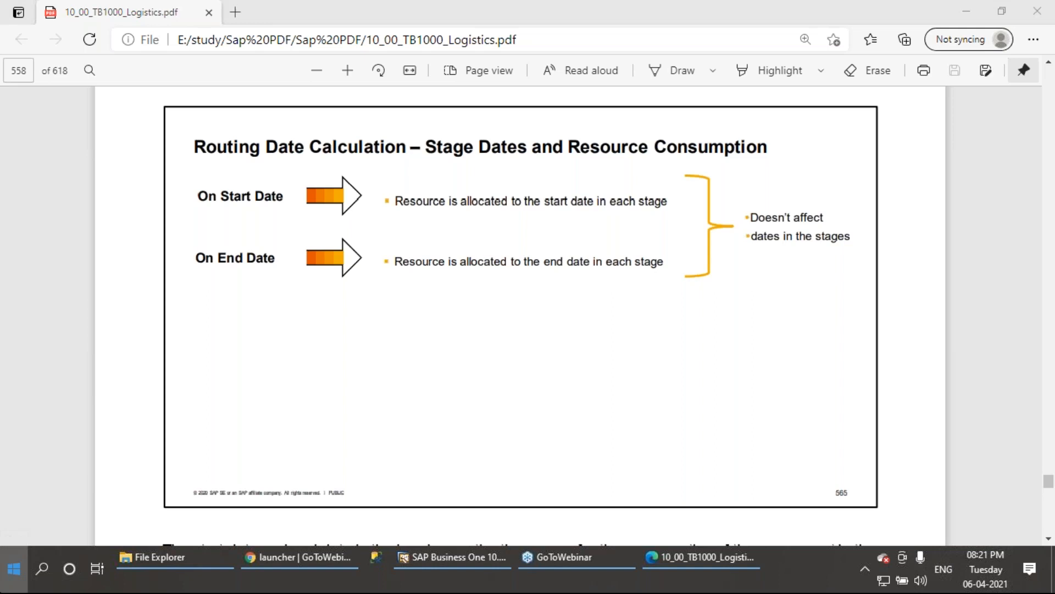
type("exce")
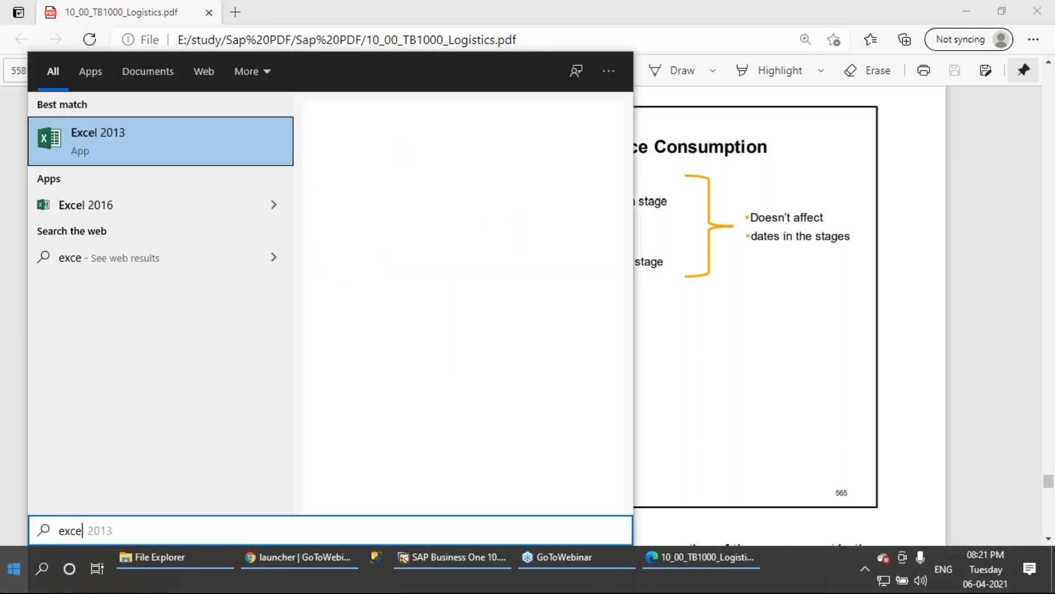
key("Return")
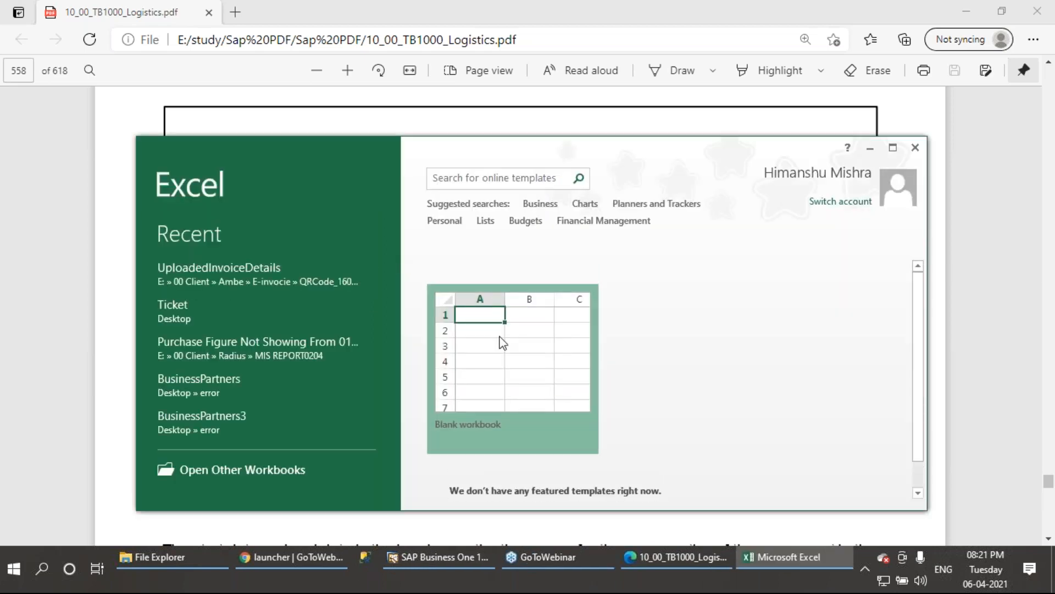
left_click(502, 342)
left_click(498, 339)
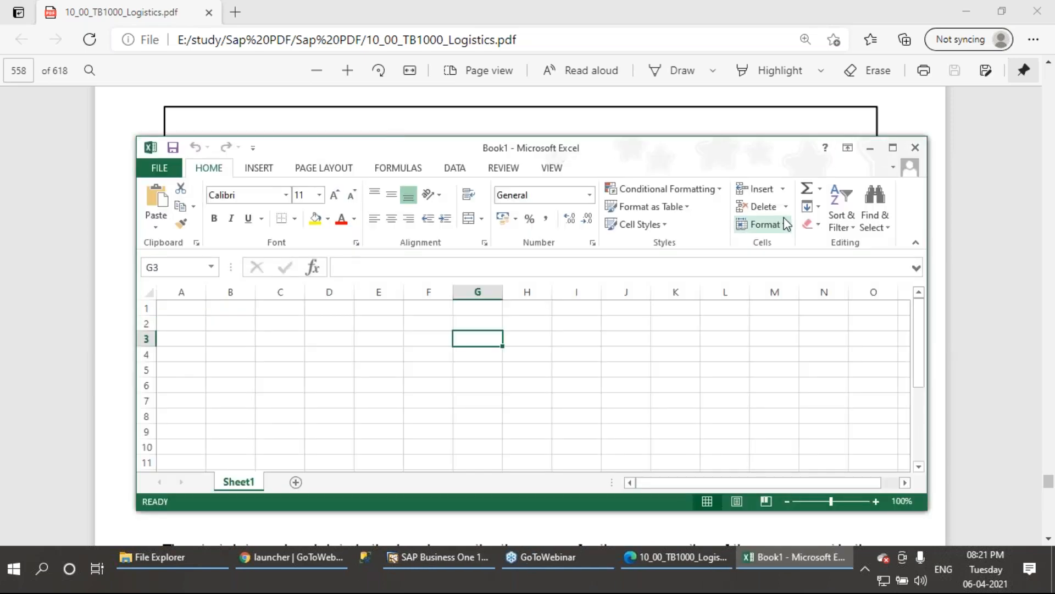
left_click(893, 147)
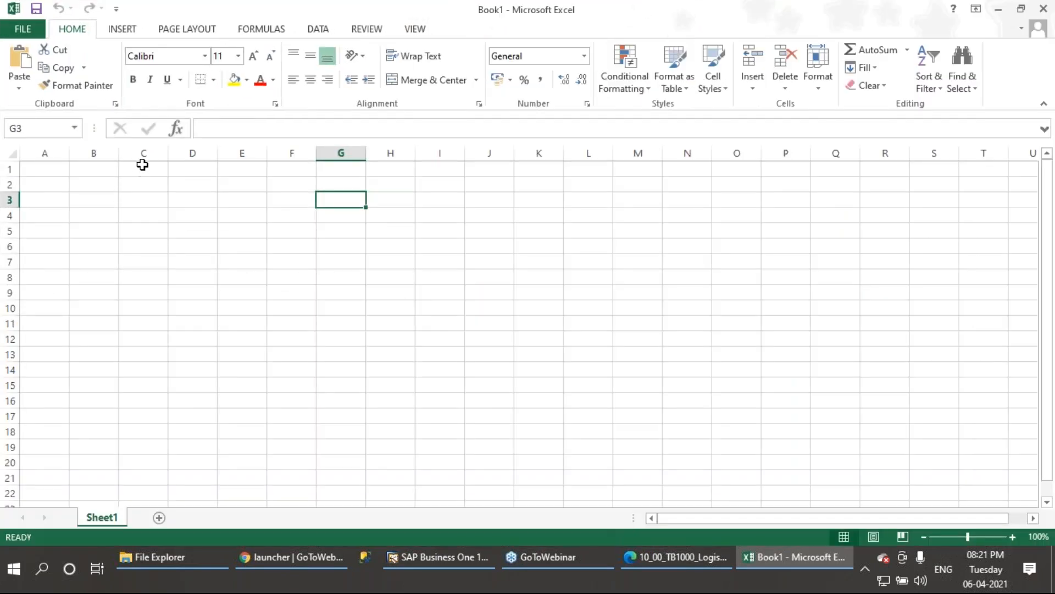
Enter the date 01/04 in cell C1.
left_click(142, 169)
type("01")
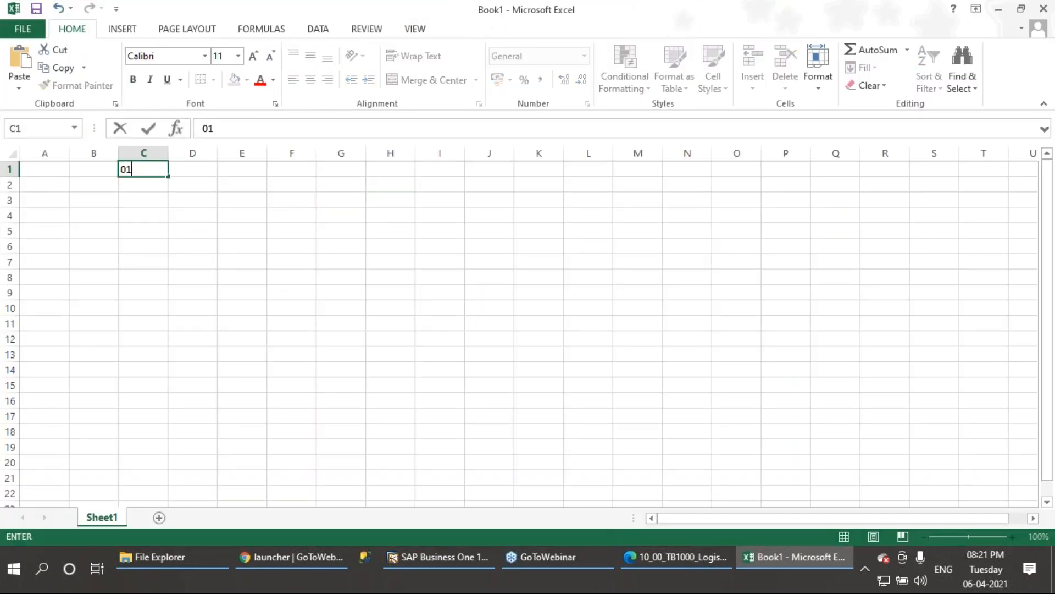
type("/04")
key("Tab")
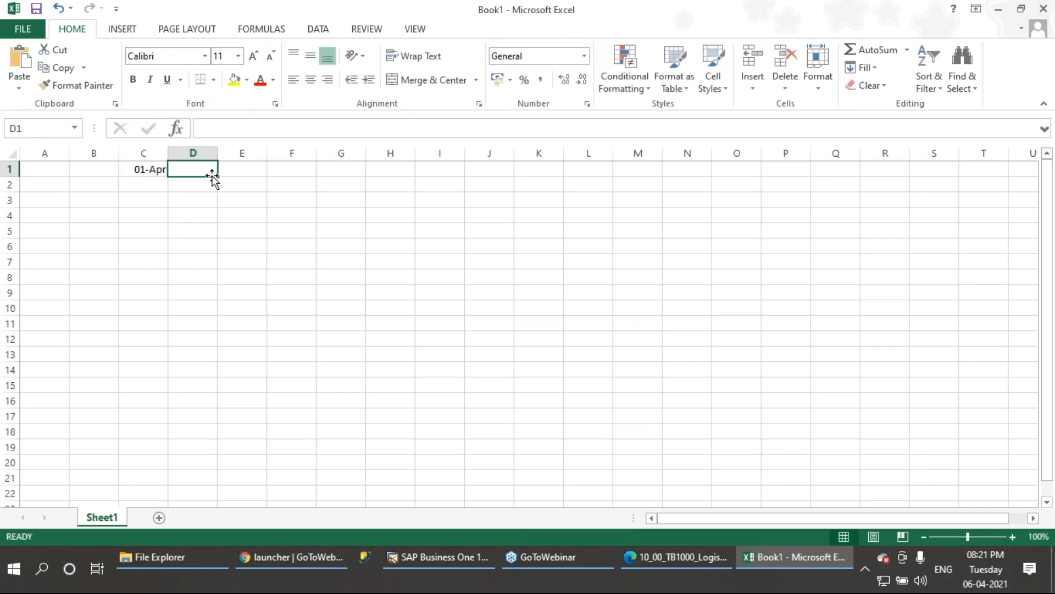
Enter the date 06/04 in cell E1.
left_click(245, 171)
type("604")
key("Tab")
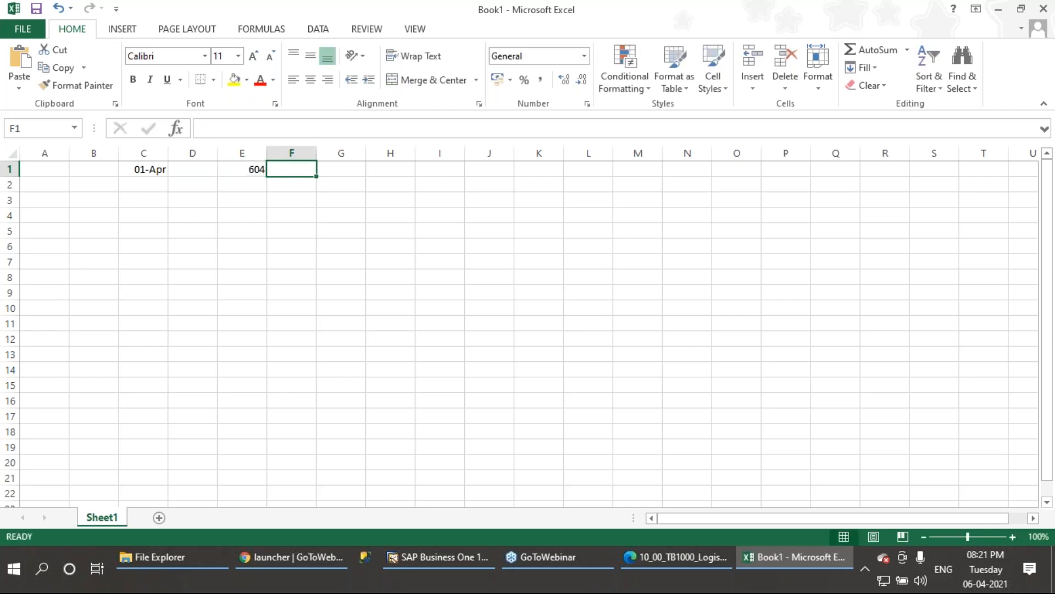
double_click(249, 169)
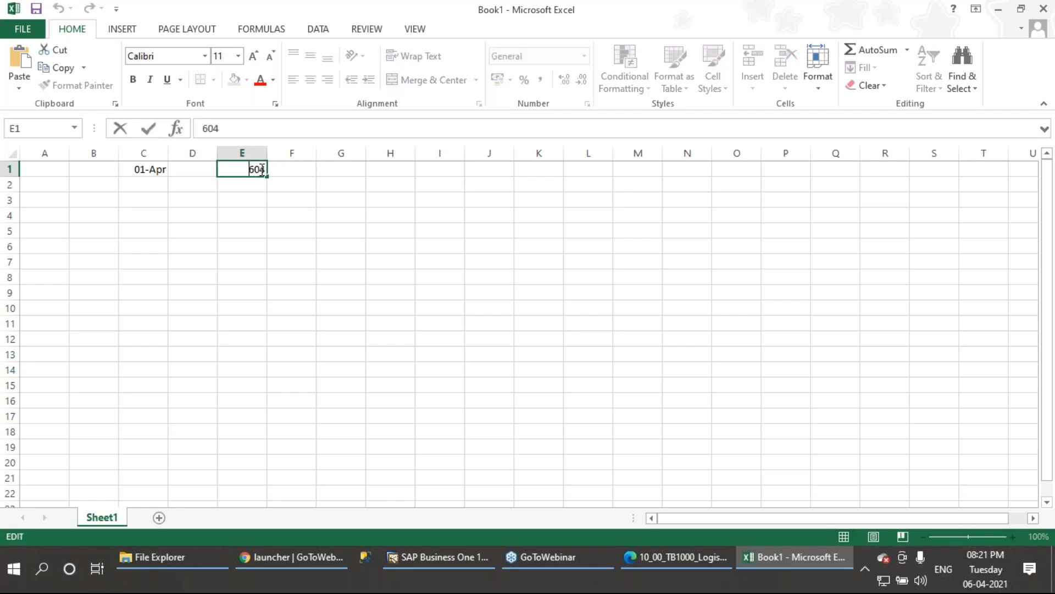
key("Delete")
key("Delete")
key("Delete")
type("06/04")
key("Tab")
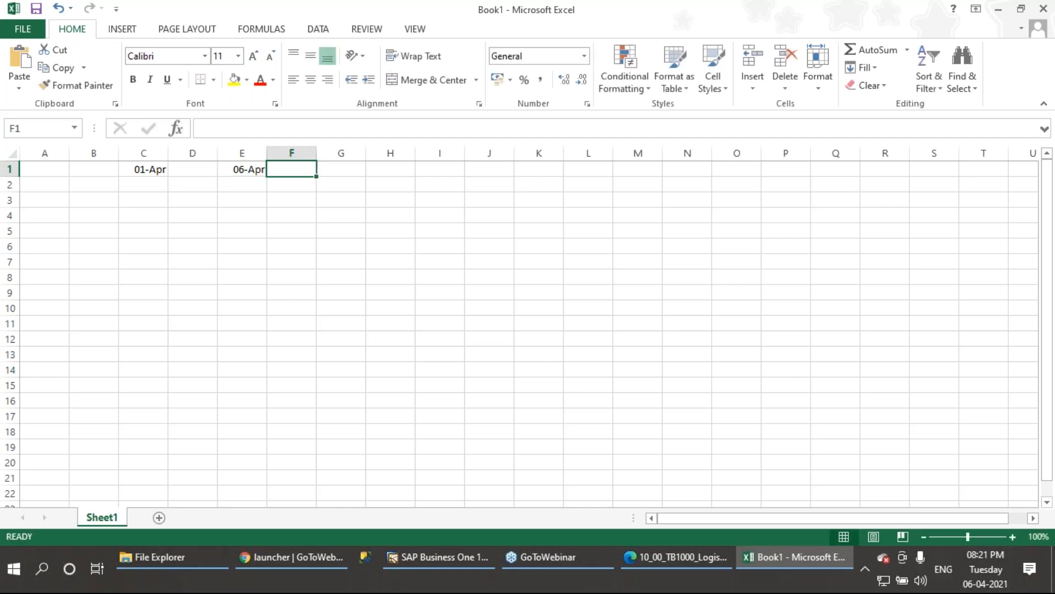
left_click(247, 170)
left_click(145, 168)
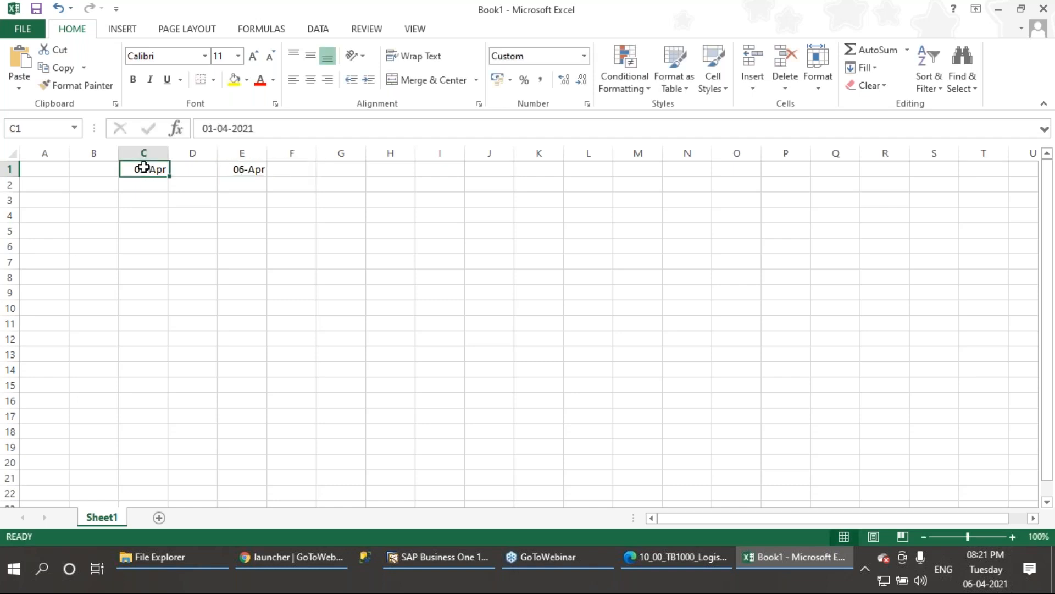
left_click(248, 169)
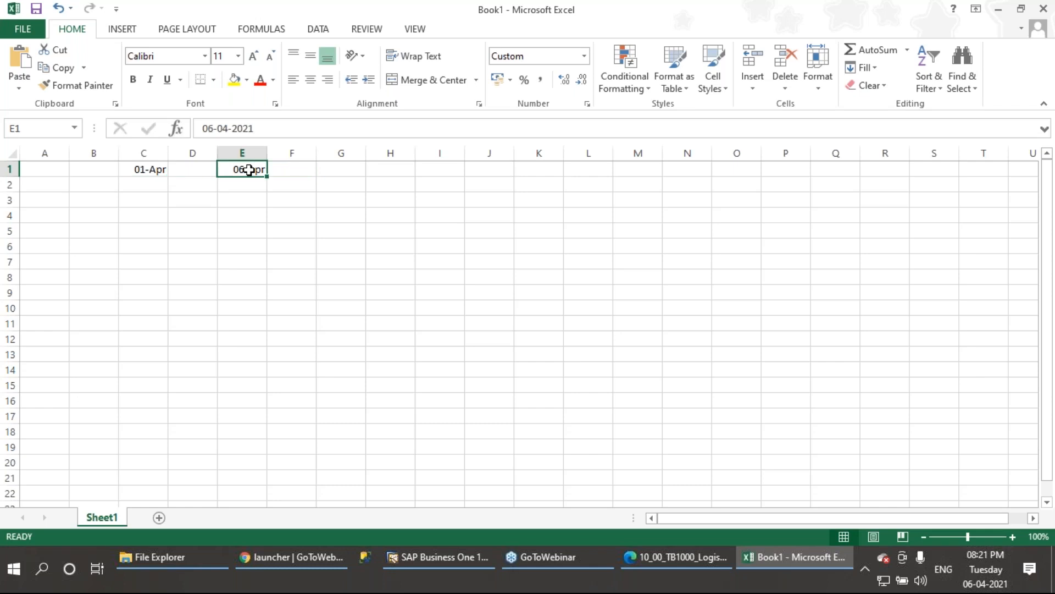
left_click(142, 172)
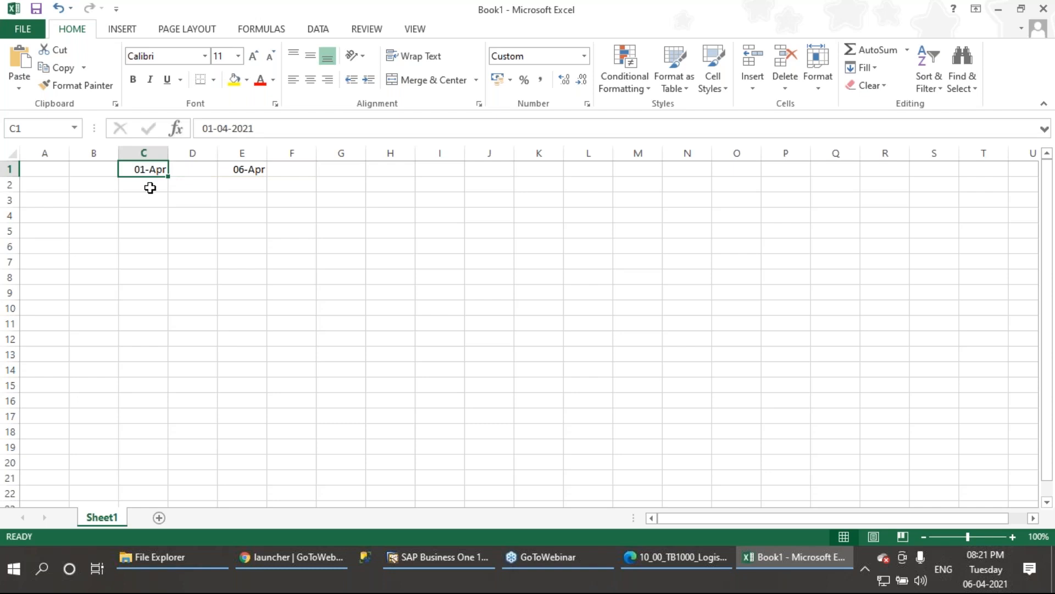
Enter the date 02/04 in cell D1 and replace the date in E1 with 03/04.
left_click(150, 187)
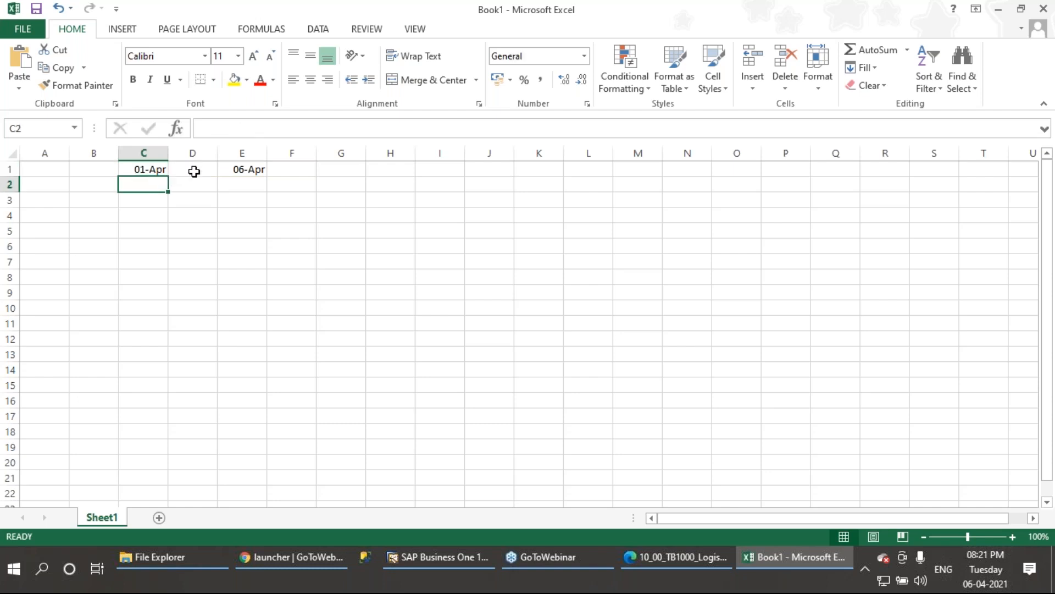
left_click(193, 170)
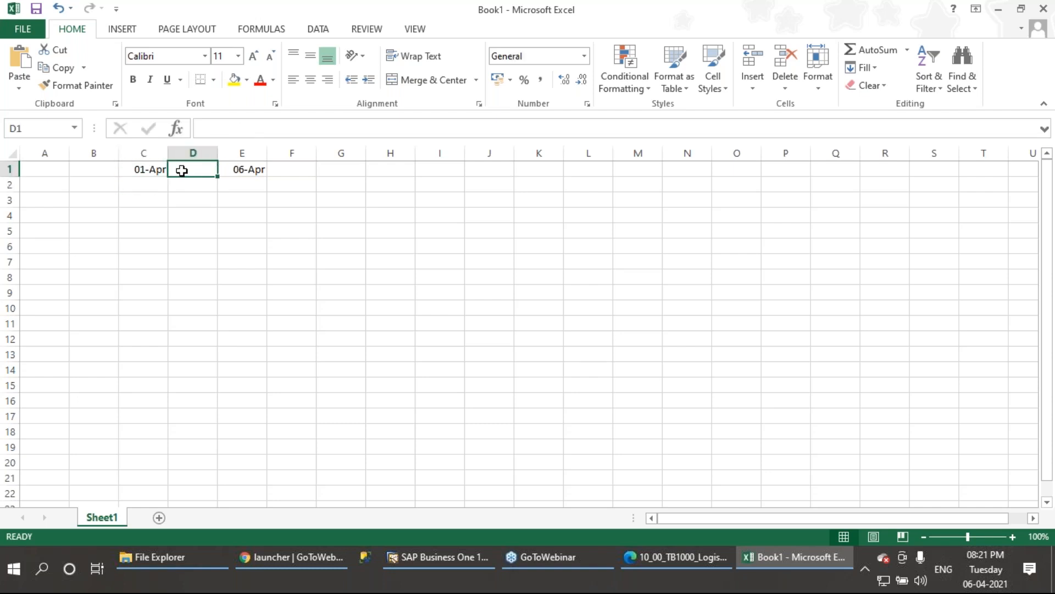
left_click(247, 171)
key("BackSpace")
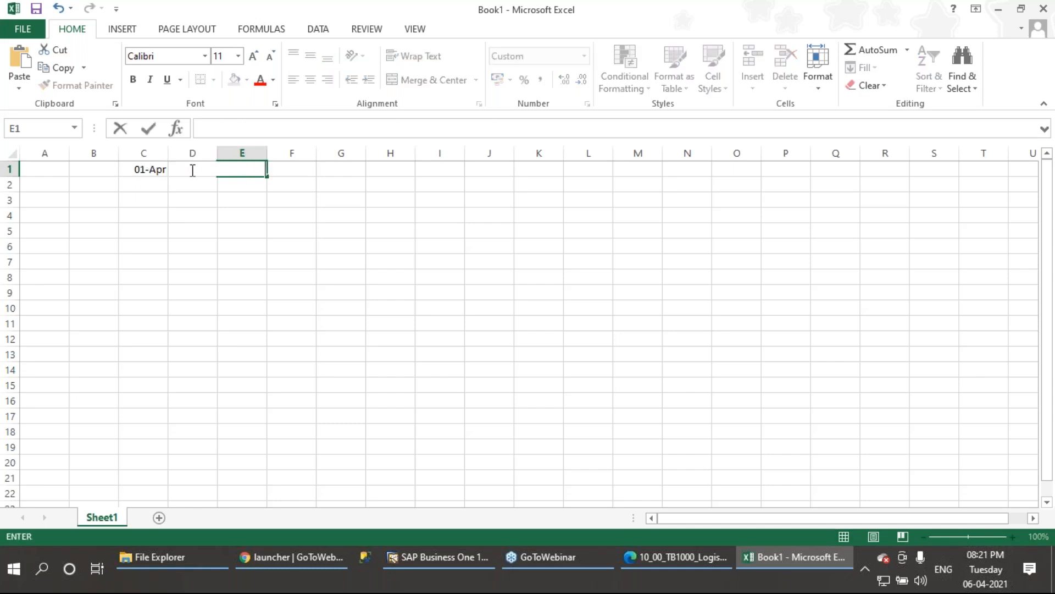
left_click(208, 225)
left_click(186, 168)
type("02/04")
key("Tab")
type("03/04")
key("Tab")
Continue the row of dates with 04/04 in cell F1 and 05/04 in G1.
type("0")
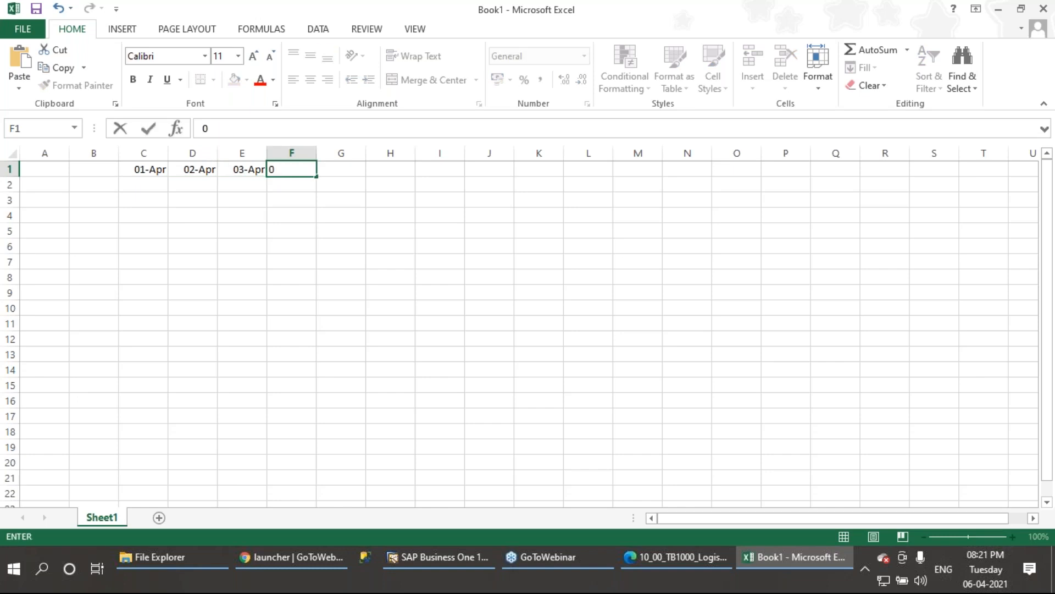
type("4/04")
key("Tab")
type("04")
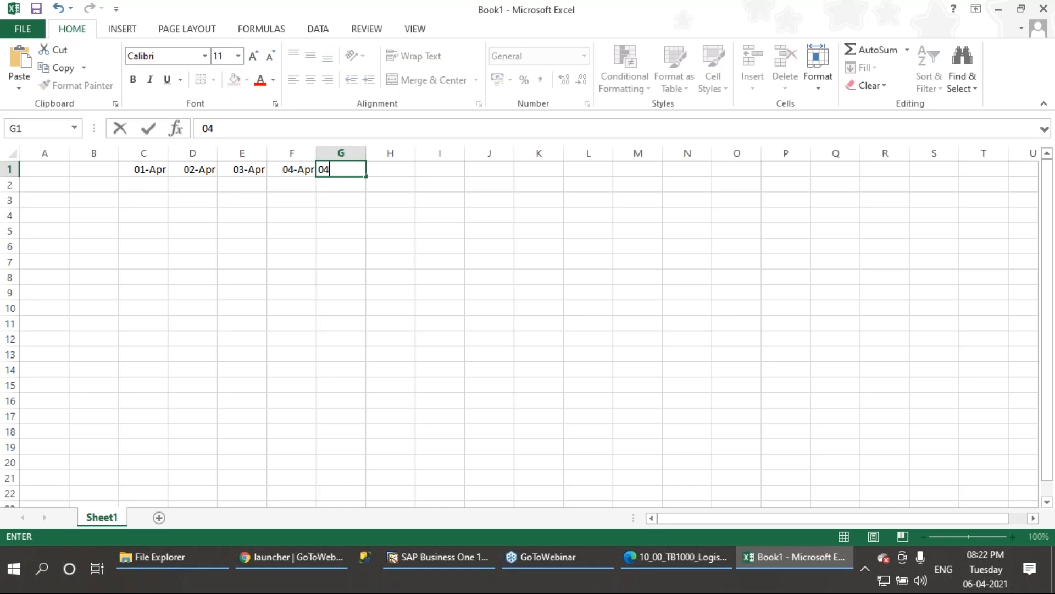
key("BackSpace")
type("5/04")
key("Tab")
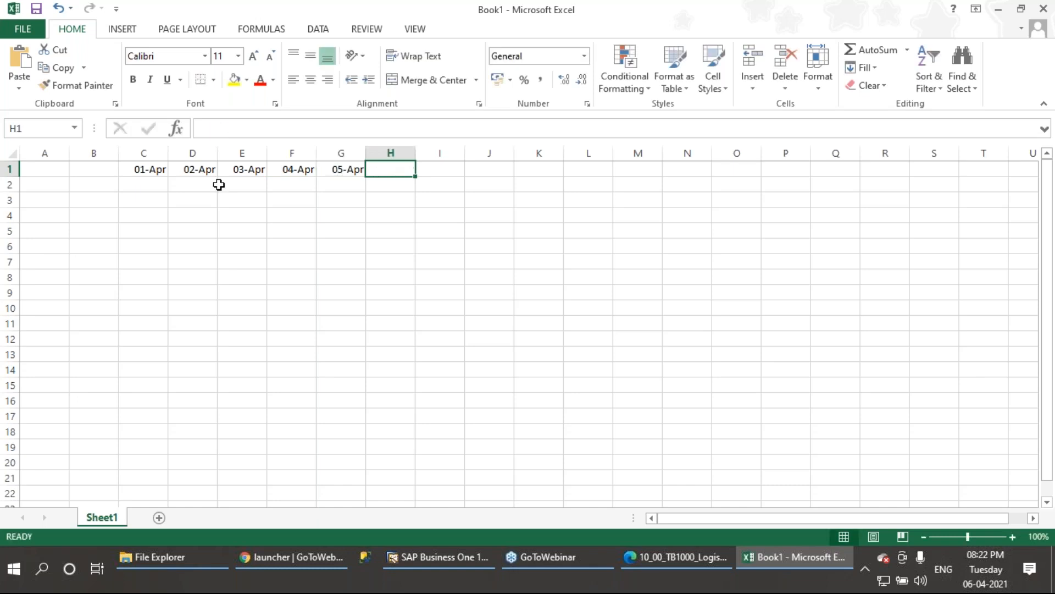
left_click(328, 213)
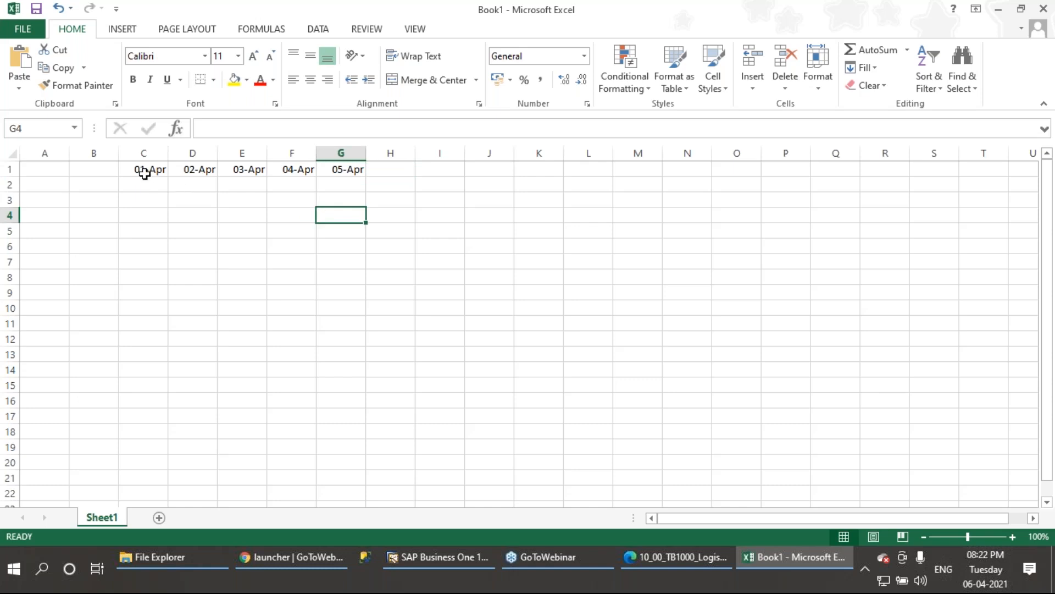
Enter the label "Cutting machine" in cell B2 and widen column B to fit the text.
left_click(142, 188)
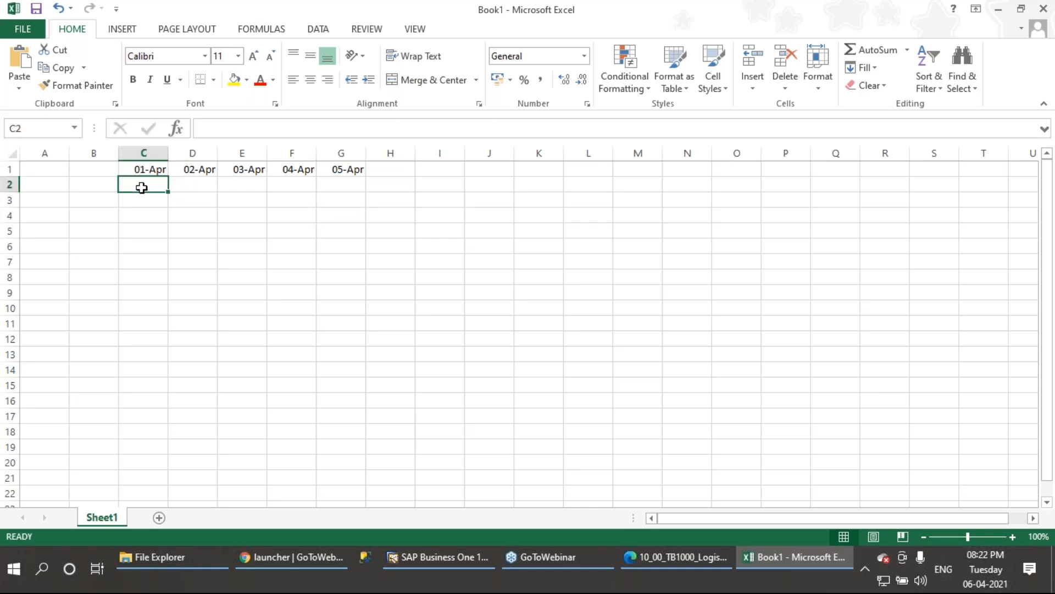
left_click(94, 185)
type("x")
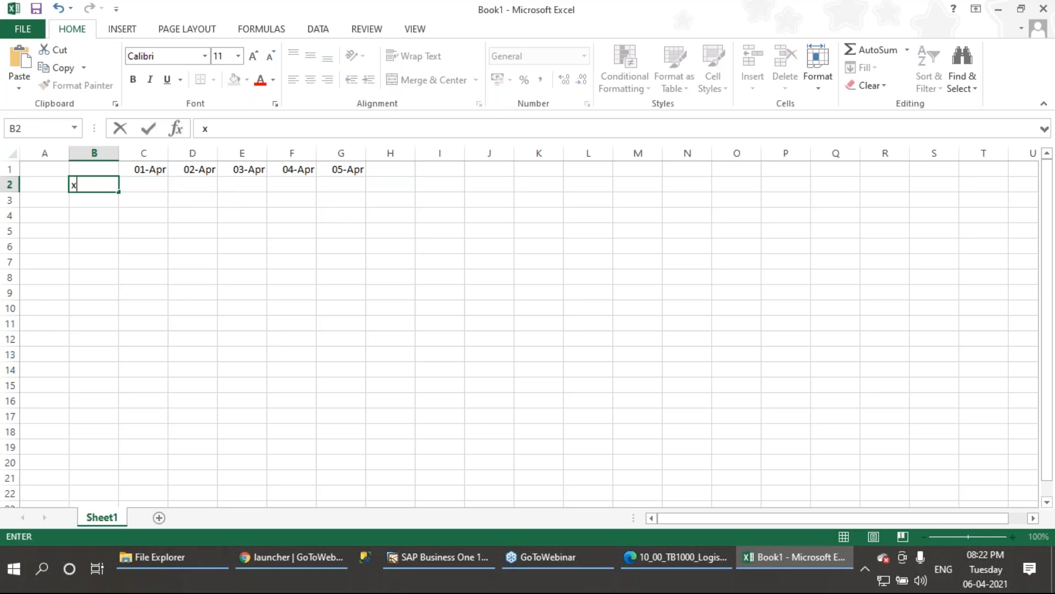
type("Cutting machine")
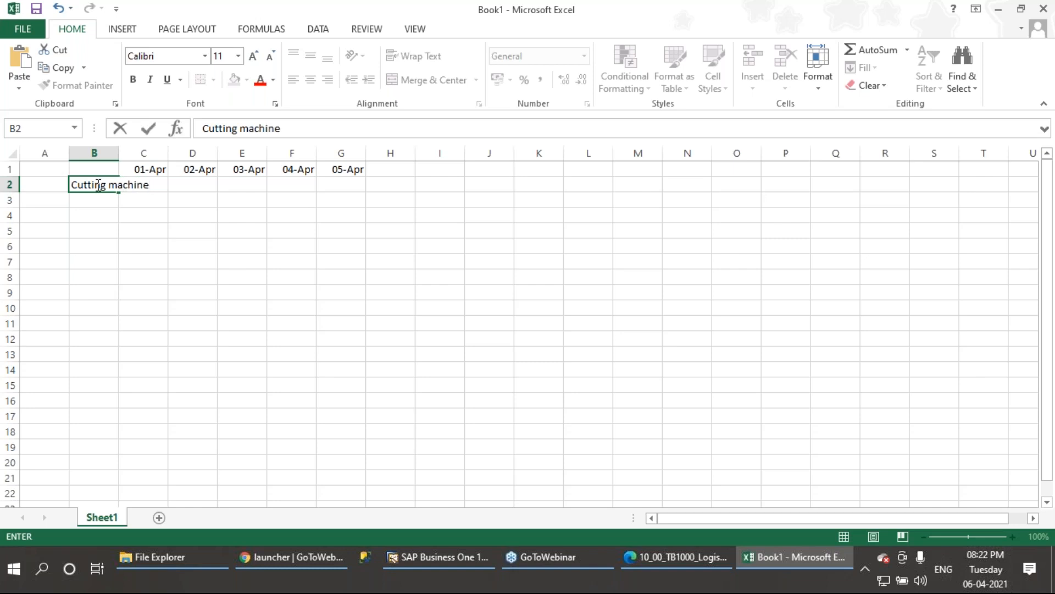
left_click(294, 288)
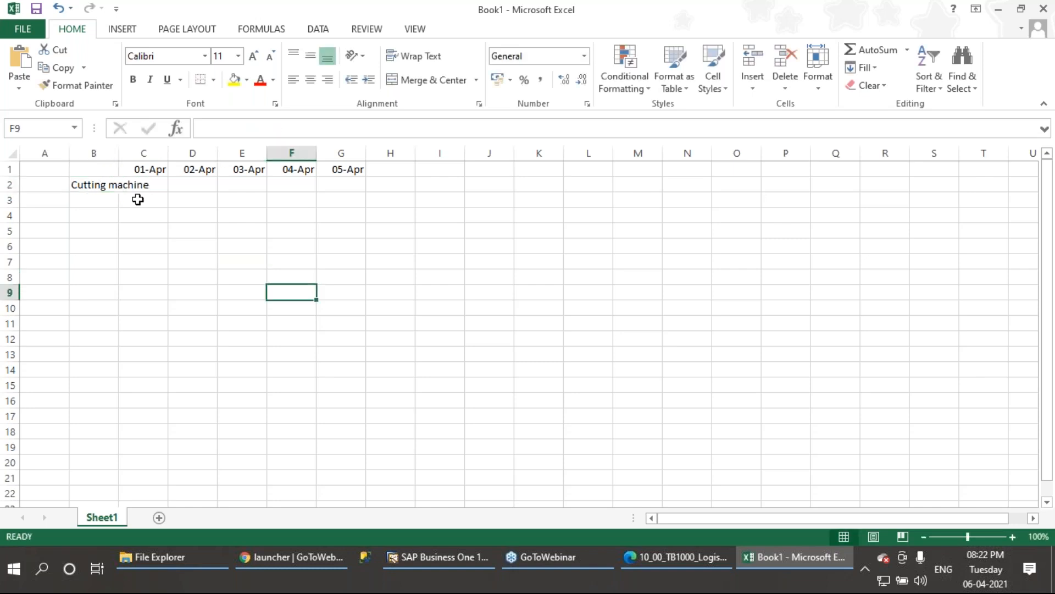
double_click(119, 154)
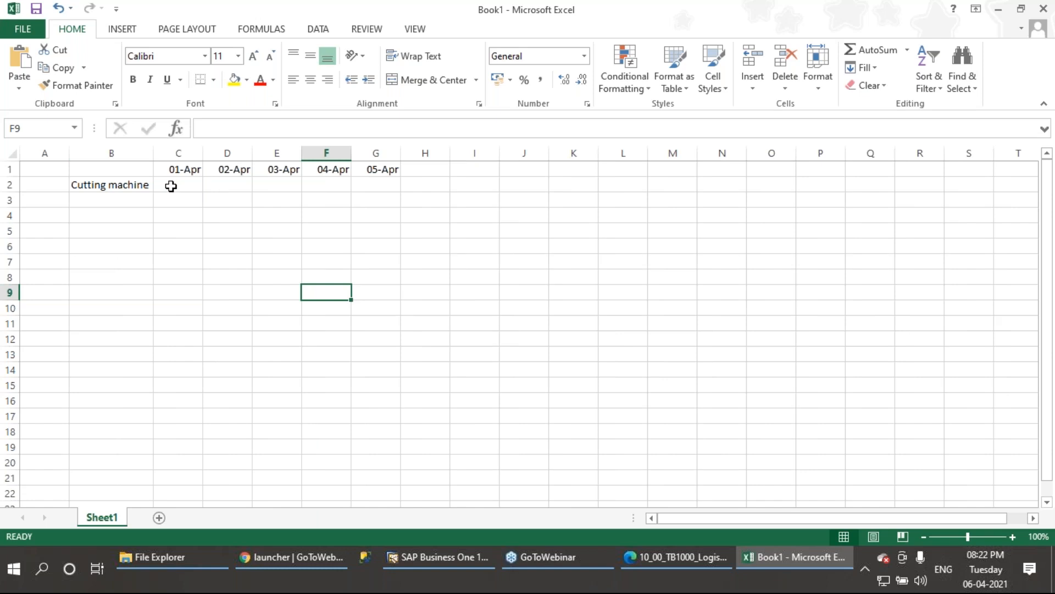
Enter 100 under each date in the Cutting machine row, from C2 to G2.
left_click(172, 186)
type("100")
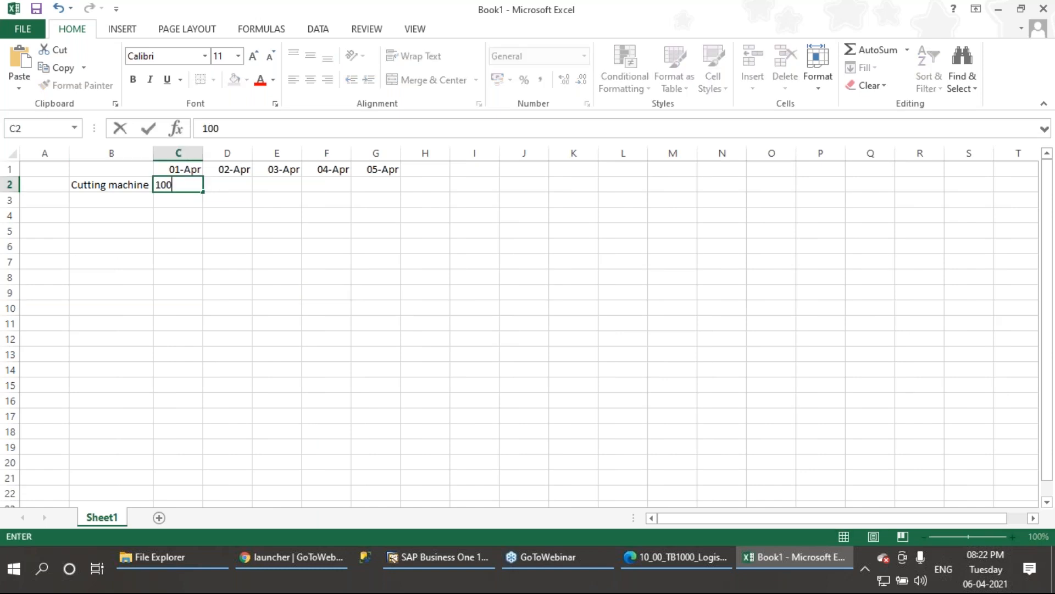
left_click(226, 188)
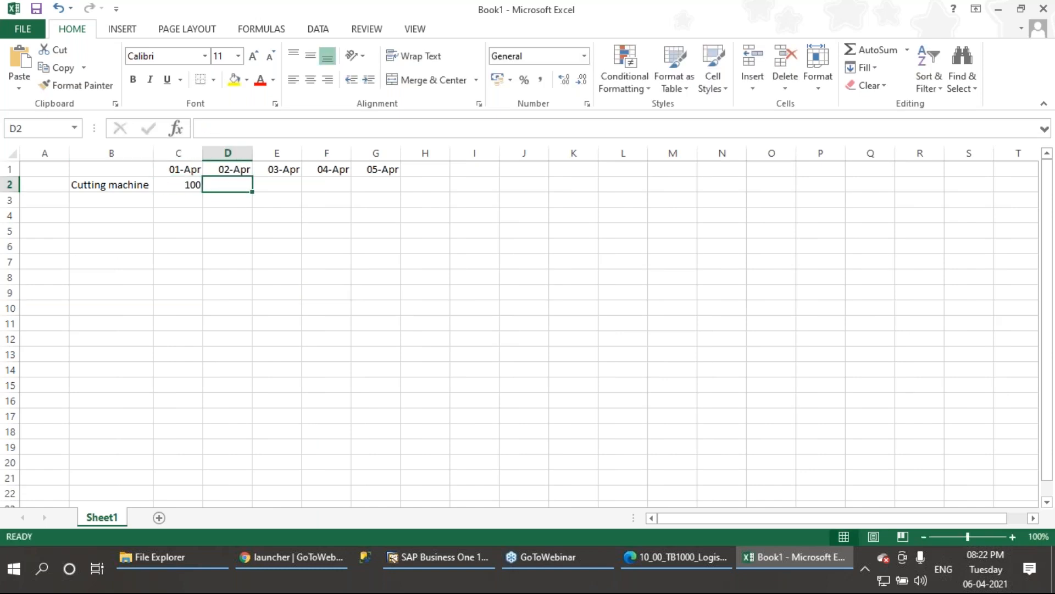
type("100")
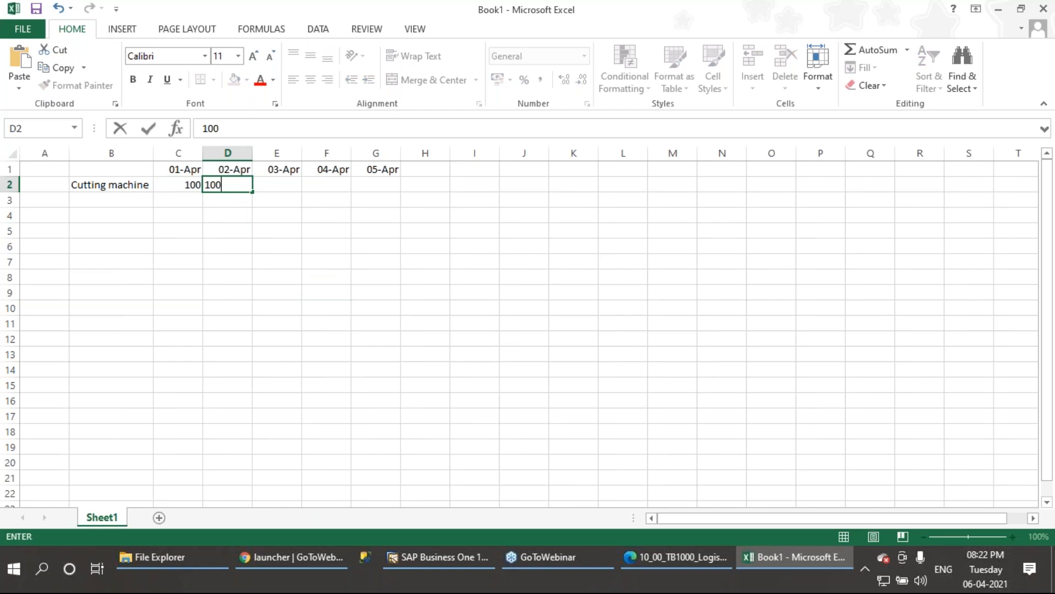
left_click(277, 188)
type("100")
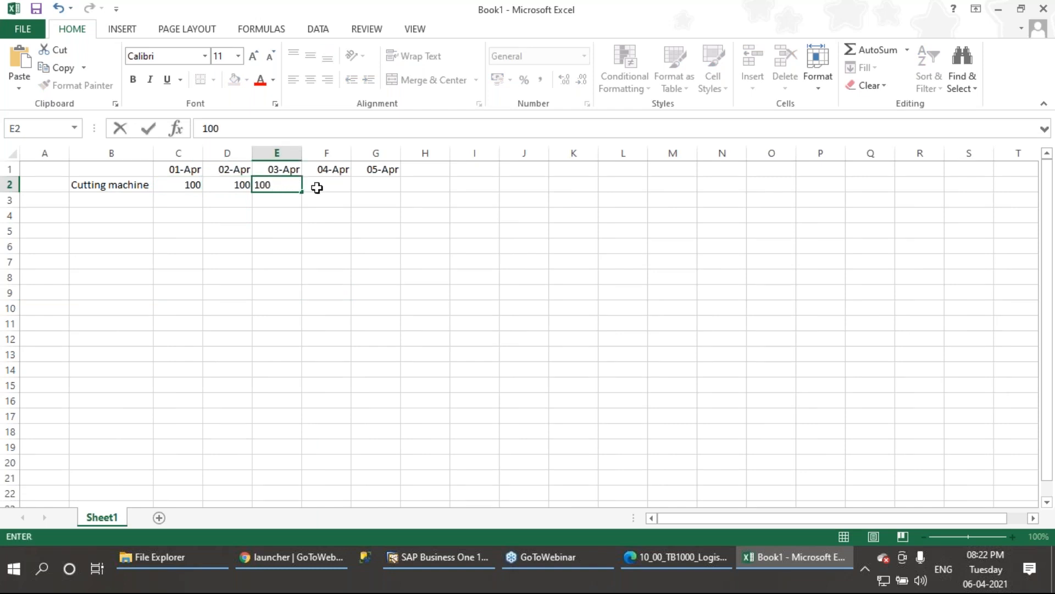
left_click(339, 189)
type("100")
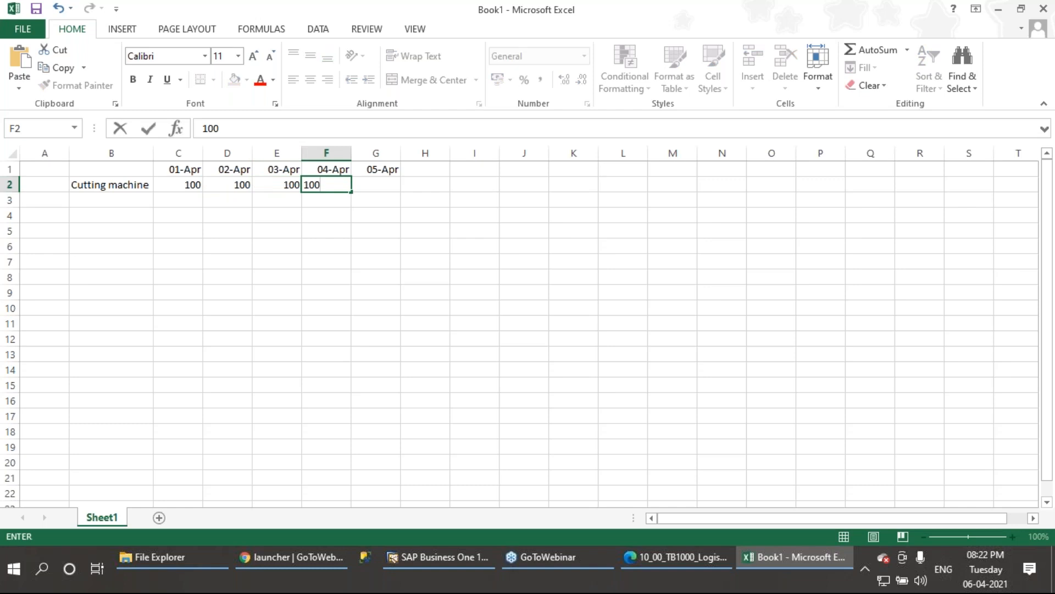
left_click(379, 187)
type("100")
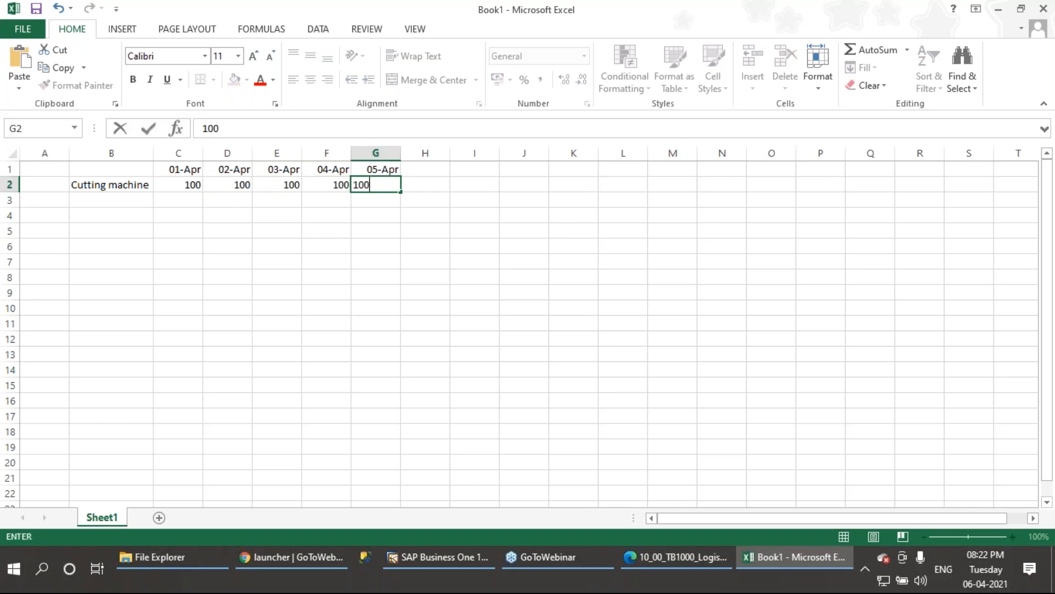
left_click(434, 277)
Fill the whole columns C (01-Apr) and G (05-Apr) with yellow.
left_click(181, 153)
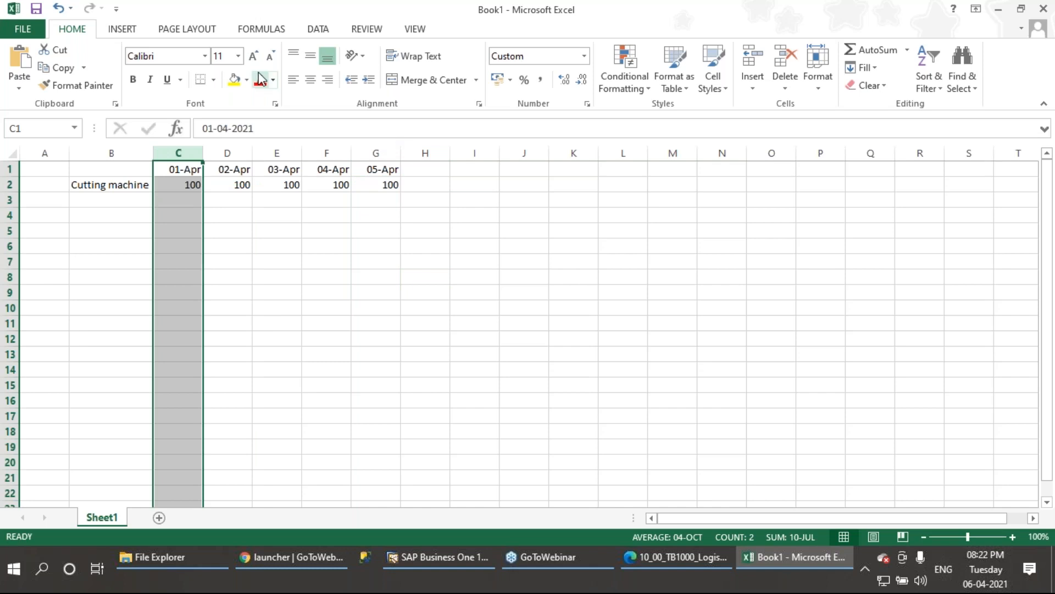
left_click(234, 80)
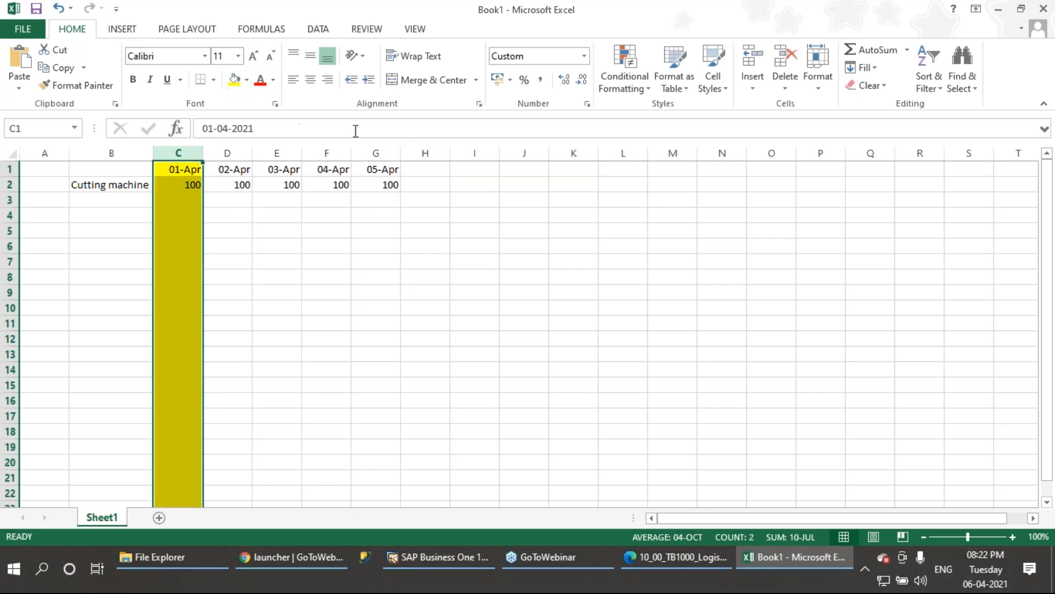
left_click(377, 153)
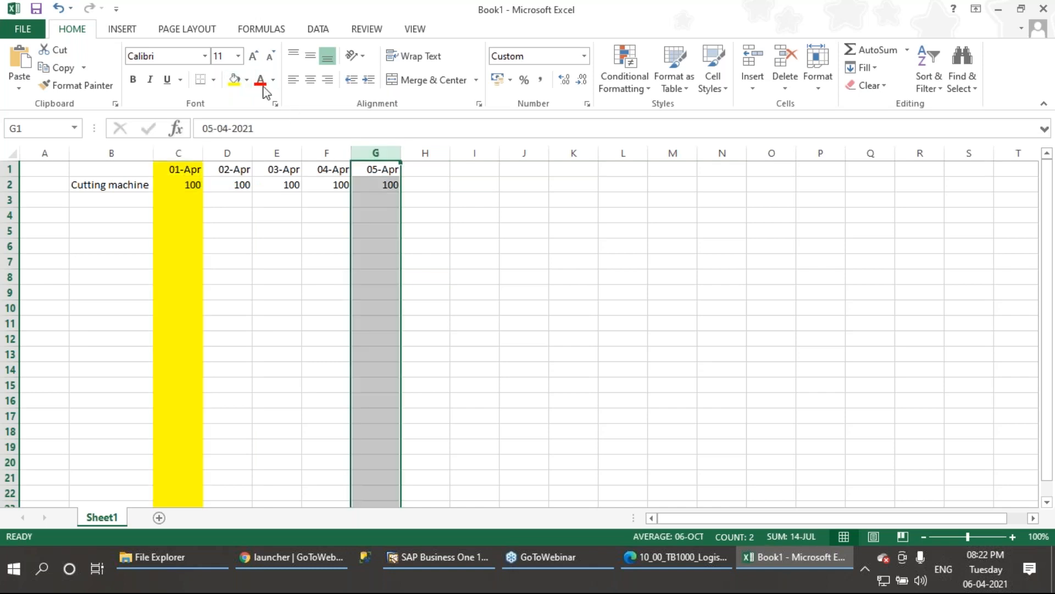
left_click(234, 79)
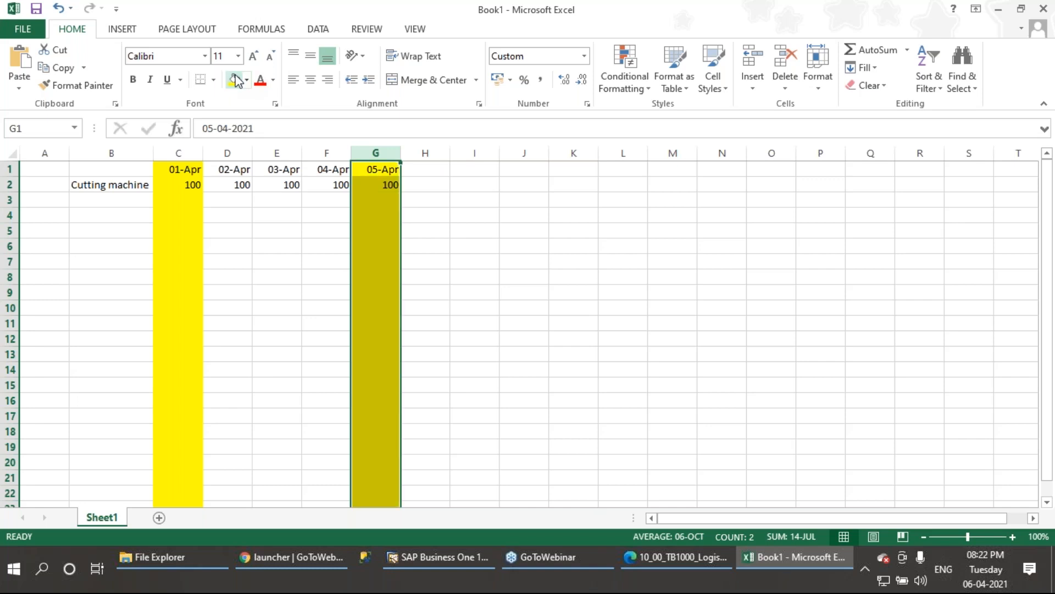
left_click(121, 186)
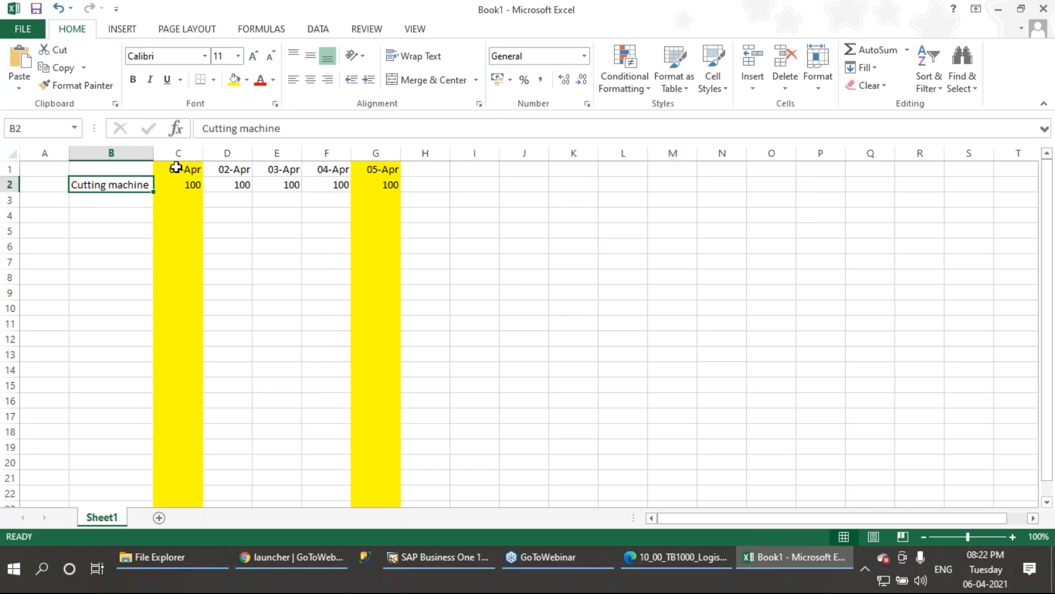
Enter 500 in cell C3, under the Cutting machine value for 01-Apr.
left_click(183, 150)
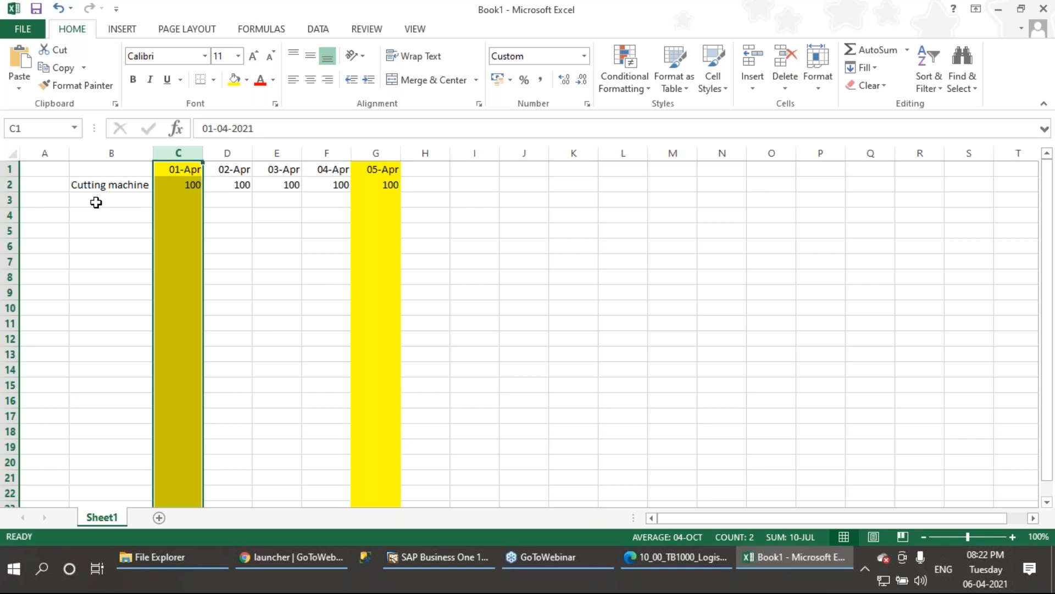
left_click(188, 198)
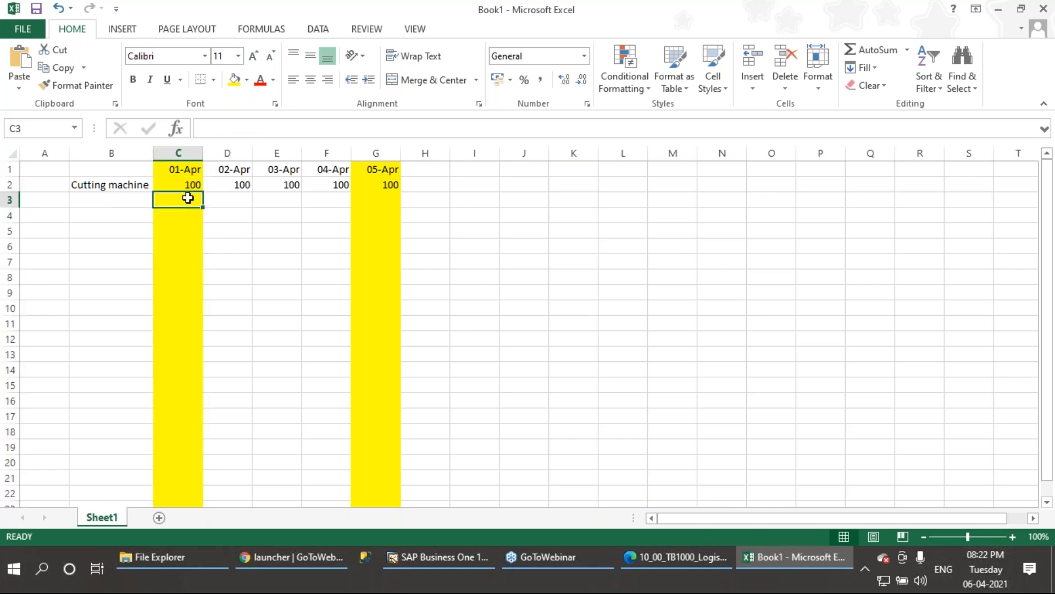
type("500")
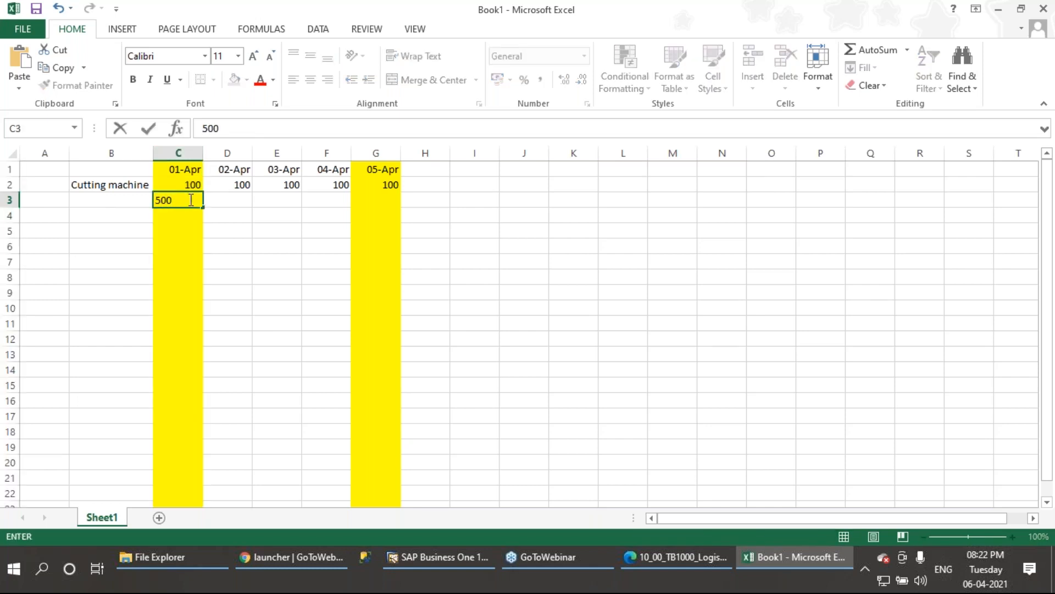
left_click(291, 235)
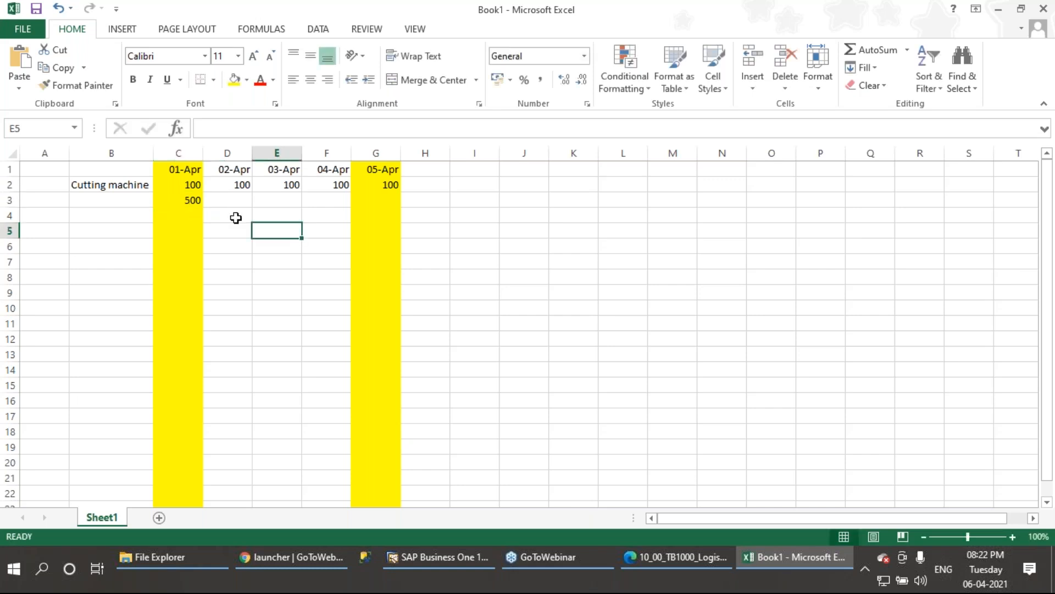
Compare the 500 in C3 with the daily Cutting machine values from C2 to G2, going forward from 01-Apr.
left_click(184, 204)
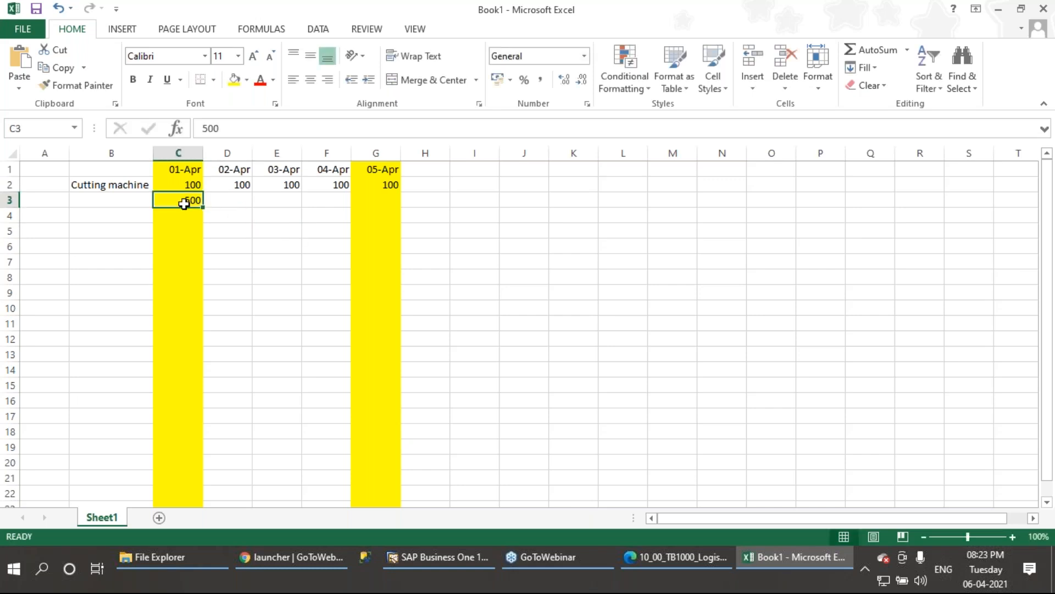
left_click(179, 147)
left_click(346, 369)
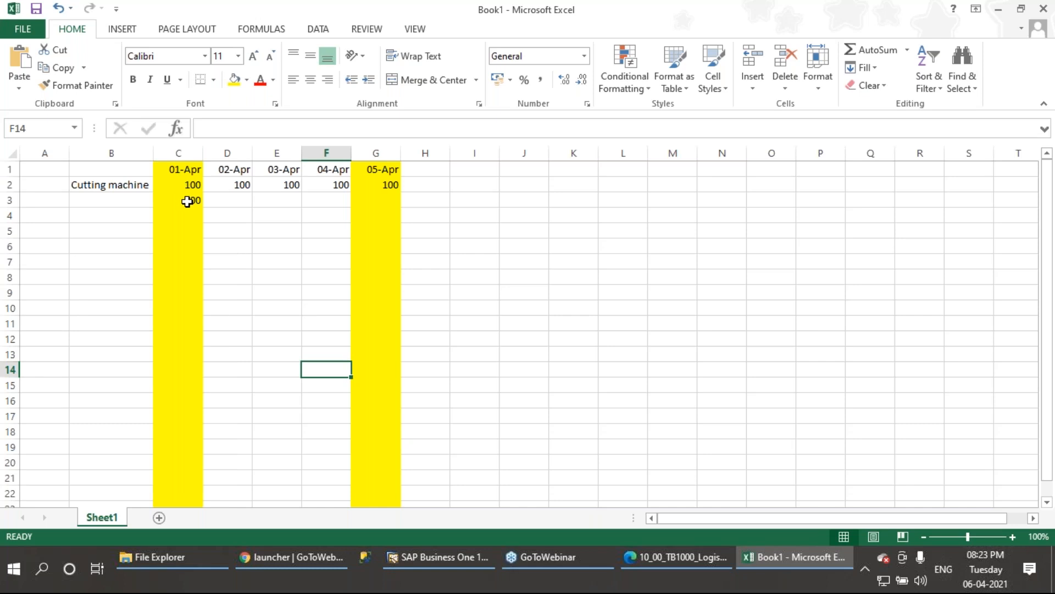
left_click(187, 202)
left_click(178, 184)
left_click_drag(178, 184, 368, 189)
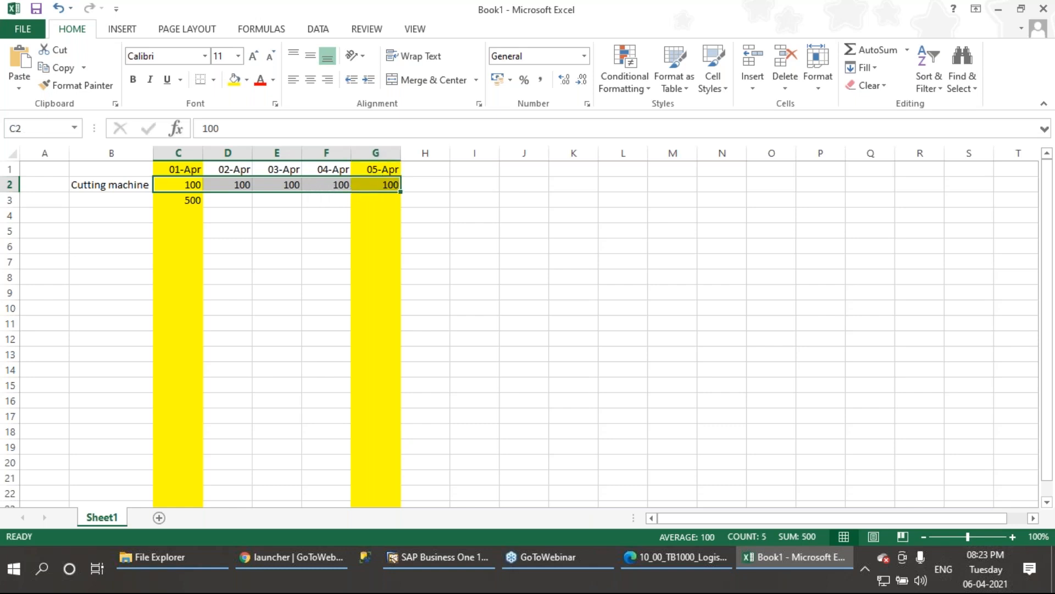
left_click(188, 204)
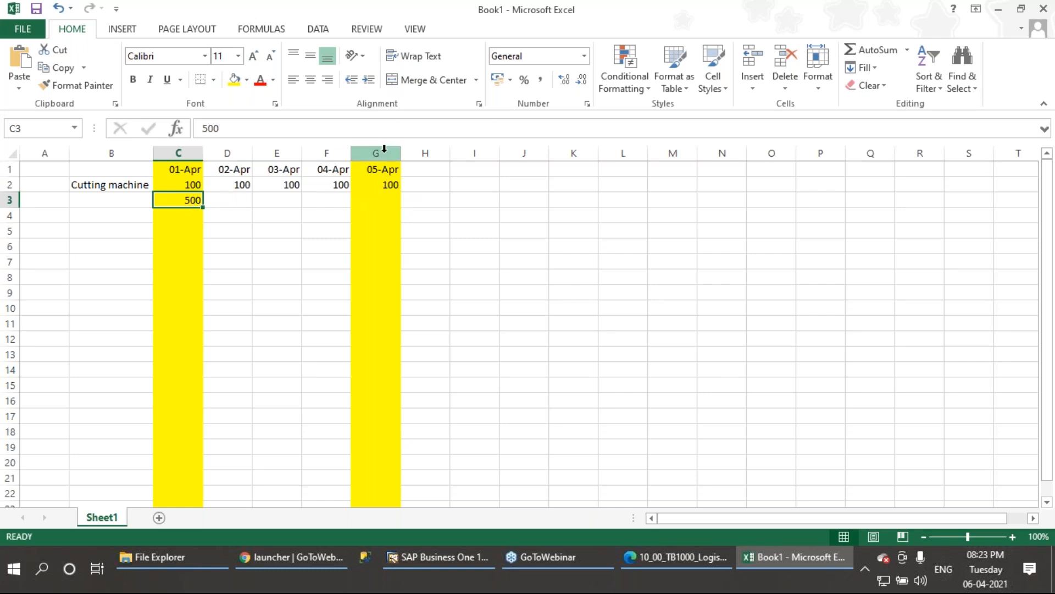
Examine the Cutting machine values backward from the 05-Apr column to D2, and check them against the 500 in C3.
left_click(384, 149)
left_click(382, 183)
left_click_drag(382, 183, 233, 184)
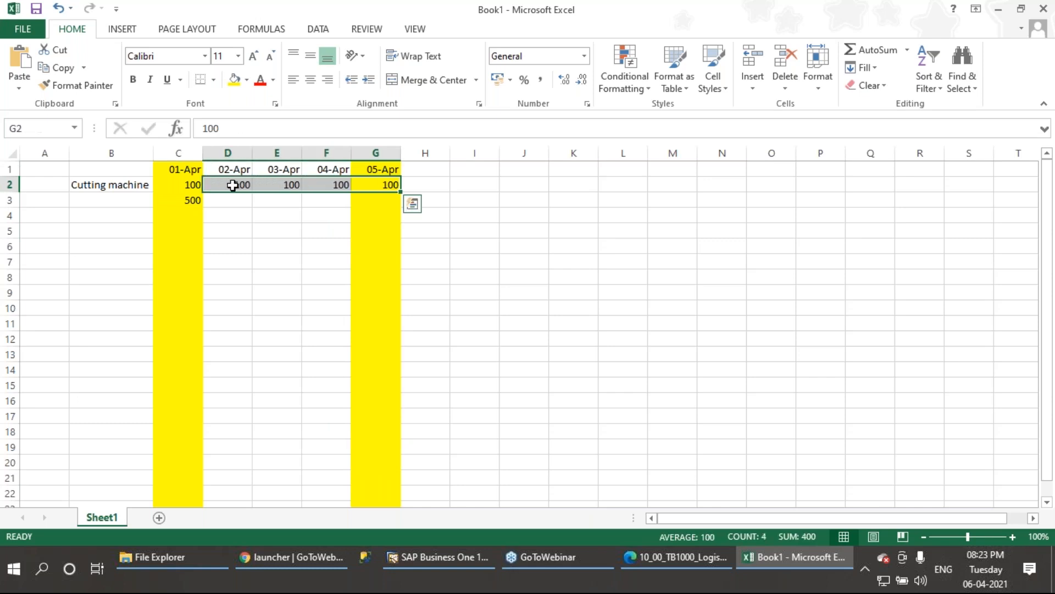
left_click(337, 182)
left_click(277, 181)
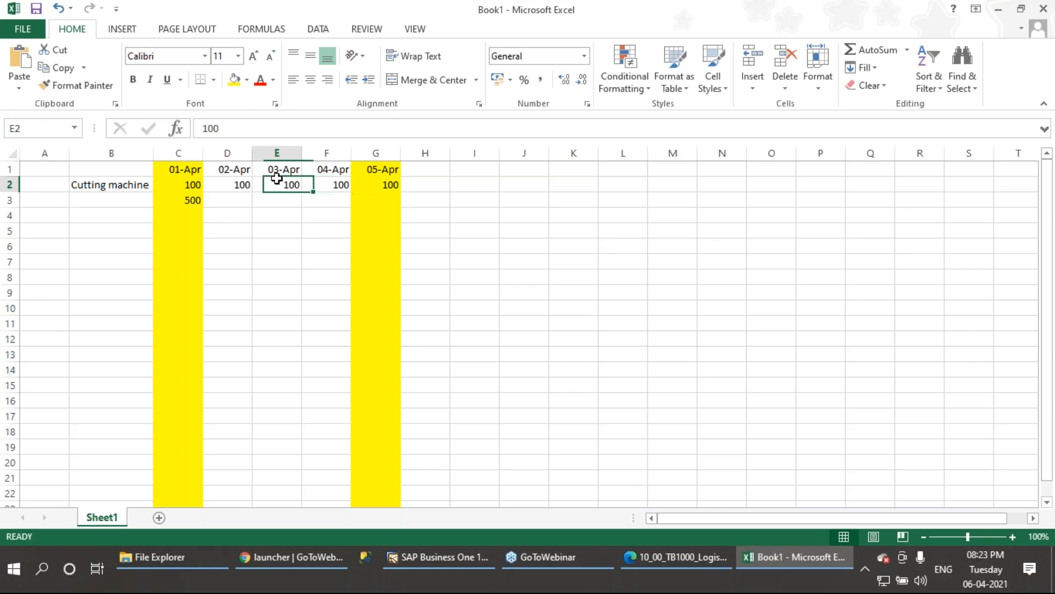
left_click(183, 200)
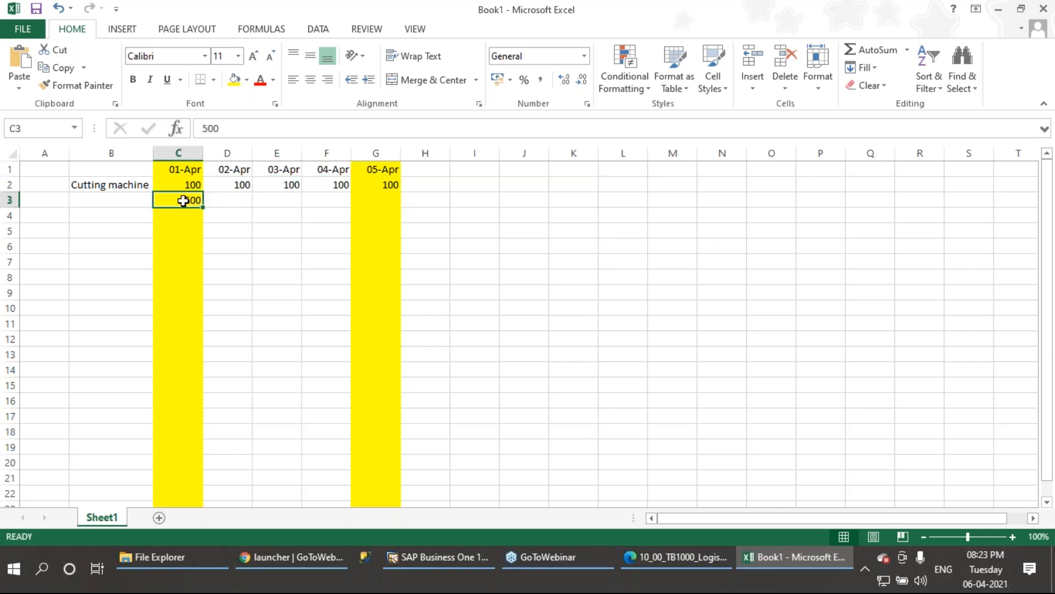
left_click(289, 201)
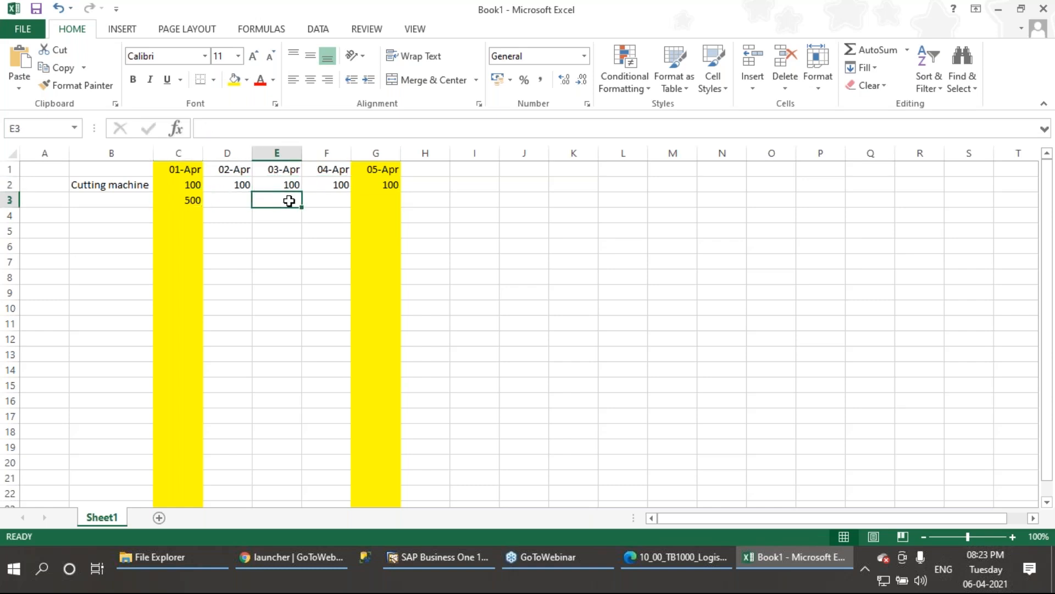
Switch to the 10_00_TB1000_Logistics PDF and read the Routing Date Calculation slides and notes through to Required Days Calculation.
left_click(645, 558)
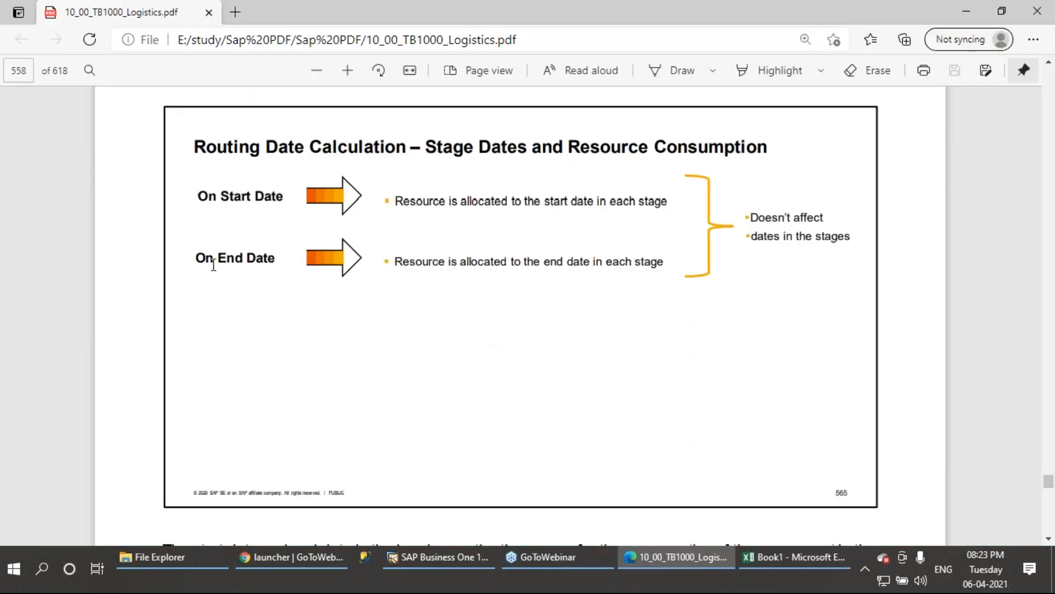
scroll(493, 311, "down", 10)
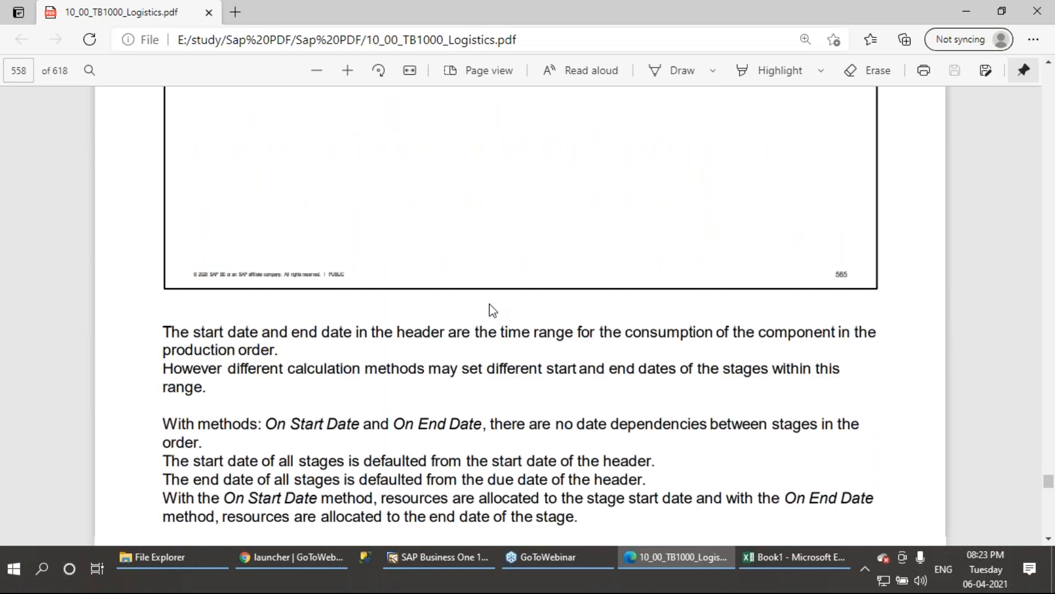
scroll(493, 306, "down", 5)
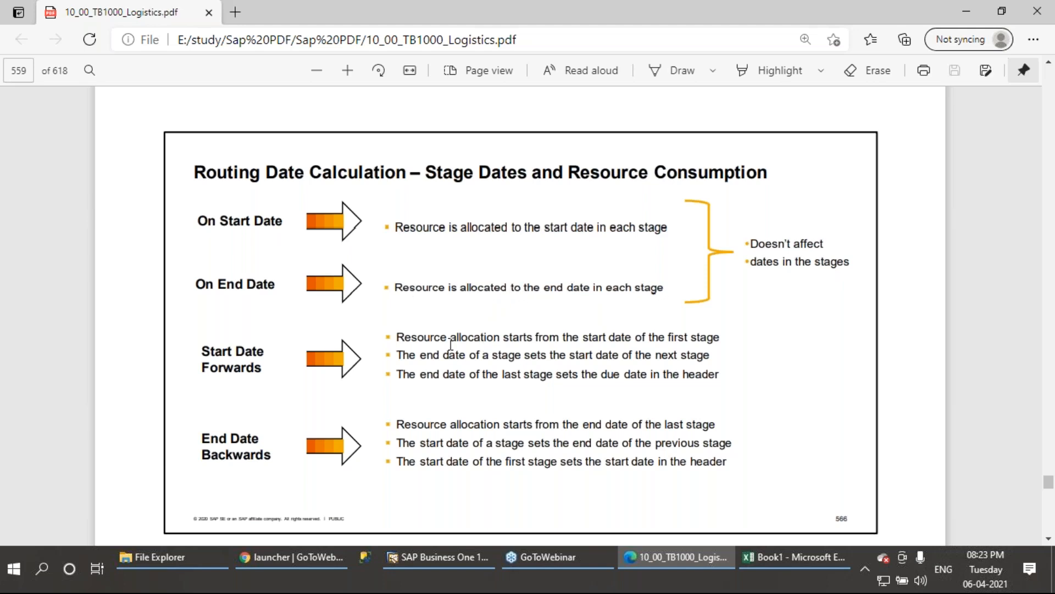
scroll(451, 345, "down", 3)
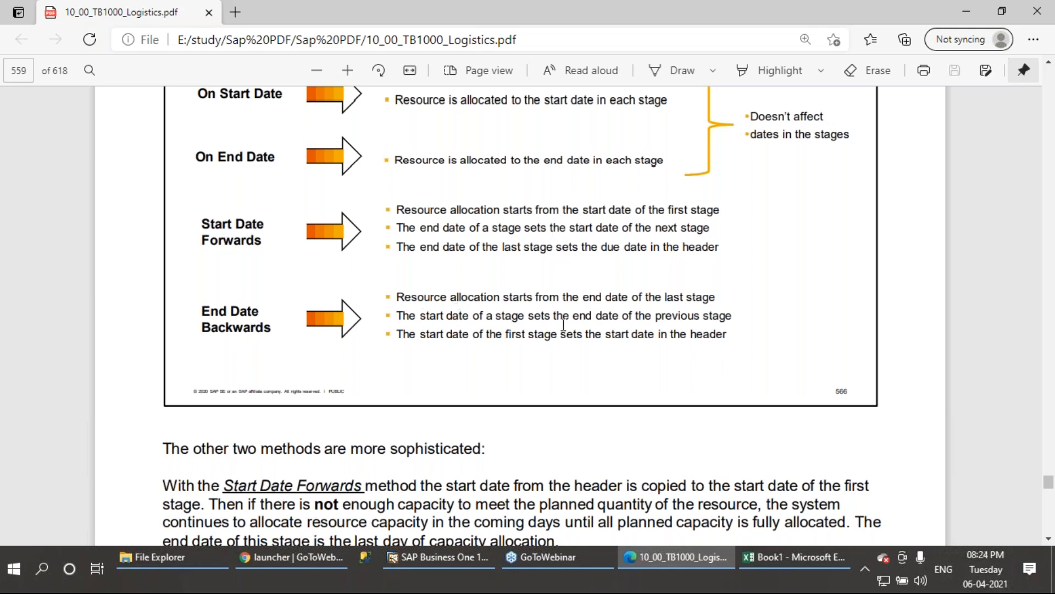
scroll(564, 324, "down", 1)
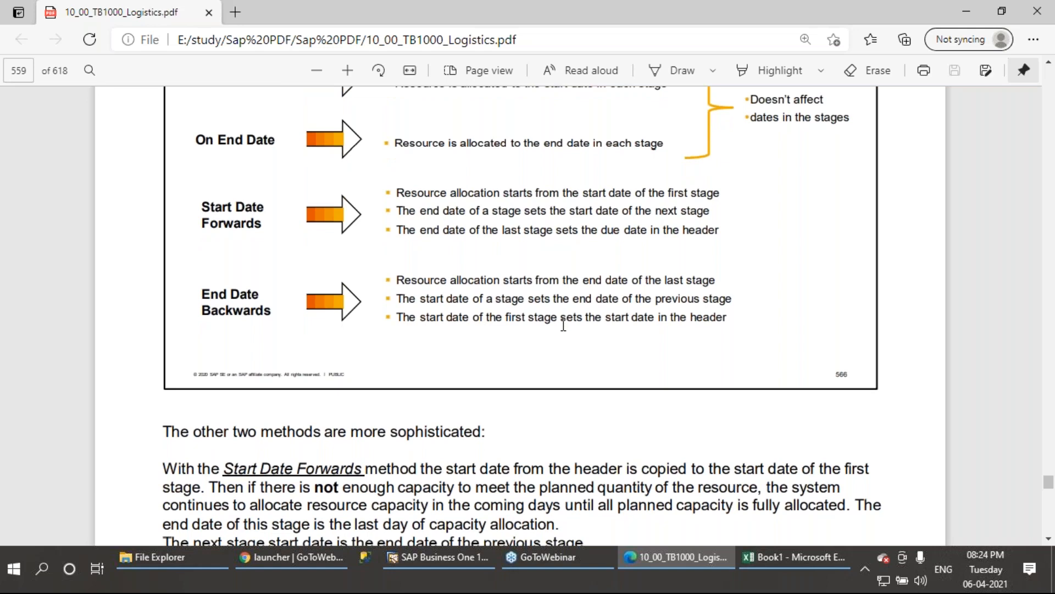
scroll(563, 325, "down", 10)
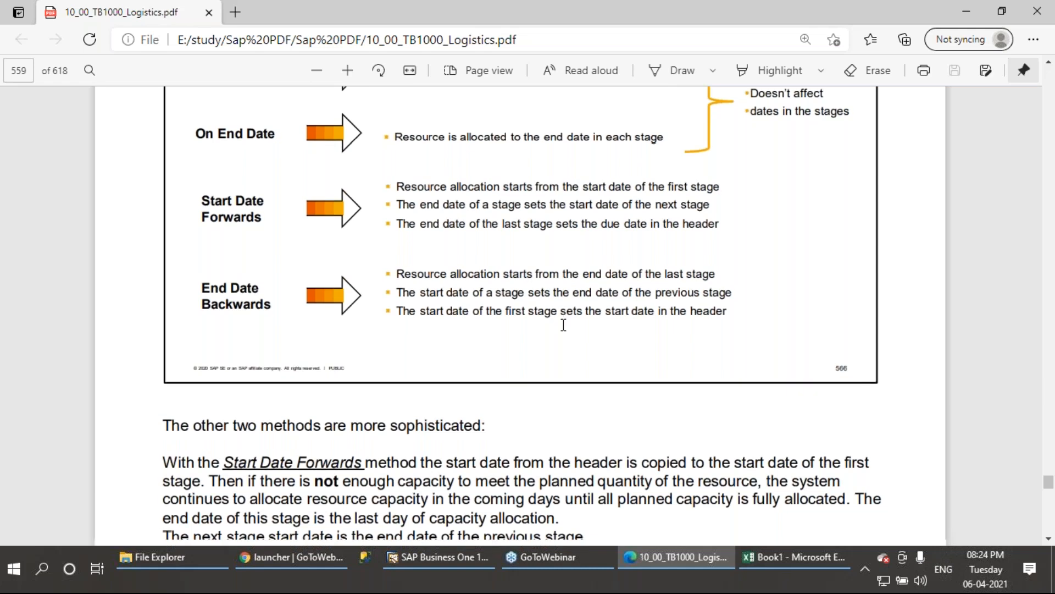
scroll(563, 324, "down", 2)
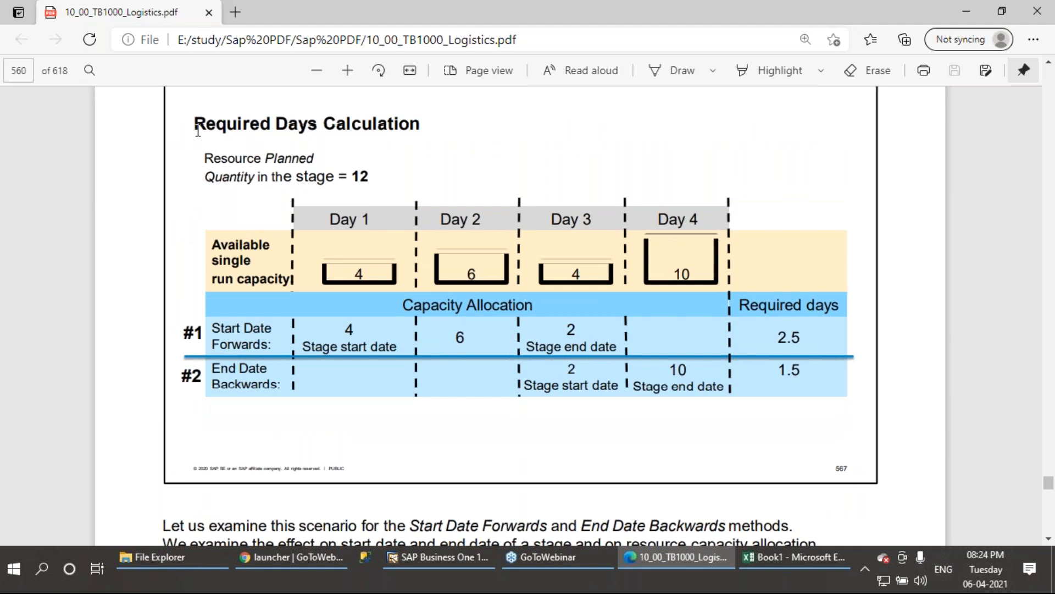
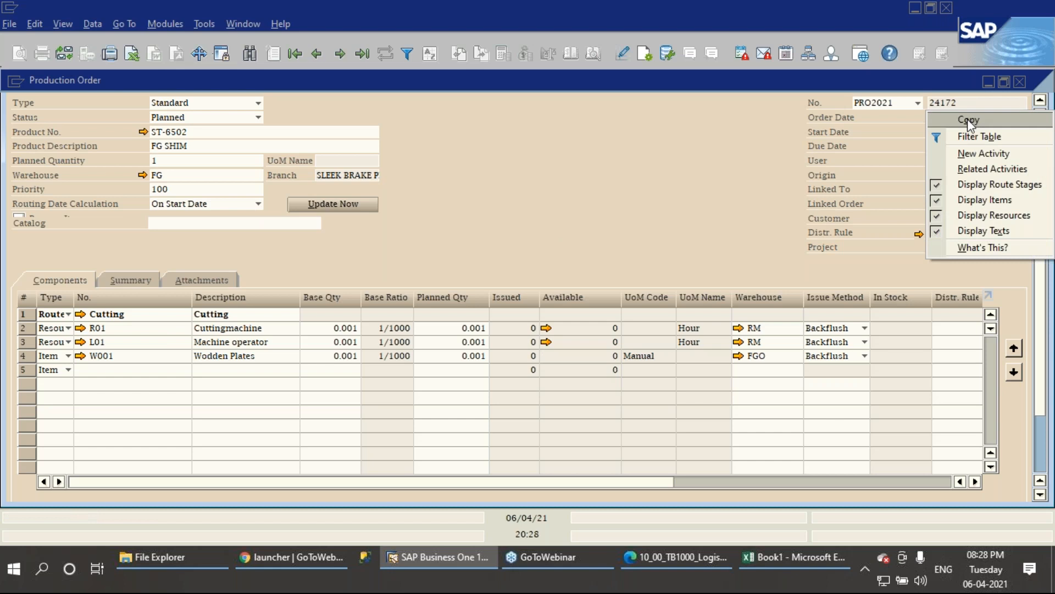
Add the planned production order for ST-6502 with its Cutting route stage components.
left_click(721, 298)
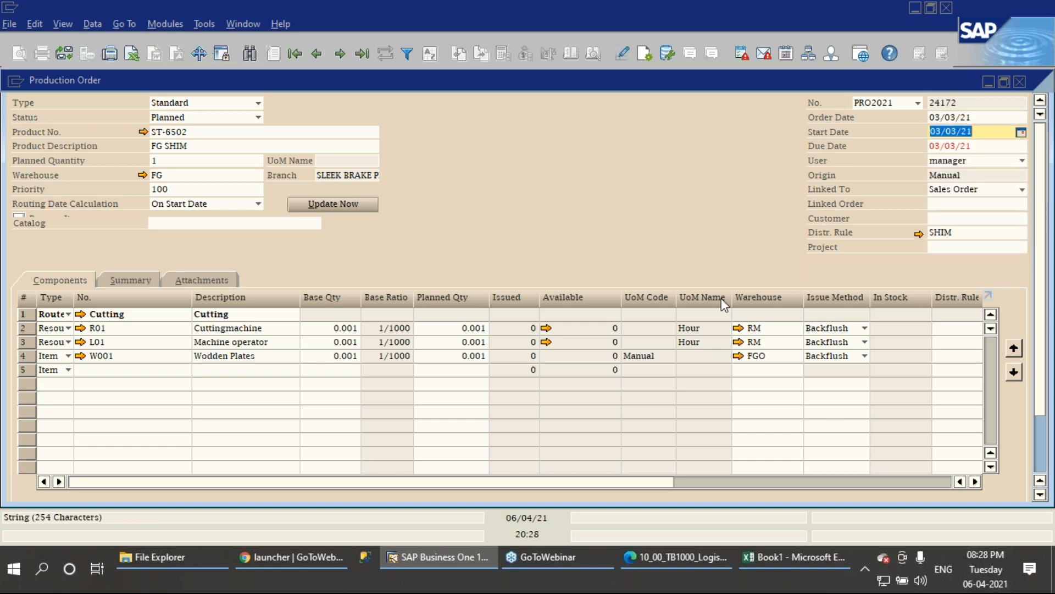
left_click(1039, 449)
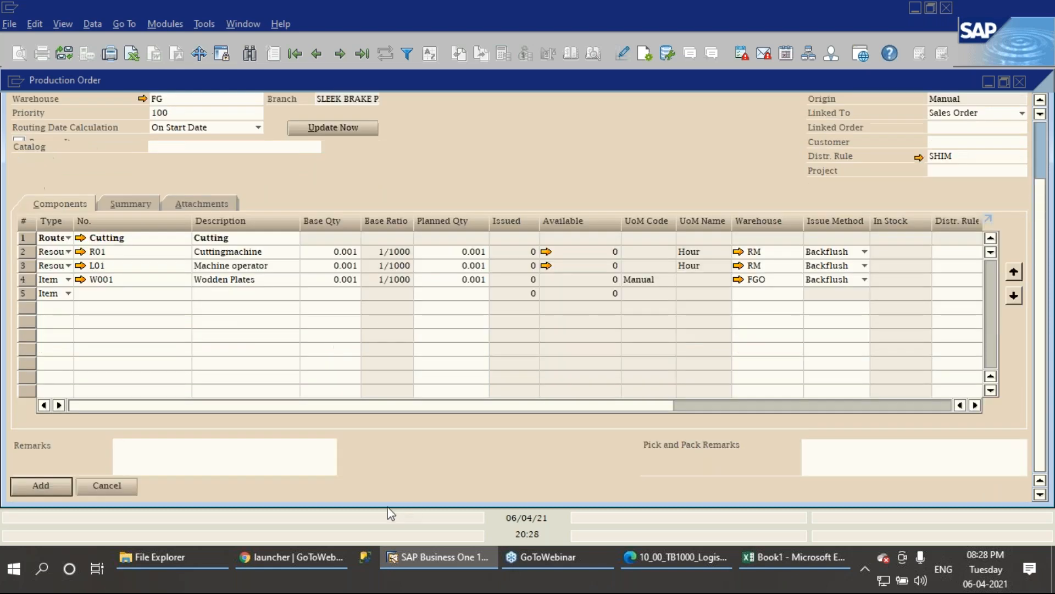
left_click(41, 486)
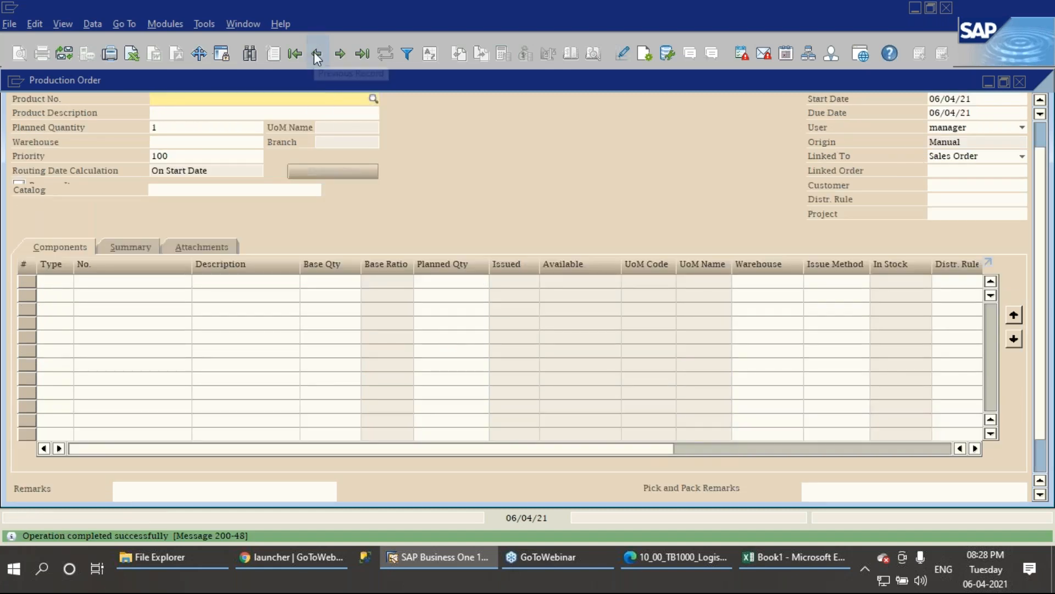
Reopen the ST-6502 production order just added and update its status to Released.
left_click(315, 53)
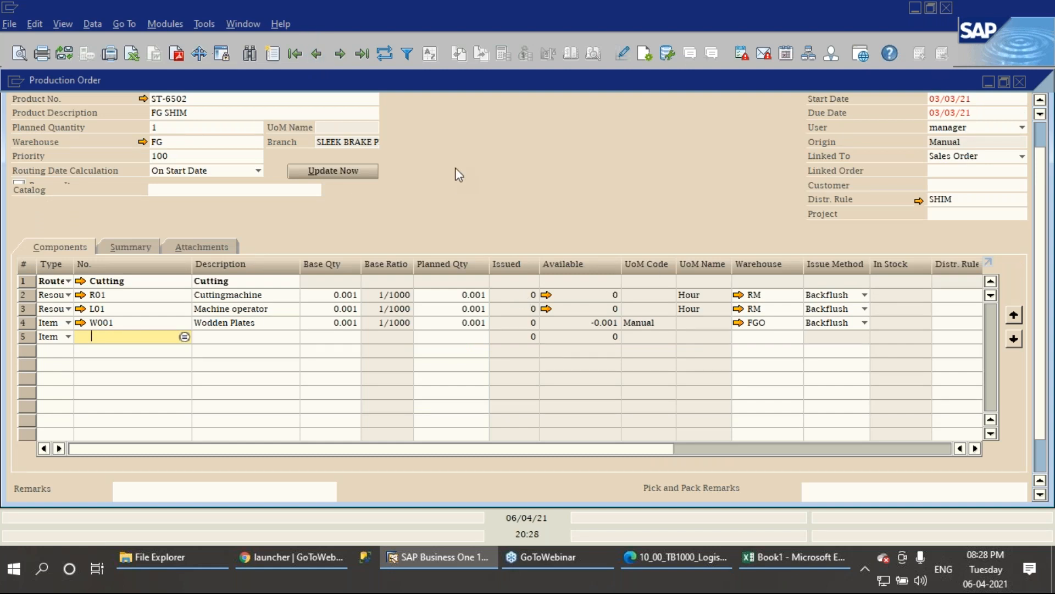
scroll(460, 186, "up", 1)
left_click(189, 122)
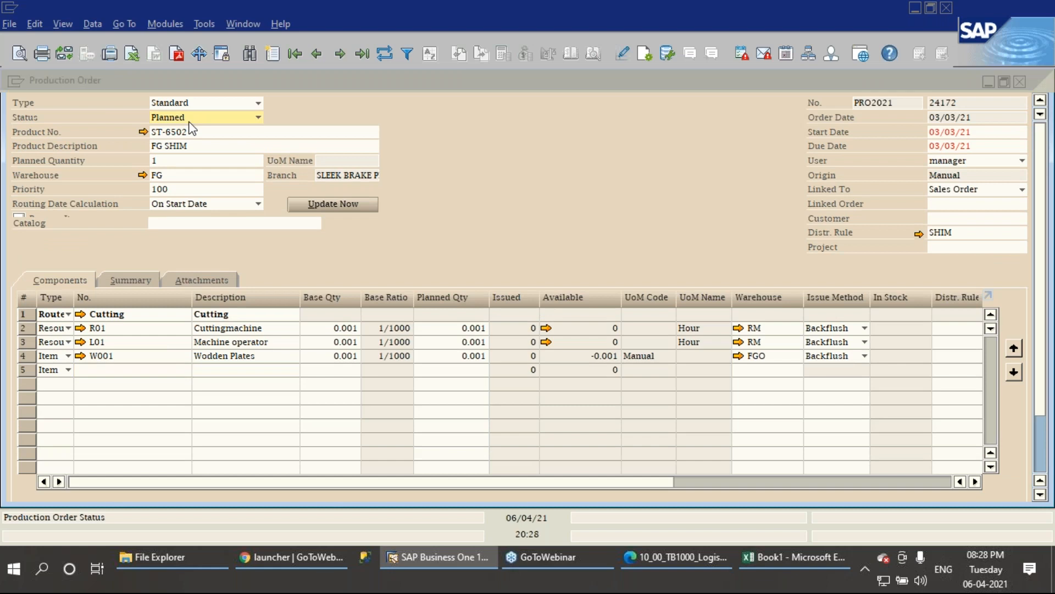
left_click(181, 147)
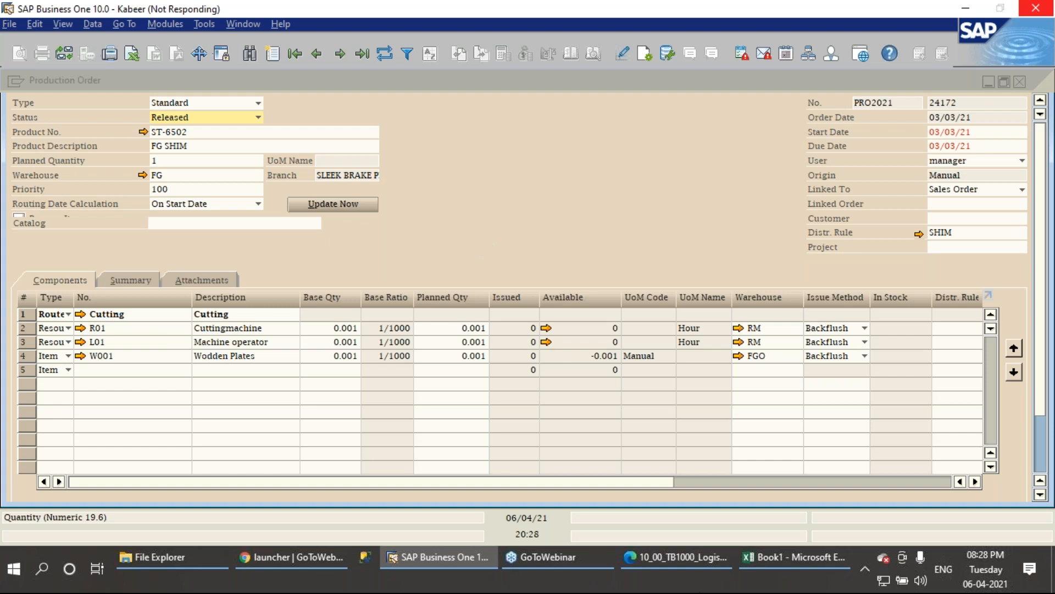
Compare the PDF's Issue for Production – Routing Scenario slide with the actions available on the released SAP Business One production order.
left_click(665, 556)
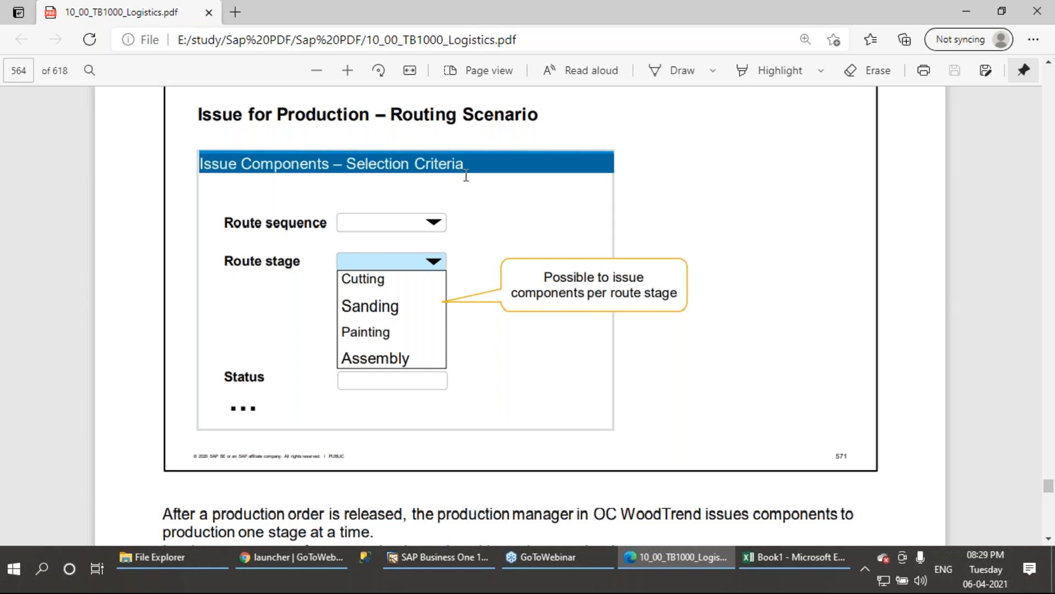
left_click(424, 553)
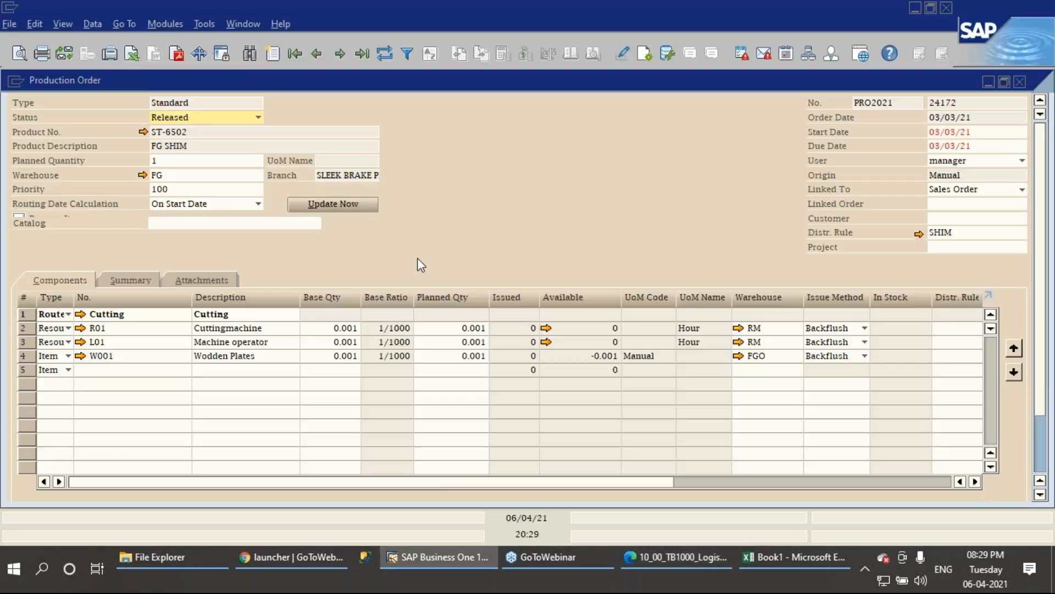
right_click(510, 158)
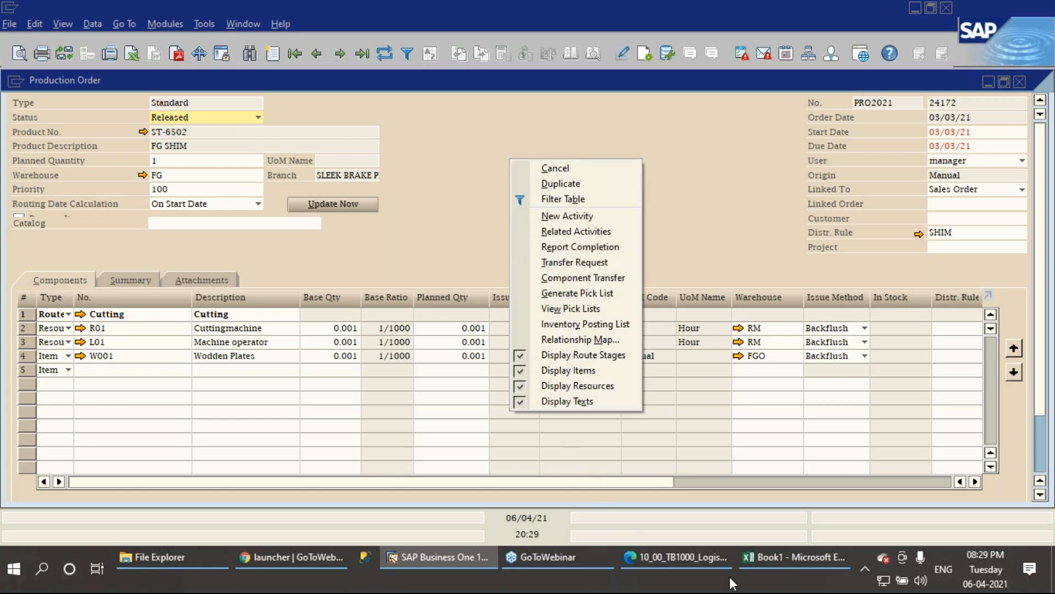
left_click(678, 556)
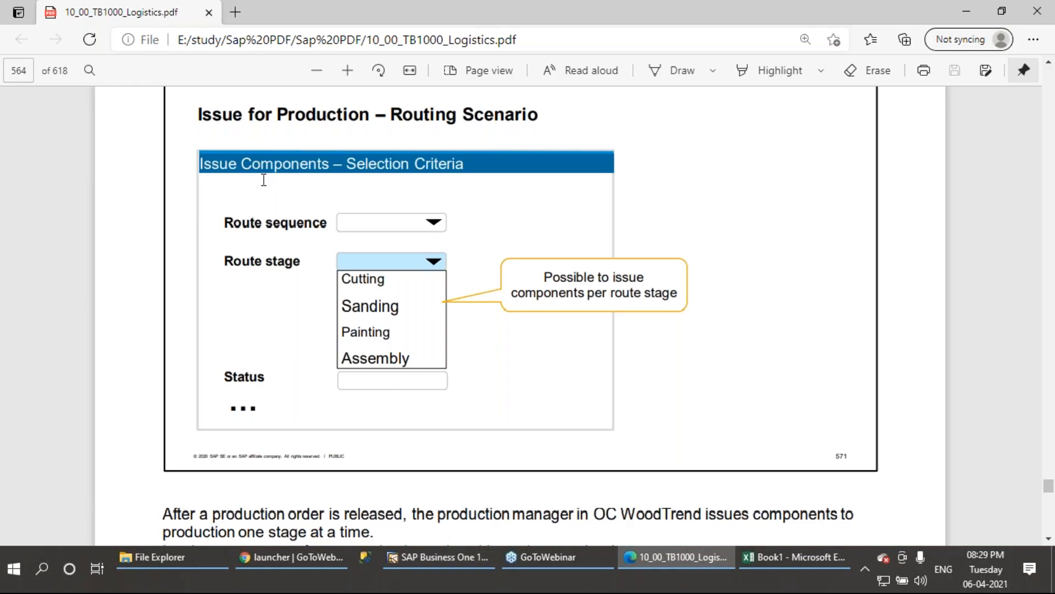
left_click_drag(200, 117, 370, 117)
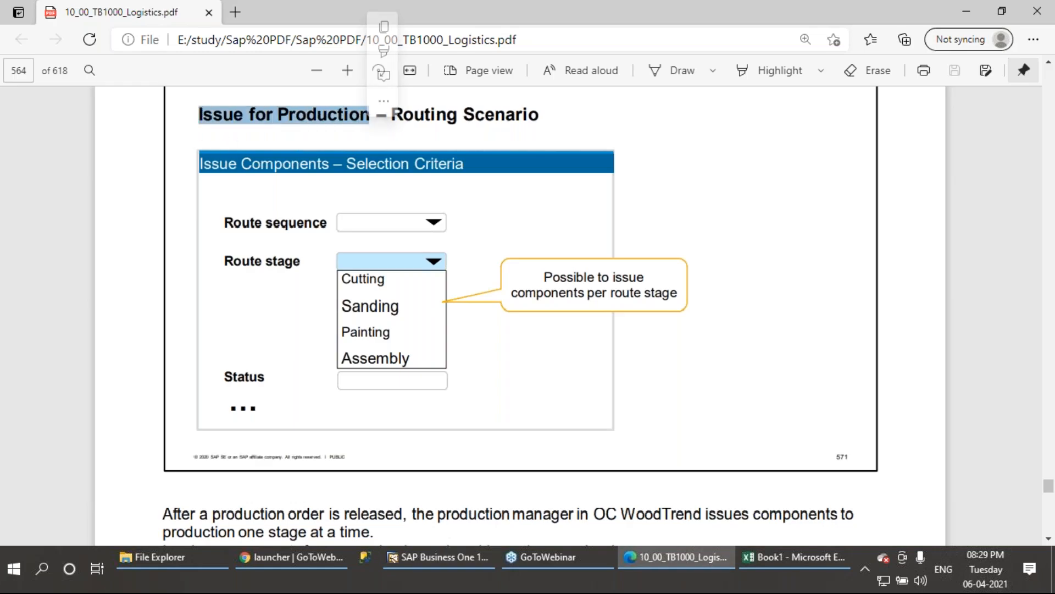
left_click(449, 554)
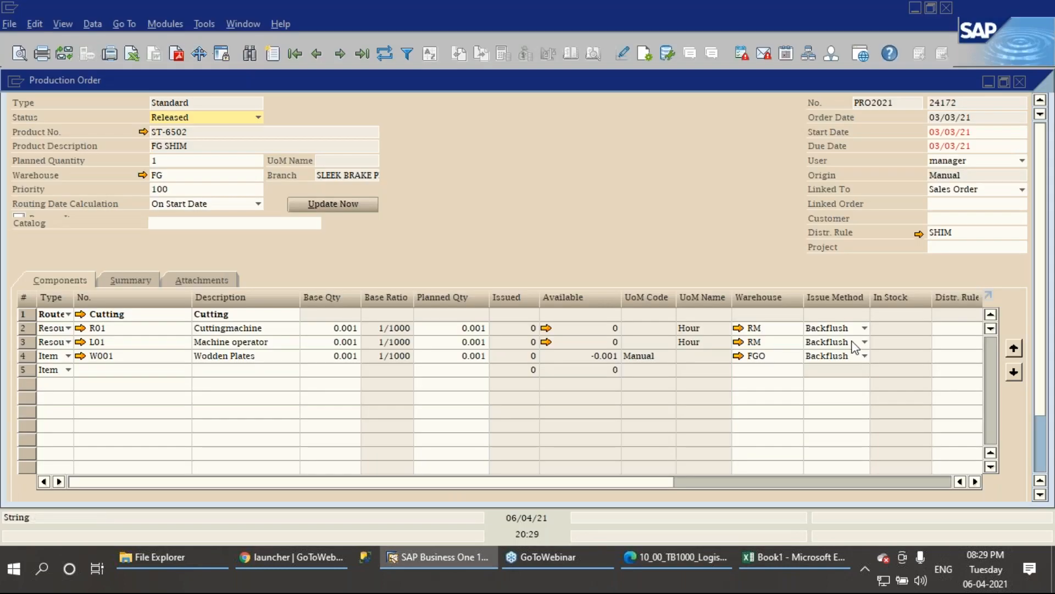
left_click(822, 347)
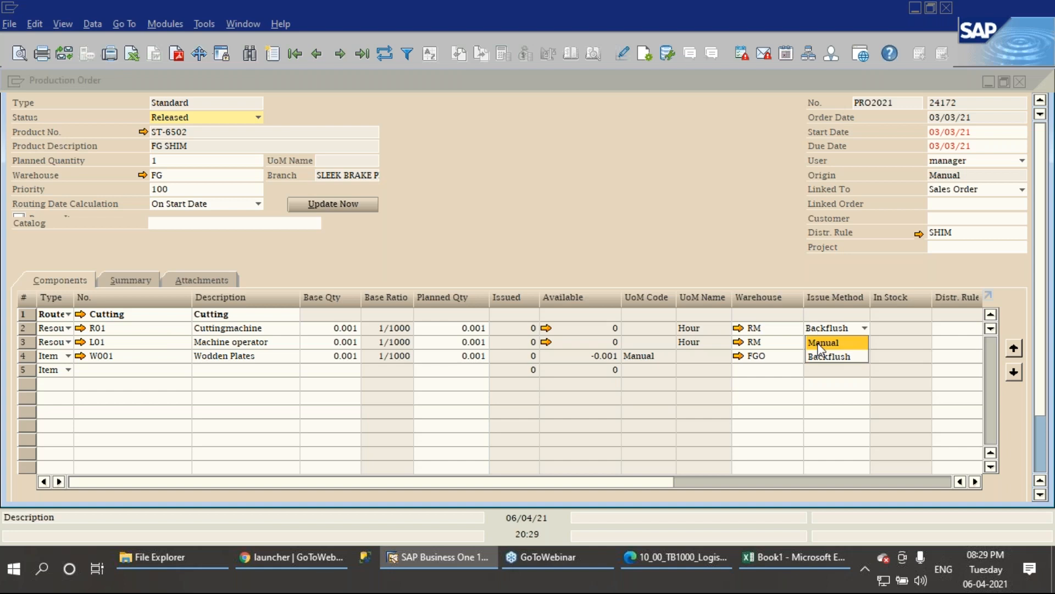
left_click(819, 343)
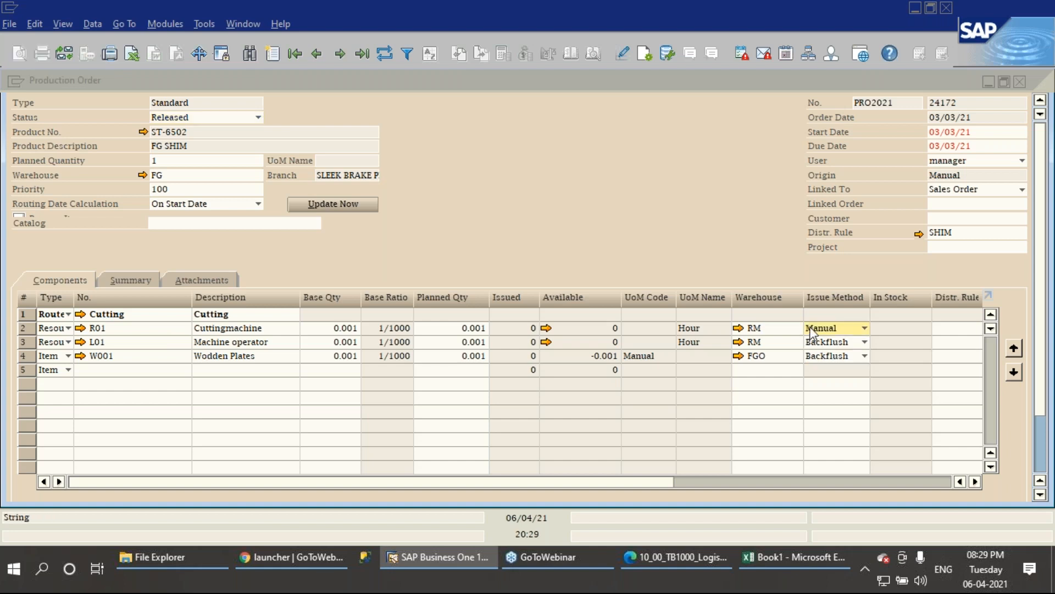
left_click(812, 329)
left_click(819, 357)
left_click(820, 347)
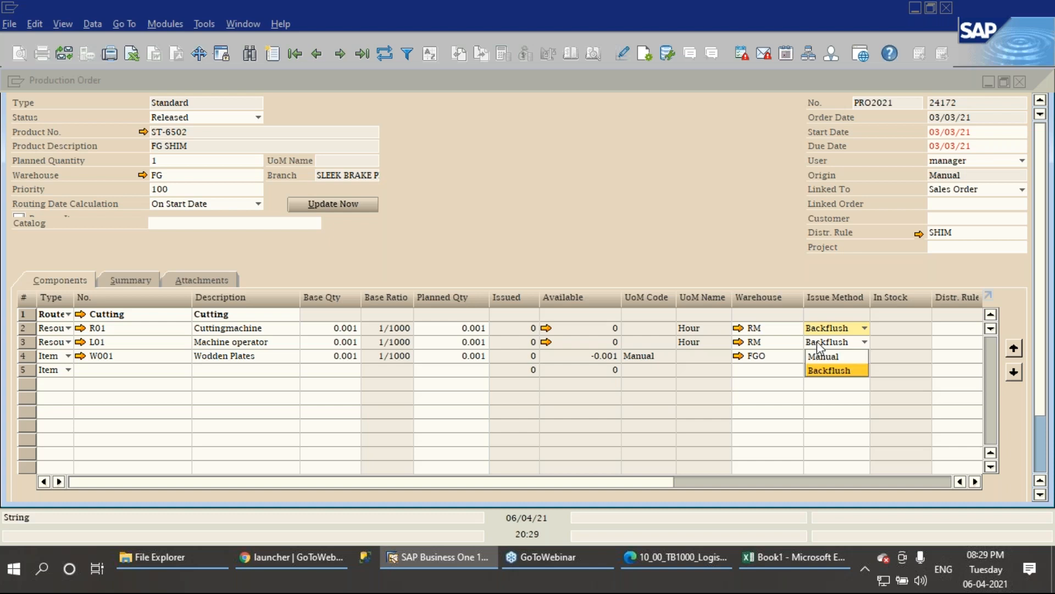
left_click(818, 343)
Set the issue method of item W001 Wodden Plates to Manual and update the production order.
left_click(817, 355)
left_click(817, 370)
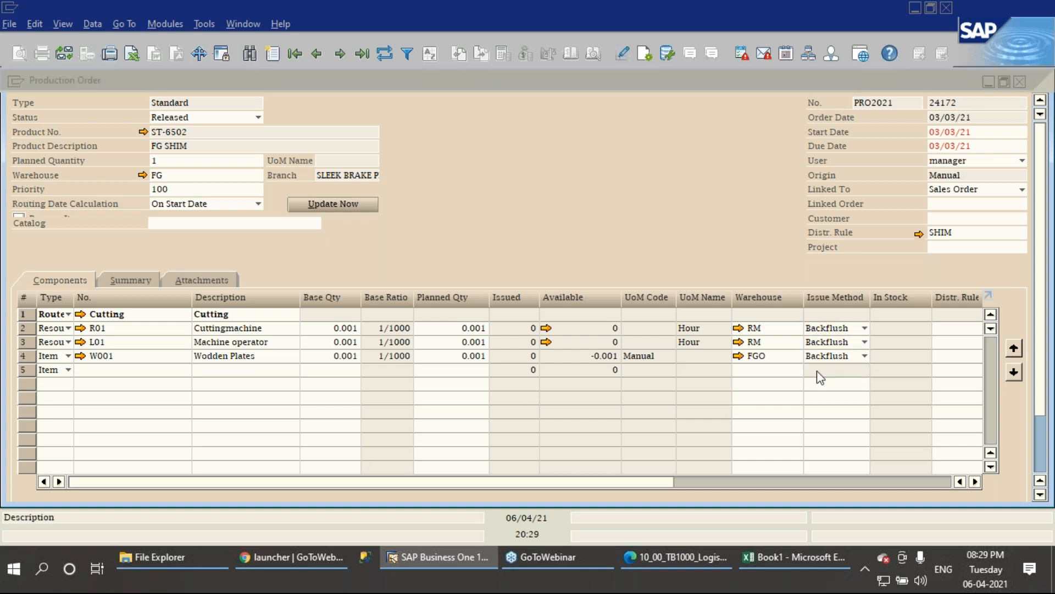
left_click(1042, 462)
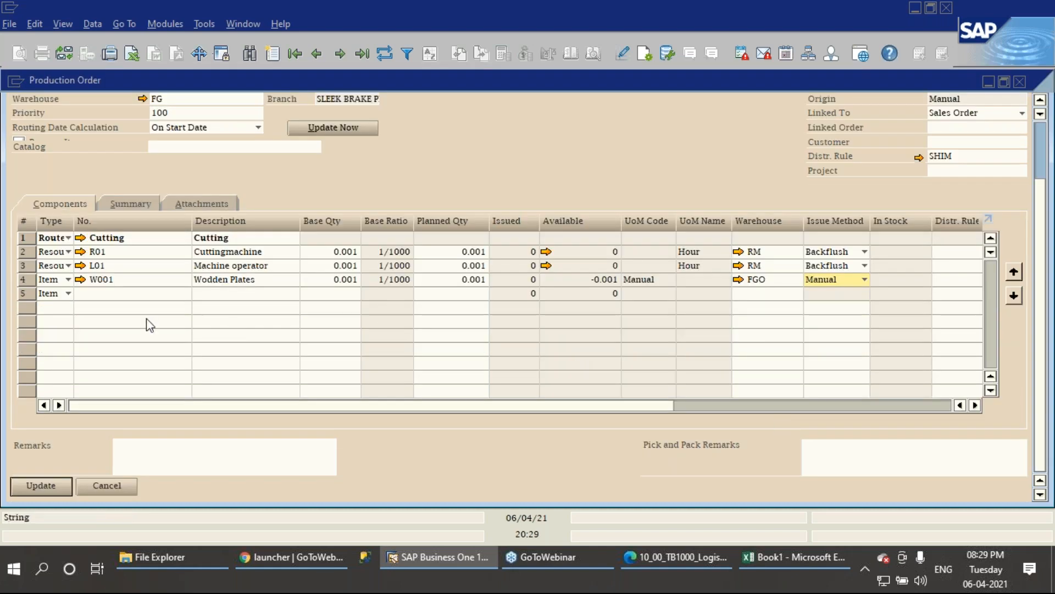
left_click(23, 279)
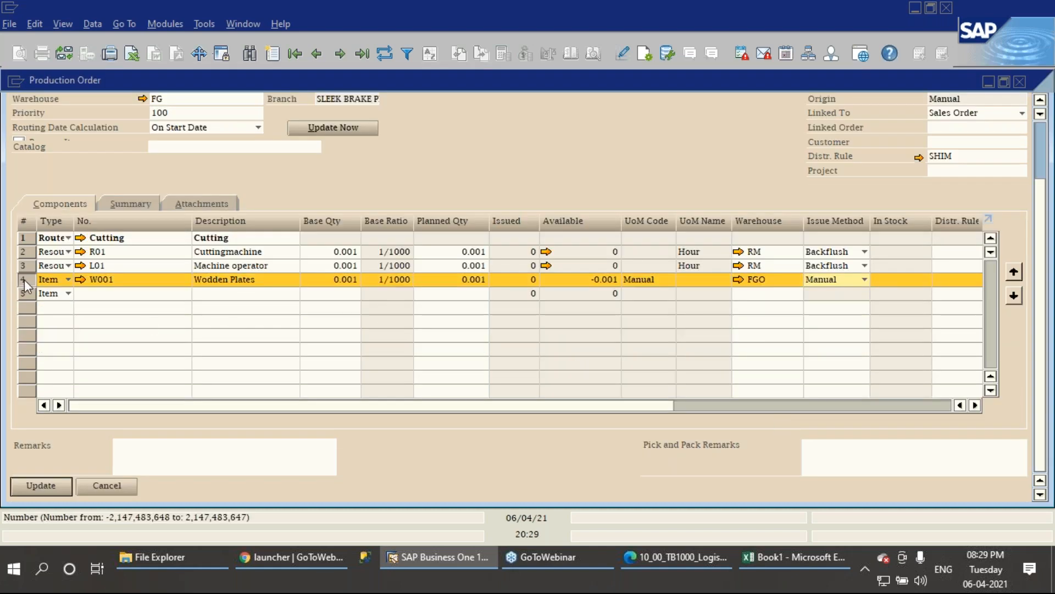
left_click(28, 484)
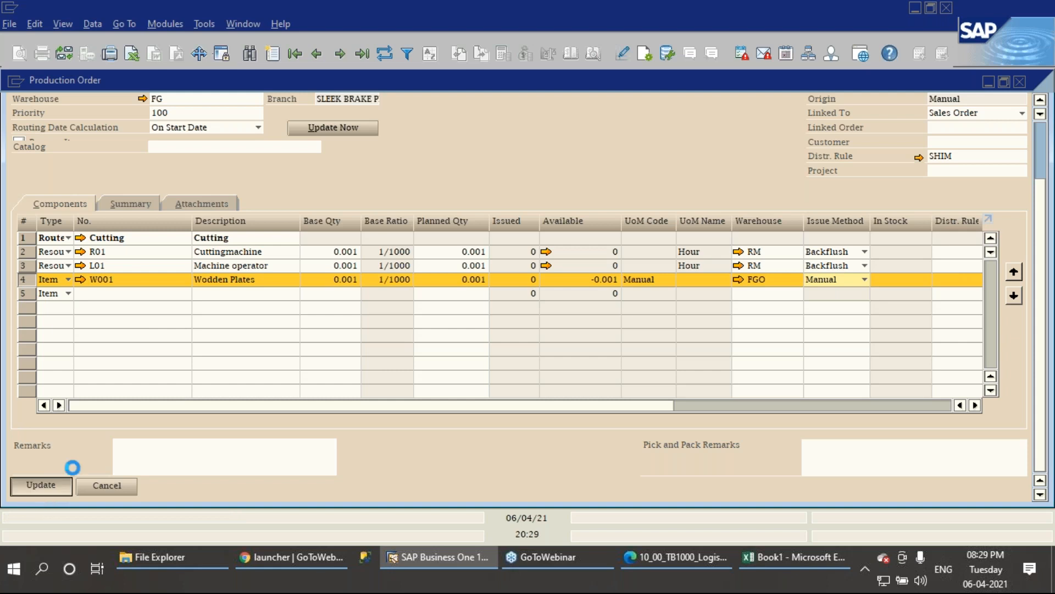
Bring up the Issue Components selection criteria, compare its route fields with the PDF slide, and cancel it.
right_click(574, 137)
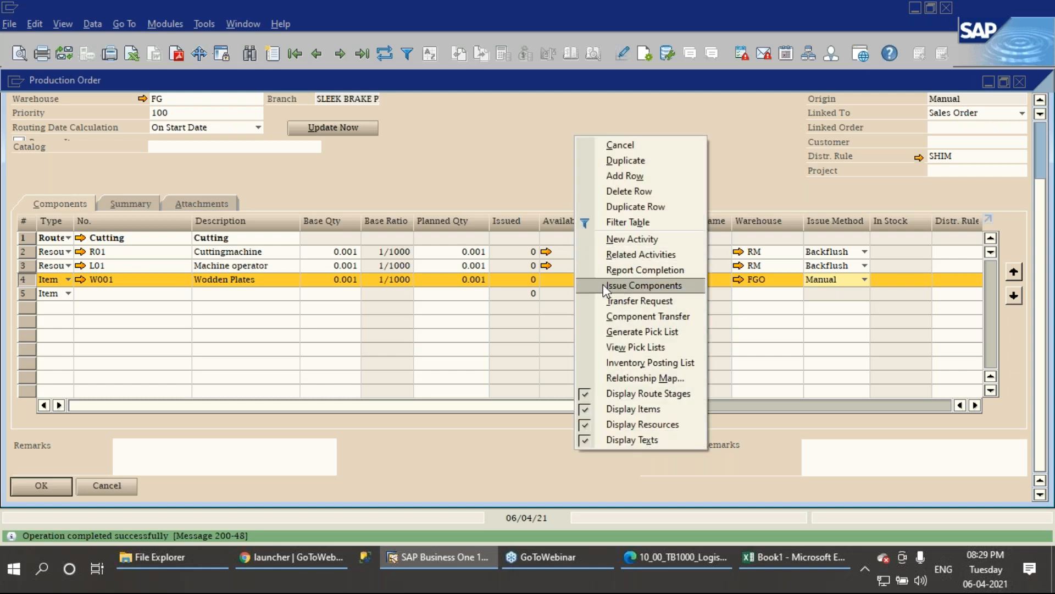
left_click(631, 287)
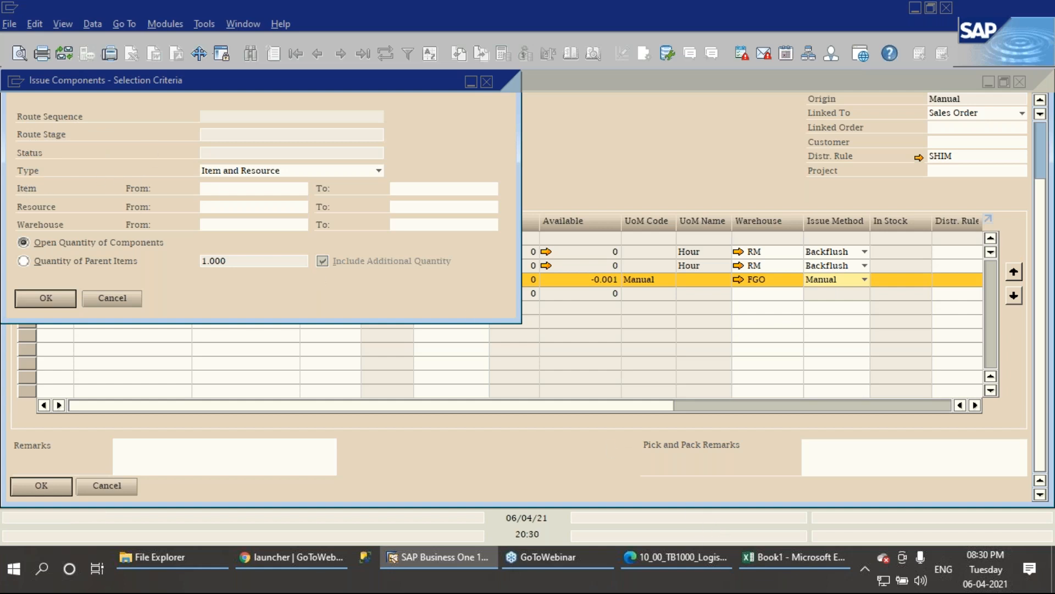
left_click(686, 555)
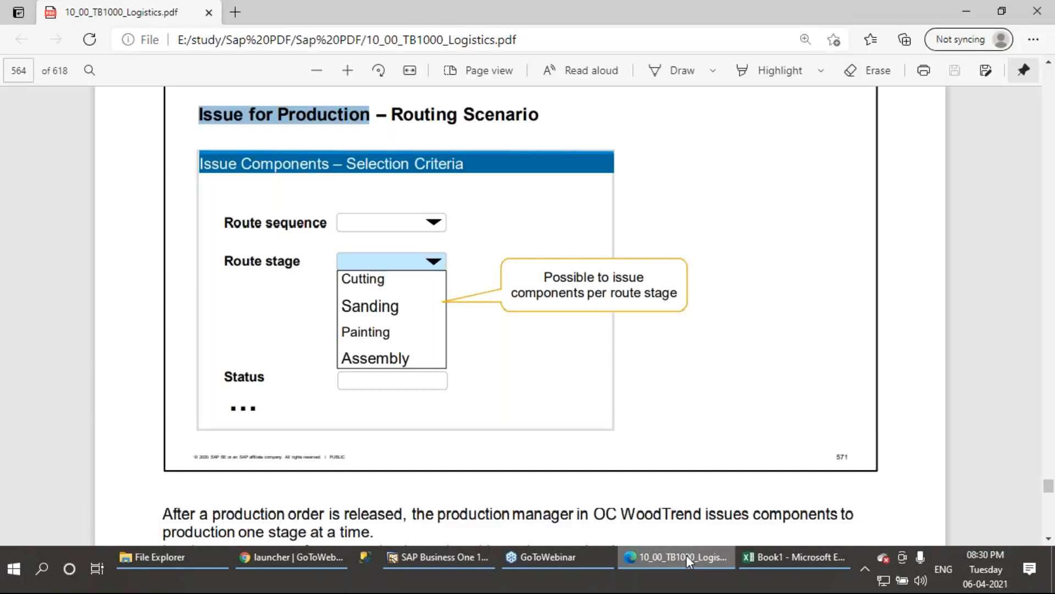
left_click(686, 555)
left_click(661, 565)
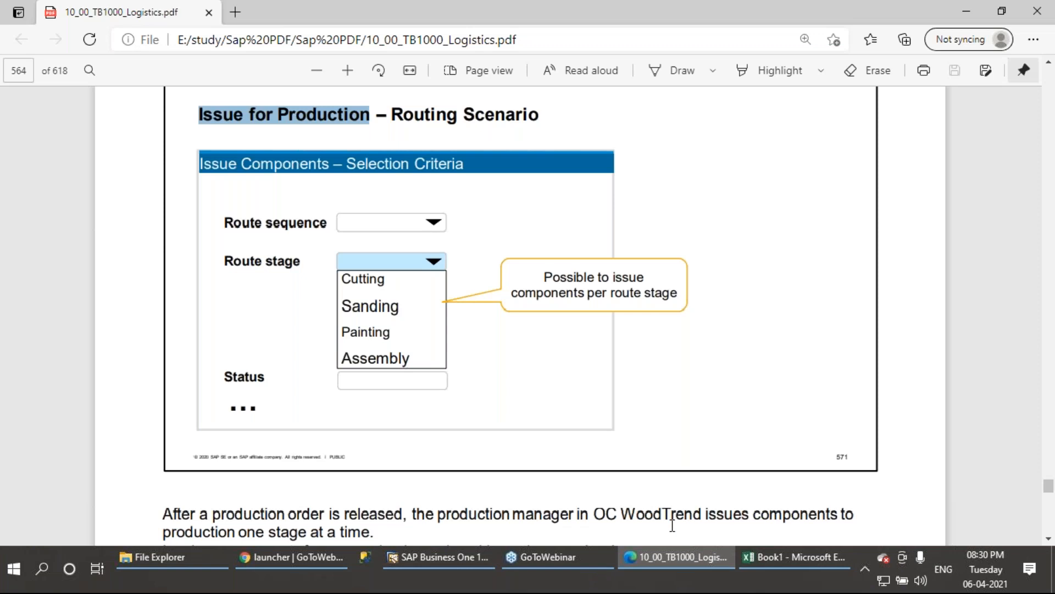
left_click(446, 558)
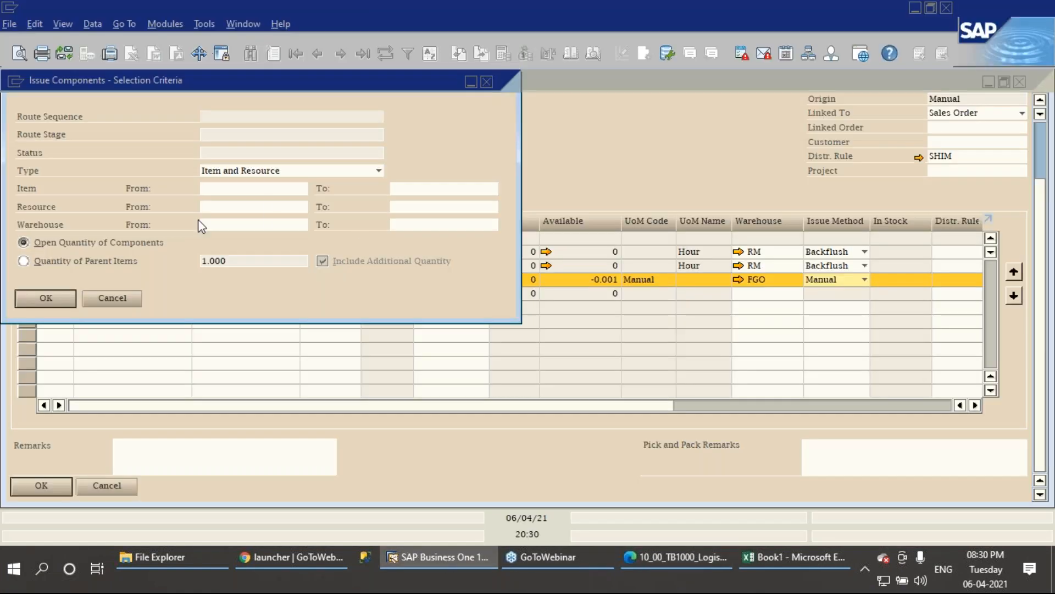
left_click(125, 297)
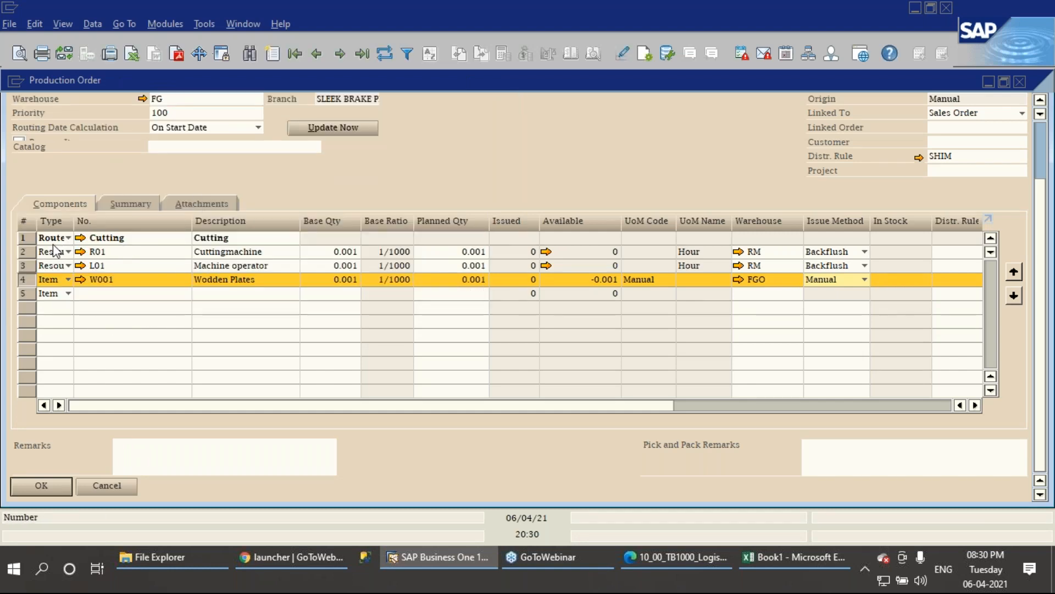
Switch to the Logistics PDF and read the Summary slide about production order with routing.
left_click(143, 99)
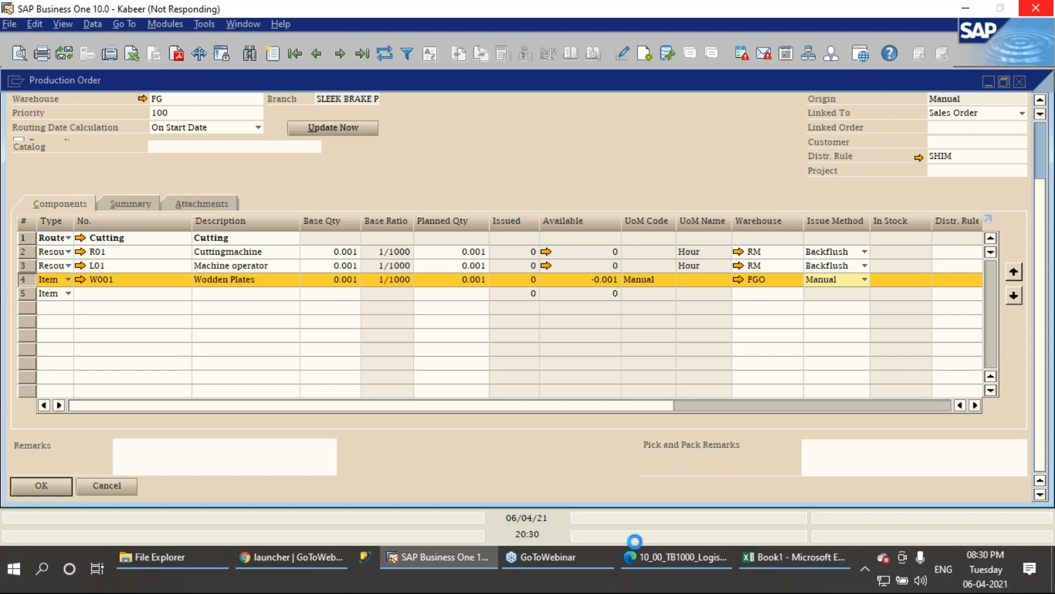
left_click(668, 560)
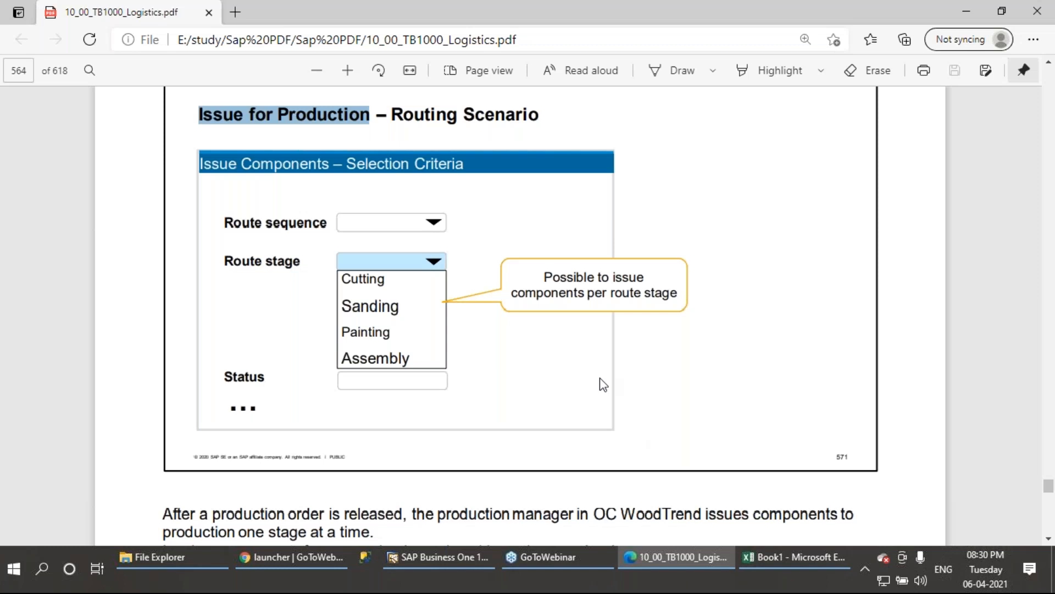
scroll(590, 358, "down", 15)
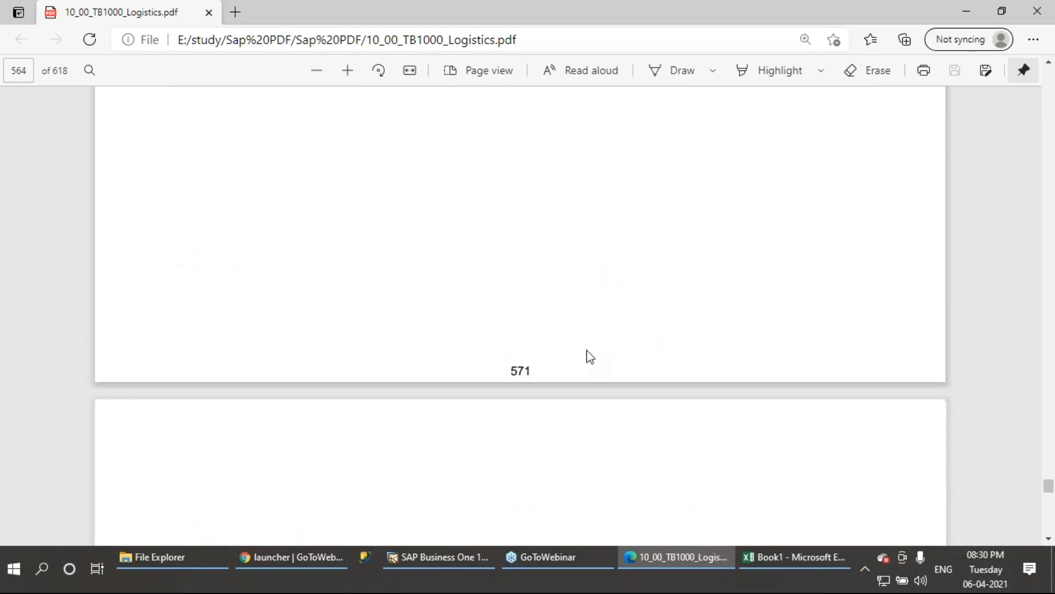
scroll(590, 358, "down", 5)
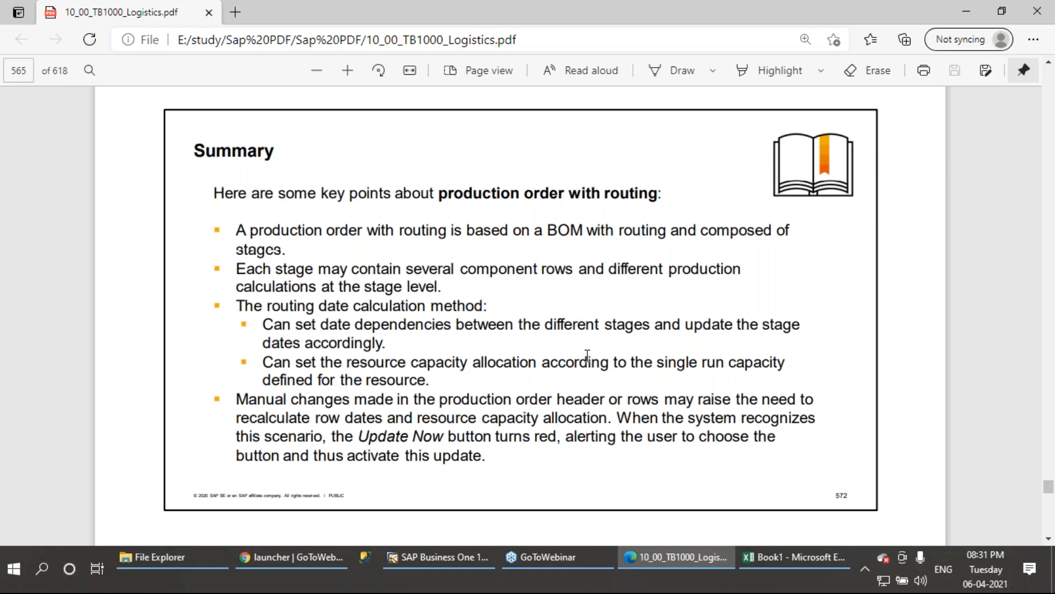
left_click(429, 556)
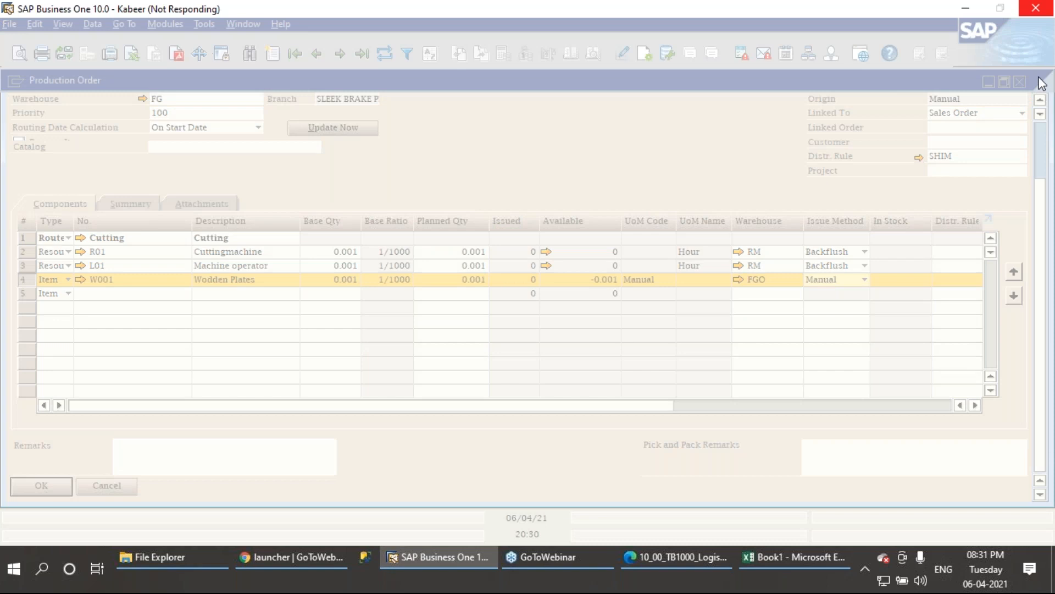
left_click(651, 560)
scroll(487, 398, "down", 10)
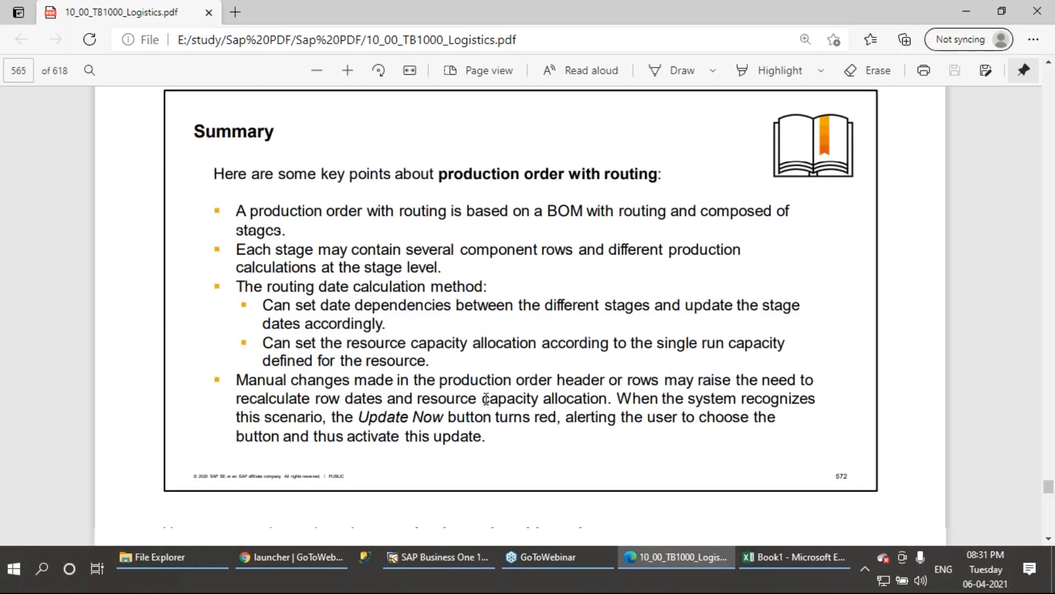
Move on to the Introduction to MRP topic and view its Objectives slide.
scroll(482, 375, "down", 3)
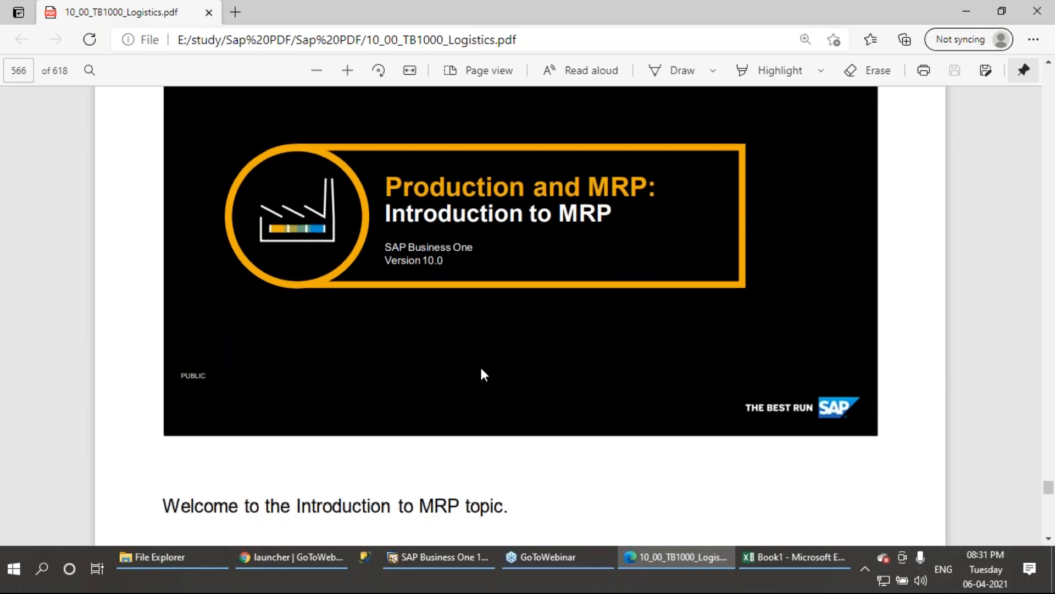
scroll(481, 369, "down", 10)
scroll(481, 368, "down", 7)
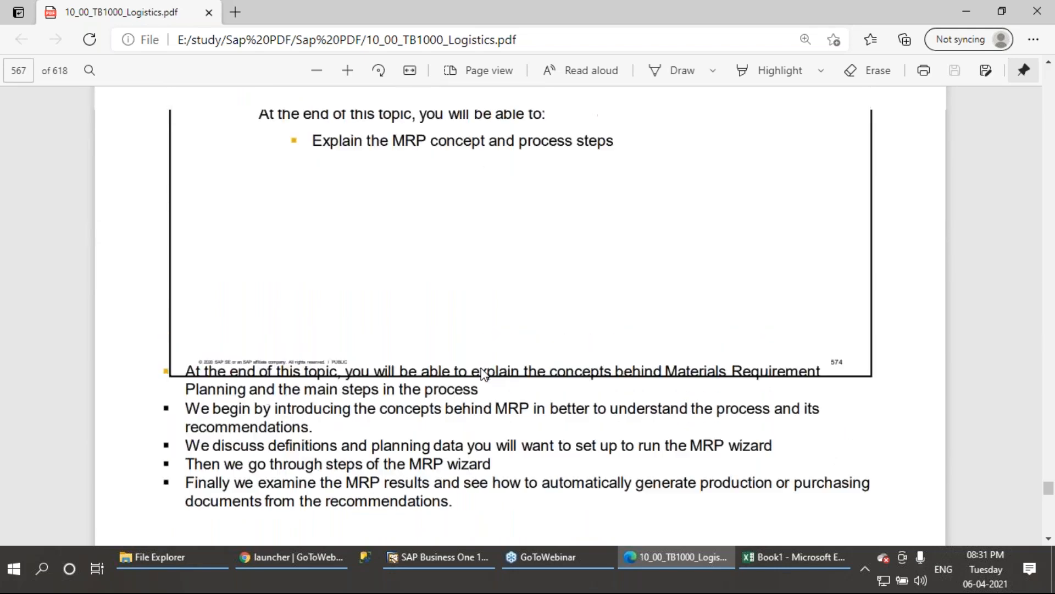
scroll(482, 375, "up", 7)
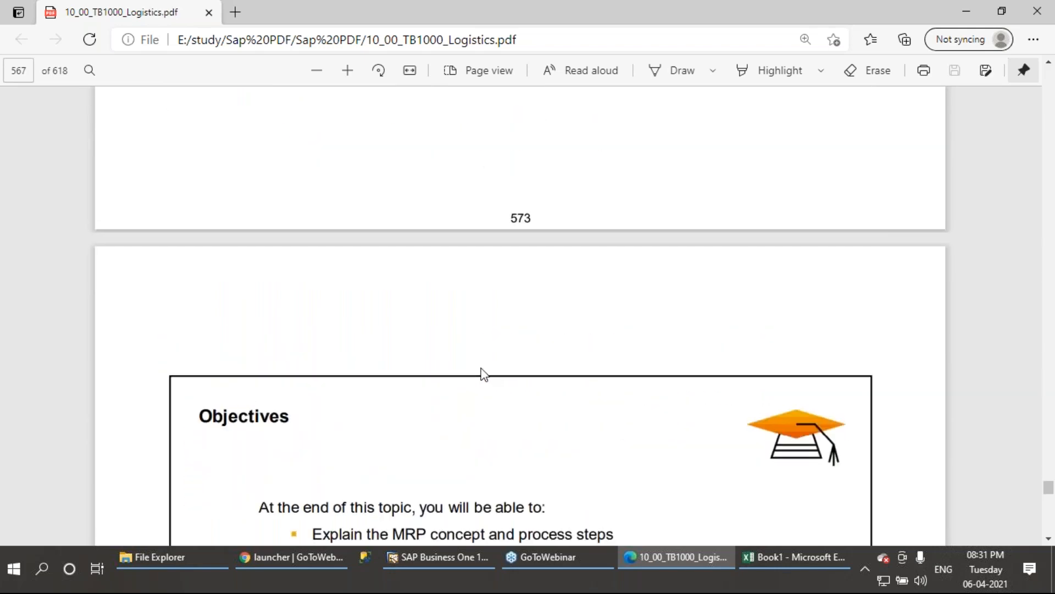
scroll(481, 369, "down", 4)
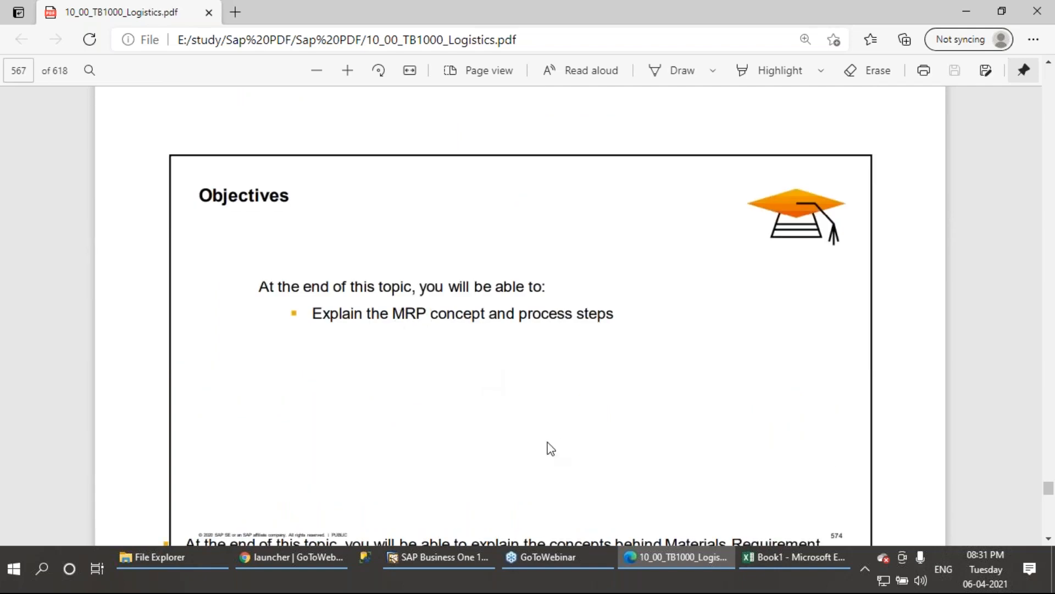
Back in SAP Business One, recheck the production order's Issue Components selection criteria, cancel it, and close the order.
left_click(435, 562)
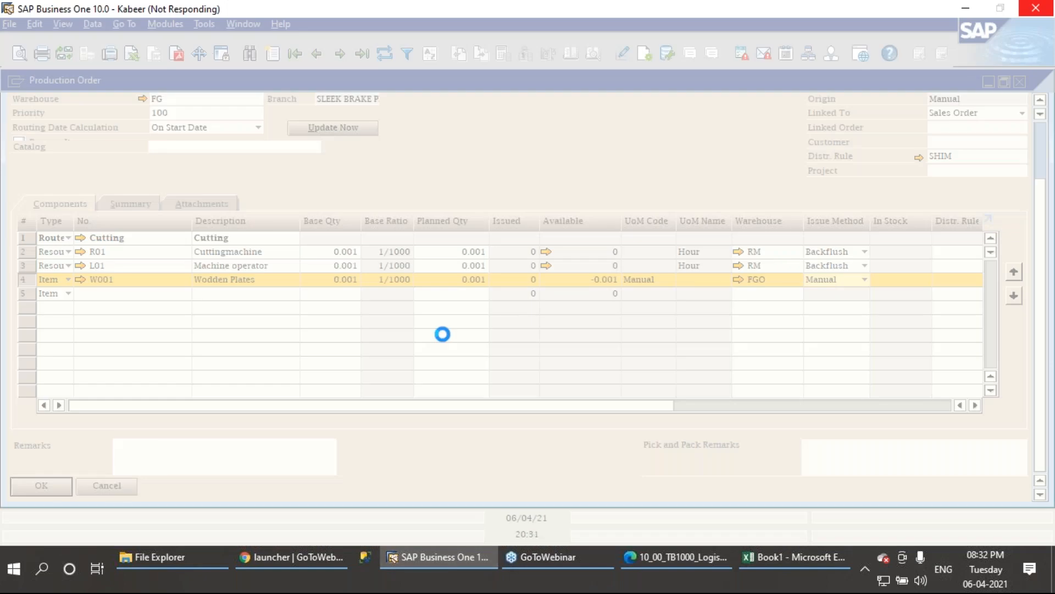
key("Escape")
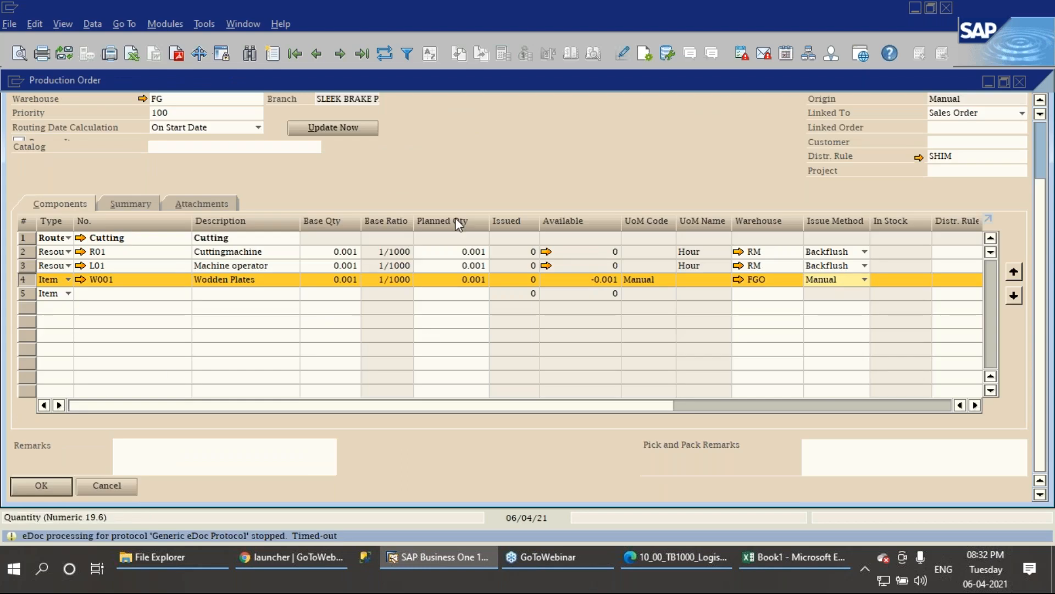
right_click(502, 135)
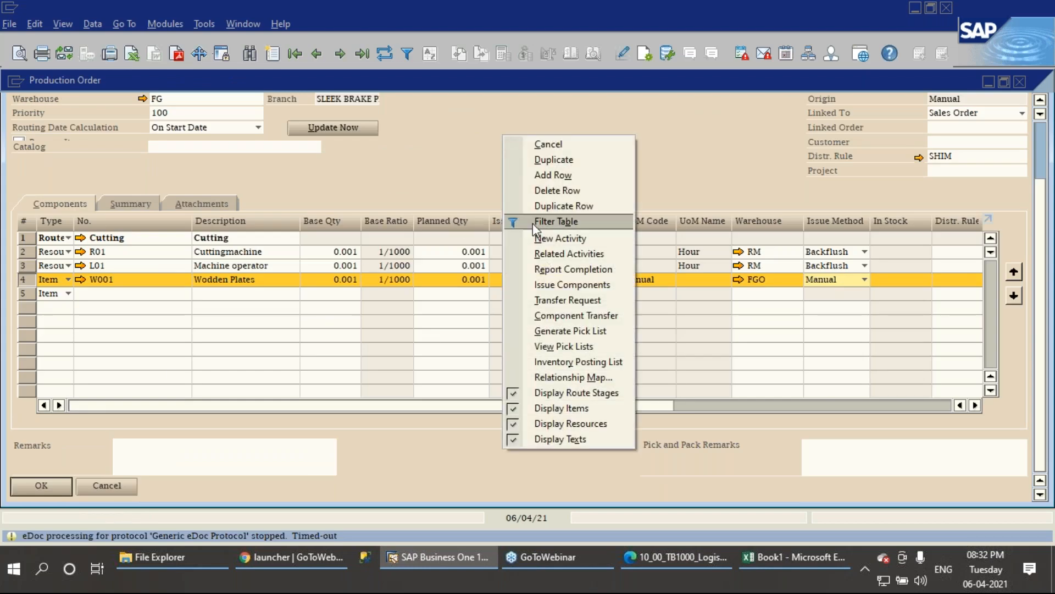
left_click(549, 290)
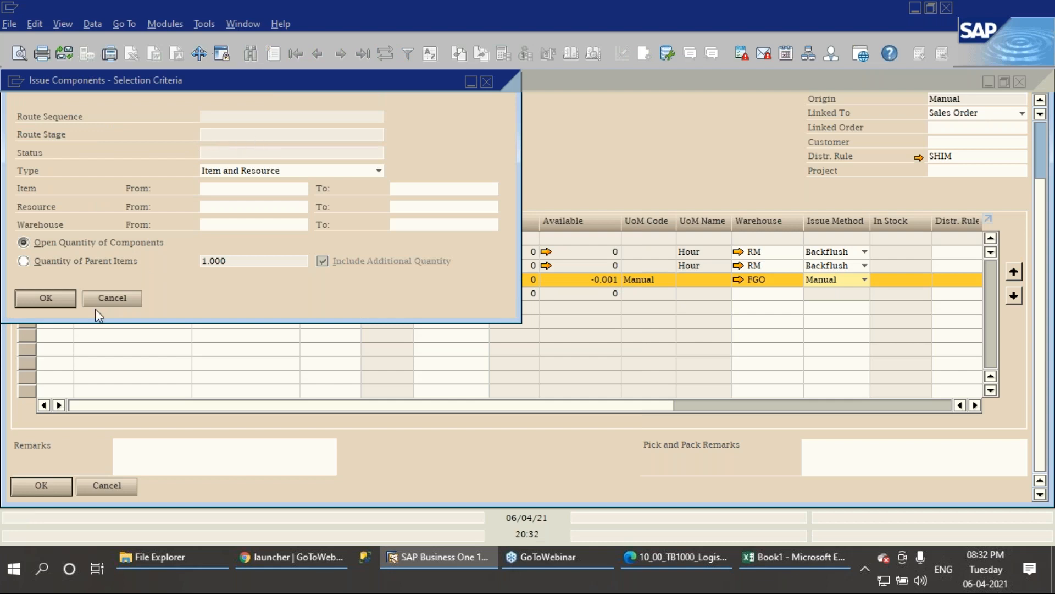
left_click(121, 298)
left_click(95, 488)
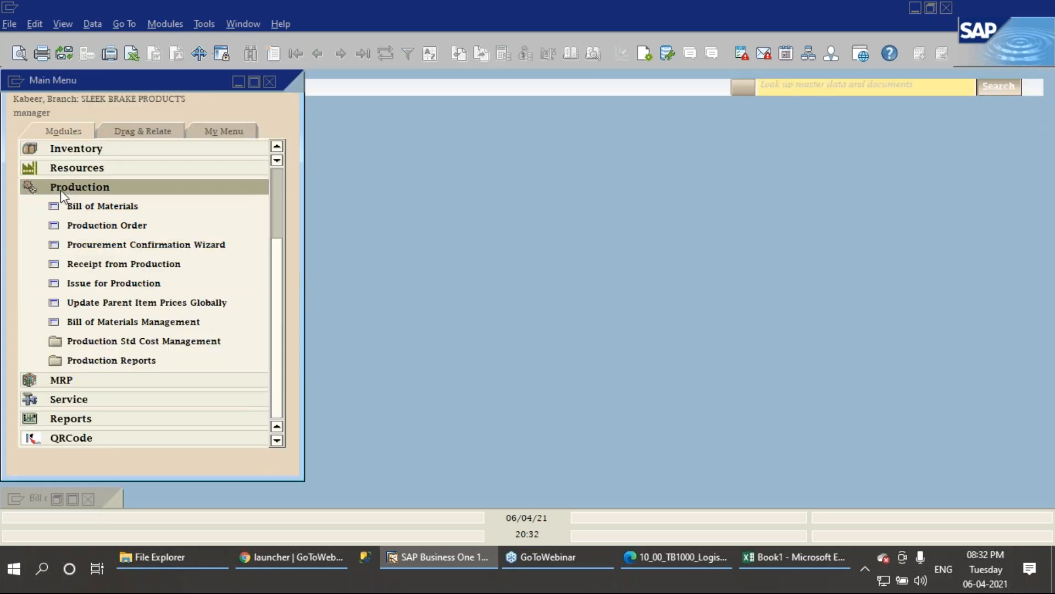
Collapse the Production module and show the functions available in the MRP module.
left_click(60, 189)
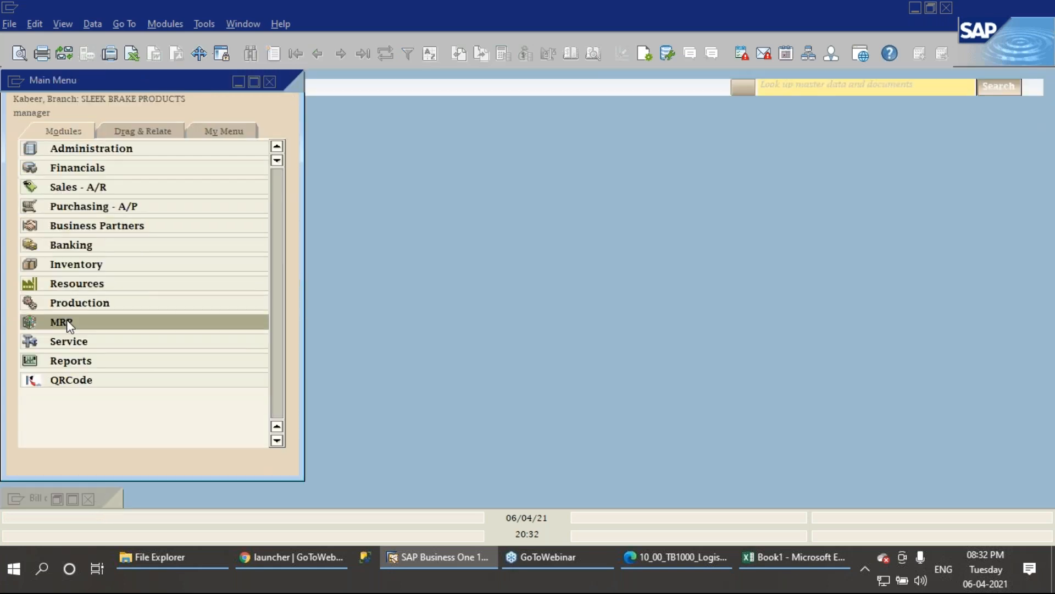
left_click(81, 327)
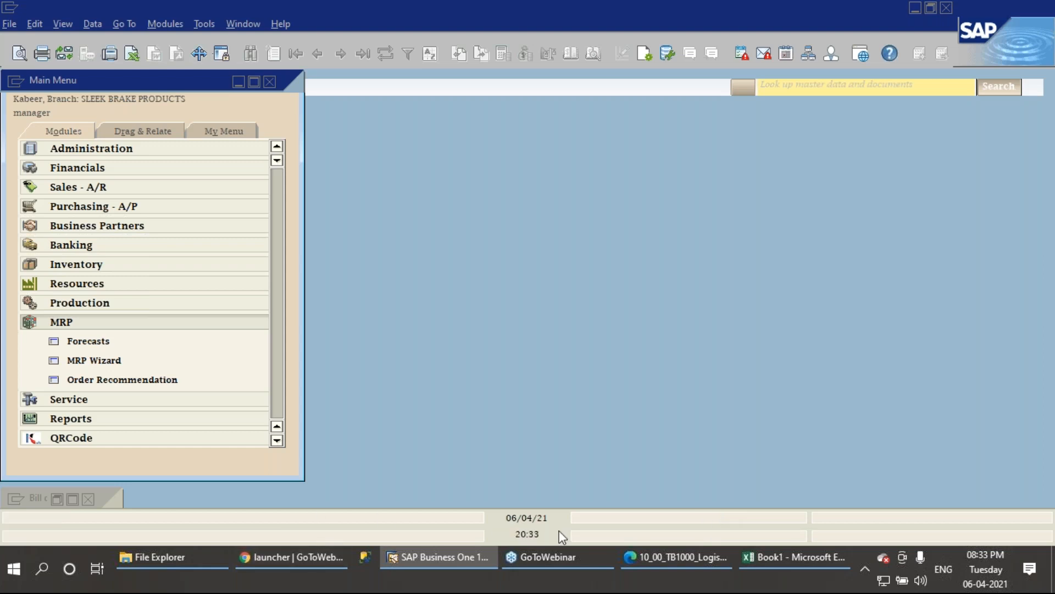
left_click(564, 556)
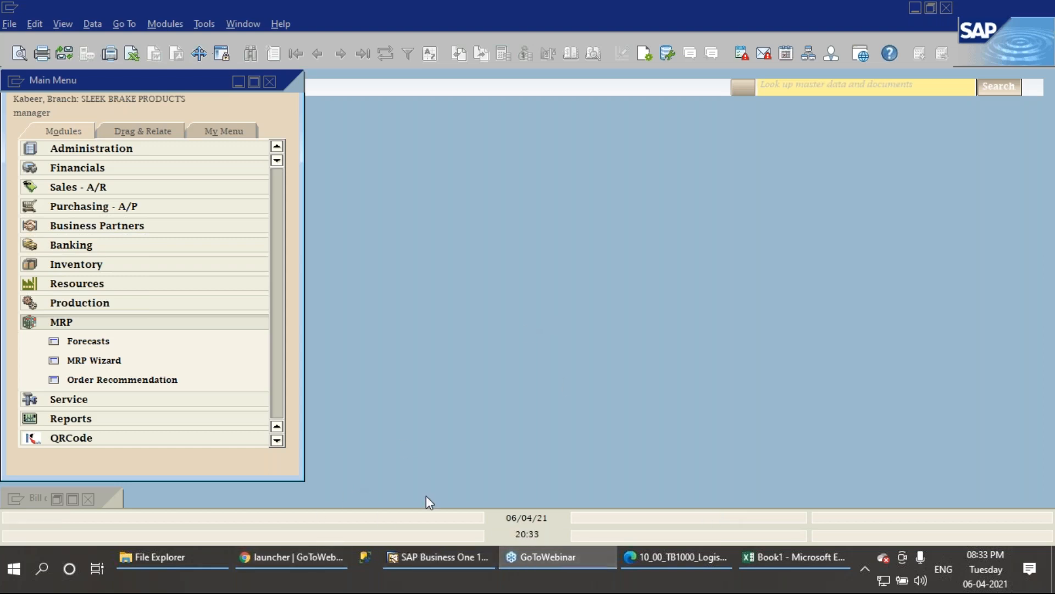
Return to the PDF and read the notes below the MRP Objectives slide.
left_click(674, 559)
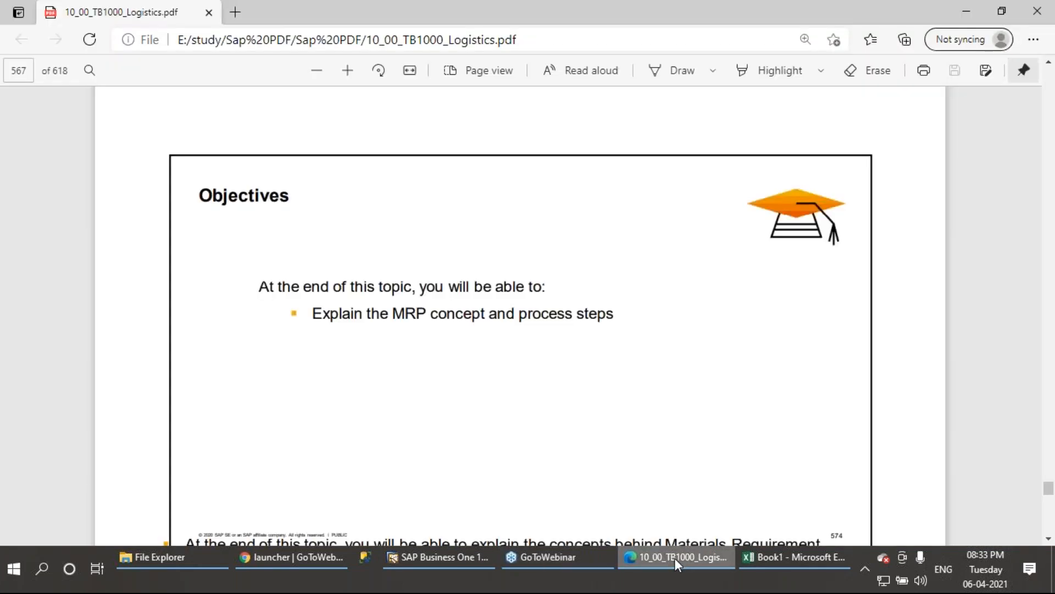
scroll(468, 390, "down", 5)
scroll(468, 390, "down", 1)
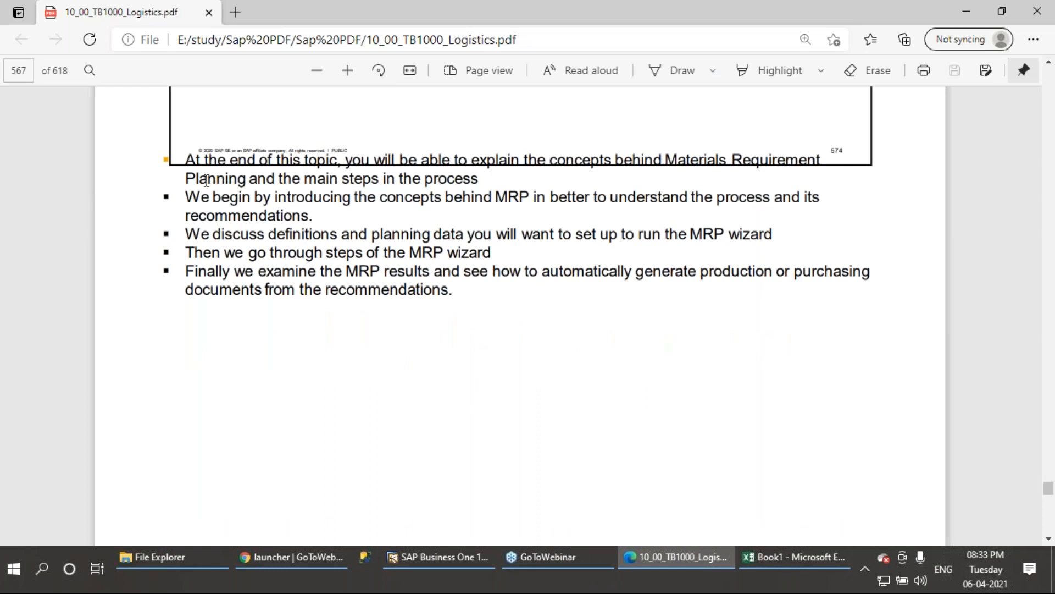
left_click_drag(189, 177, 481, 185)
left_click(516, 99)
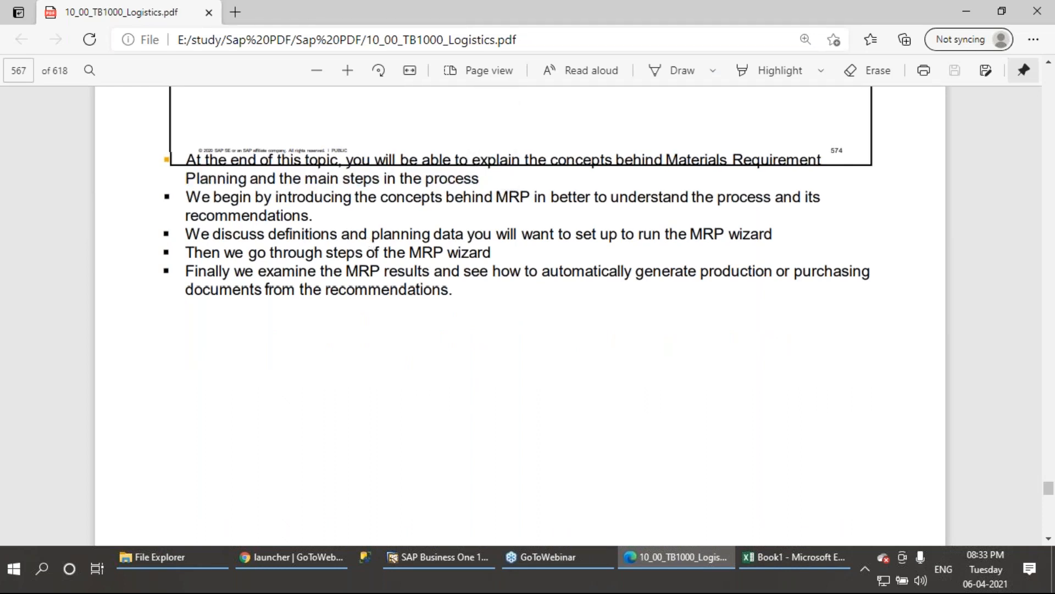
Read the OEC Computers business scenario slide, marking the passages on office equipment sales and manufacturing at its labs.
scroll(460, 382, "down", 10)
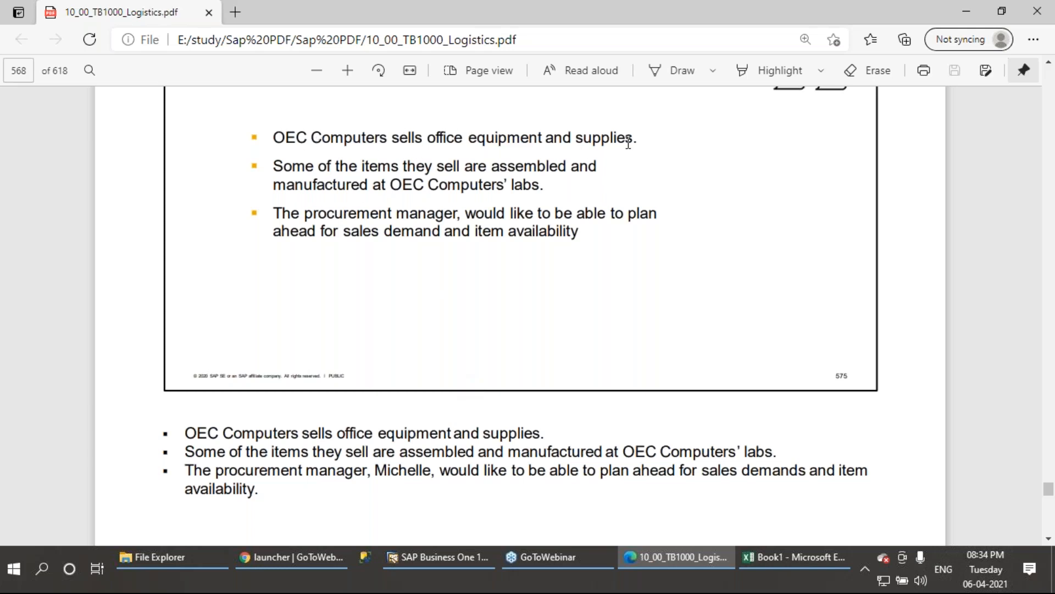
left_click_drag(632, 138, 394, 138)
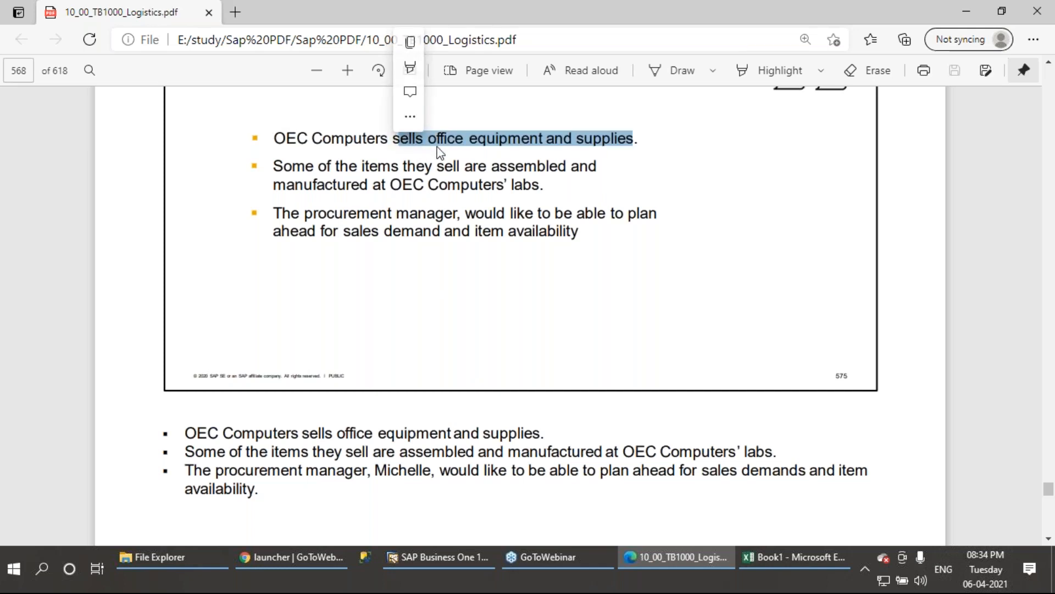
left_click(610, 141)
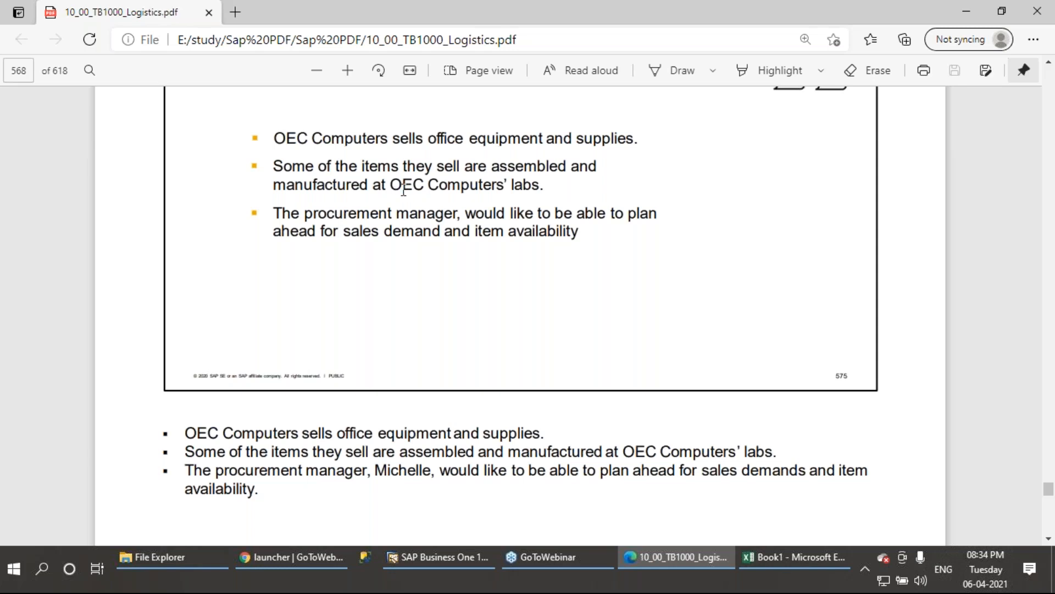
left_click_drag(391, 186, 546, 185)
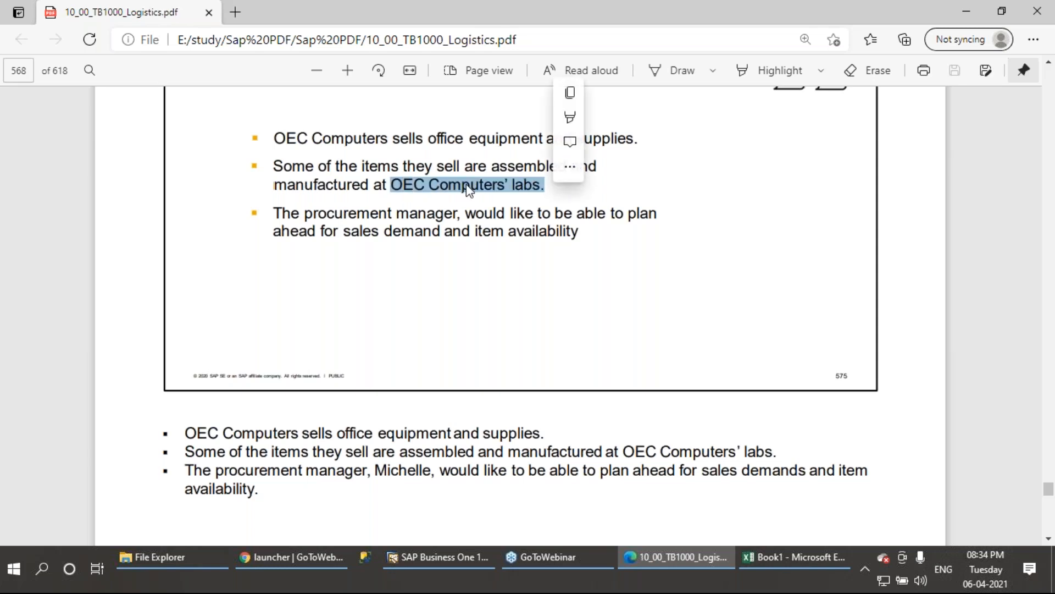
left_click(409, 178)
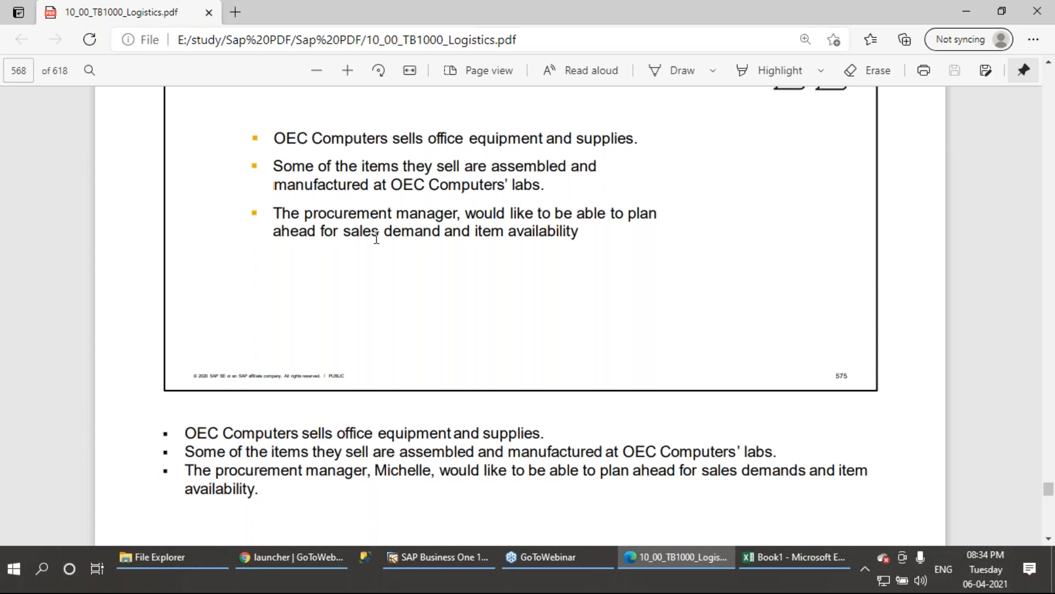
Examine the MRP Concept slide showing demand, supply, stock on hand and the recommendation types.
scroll(377, 238, "down", 10)
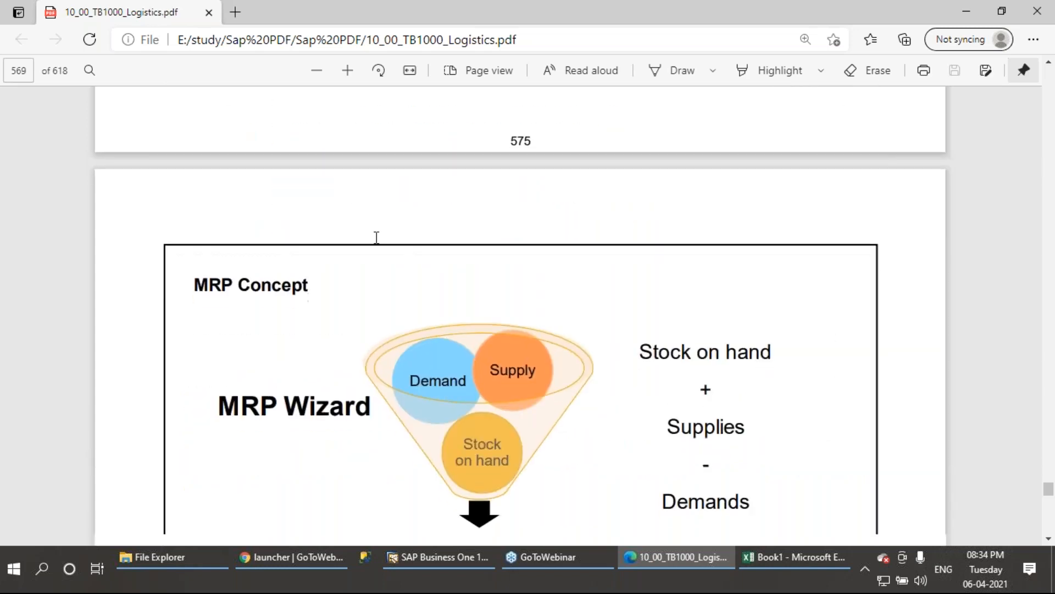
scroll(377, 238, "down", 4)
scroll(374, 254, "up", 2)
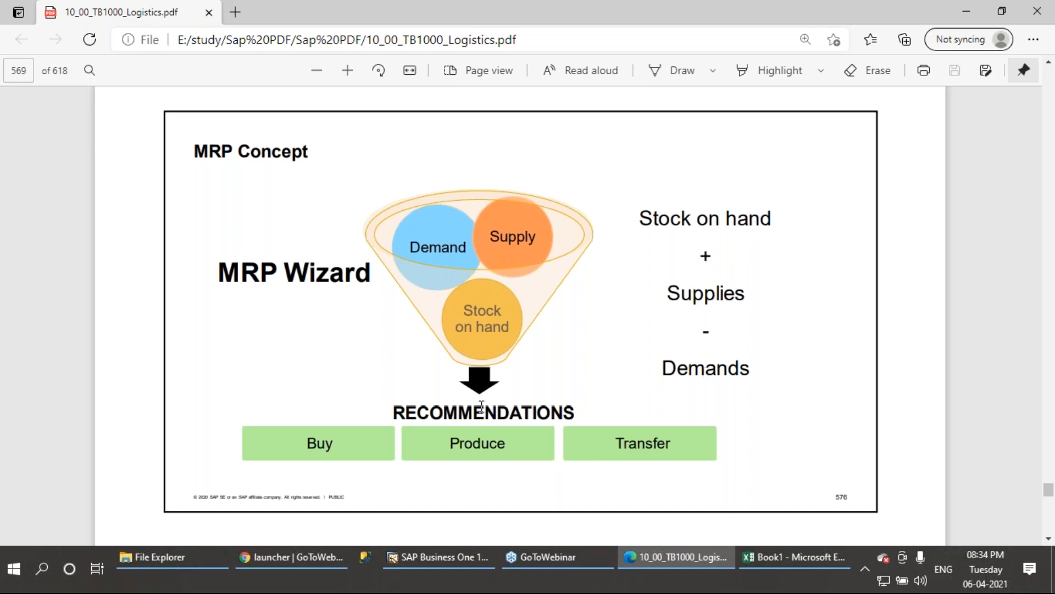
scroll(482, 406, "down", 1)
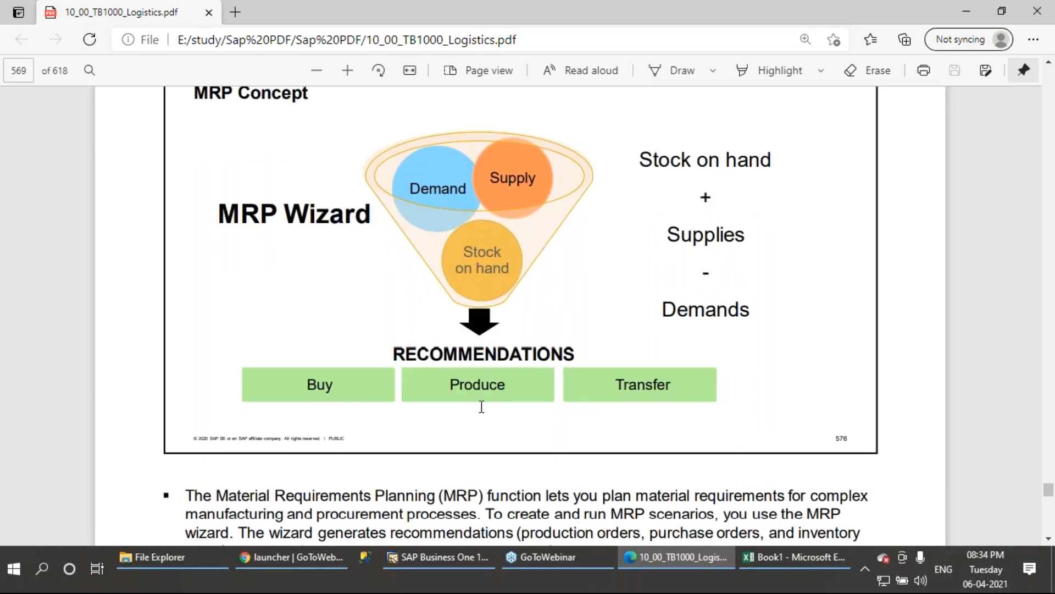
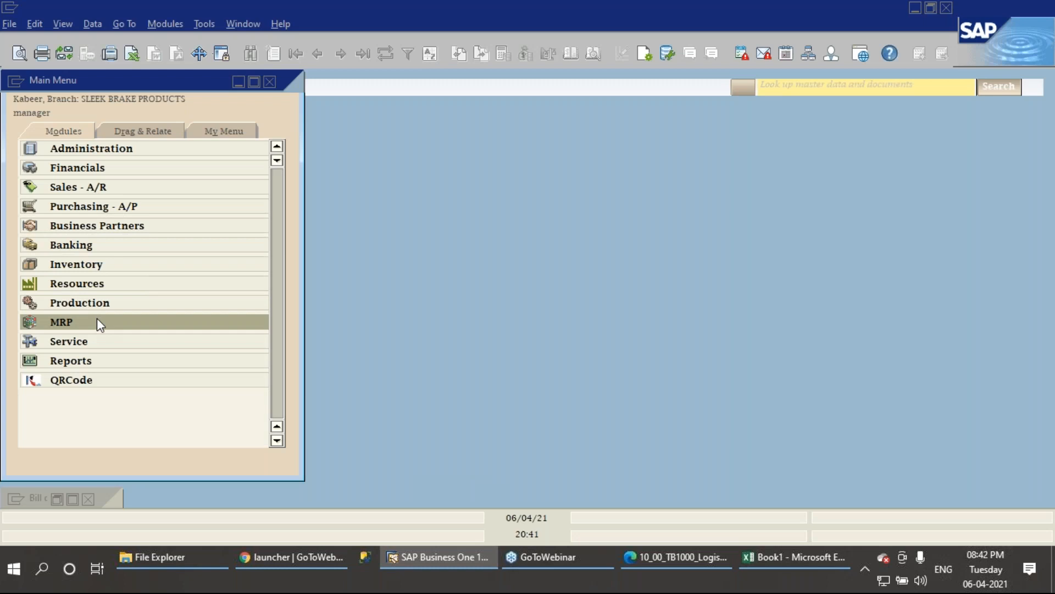
Open the item master data of W001 Wodden Plates in SAP Business One and set its planning method to MRP.
left_click(75, 262)
left_click(74, 501)
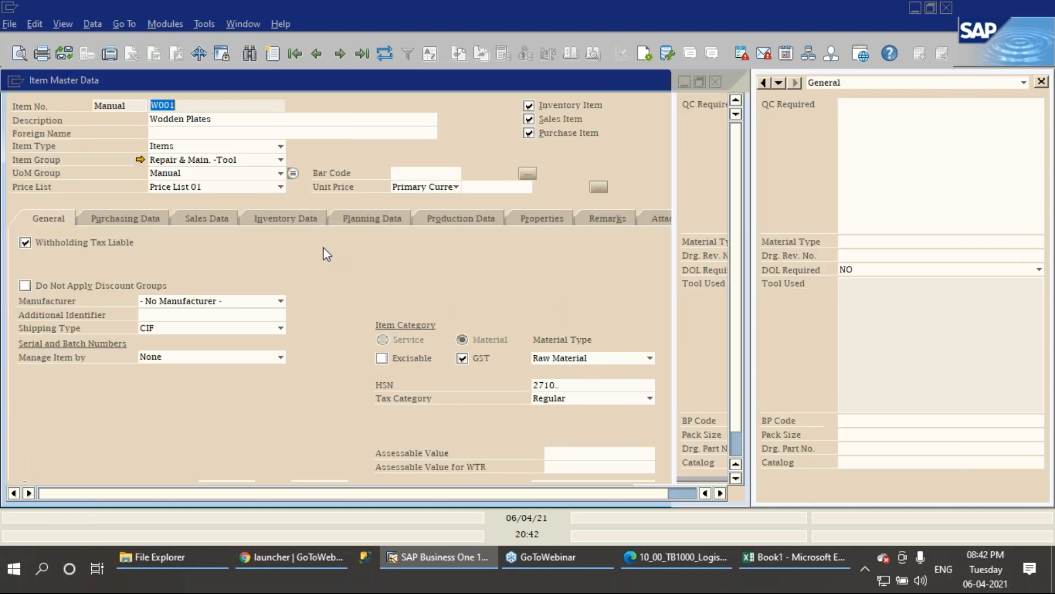
left_click(370, 222)
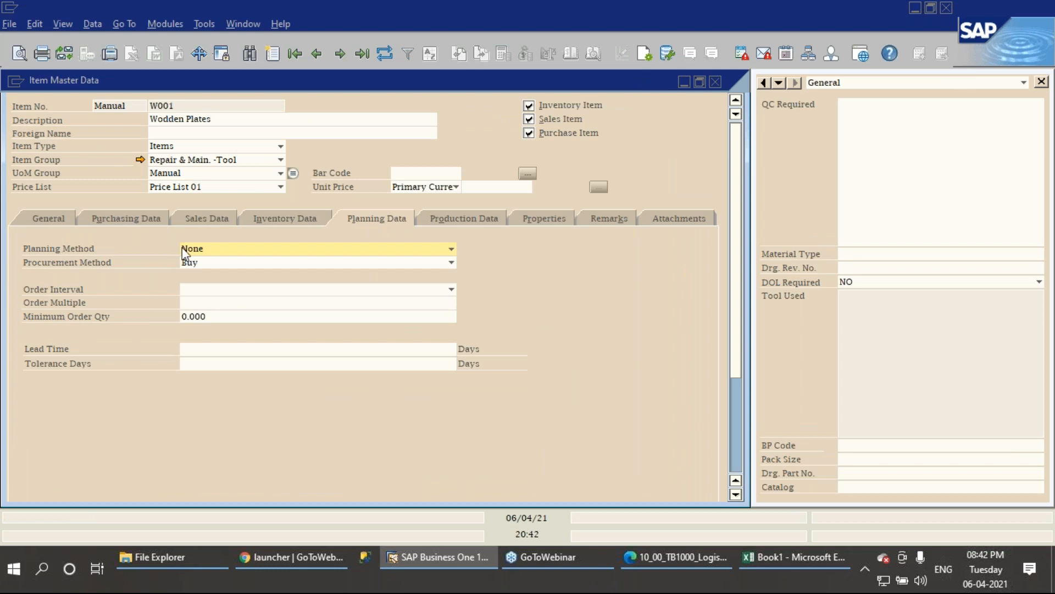
left_click(200, 249)
left_click(196, 260)
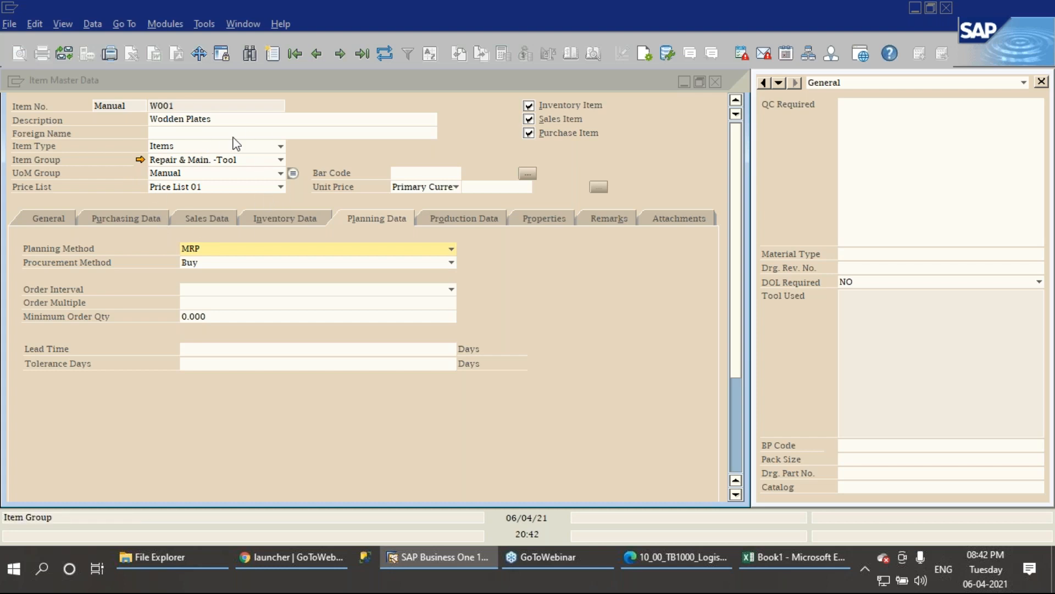
left_click(201, 252)
left_click(202, 262)
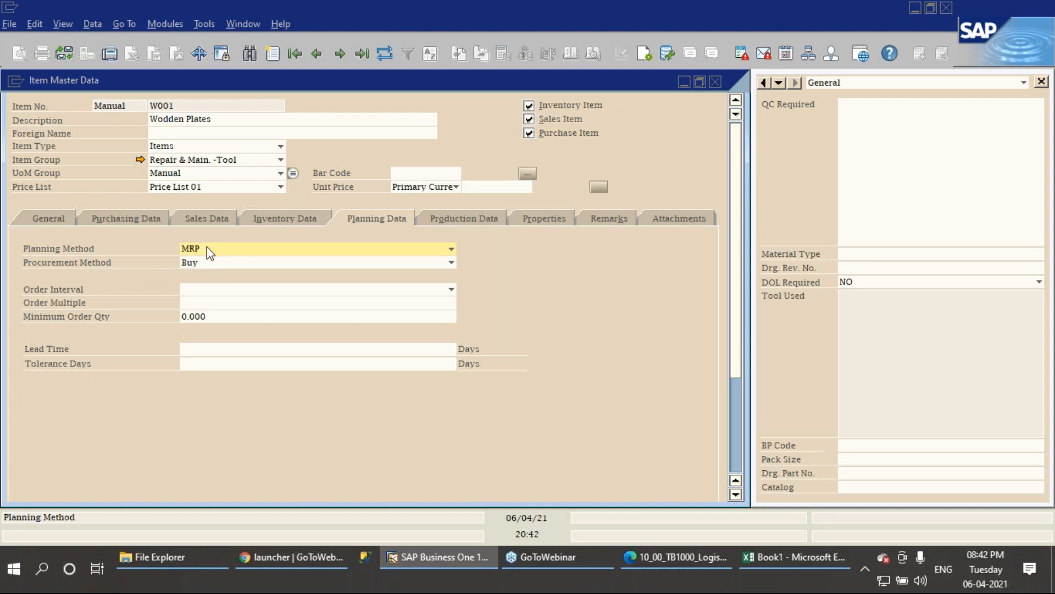
Review the Buy and Make procurement methods in W001's planning data and set the procurement method to Make.
left_click(208, 250)
left_click(207, 247)
left_click(192, 265)
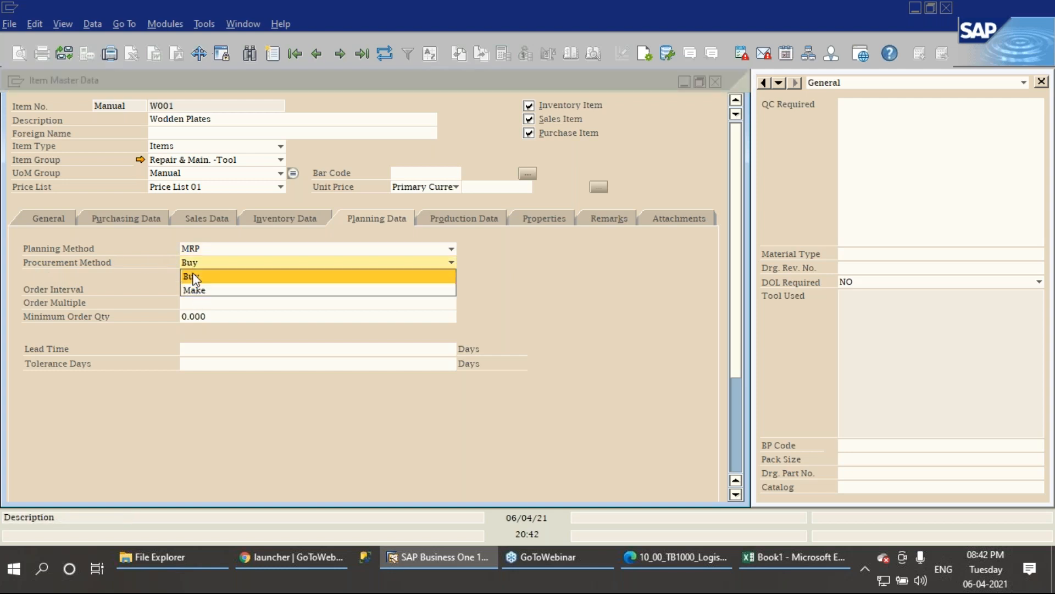
left_click(192, 275)
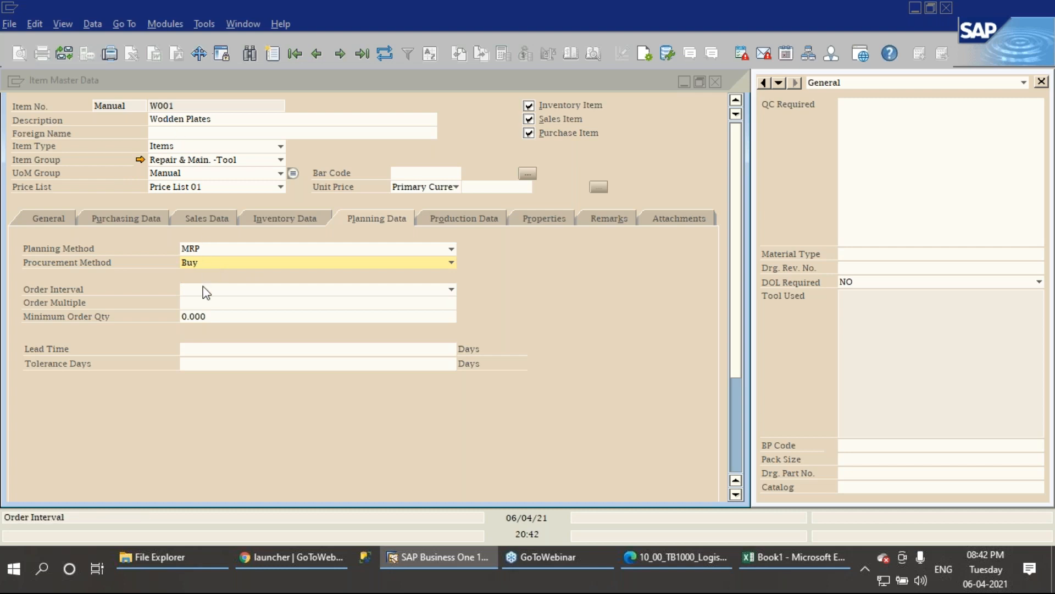
left_click(192, 269)
left_click(197, 290)
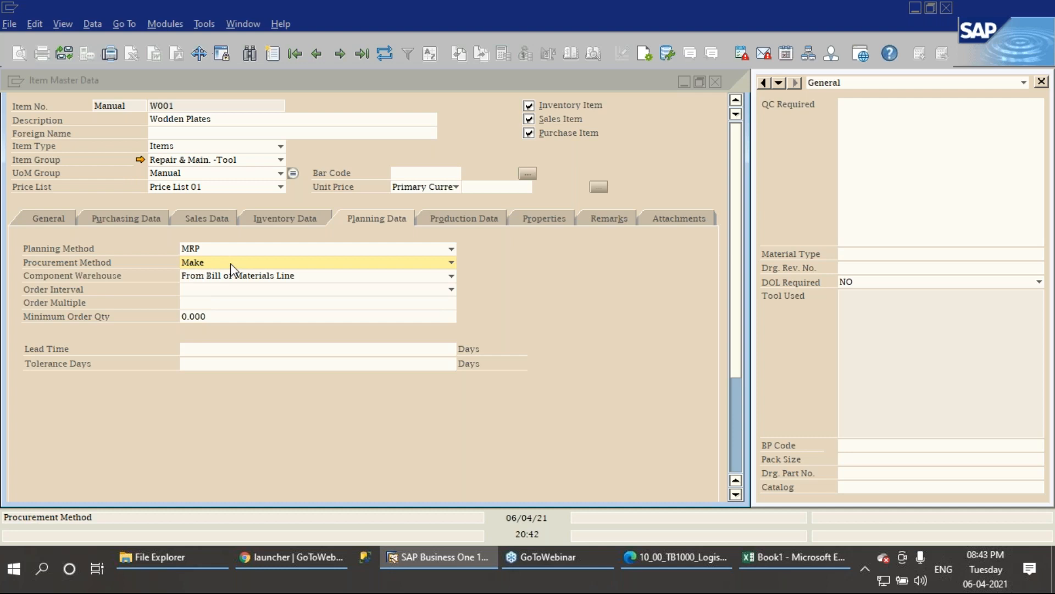
left_click(447, 219)
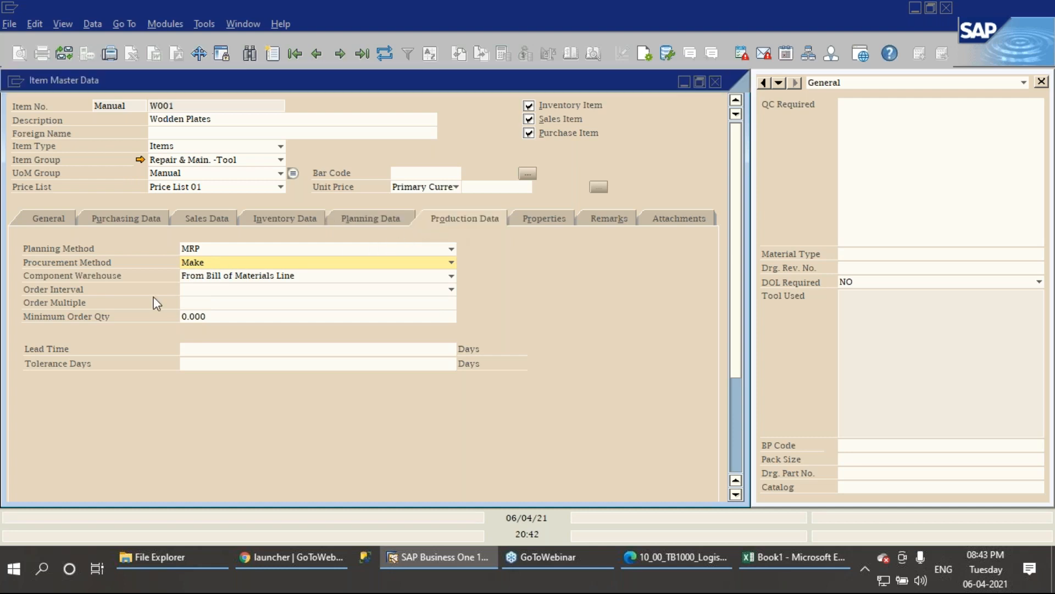
left_click(363, 220)
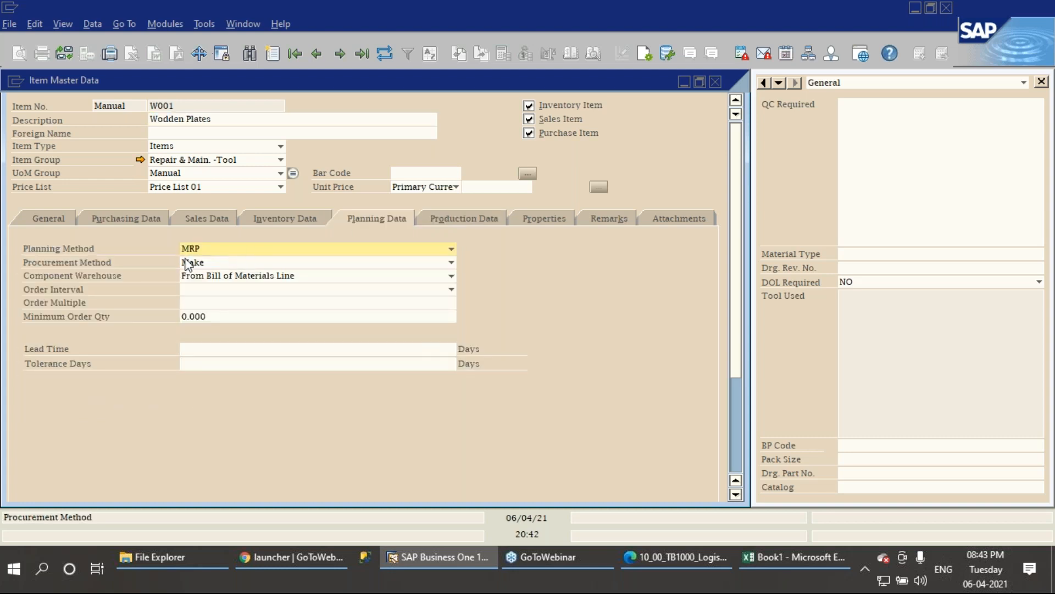
left_click(202, 265)
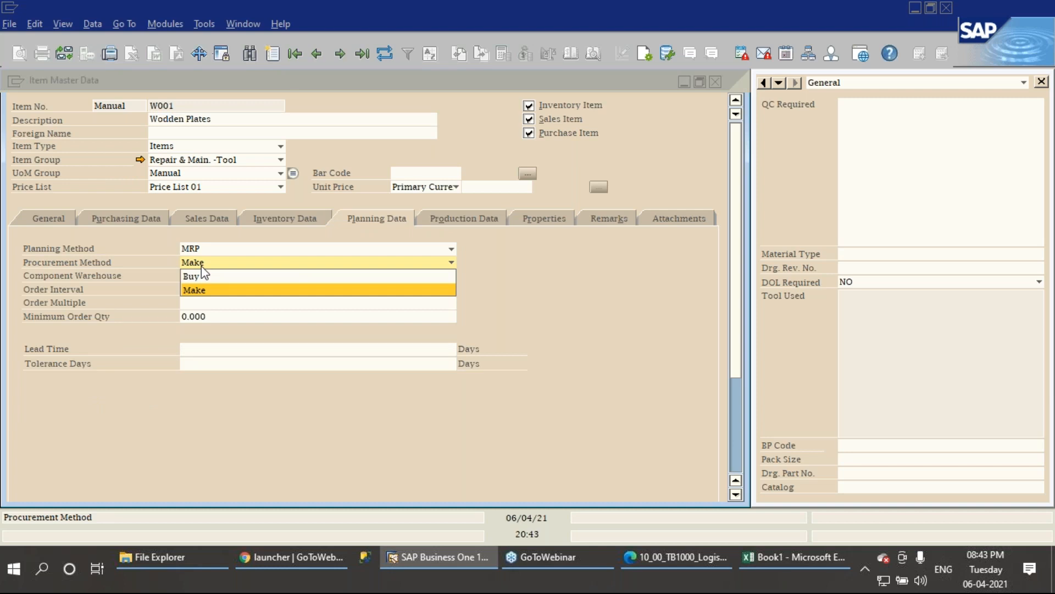
left_click(202, 267)
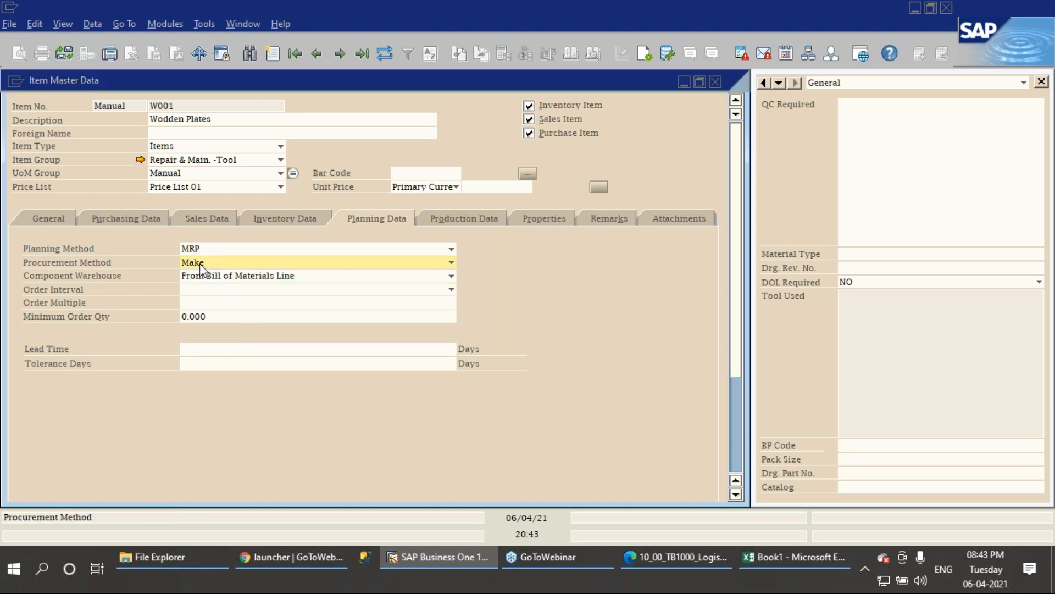
Switch to the logistics PDF in the browser and read the Item Master Data – Planning Data slide with its notes.
left_click(651, 566)
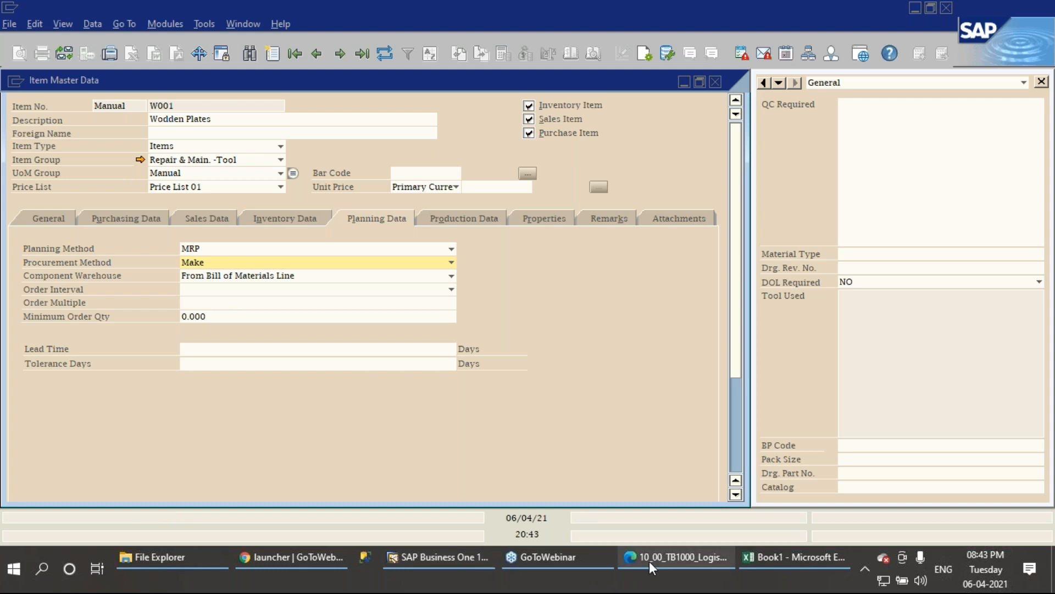
scroll(721, 436, "up", 6)
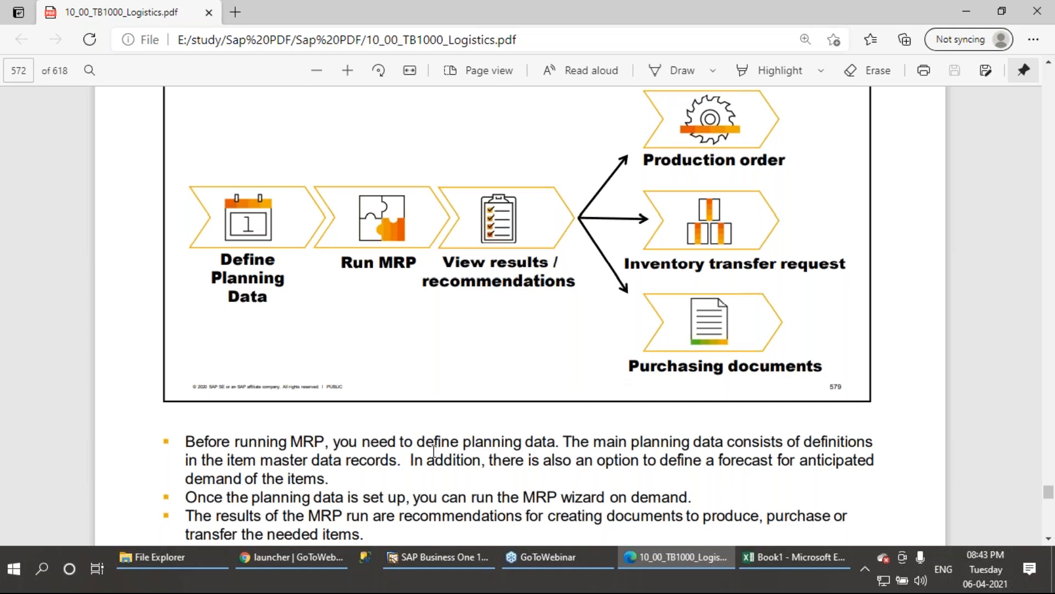
scroll(808, 367, "down", 6)
scroll(432, 434, "down", 10)
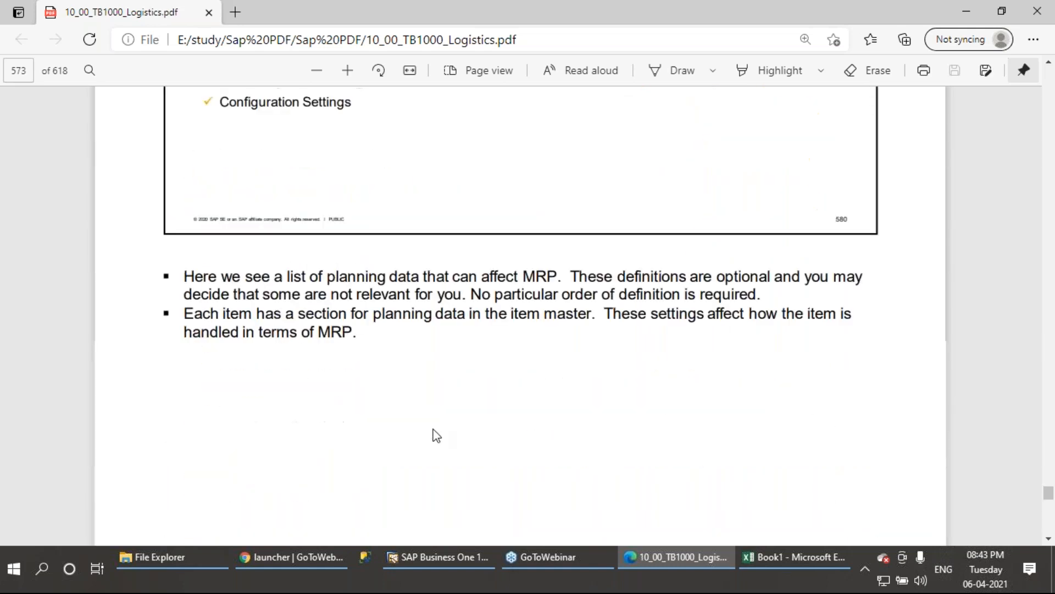
scroll(434, 434, "up", 3)
scroll(436, 435, "down", 12)
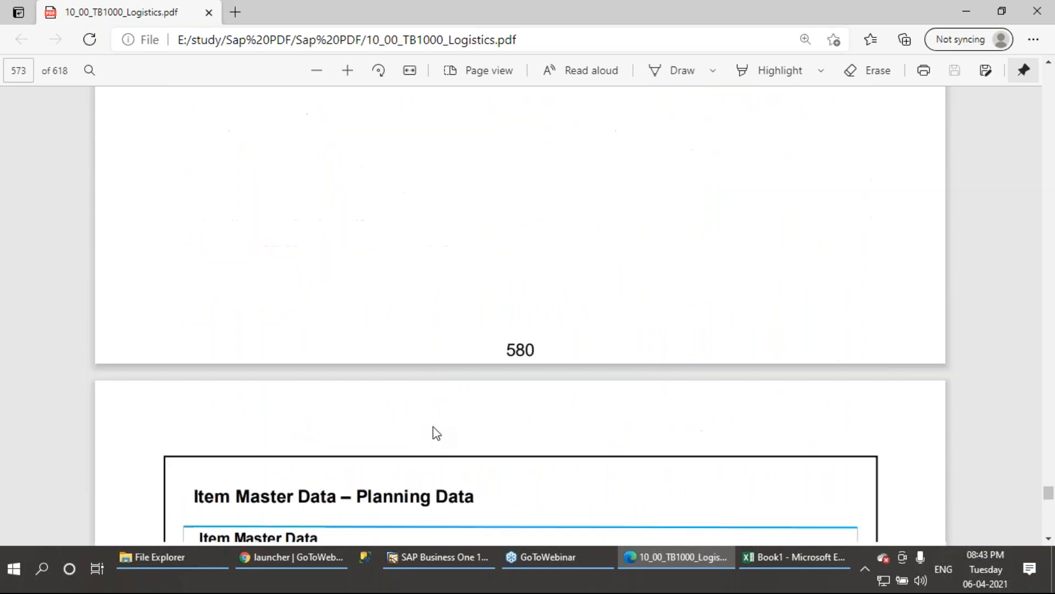
scroll(436, 434, "down", 2)
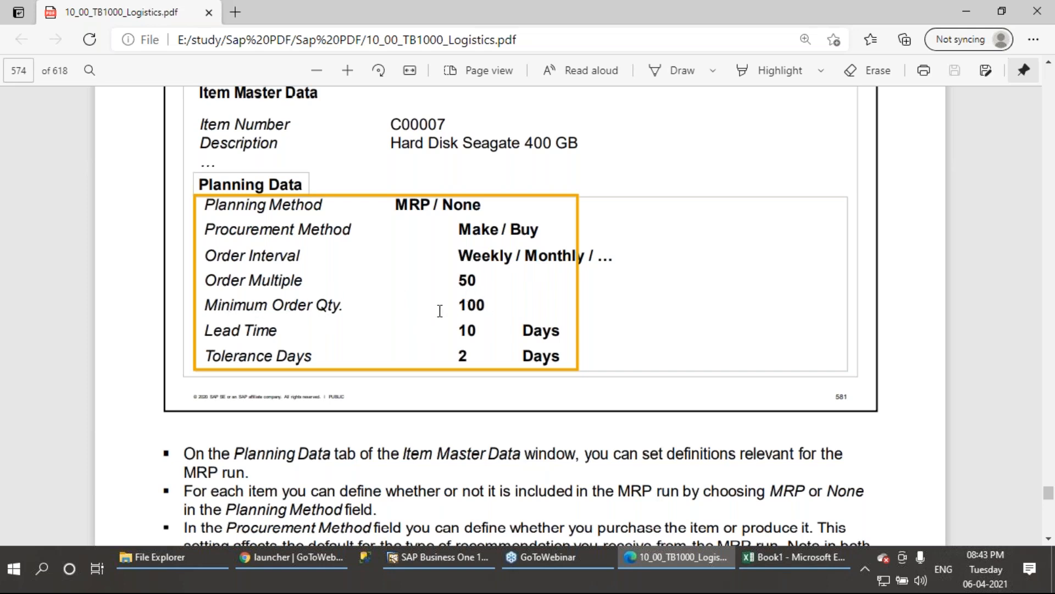
scroll(402, 319, "down", 1)
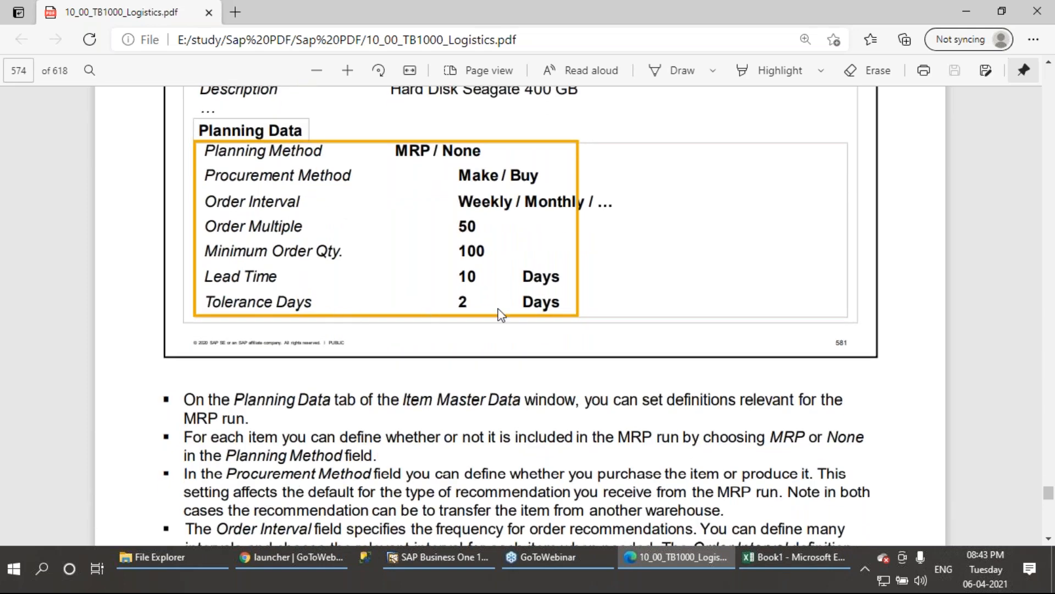
scroll(500, 314, "down", 3)
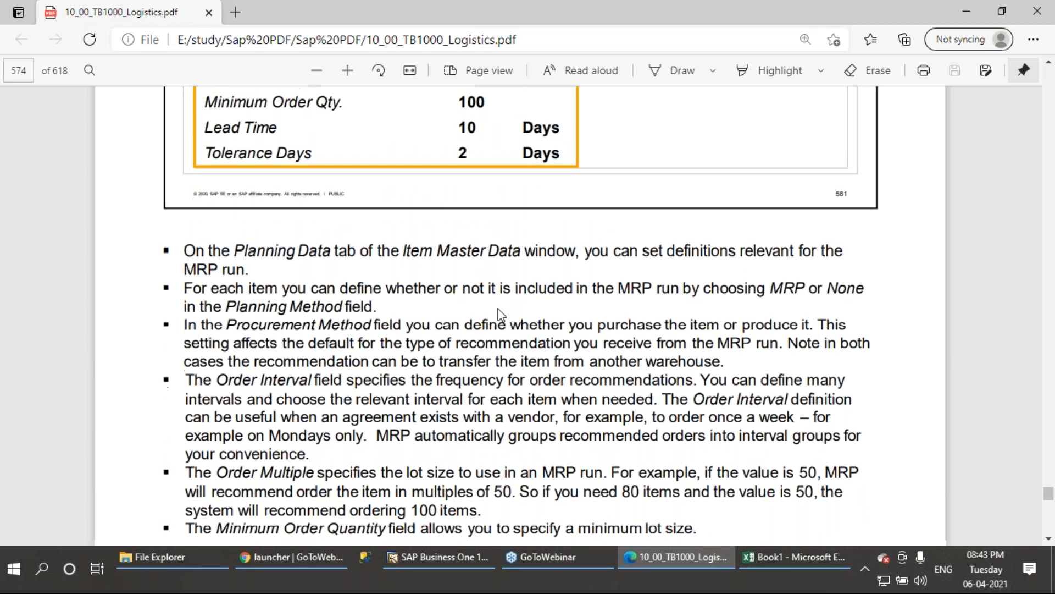
Examine the Bill of Materials slide showing the printer, its components and its lead time.
scroll(501, 315, "down", 15)
scroll(498, 310, "up", 3)
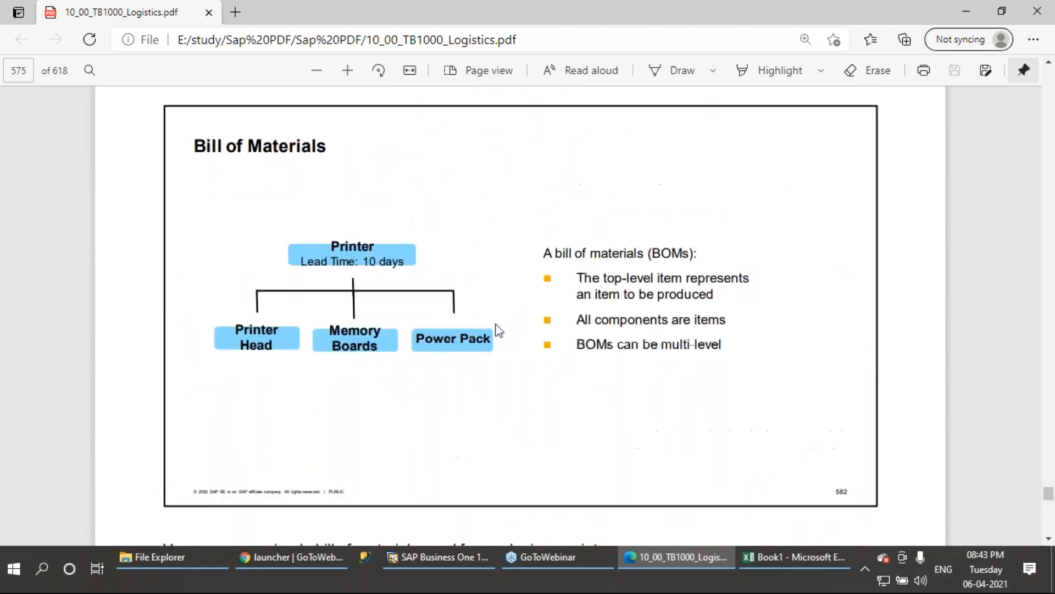
scroll(499, 330, "up", 1)
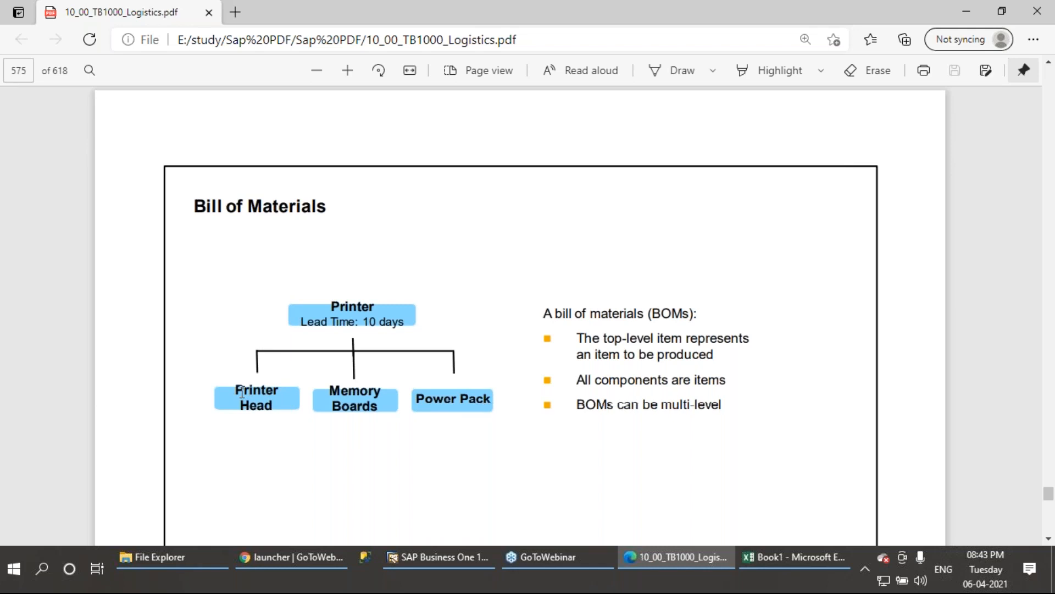
mouse_move(317, 304)
left_mouse_down()
mouse_move(349, 304)
mouse_move(330, 318)
left_mouse_up()
left_click(487, 360)
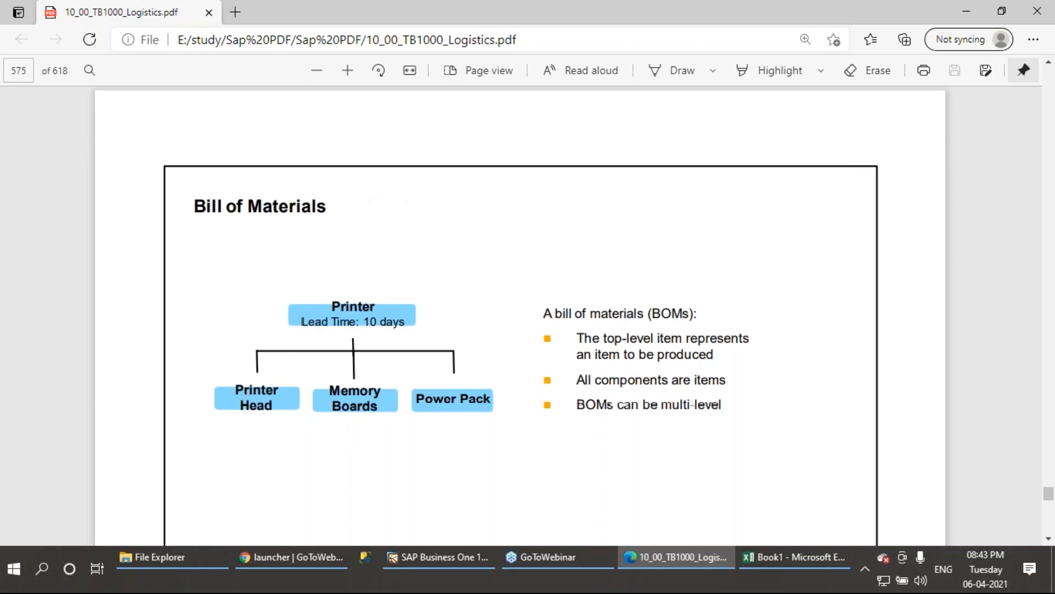
Examine the Defining Planning Data: Forecast slide, marking the word Forecast in its title.
scroll(487, 342, "down", 15)
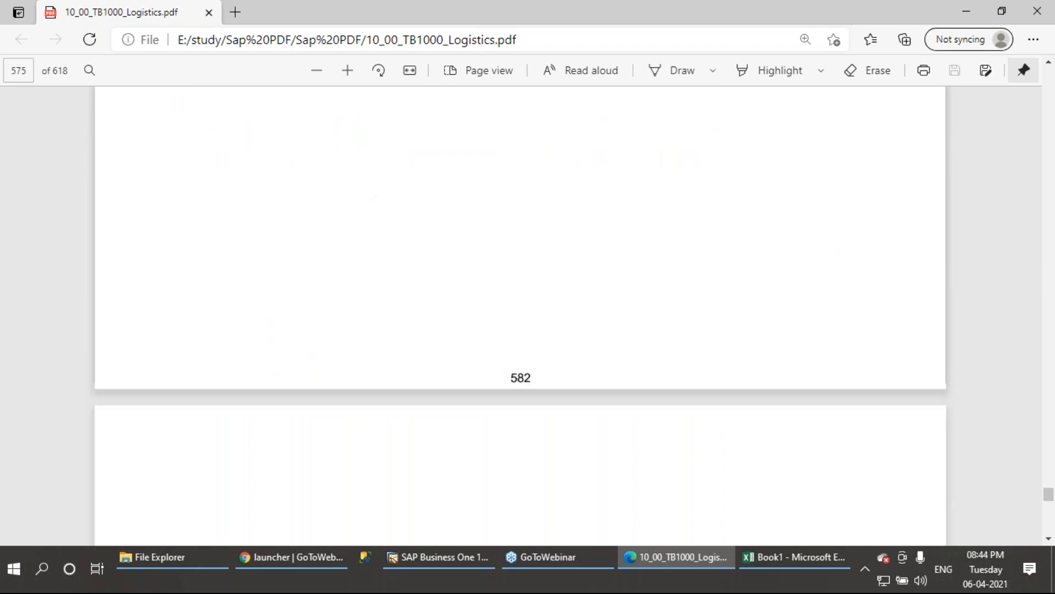
scroll(487, 342, "down", 3)
scroll(487, 342, "up", 1)
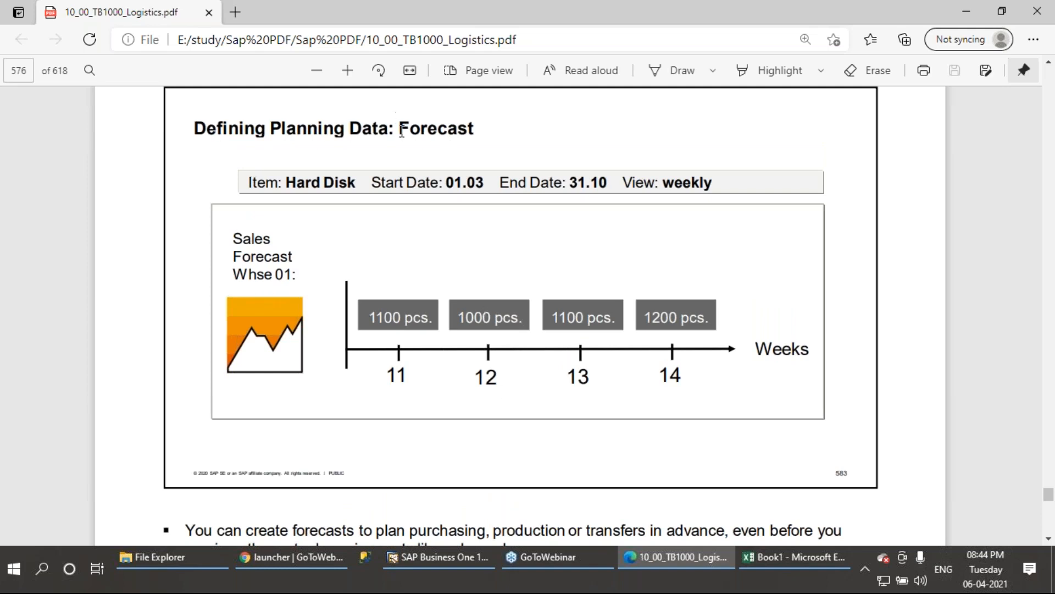
left_click_drag(397, 128, 505, 127)
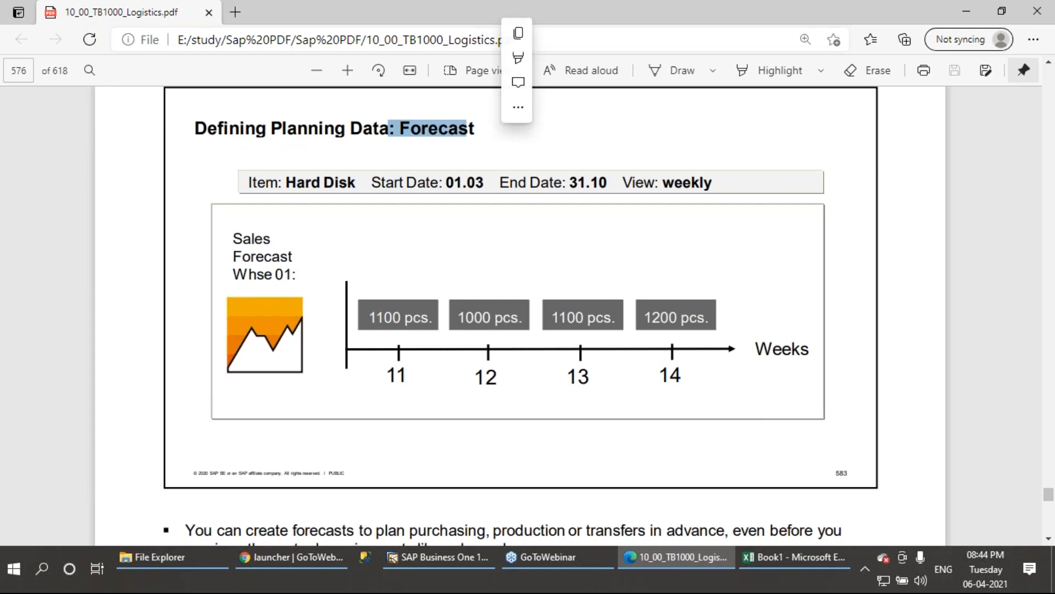
left_click(505, 128)
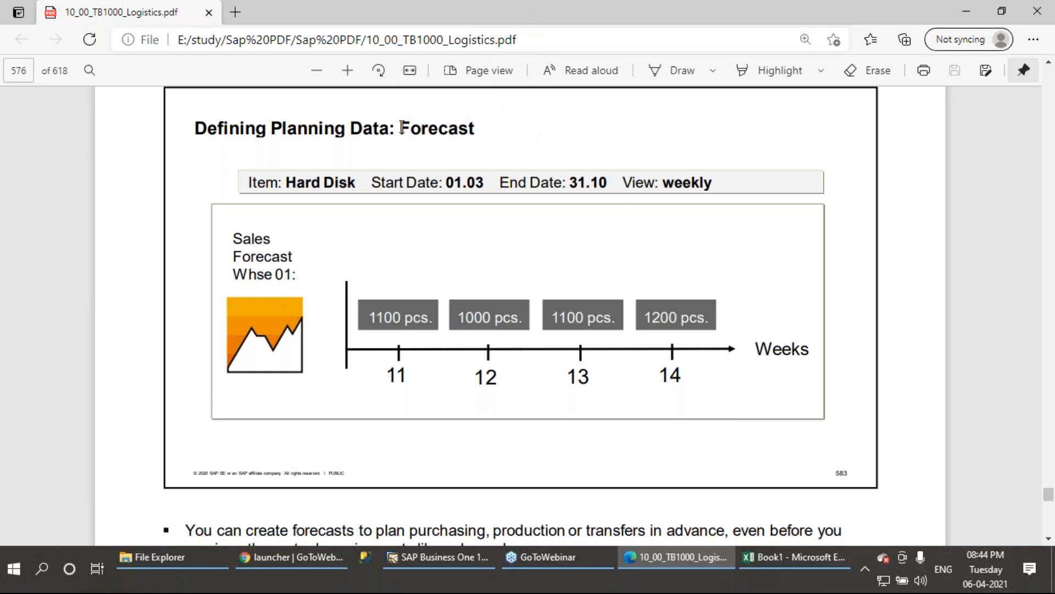
left_click_drag(403, 128, 483, 127)
left_click(476, 220)
Switch back to SAP Business One and close the item master data of W001.
left_click(434, 556)
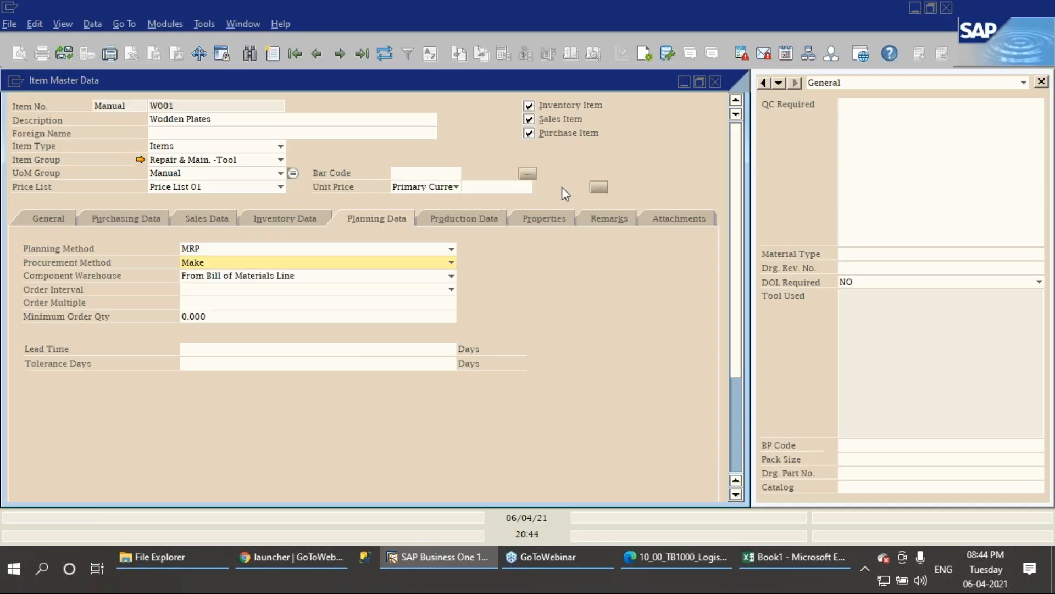
left_click(715, 83)
left_click(457, 335)
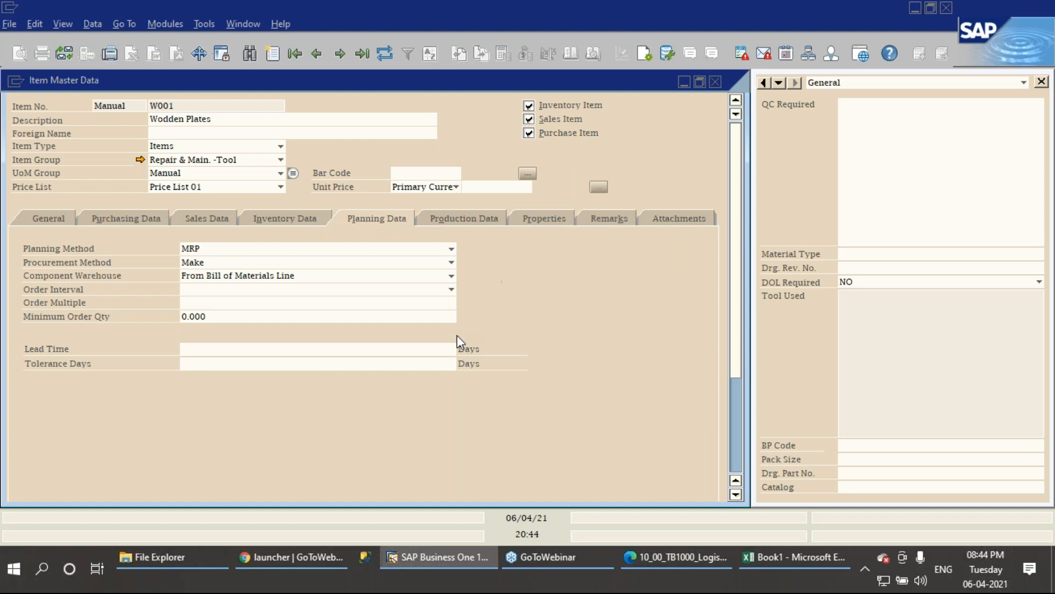
left_click(715, 82)
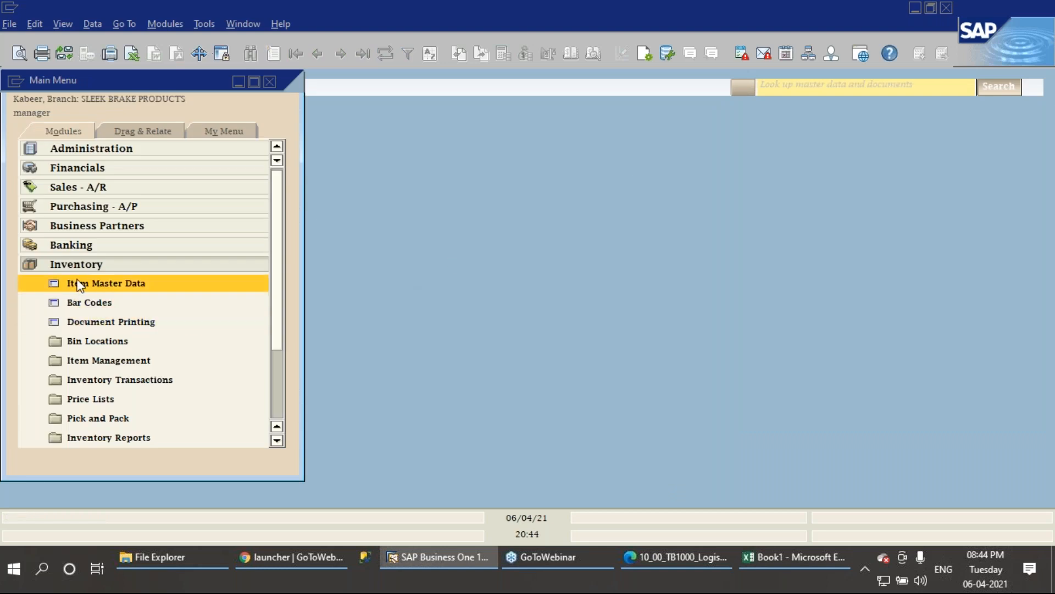
Open the Forecasts window of the MRP module.
left_click(67, 266)
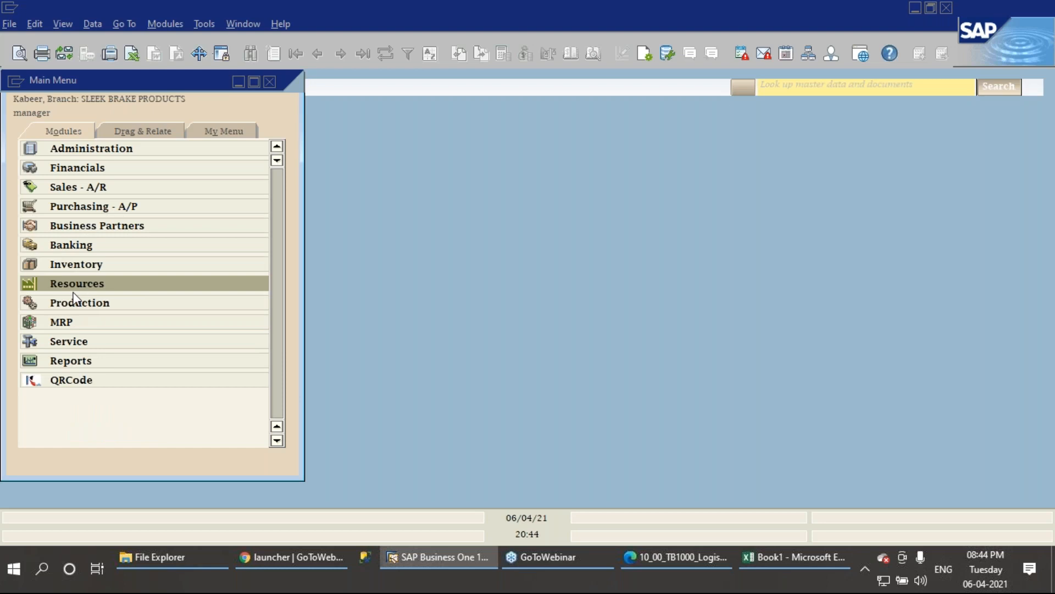
left_click(71, 320)
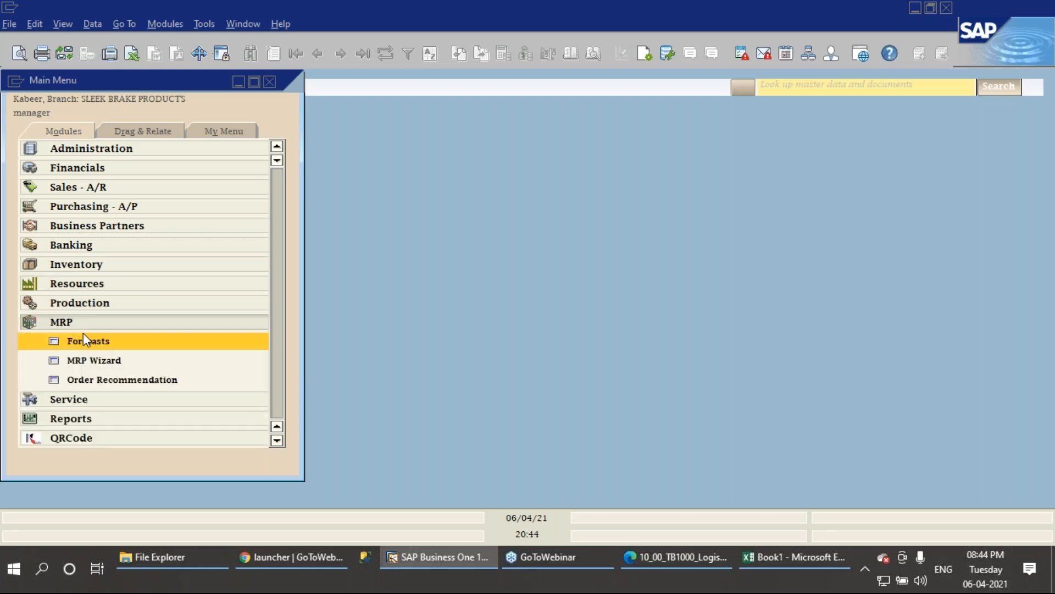
left_click(88, 341)
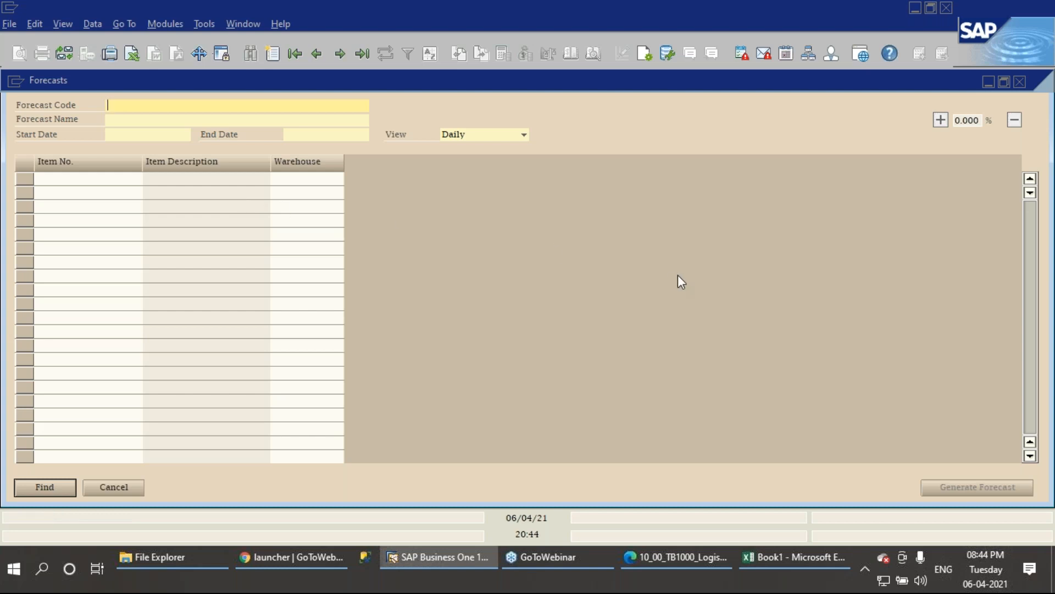
Review the forecast's Daily, Weekly and Monthly view options and set the view to Weekly.
left_click(483, 136)
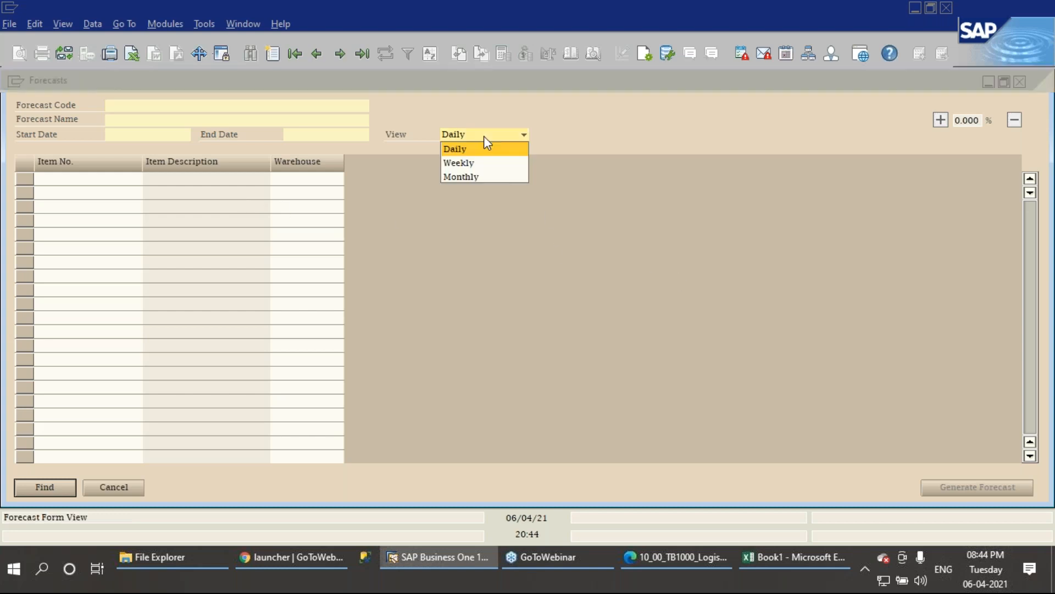
left_click(451, 153)
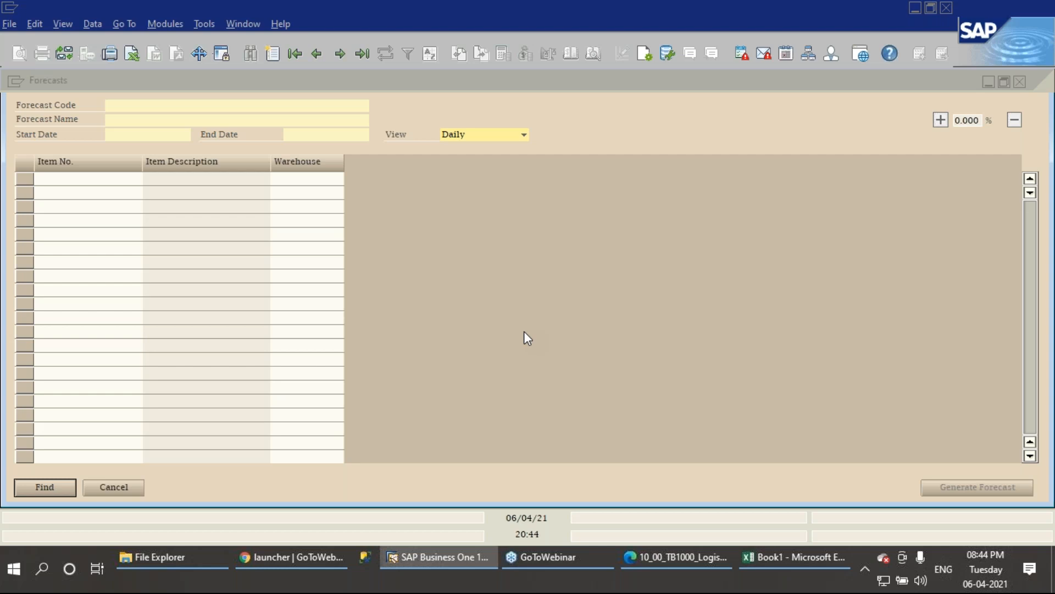
left_click(467, 140)
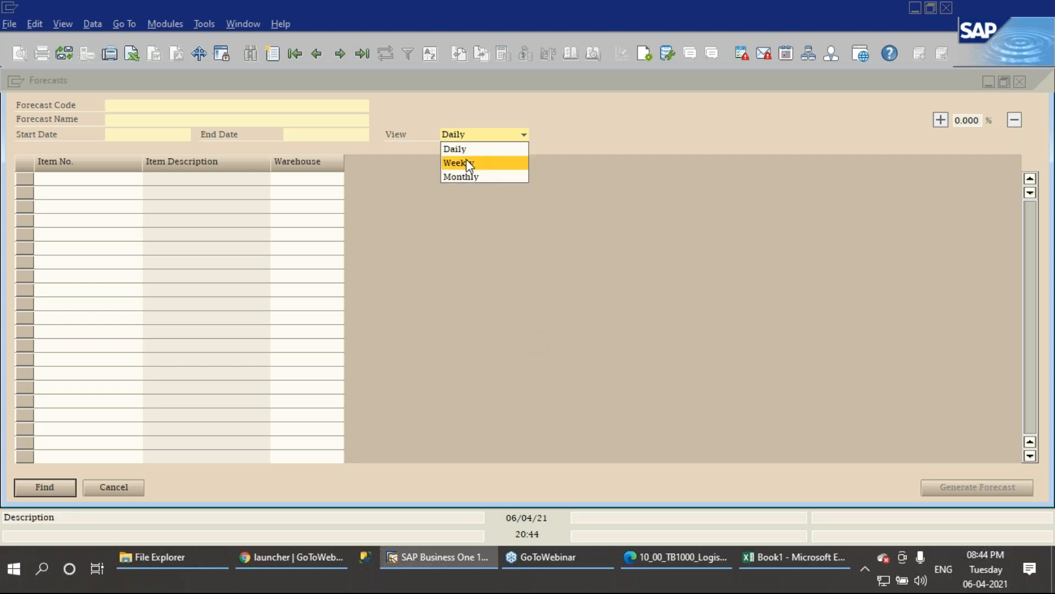
left_click(629, 374)
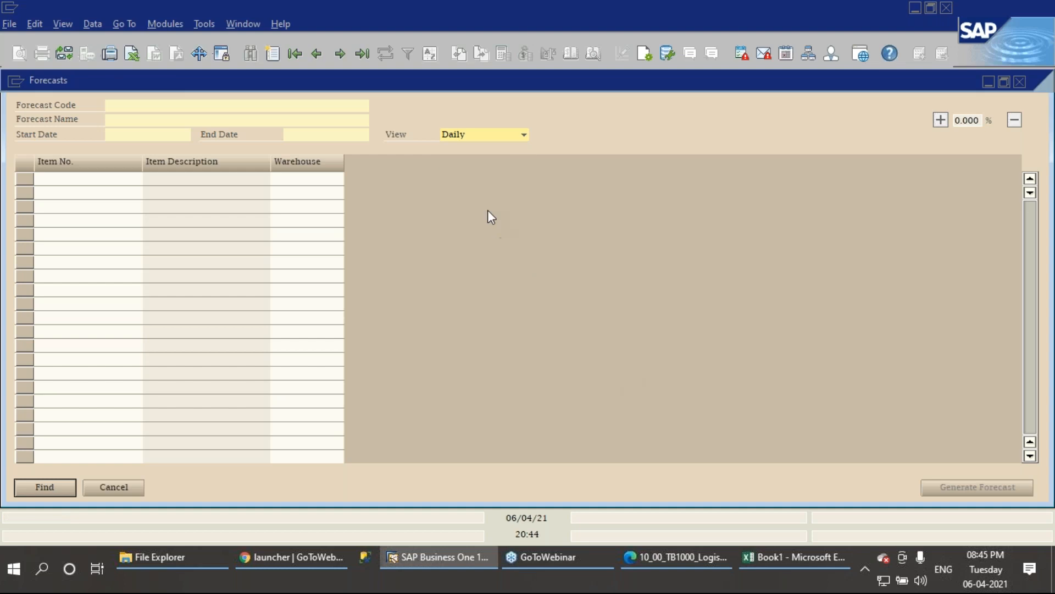
left_click(453, 136)
left_click(453, 161)
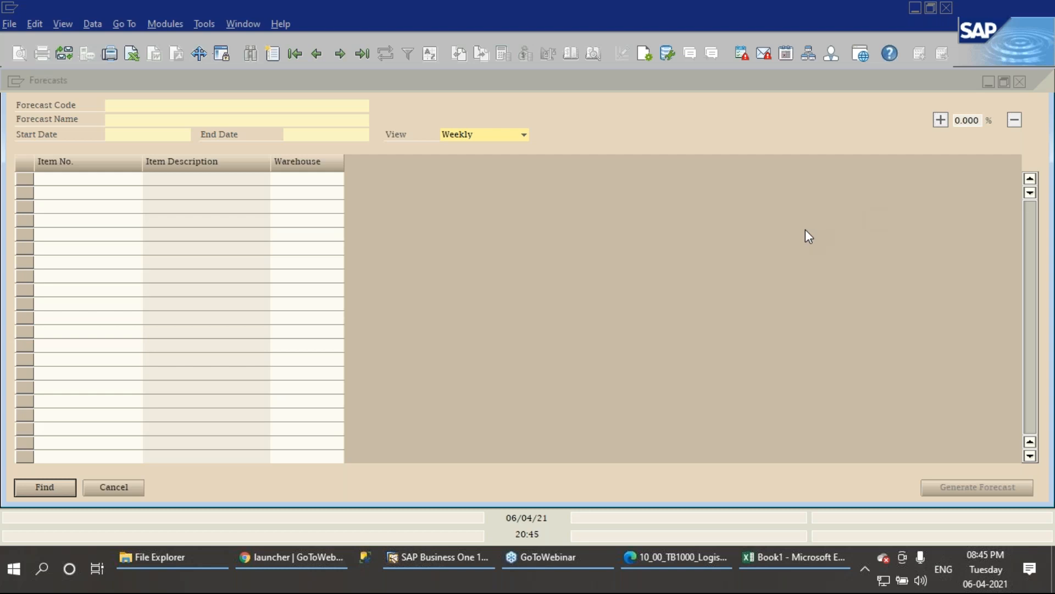
Review the forecast's Monthly, Weekly and Daily view options and close the Forecasts window.
left_click(464, 138)
left_click(461, 170)
left_click(476, 135)
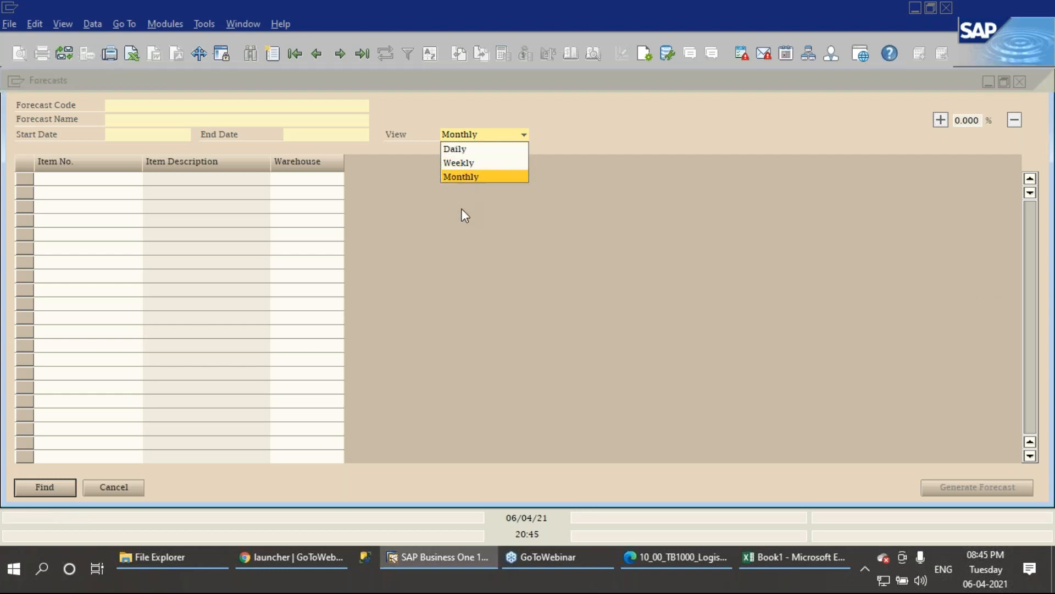
left_click(453, 177)
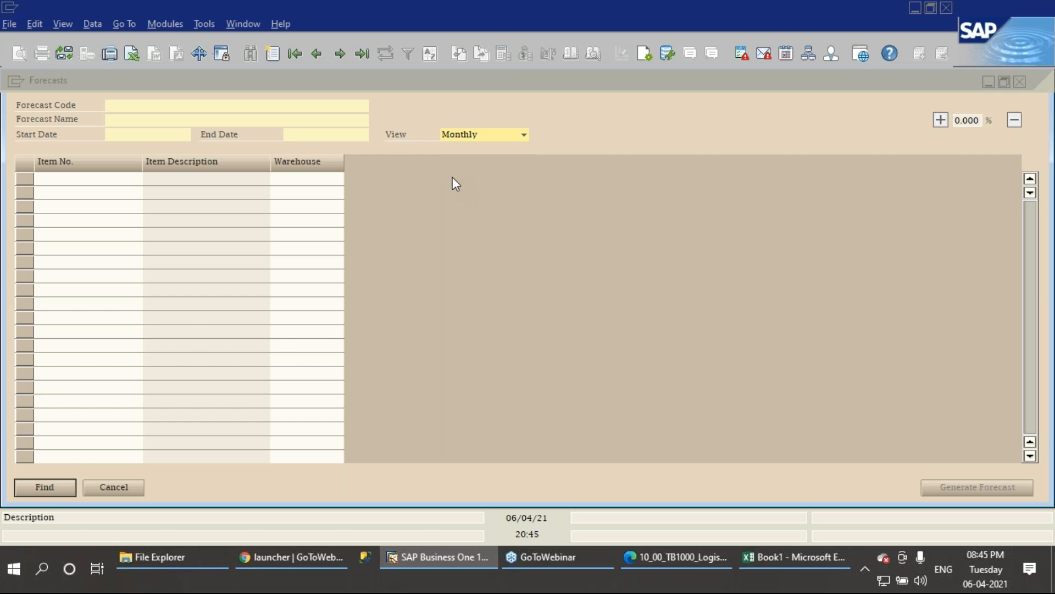
left_click(454, 137)
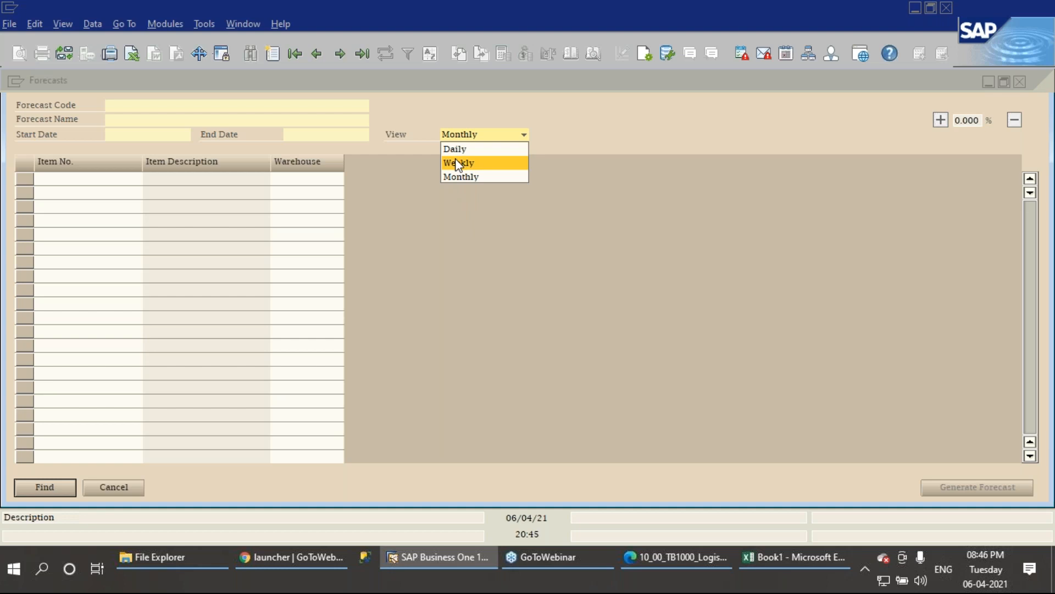
left_click(458, 164)
left_click(451, 132)
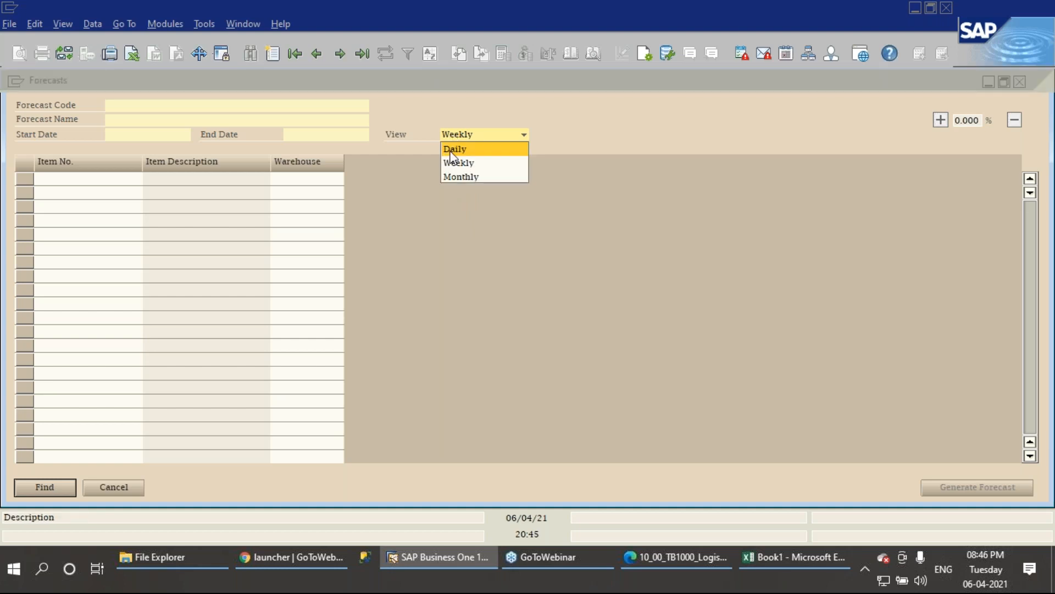
left_click(452, 150)
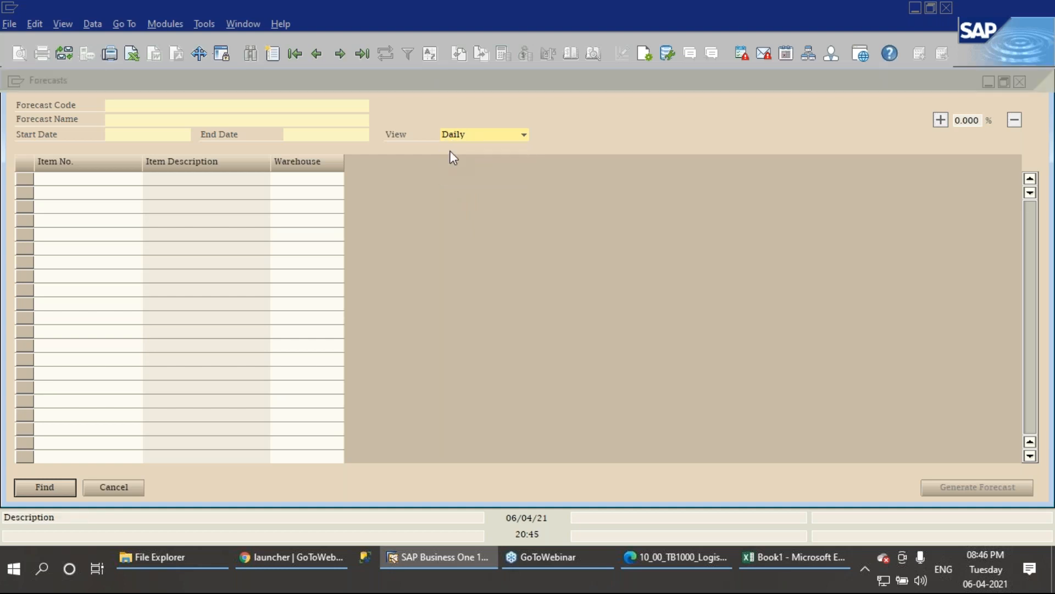
left_click(113, 487)
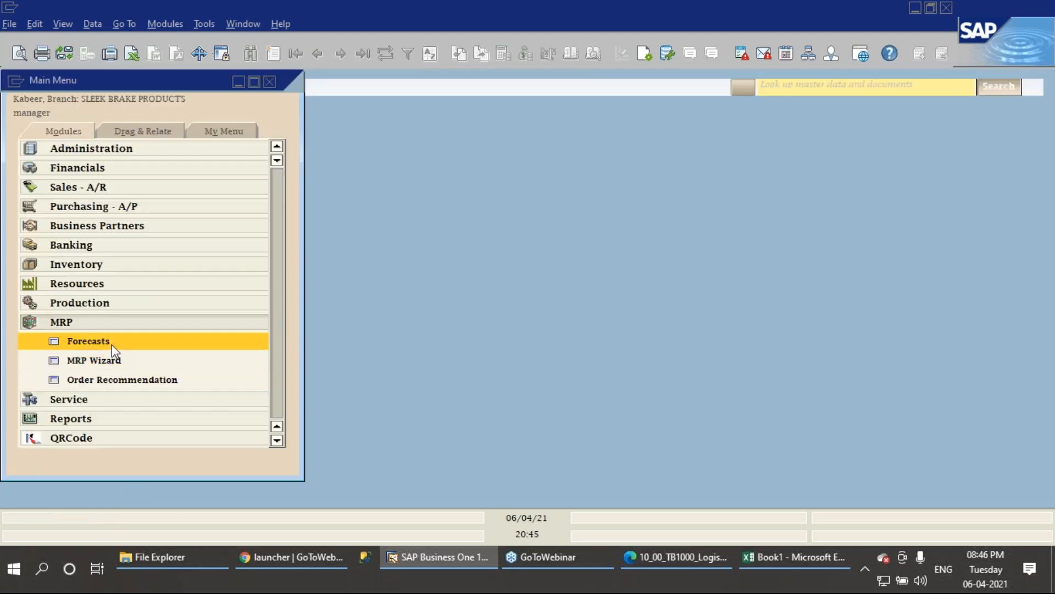
Switch to the logistics PDF in Edge and examine the weekly sales forecast timeline on the Defining Planning Data: Forecast slide.
left_click(675, 564)
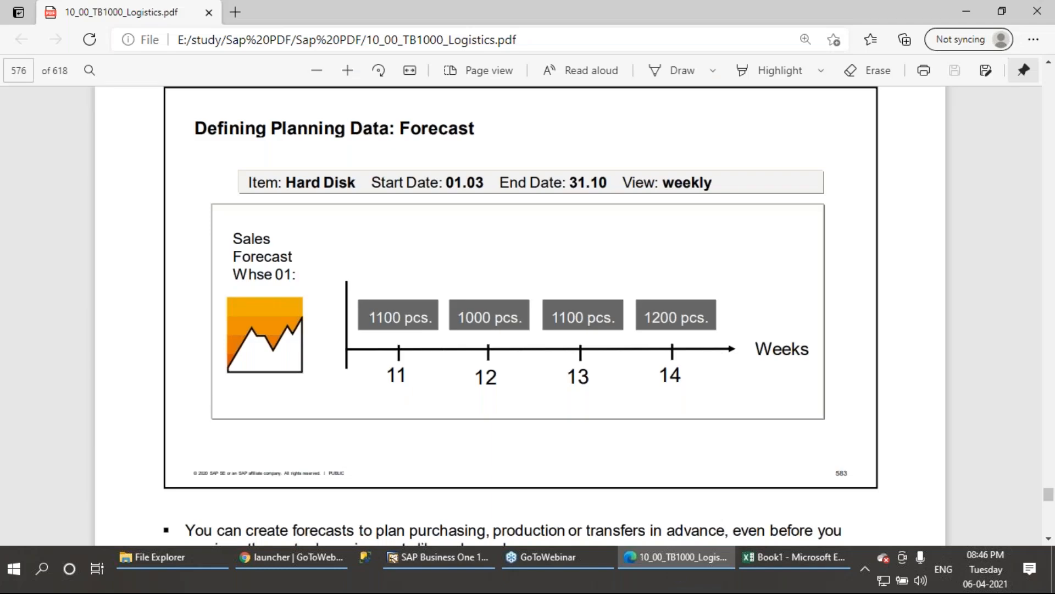
scroll(563, 371, "down", 1)
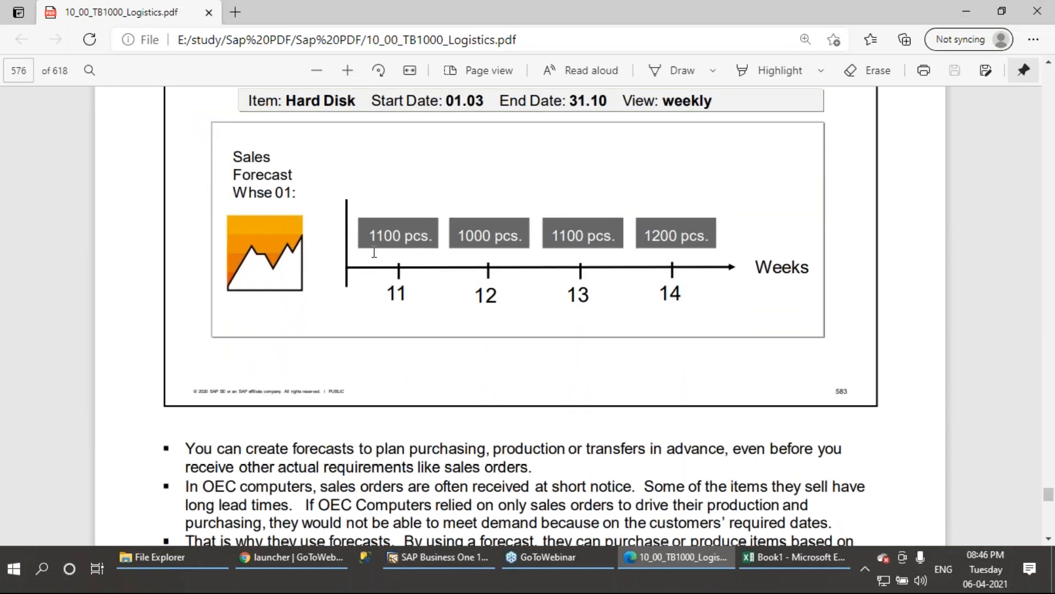
double_click(484, 294)
left_click(605, 283)
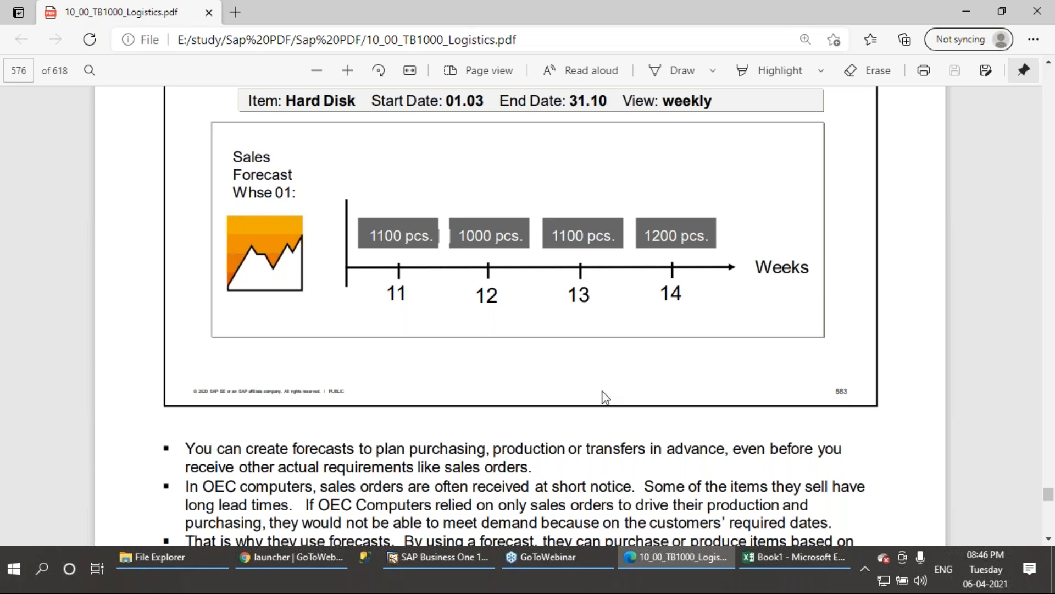
Read on through the Forecasts, Consume Forecasts and Configuration Settings slides to the Running the MRP Wizard slide.
scroll(605, 391, "down", 1)
scroll(605, 391, "down", 10)
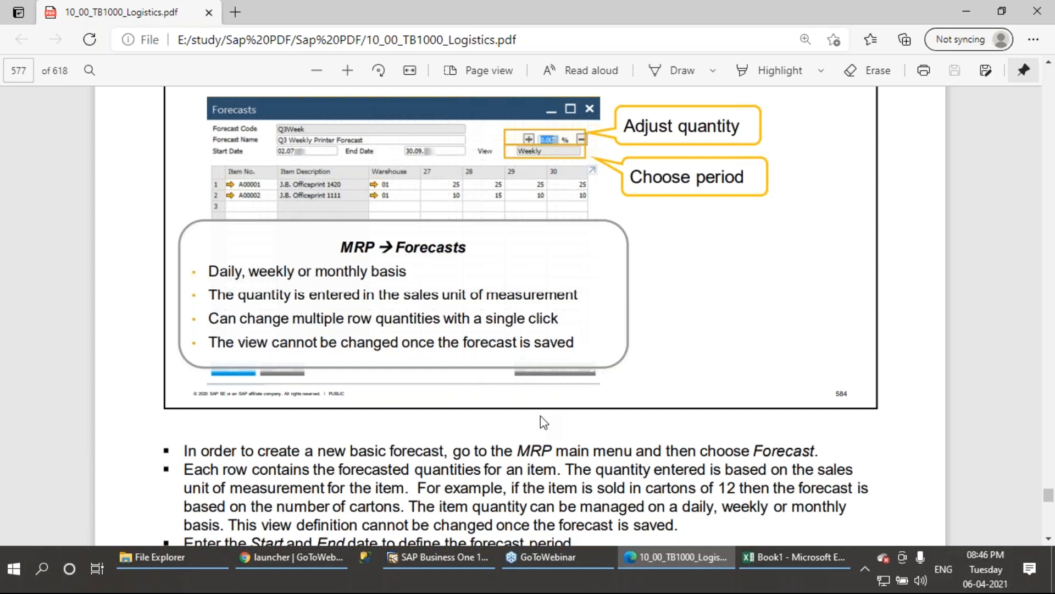
scroll(540, 416, "down", 10)
scroll(543, 420, "down", 3)
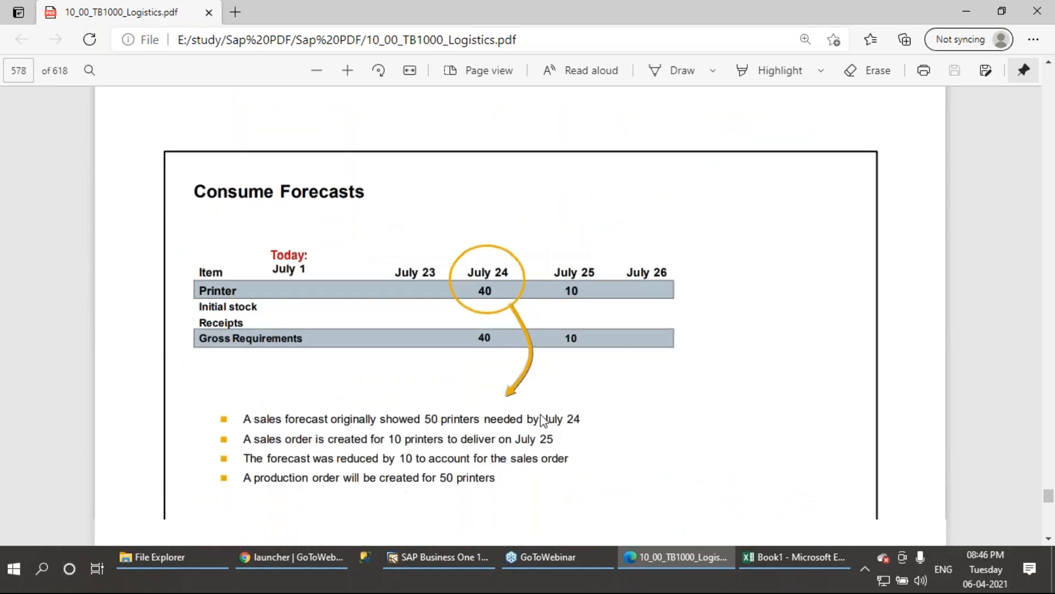
scroll(543, 421, "down", 1)
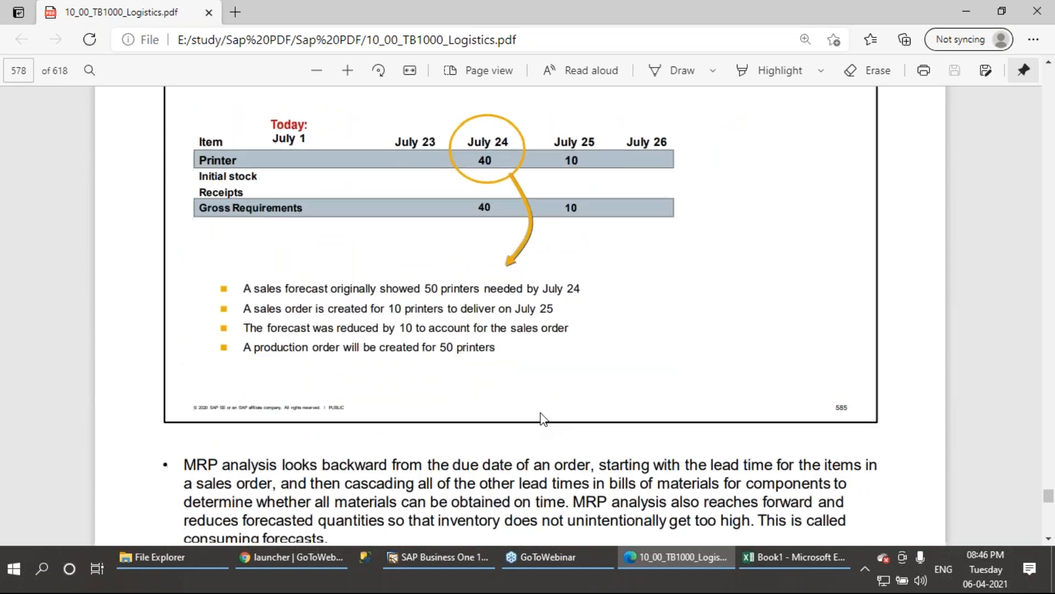
scroll(541, 417, "down", 12)
scroll(338, 294, "up", 2)
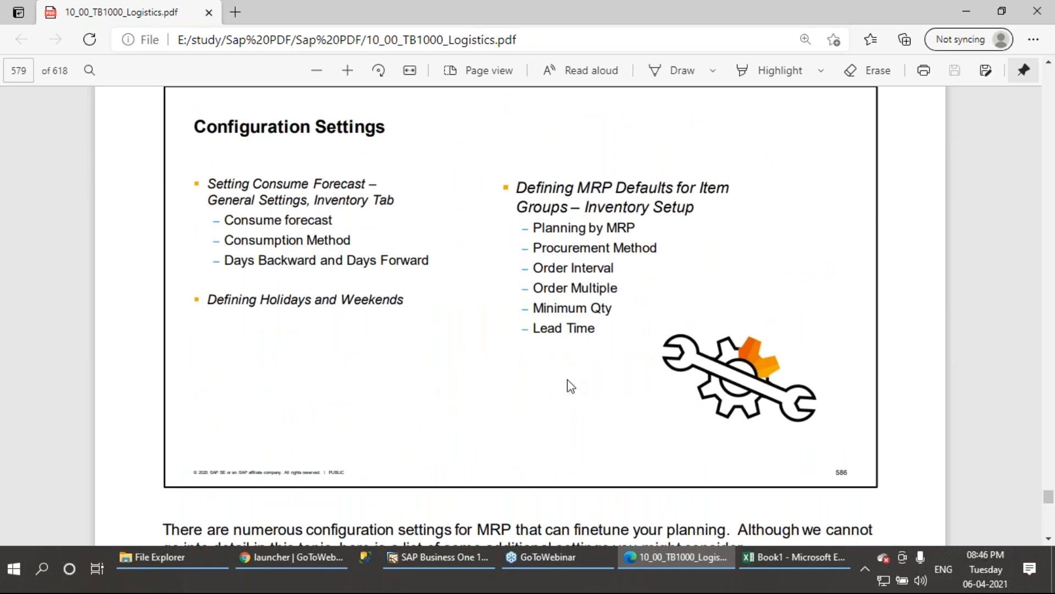
scroll(571, 386, "down", 10)
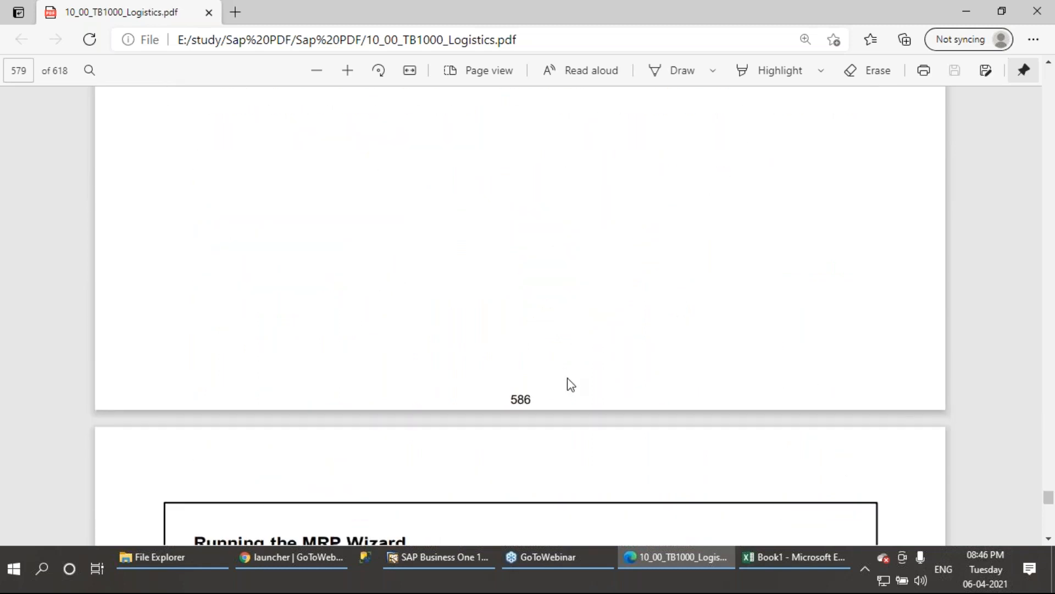
scroll(568, 379, "down", 4)
scroll(568, 379, "up", 3)
scroll(568, 379, "down", 2)
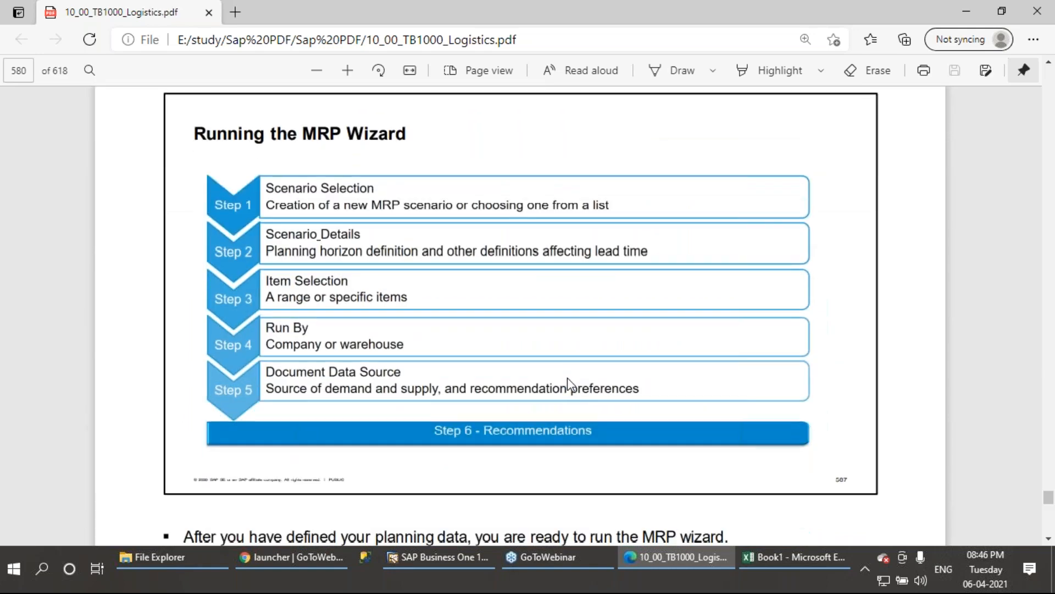
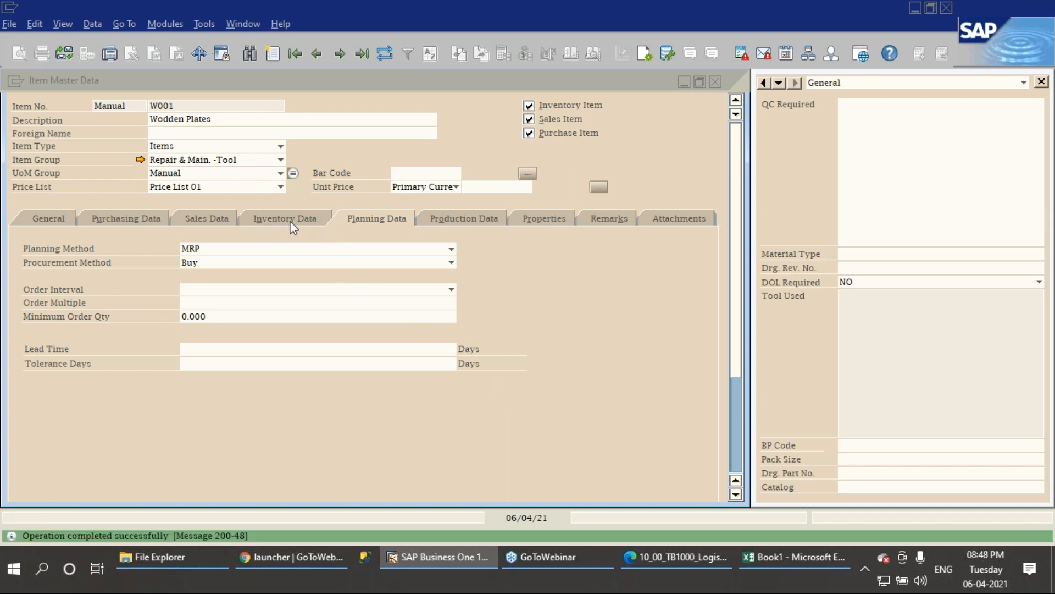
Examine the inventory data of item W001 in SAP Business One and close its item master data.
left_click(276, 220)
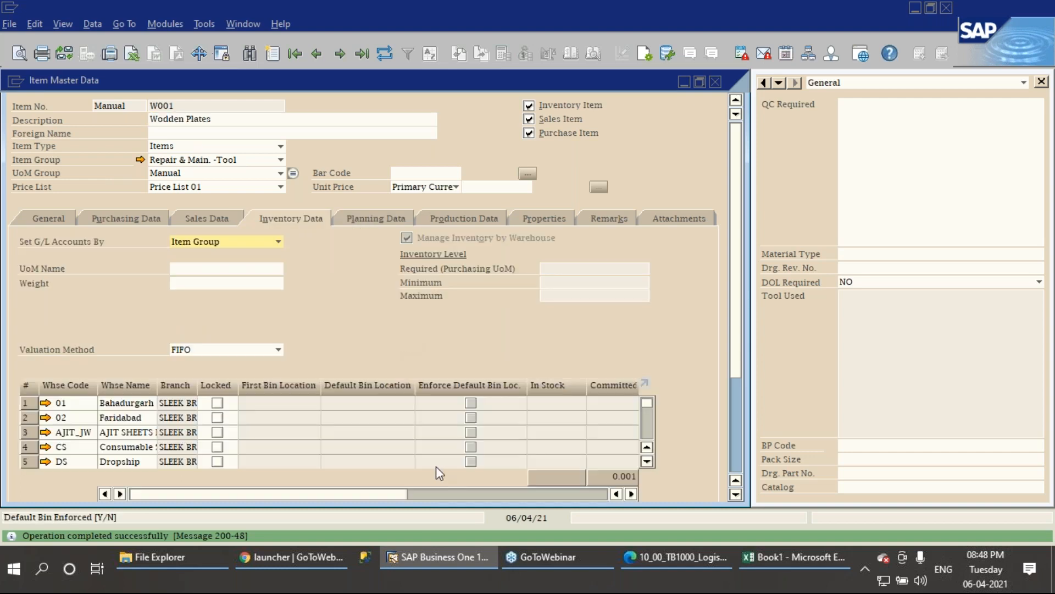
left_click(737, 458)
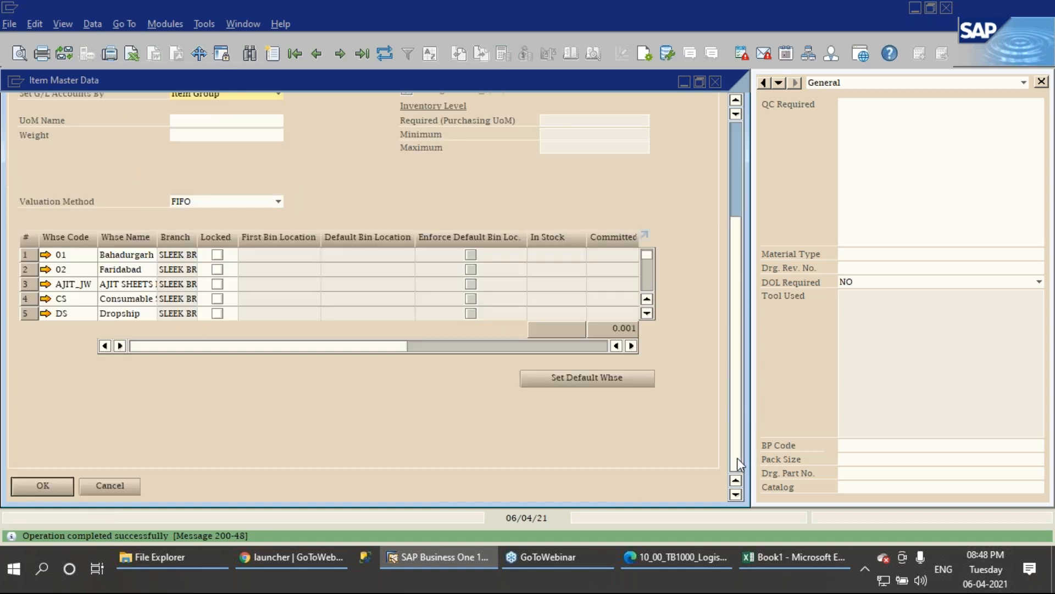
left_click(109, 486)
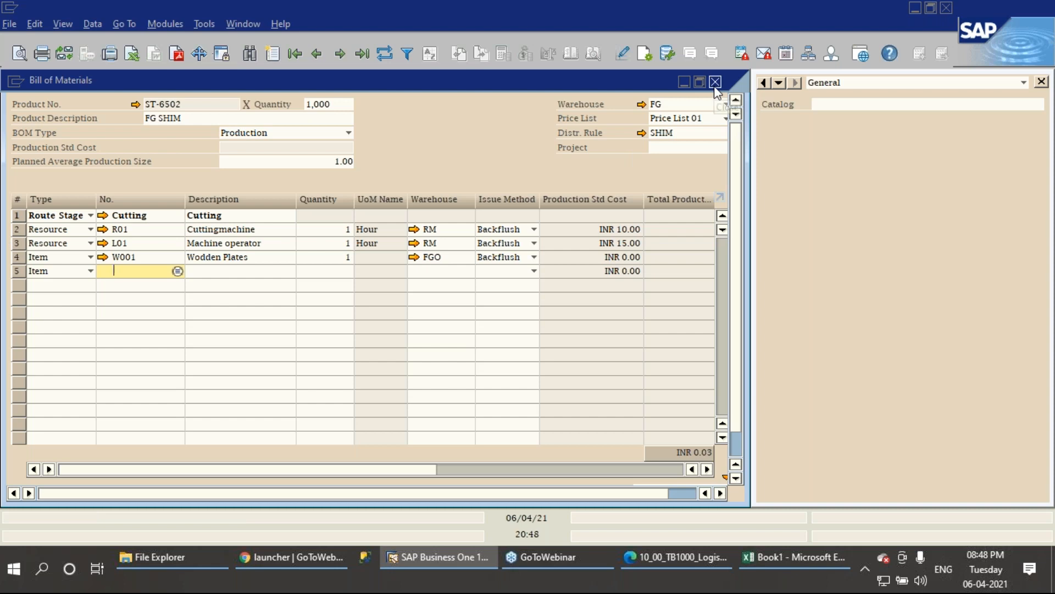
Copy the item number W001 from the bill of materials of ST-6502 and close the bill of materials.
right_click(136, 255)
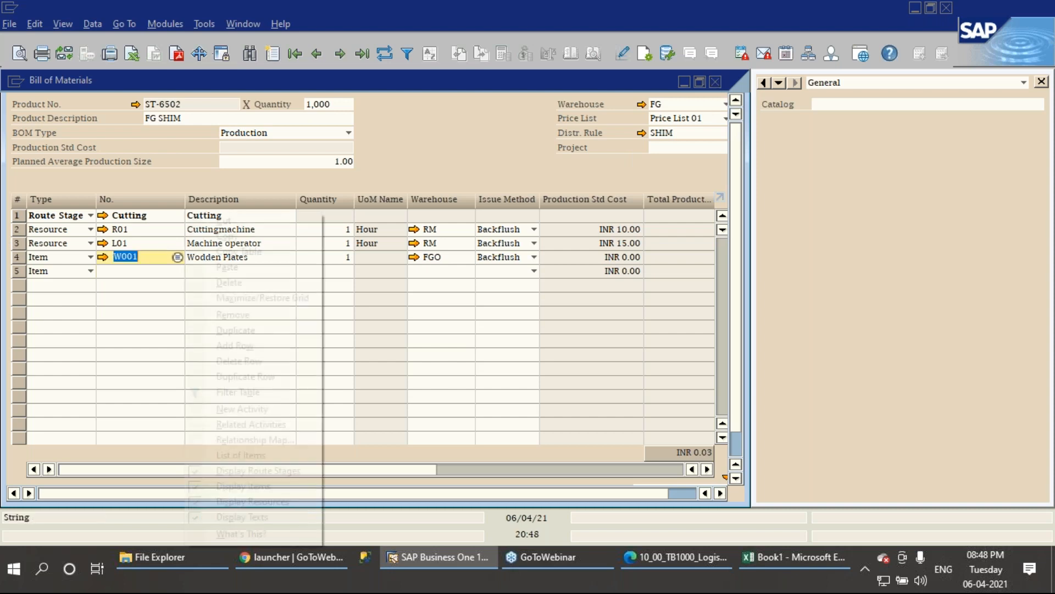
left_click(216, 237)
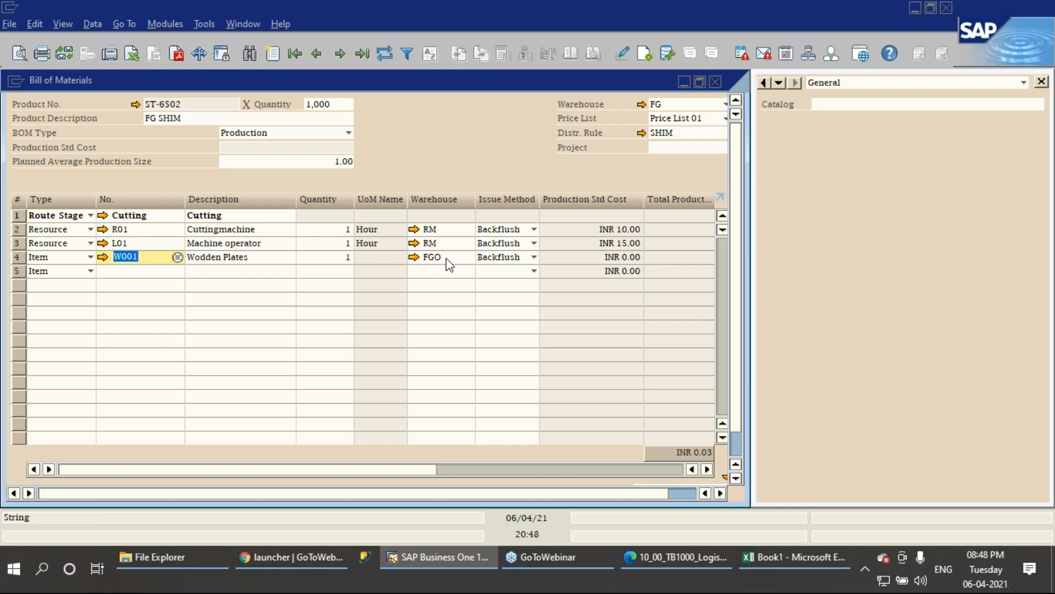
key("Escape")
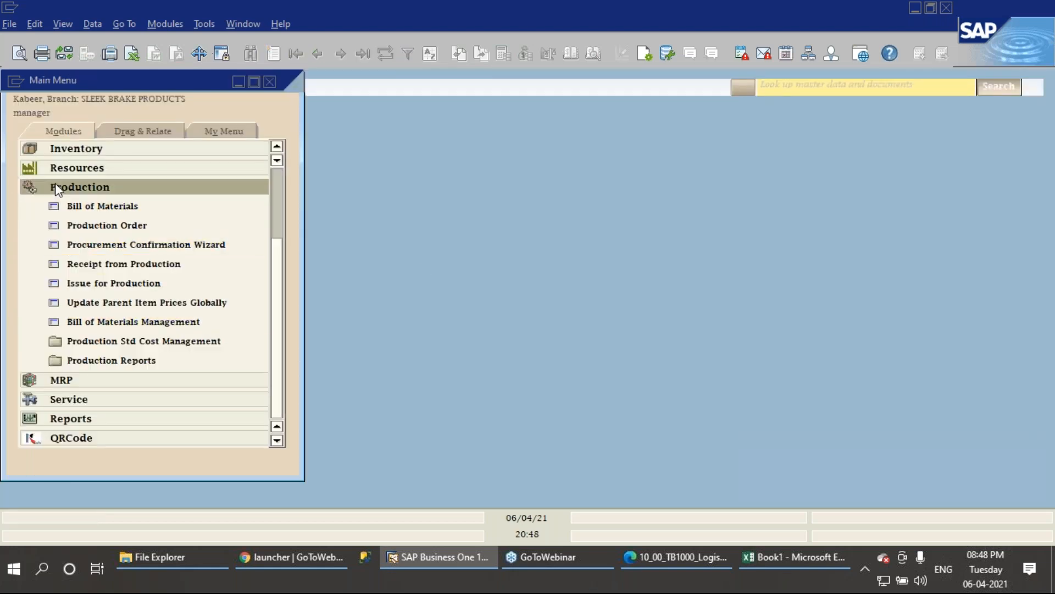
Look over the MRP module's entries and open the production order for product ST-6502 from the Production module.
left_click(57, 188)
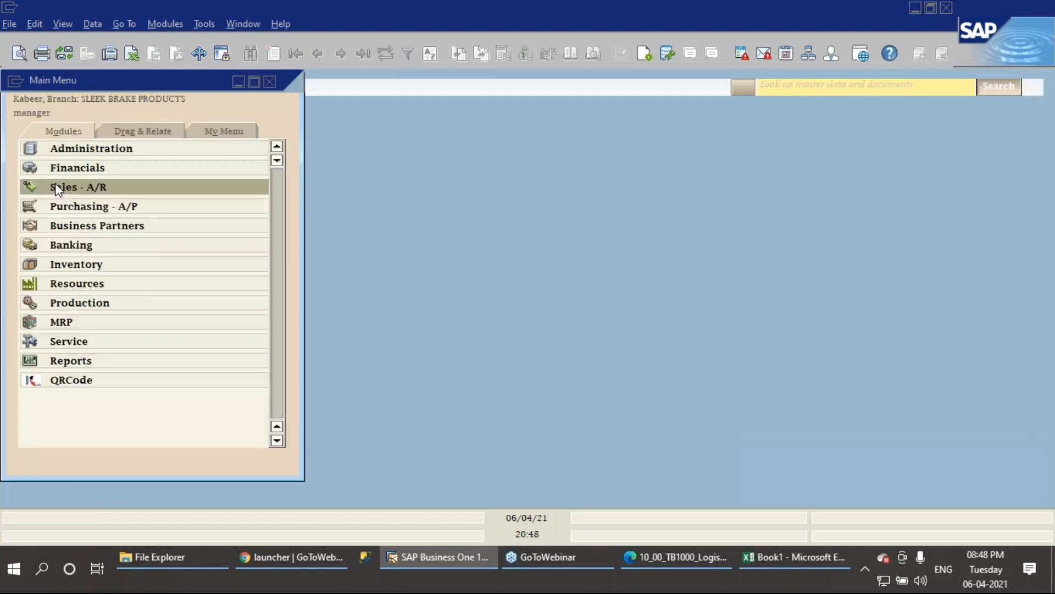
left_click(66, 327)
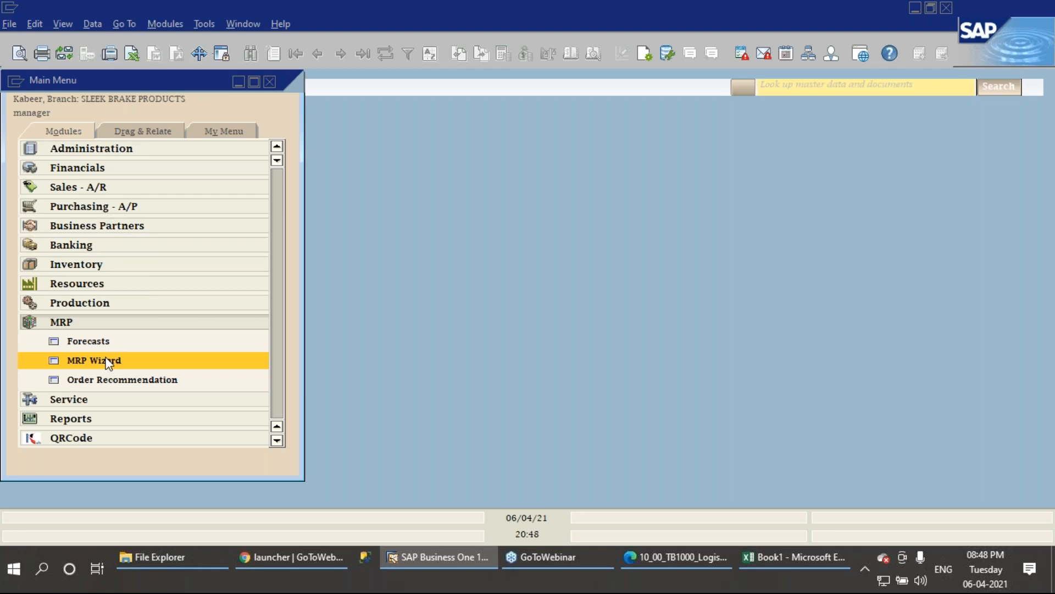
left_click(69, 326)
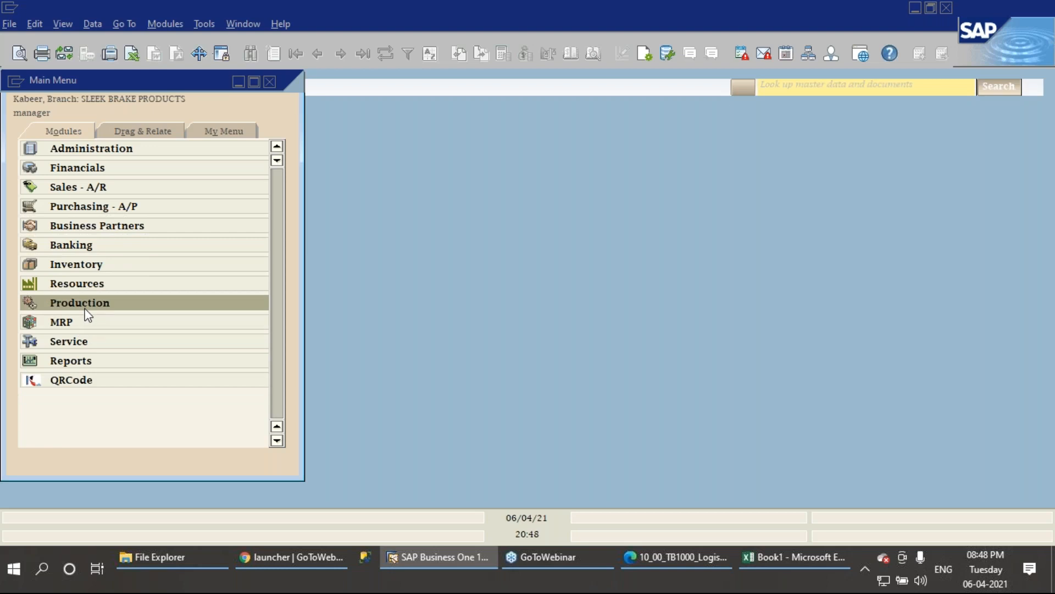
left_click(85, 308)
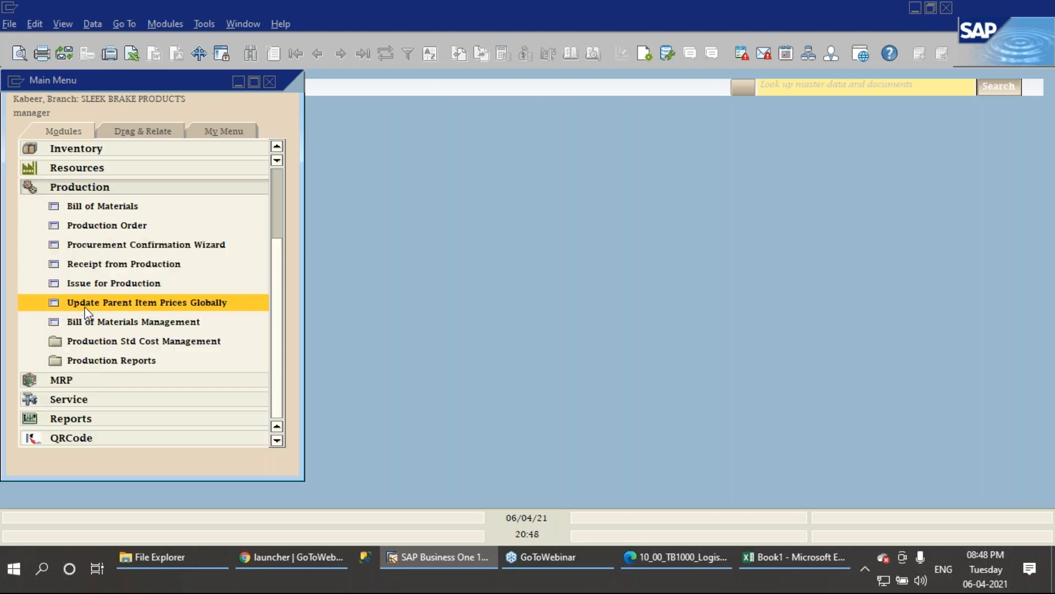
left_click(97, 230)
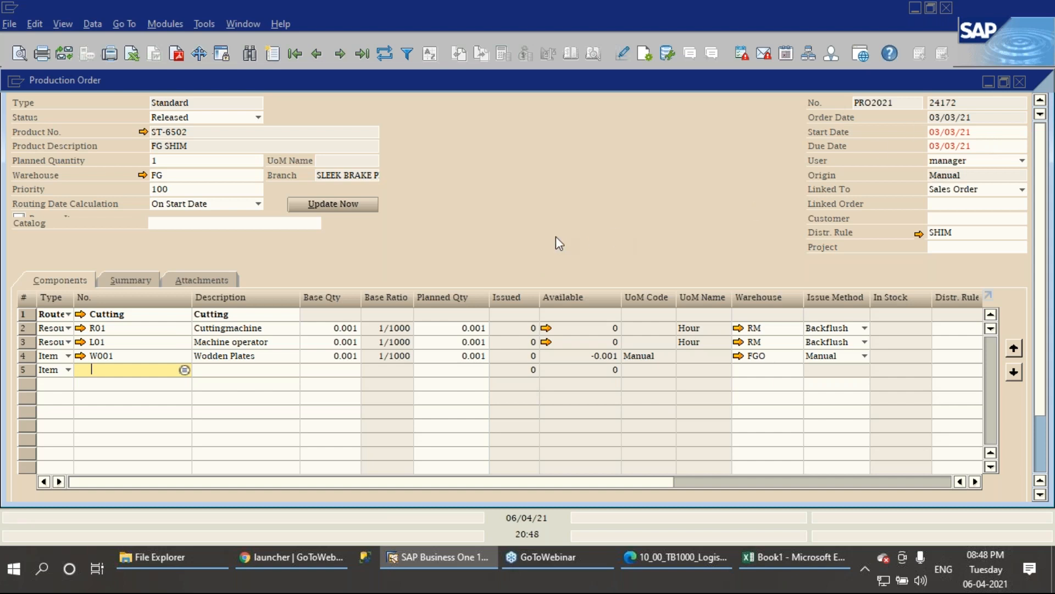
Duplicate the production order for ST-6502, creating a reference between the original and duplicate documents.
right_click(438, 119)
left_click(471, 143)
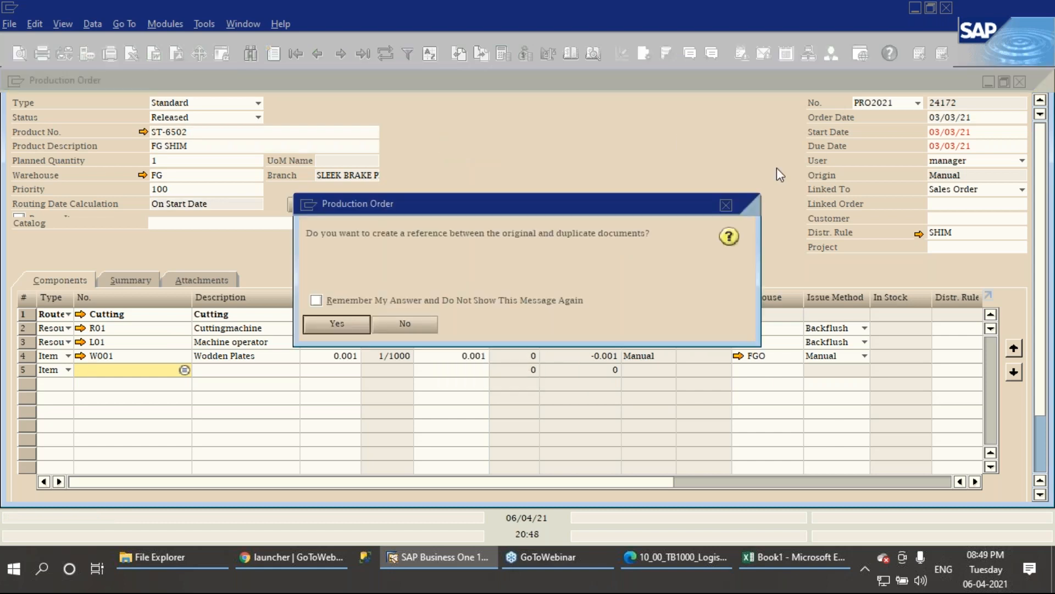
left_click(335, 324)
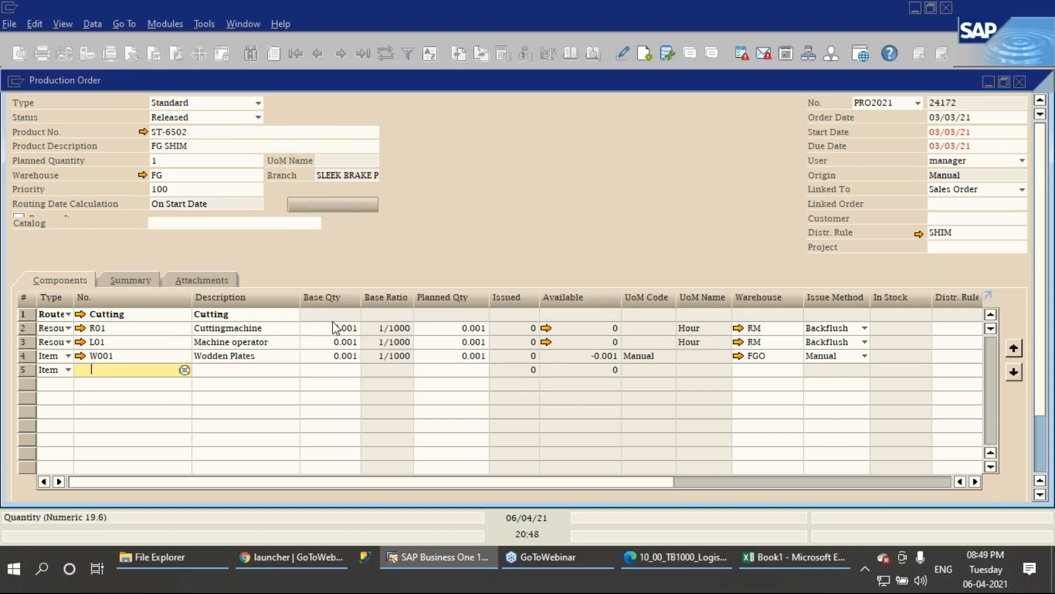
left_click(680, 420)
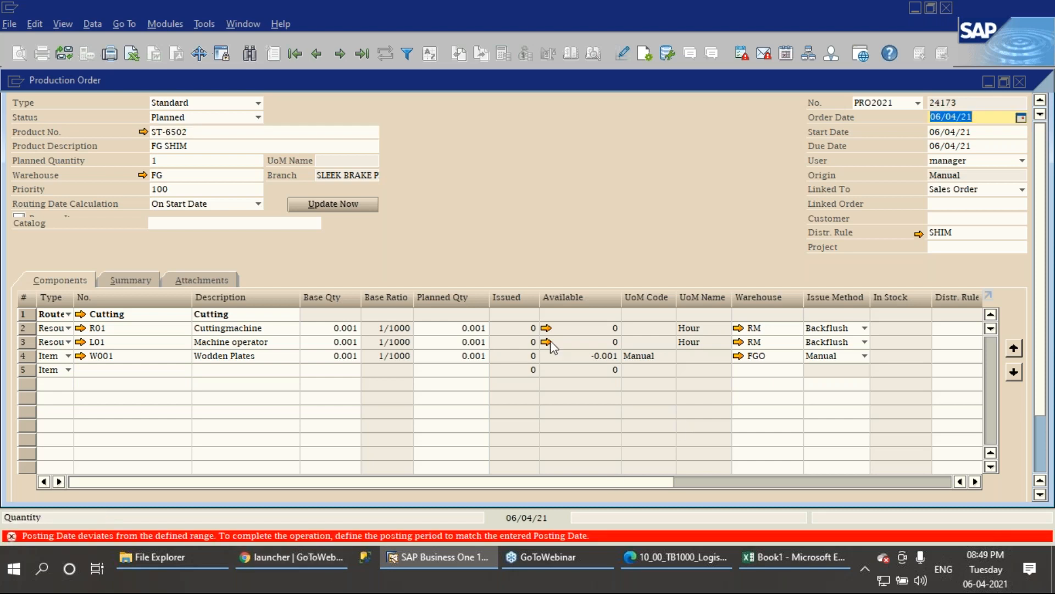
Discard the unsaved duplicate, view the original and the production order before it, and close the Production Order window.
left_click(1038, 78)
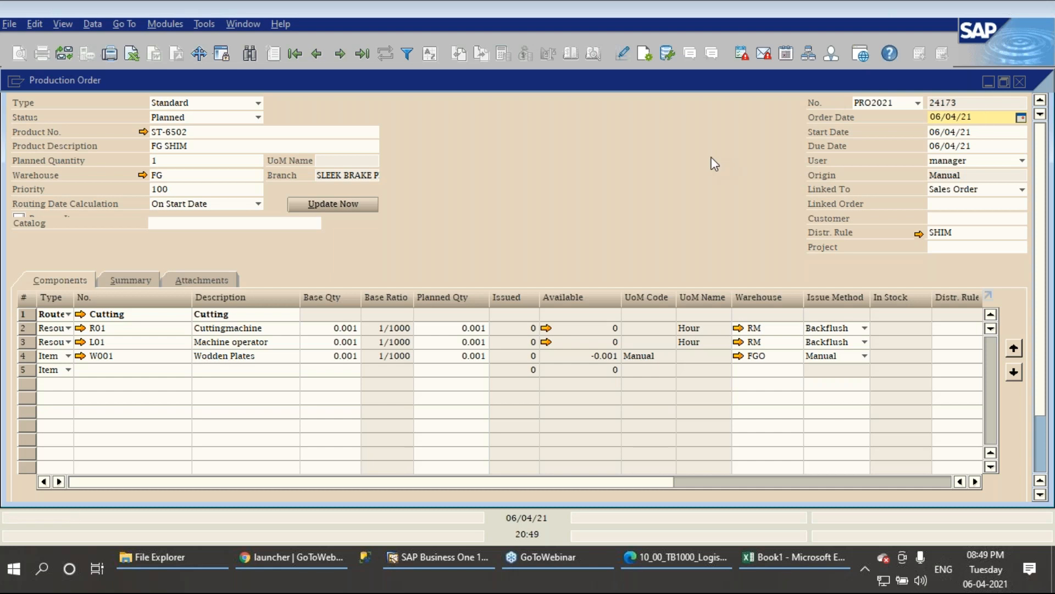
left_click(314, 60)
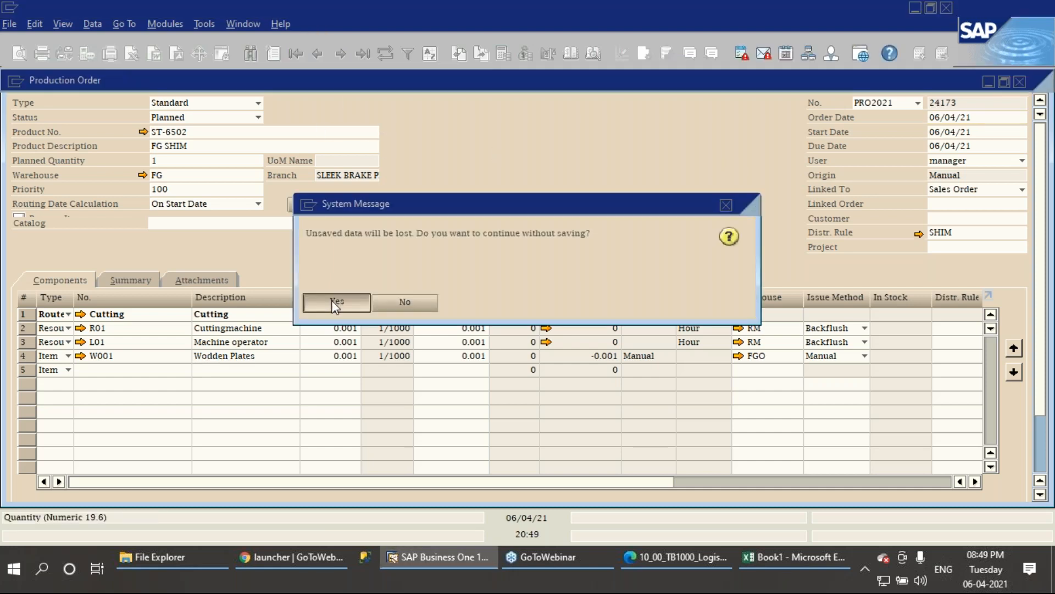
key("Return")
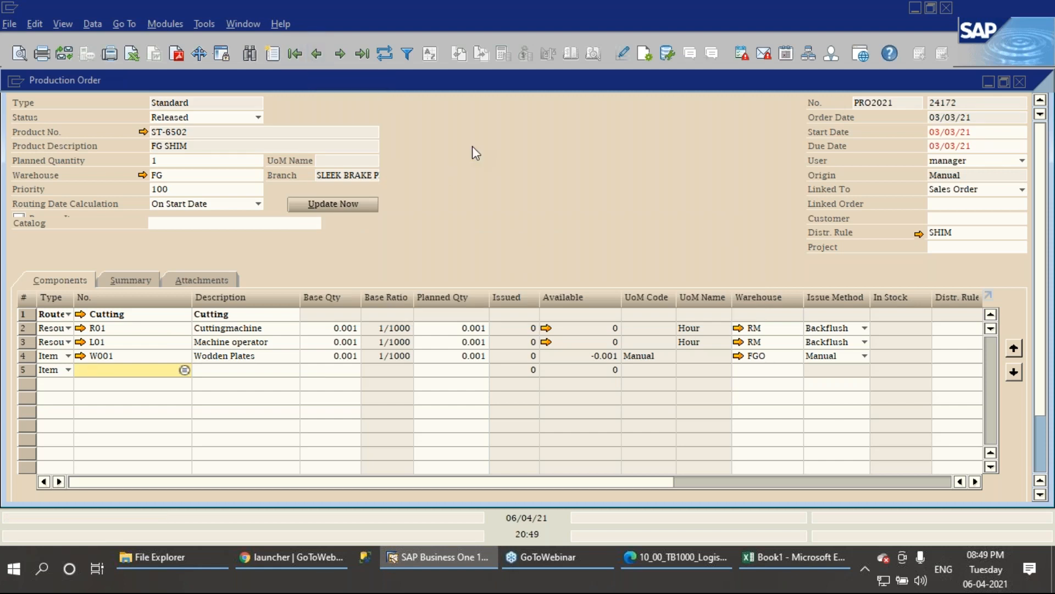
left_click(317, 53)
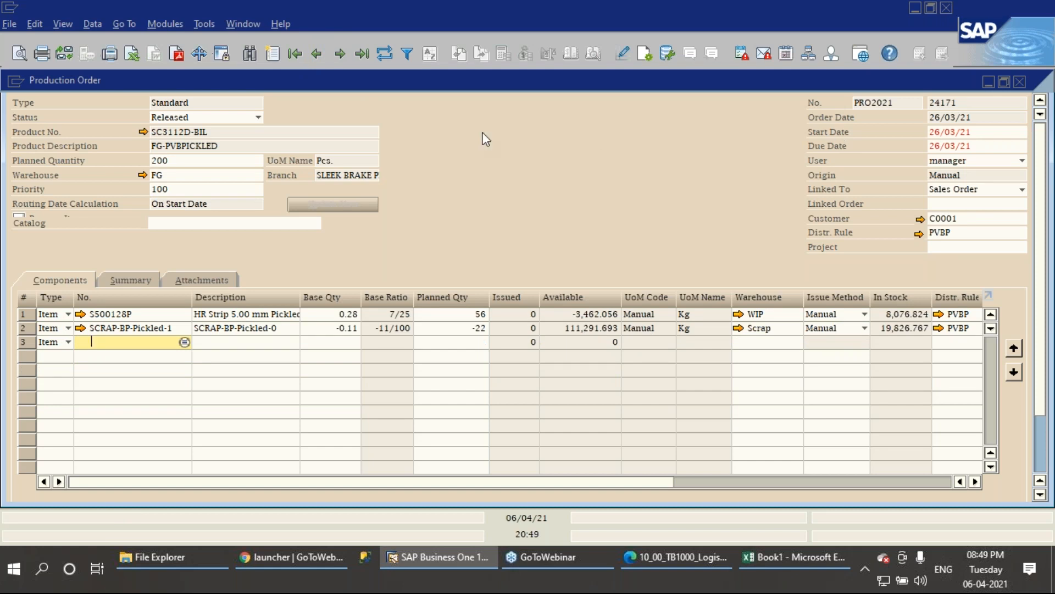
key("Escape")
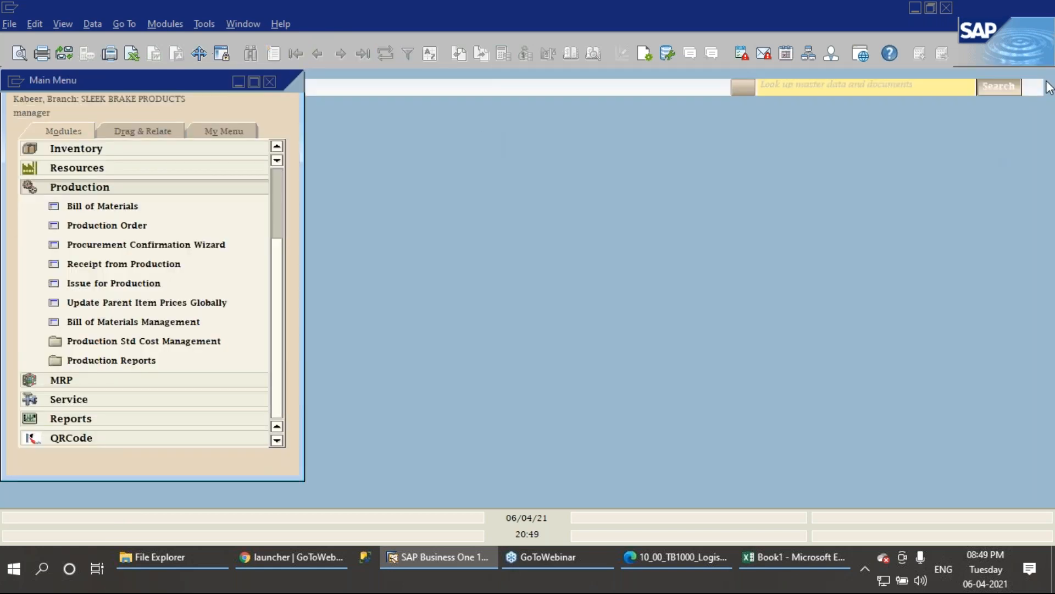
Open the MRP Wizard from the MRP module, maximize its window and proceed to scenario selection.
left_click(71, 380)
left_click(88, 362)
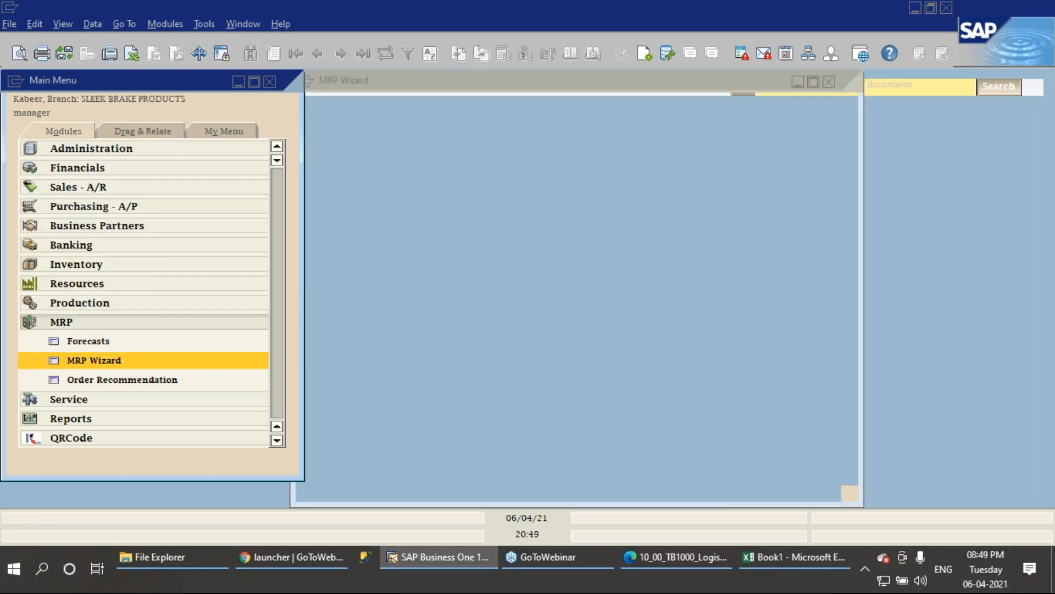
left_click(813, 82)
left_click(1041, 460)
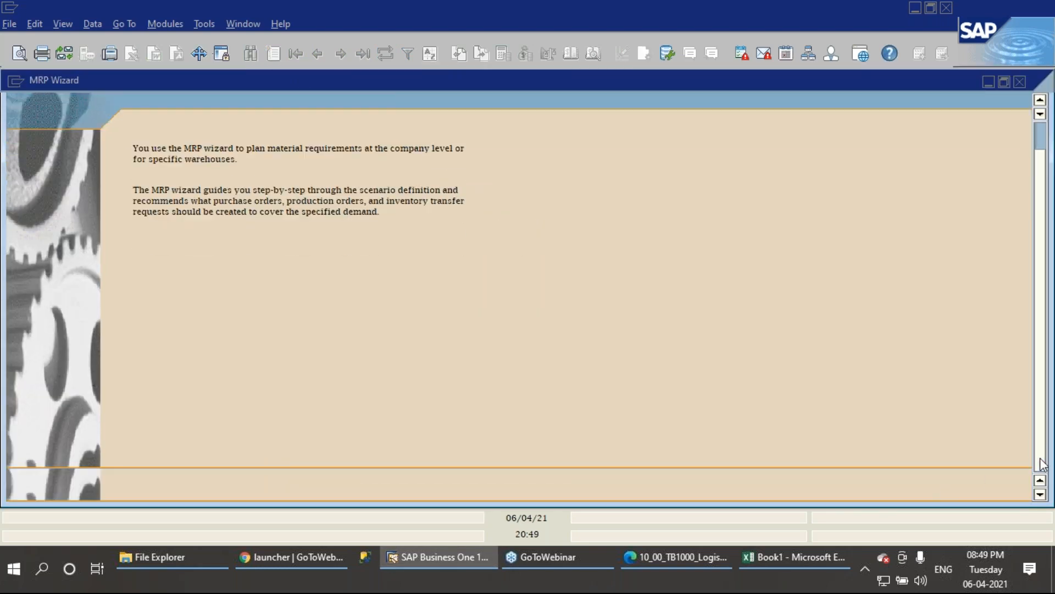
left_click(902, 484)
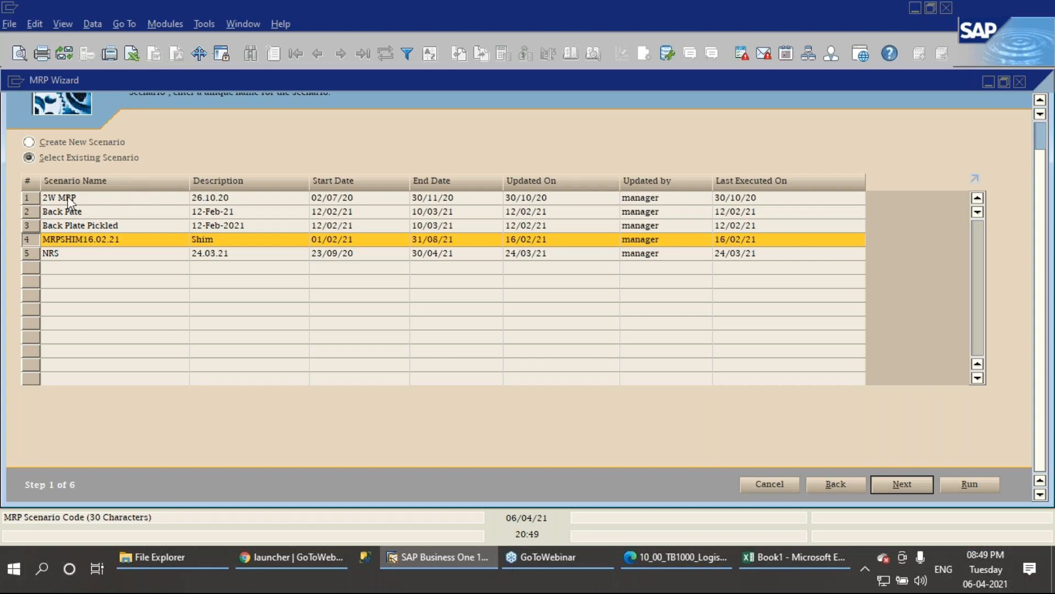
Create a new MRP scenario named Test with the description Test and proceed to the scenario details.
left_click(44, 147)
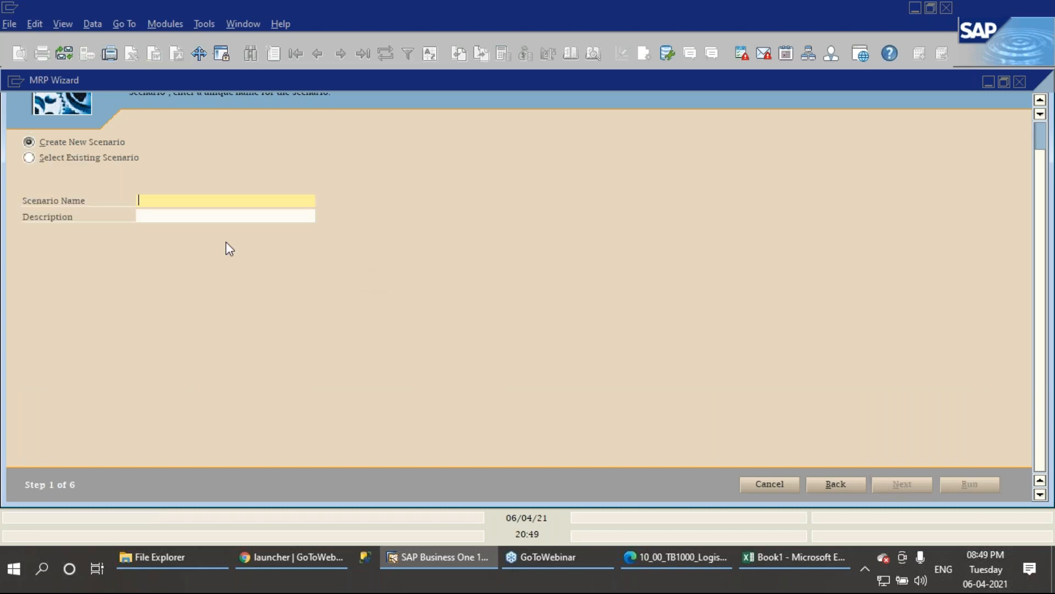
type("g")
key("BackSpace")
type("Test")
key("Tab")
type("Test")
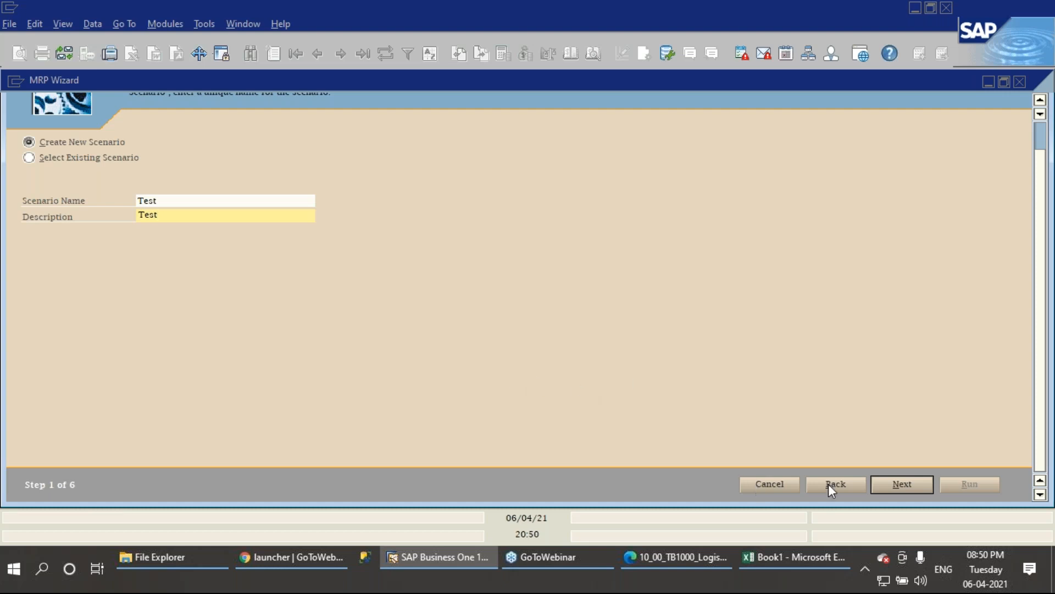
left_click(918, 490)
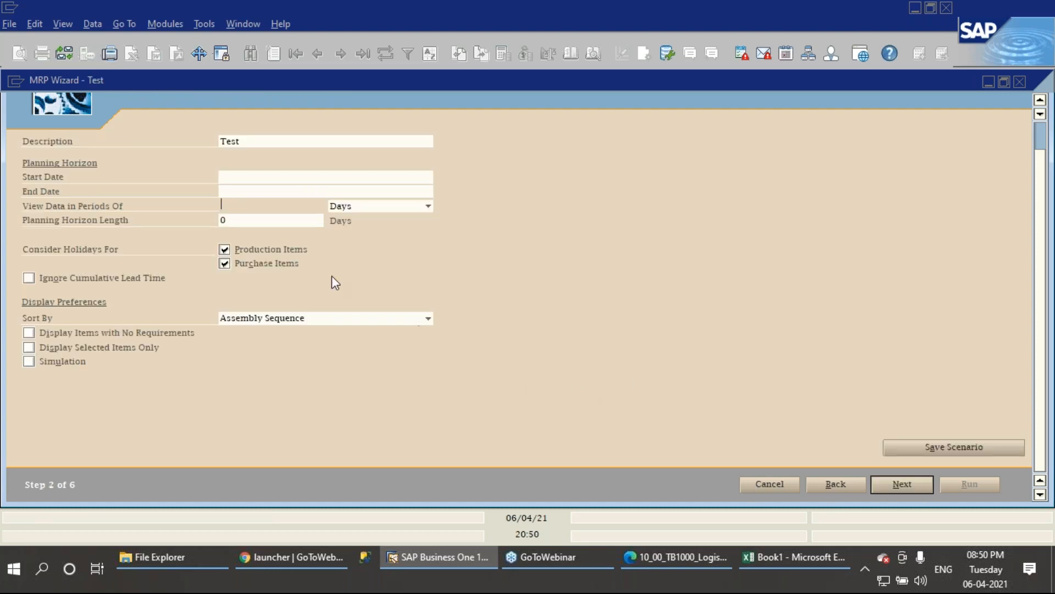
Set the planning horizon's start and end dates to 06/04/21, viewed in Days, and proceed to item selection.
left_click(245, 176)
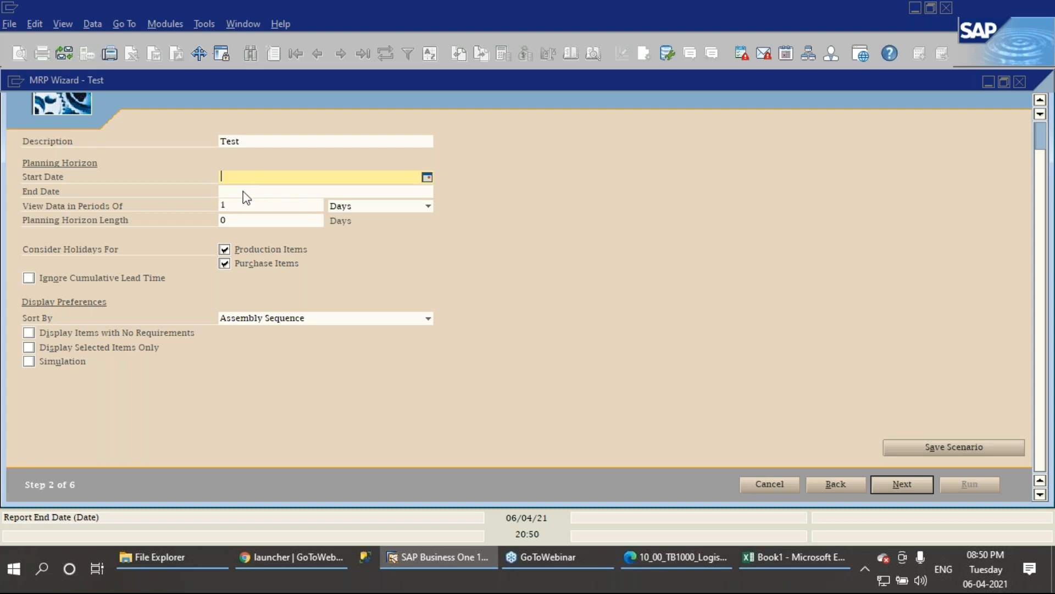
left_click(245, 192)
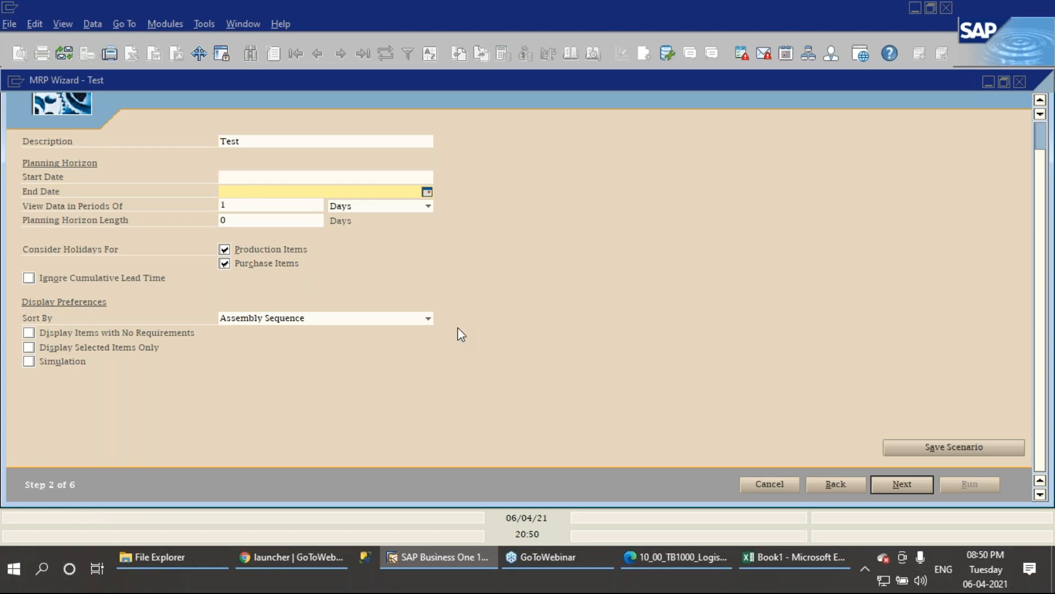
left_click(361, 209)
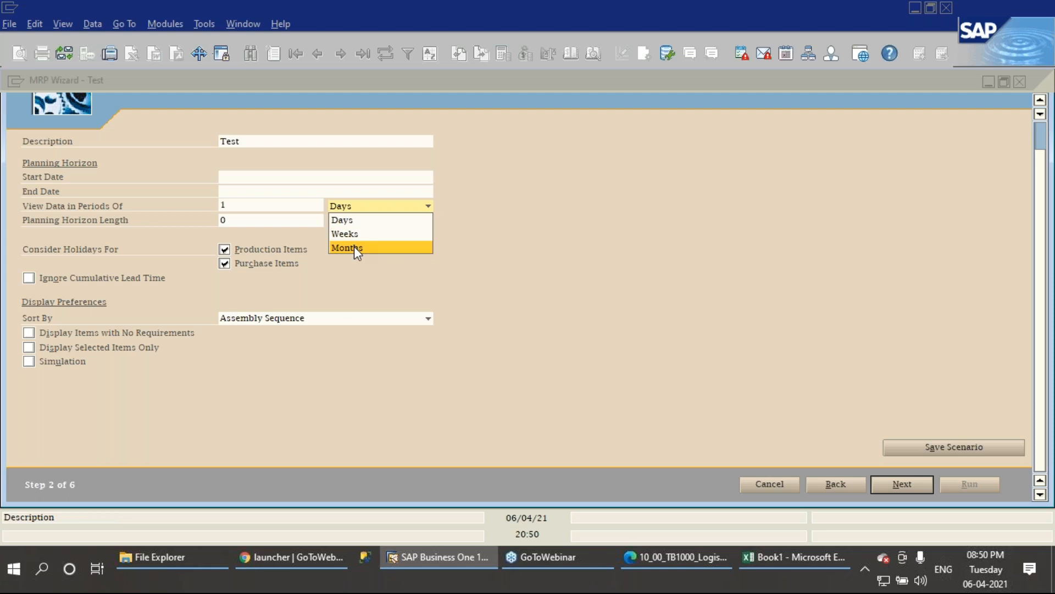
left_click(344, 222)
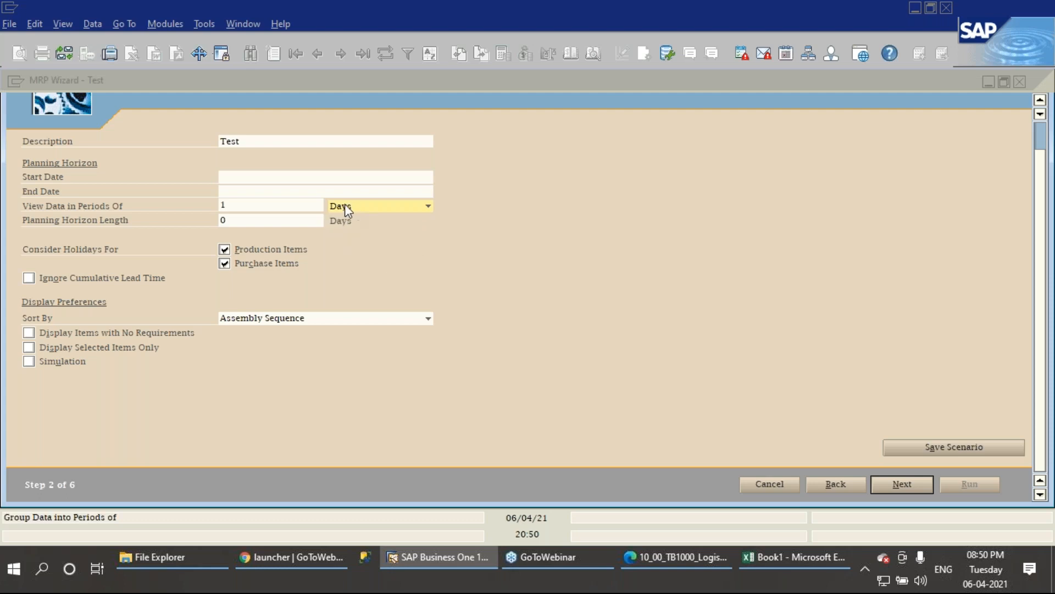
left_click(272, 180)
type("06/04/21")
key("Tab")
type("06/04/21")
key("Tab")
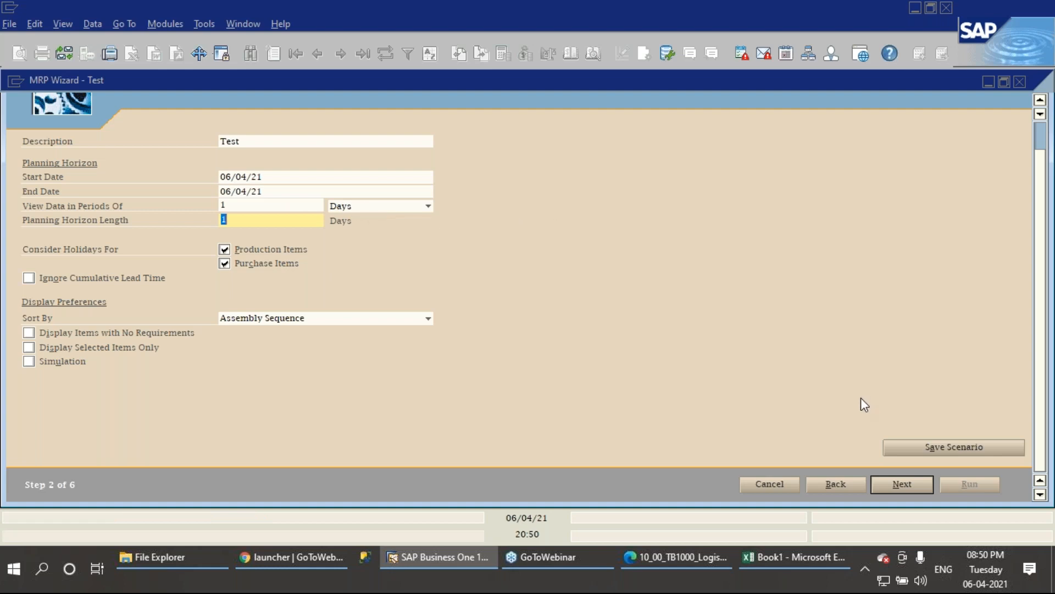
left_click(894, 486)
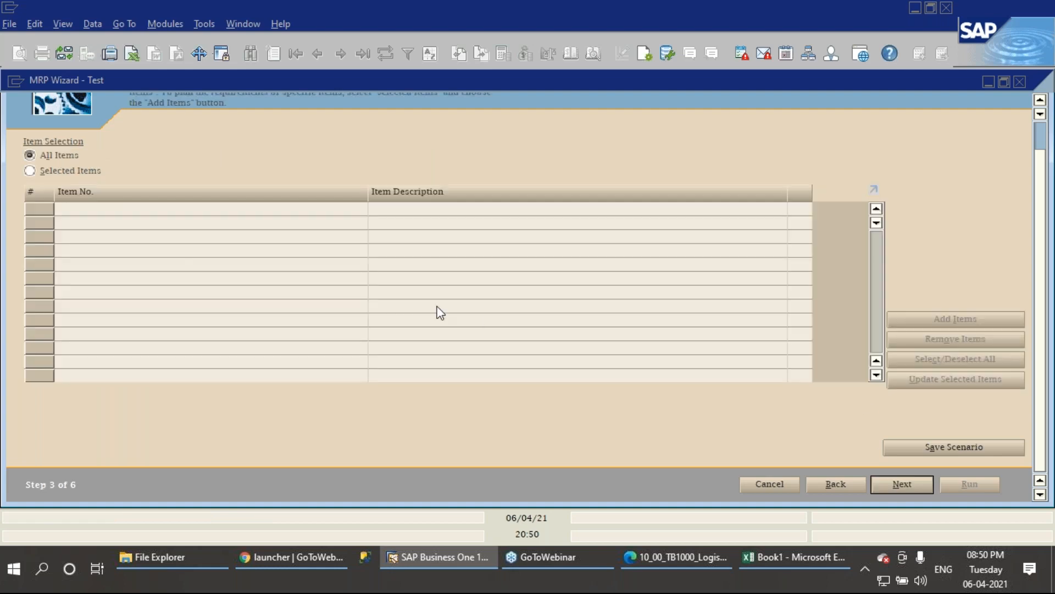
Limit the scenario to selected items and choose 01BSC4214-MPF as the starting item number in the selection criteria.
left_click(30, 171)
left_click(941, 320)
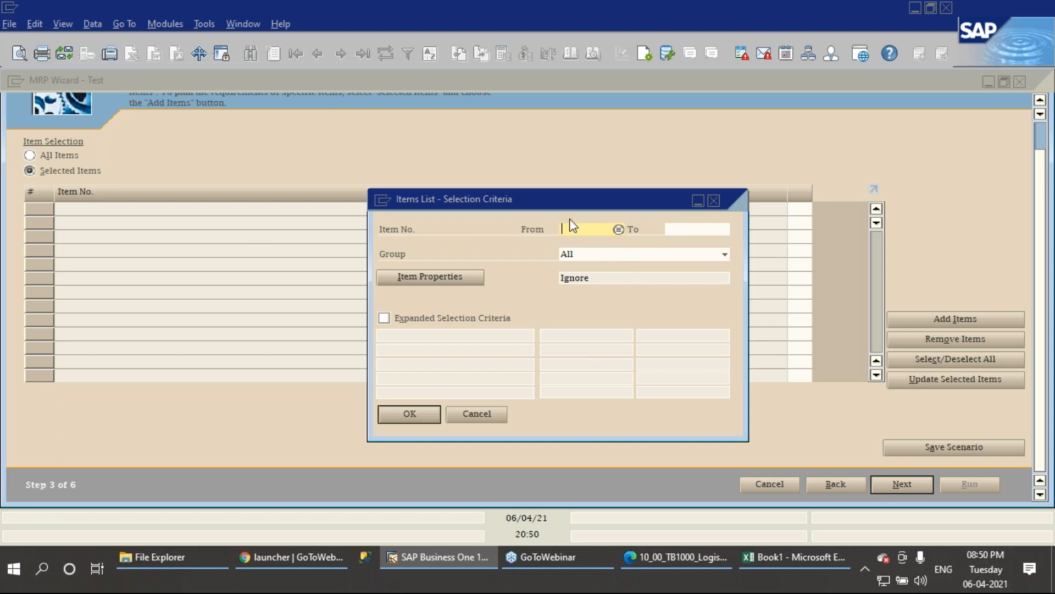
key("Tab")
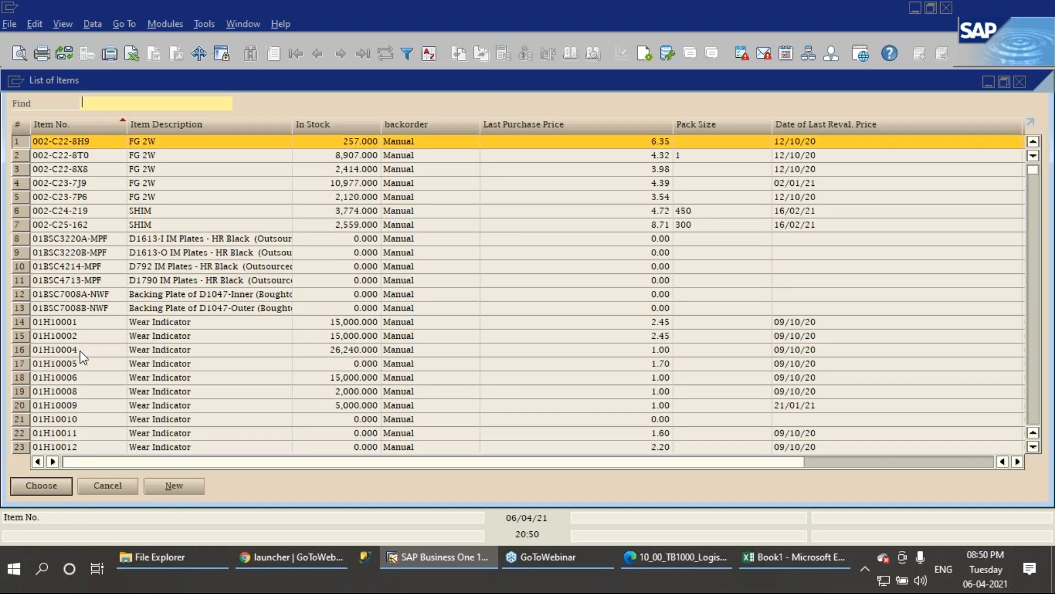
left_click(111, 489)
key("Tab")
left_click(434, 267)
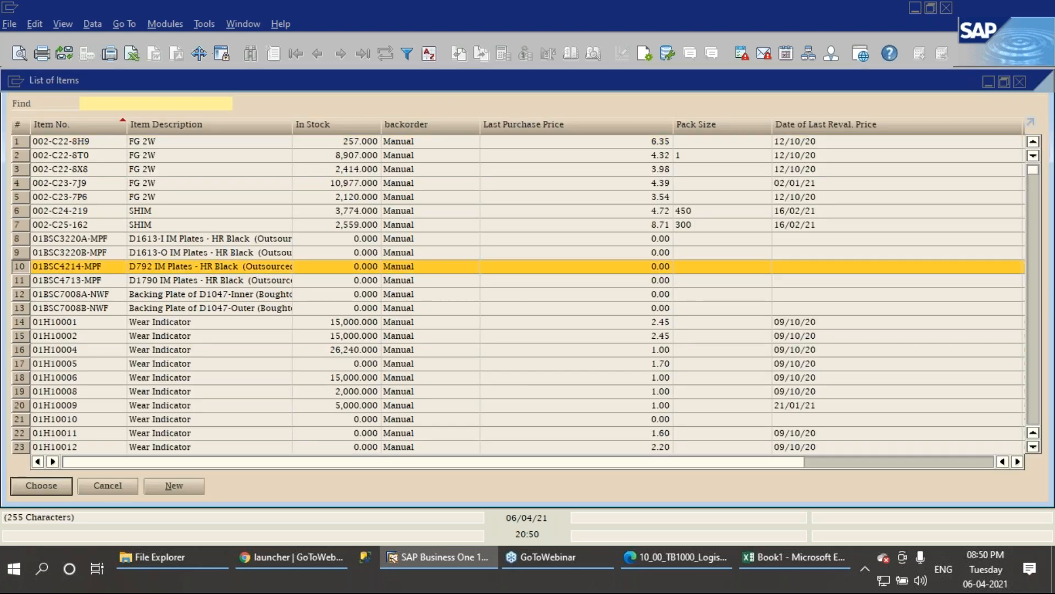
double_click(434, 267)
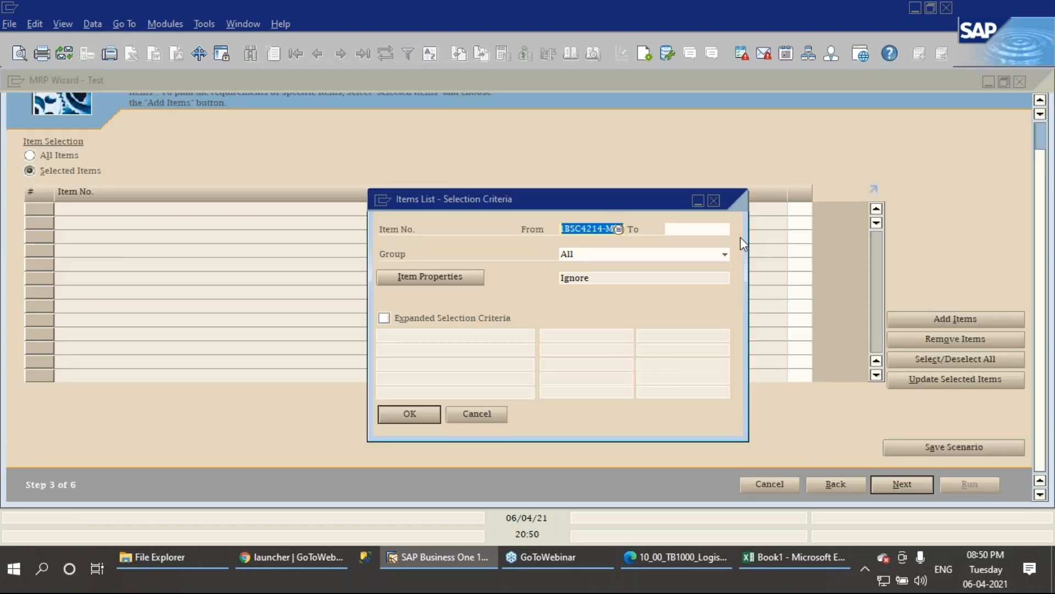
Replace the trial entry W001 with 01BSC4214-MPF as the ending item number and add the item to the scenario.
left_click(679, 229)
type("W001")
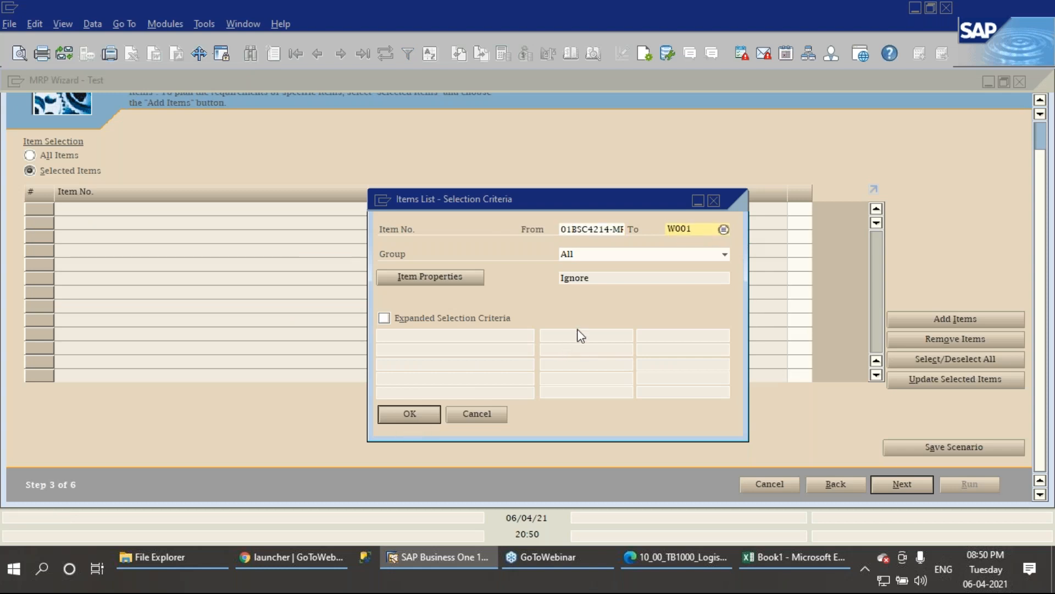
key("BackSpace")
key("BackSpace")
key("BackSpace")
key("BackSpace")
left_click(572, 228)
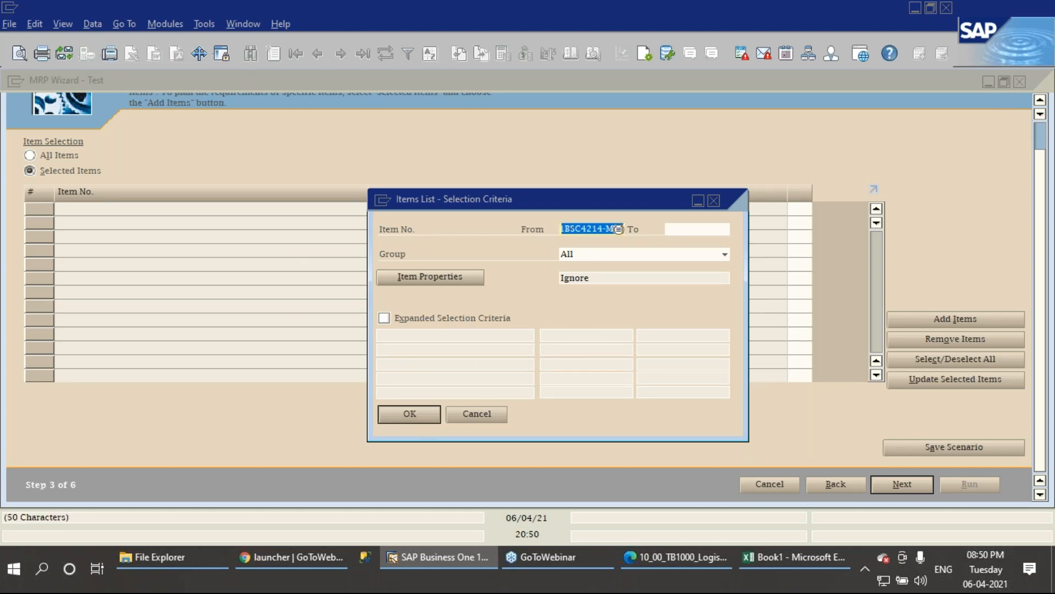
left_click(696, 229)
key("ctrl+v")
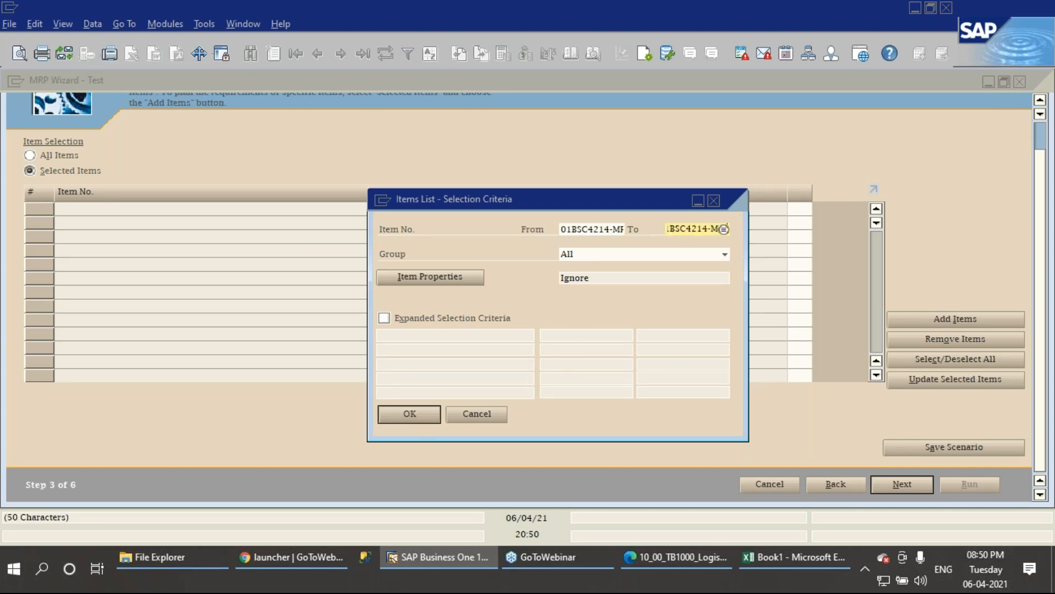
left_click(398, 420)
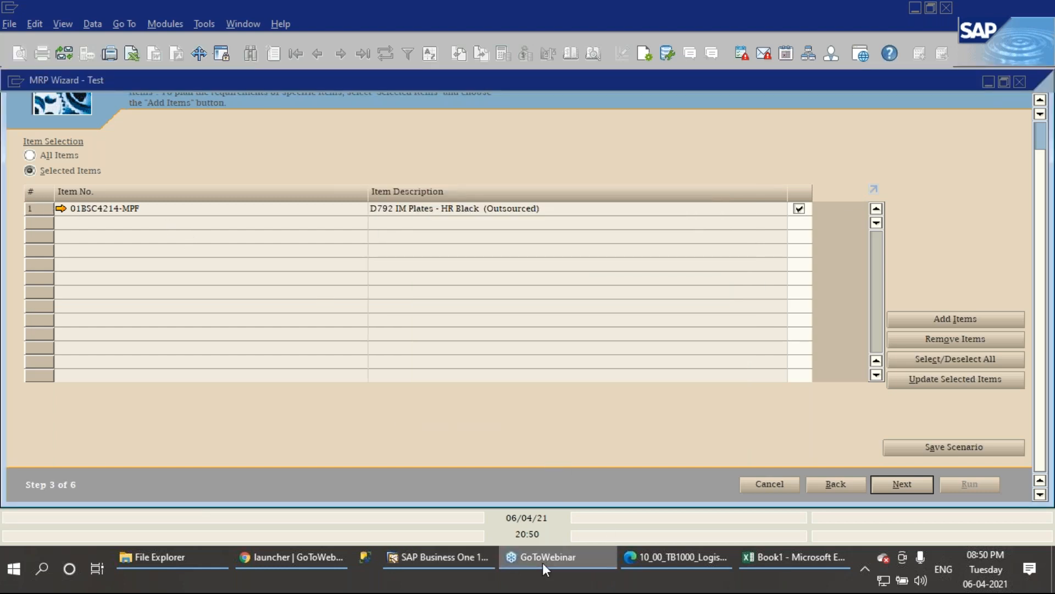
Compare the wizard with the PDF guide's step overview, keep the run by Company, and proceed to the document data sources.
left_click(678, 557)
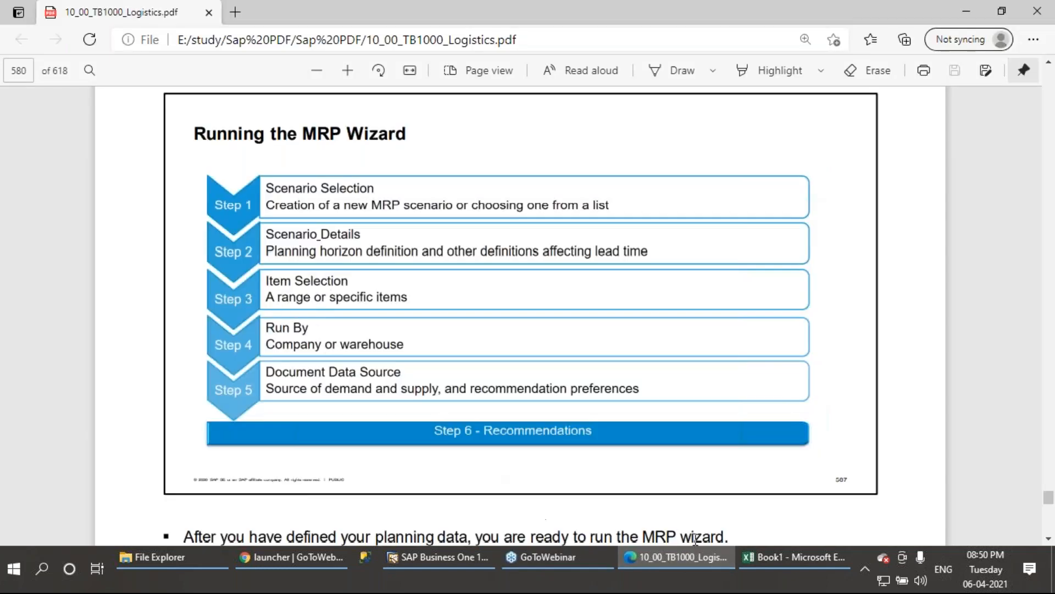
left_click(437, 557)
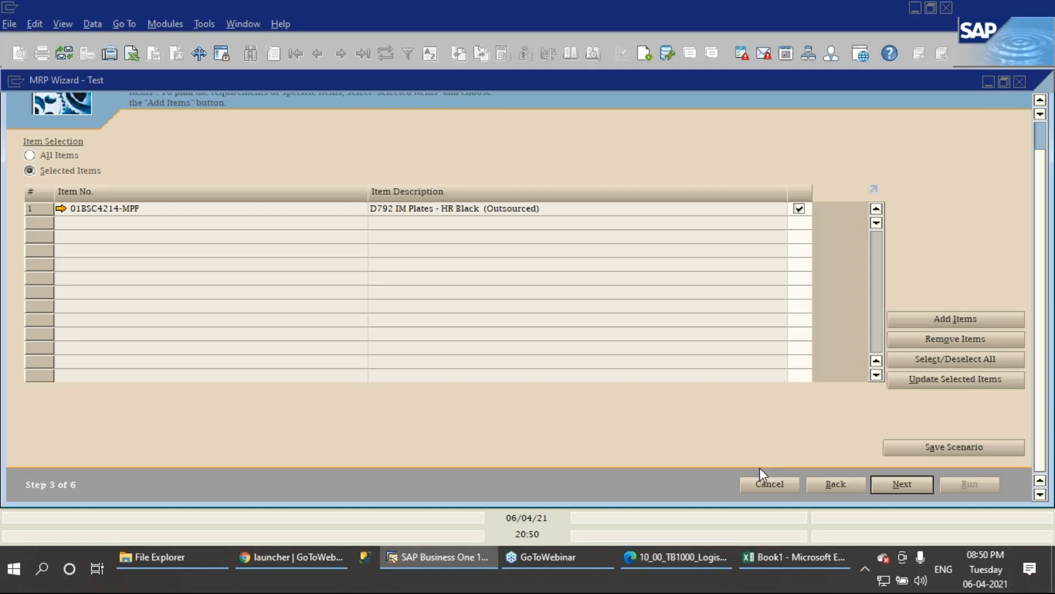
left_click(898, 480)
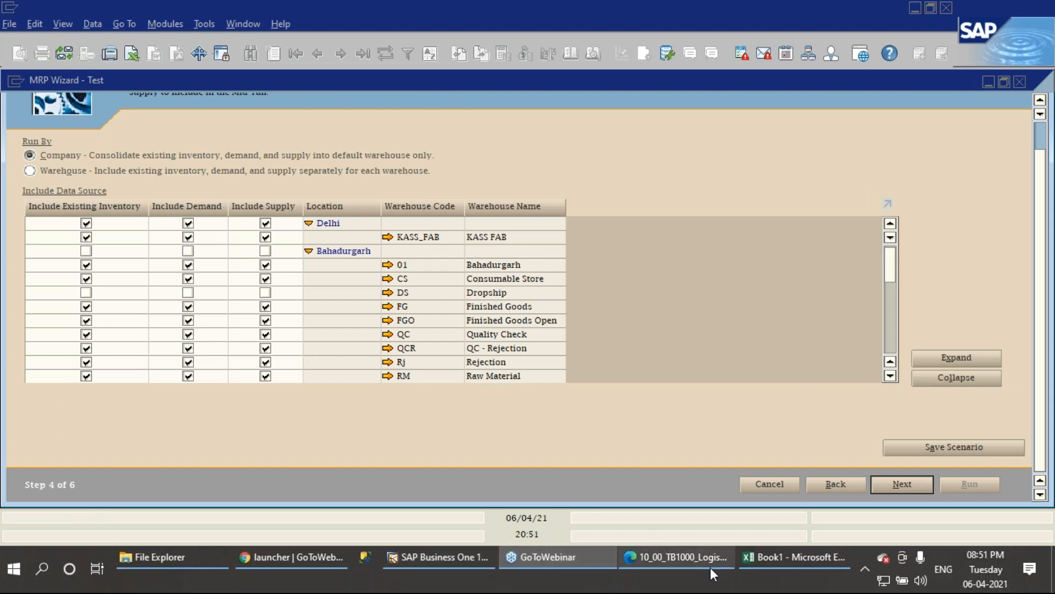
left_click(653, 556)
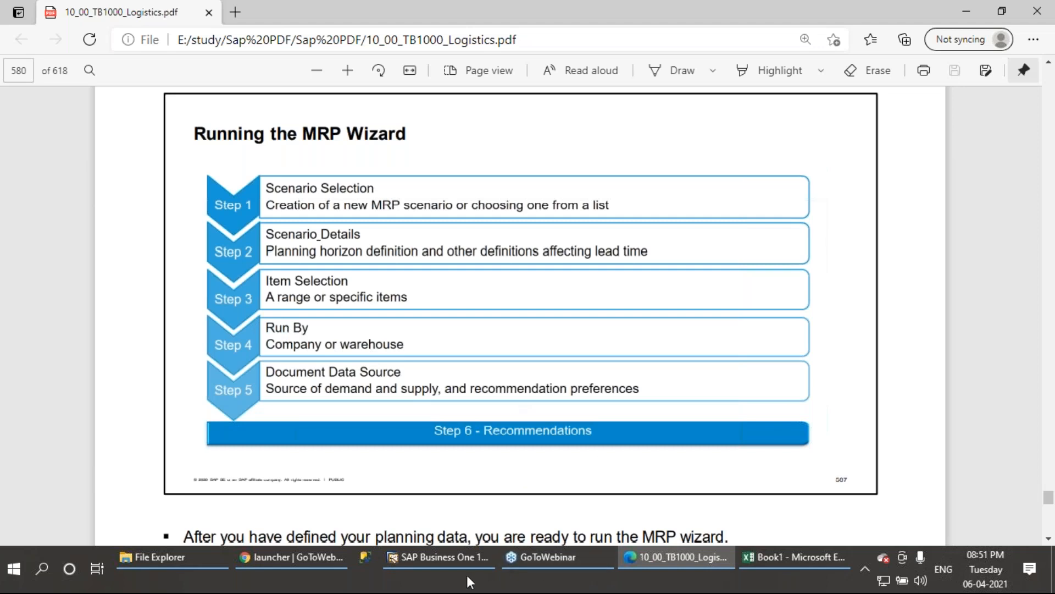
left_click(441, 564)
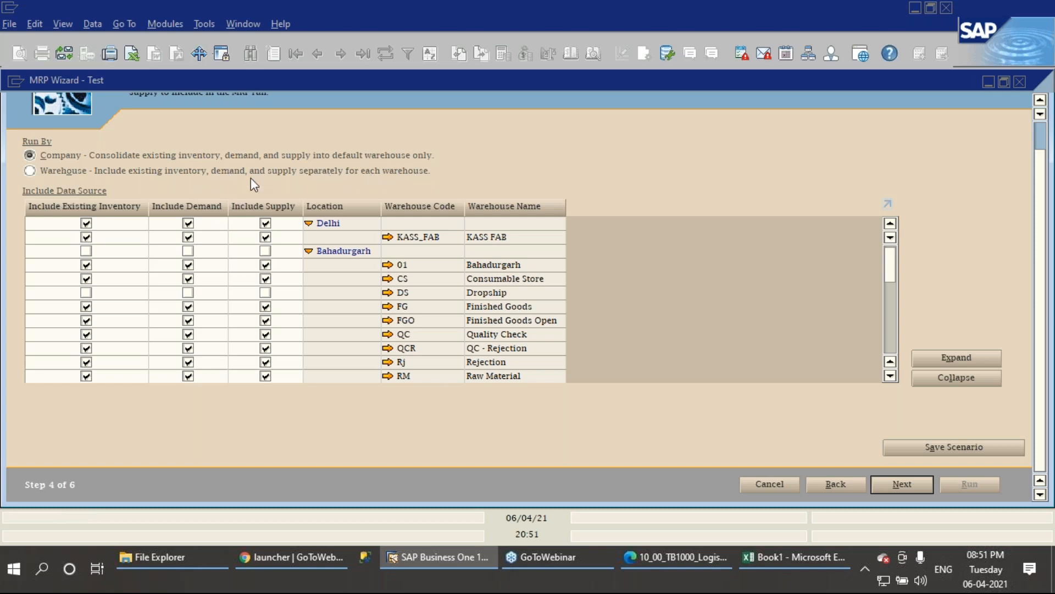
left_click(889, 483)
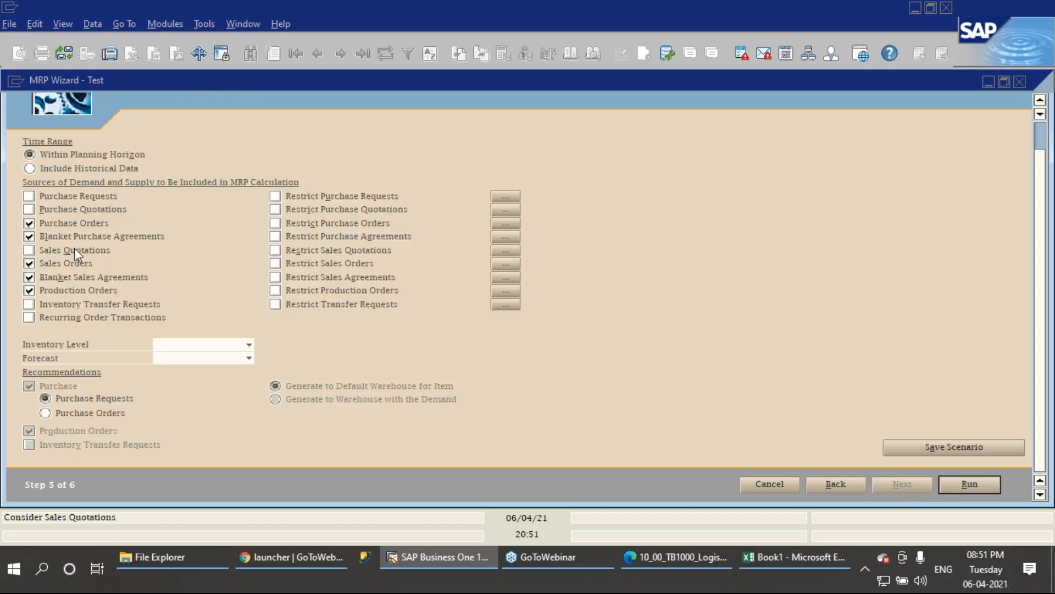
Exclude blanket purchase agreements, blanket sales agreements and sales orders from the data sources and run the MRP calculation.
left_click(30, 236)
left_click(29, 277)
left_click(29, 277)
left_click(29, 263)
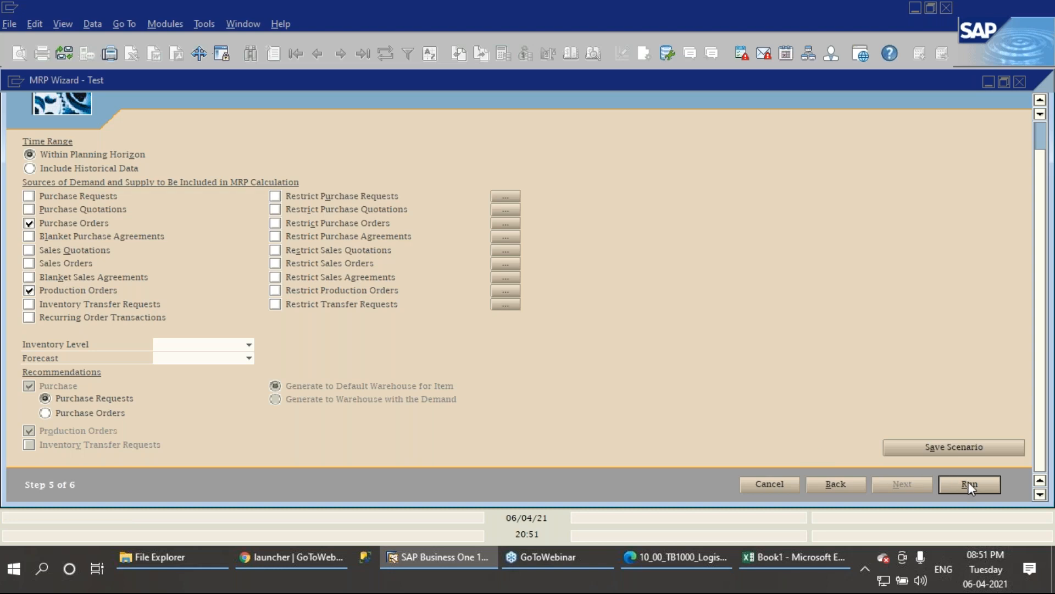
left_click(685, 565)
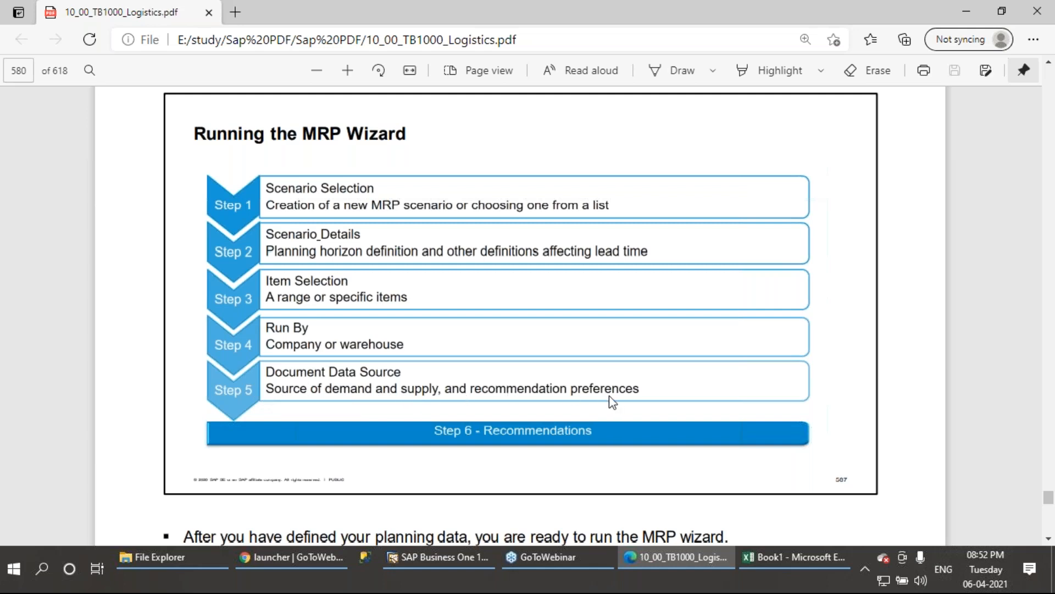
left_click(463, 560)
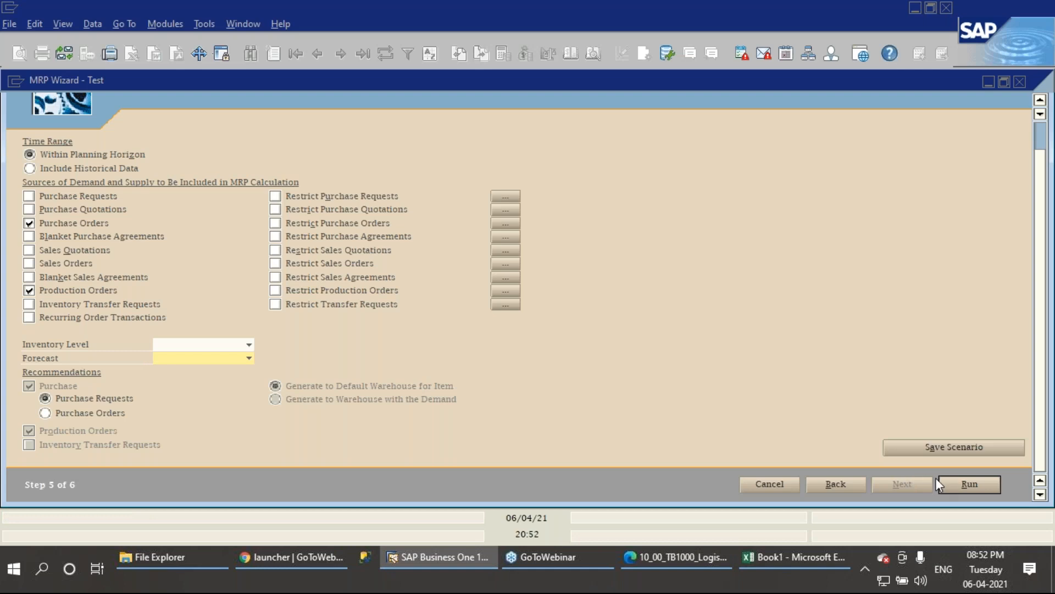
left_click(969, 487)
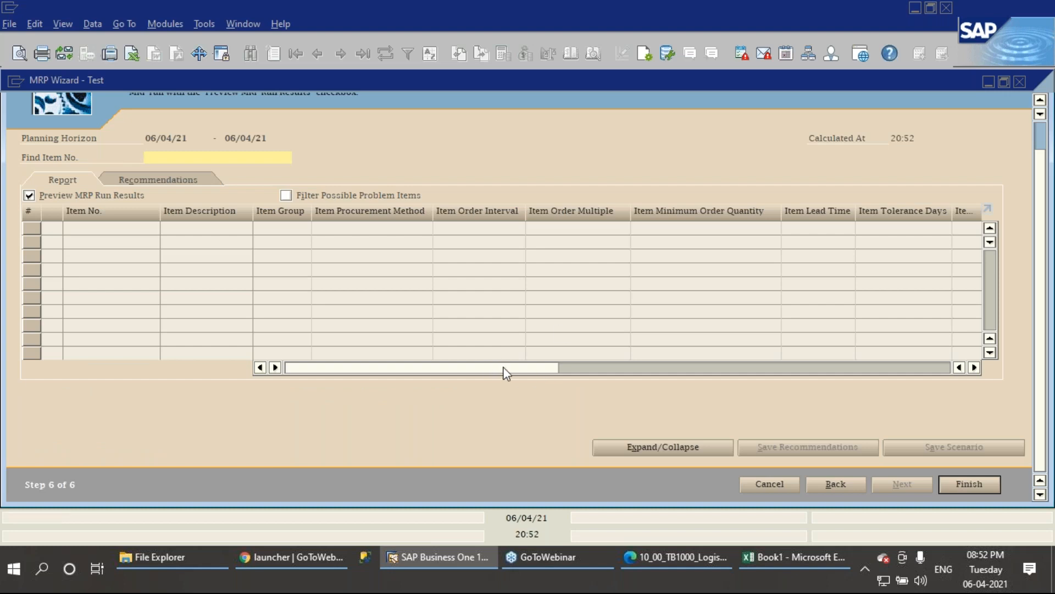
Look through the columns of the MRP run report and close the wizard.
left_click(720, 373)
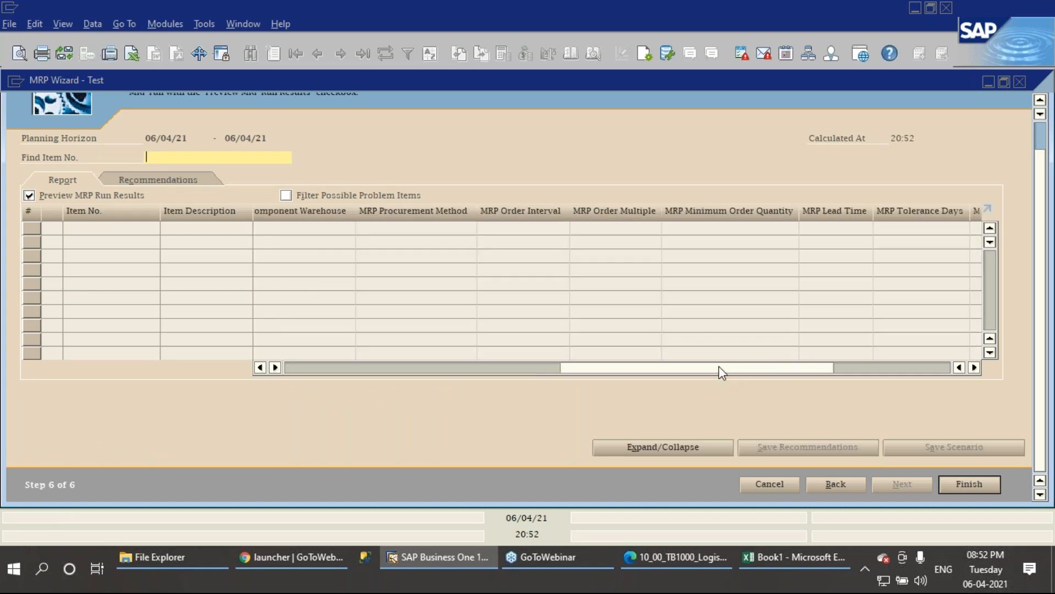
left_click(882, 368)
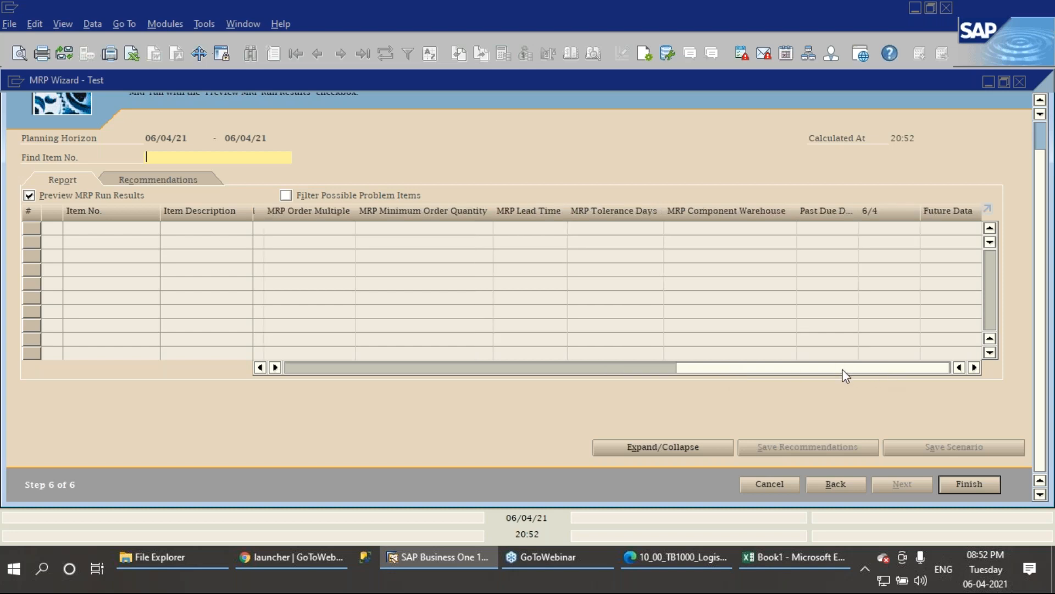
left_click(318, 367)
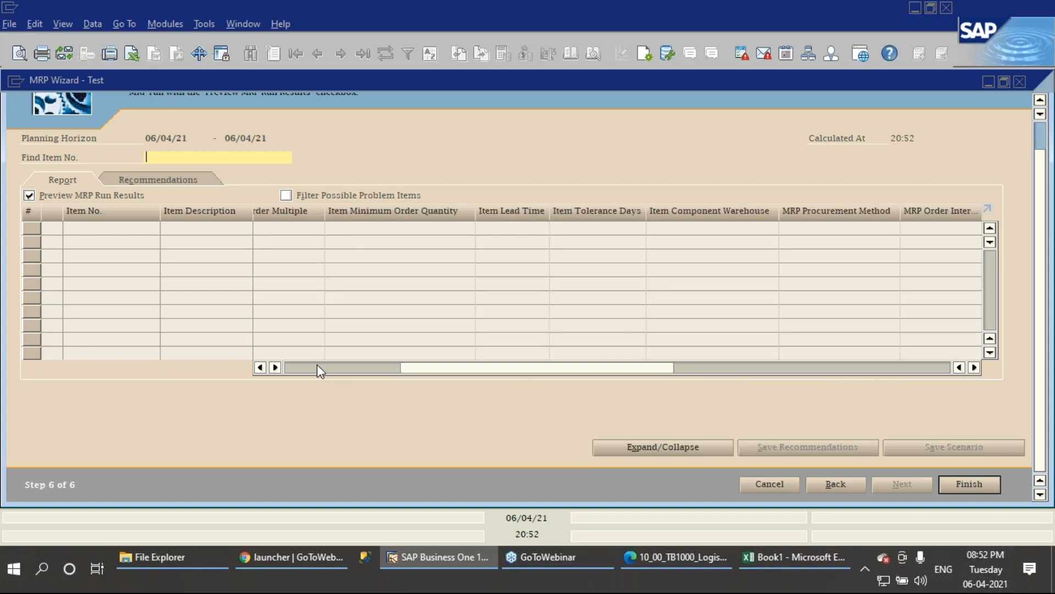
left_click(317, 367)
key("Escape")
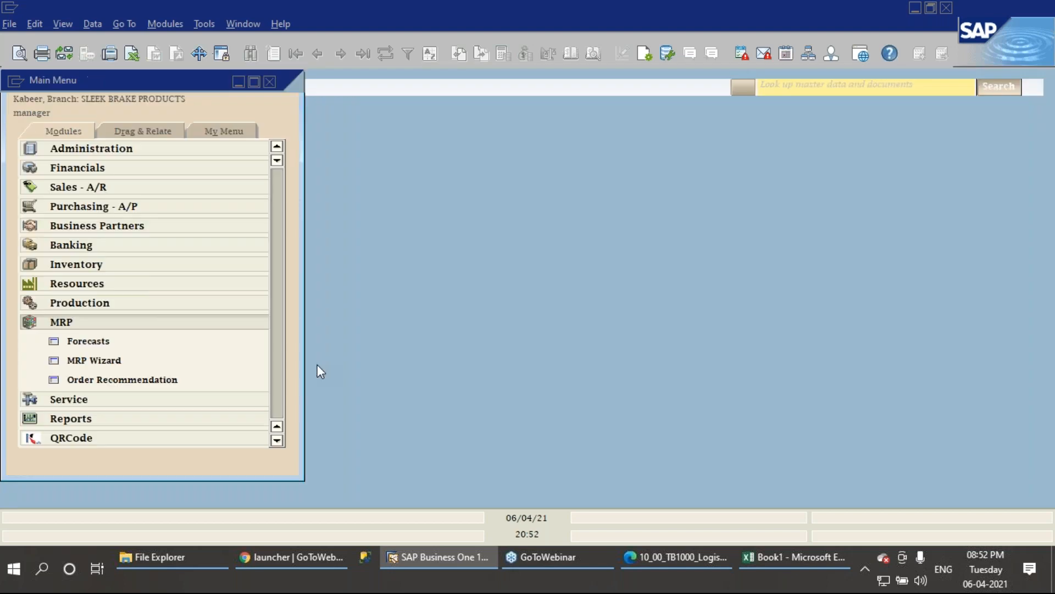
Open the MRP Wizard, select the existing NRS scenario and run its MRP calculation.
left_click(97, 362)
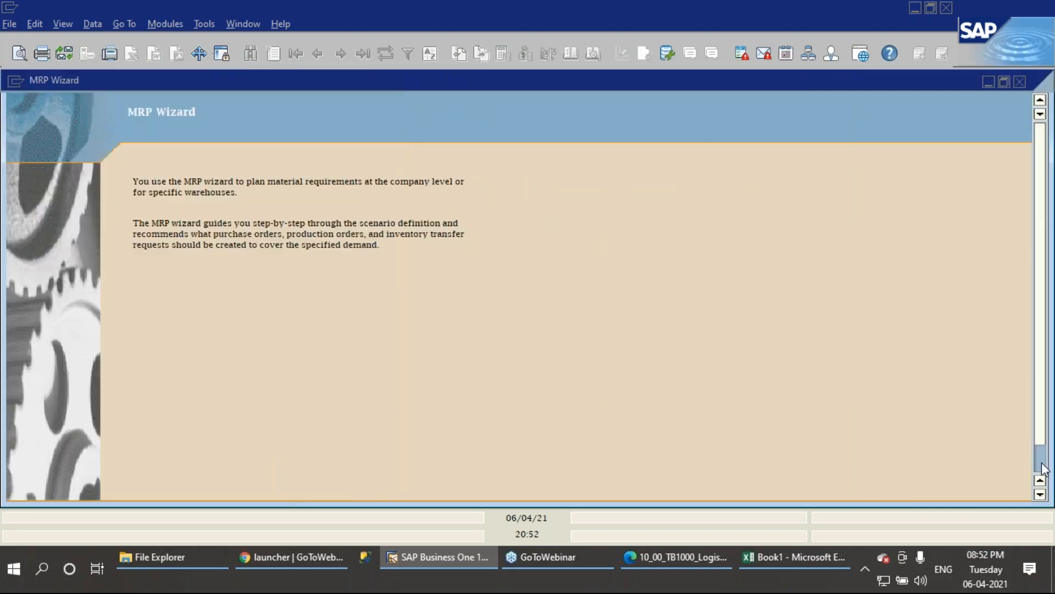
left_click(1042, 463)
left_click(900, 483)
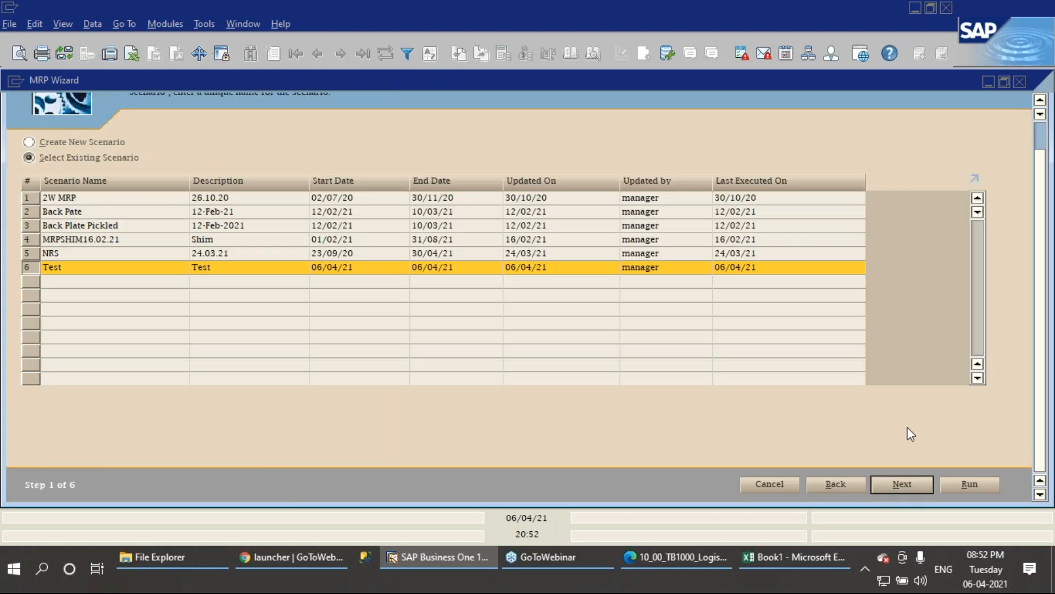
left_click(246, 253)
left_click(971, 486)
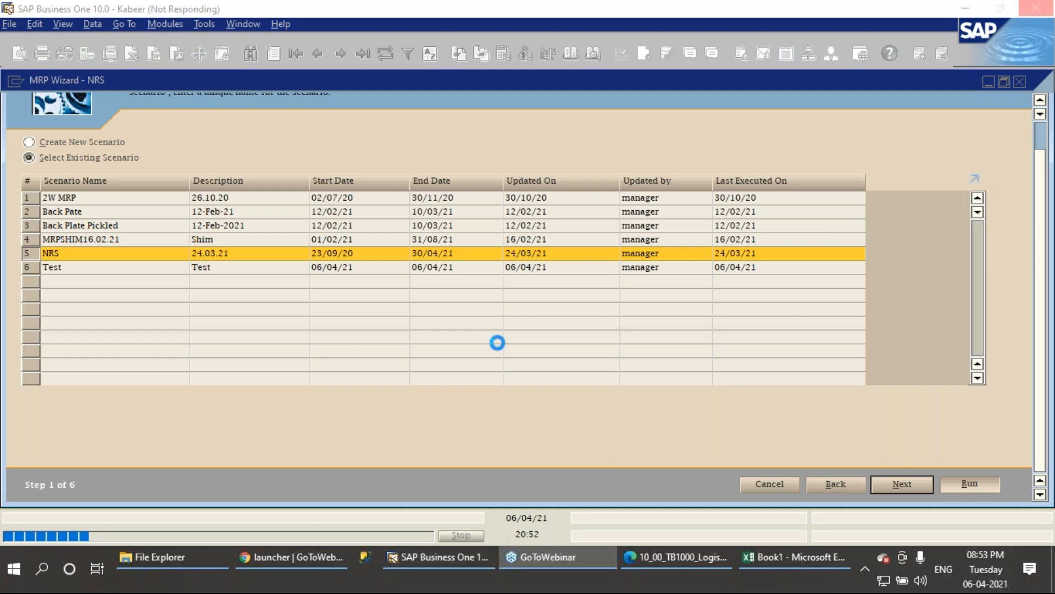
Switch to the TB1000 Logistics PDF and review the MRP Wizard steps from scenario definition to choosing inventory data sources.
left_click(648, 562)
scroll(547, 408, "down", 10)
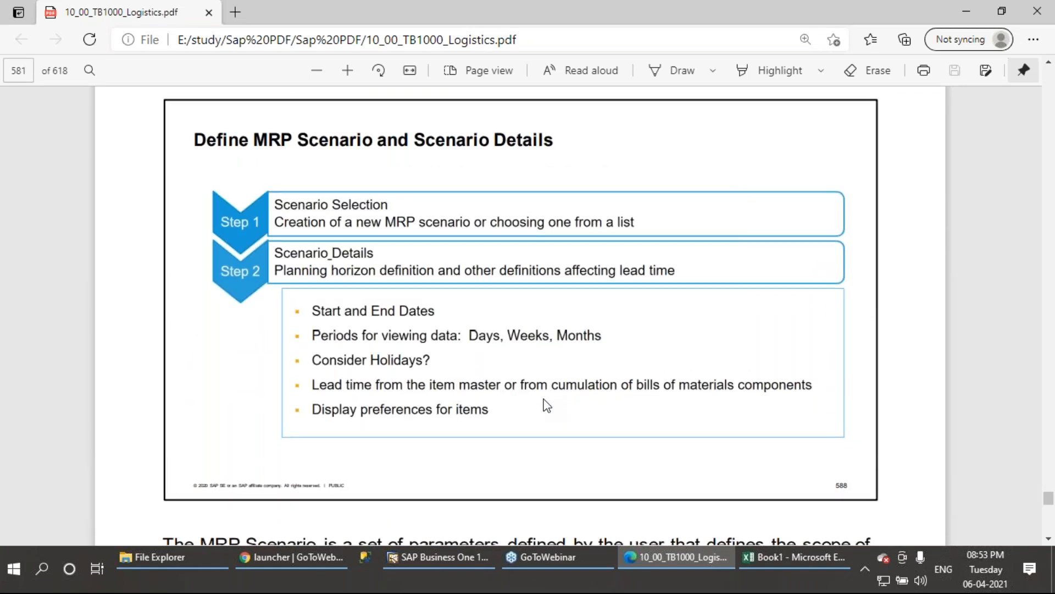
scroll(544, 406, "down", 1)
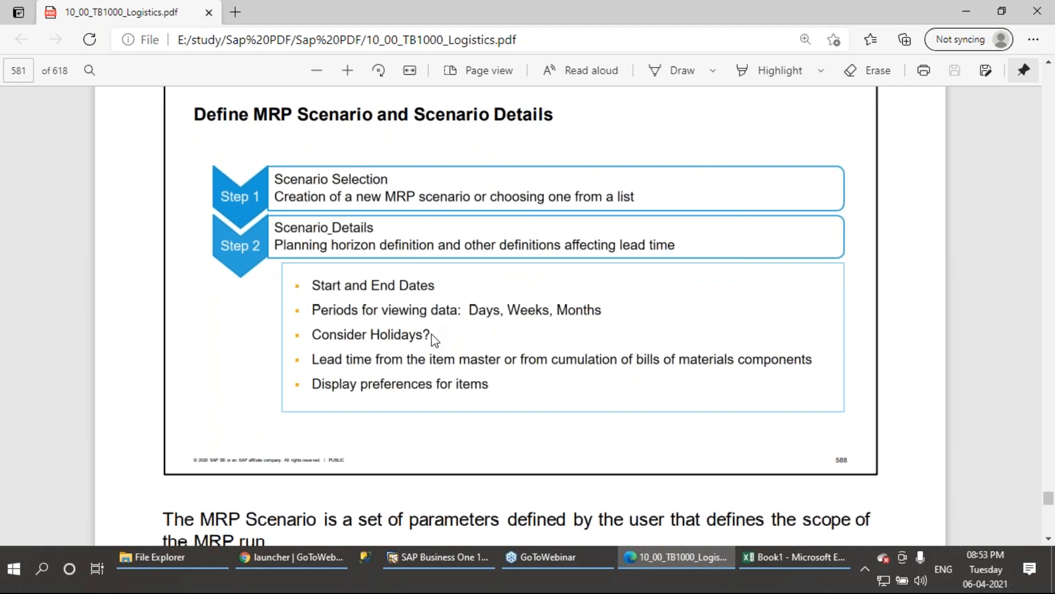
scroll(434, 340, "down", 10)
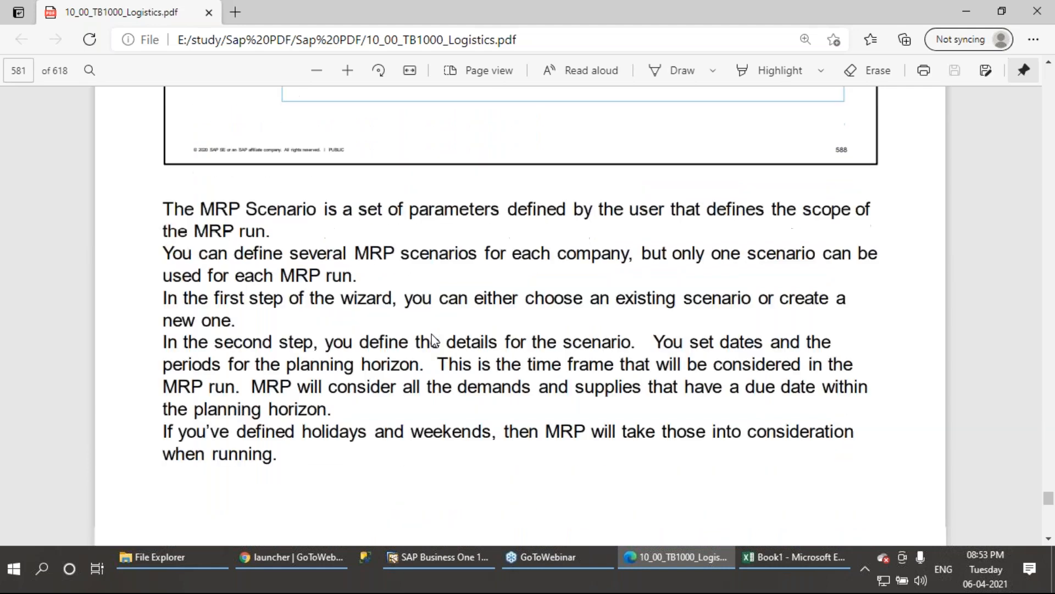
scroll(435, 332, "down", 4)
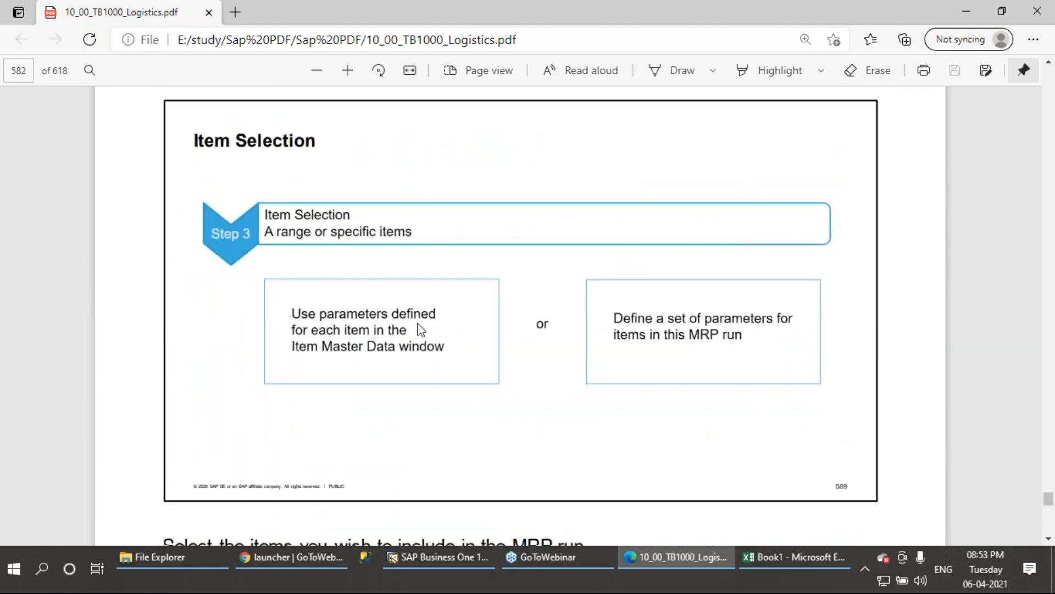
scroll(421, 330, "down", 14)
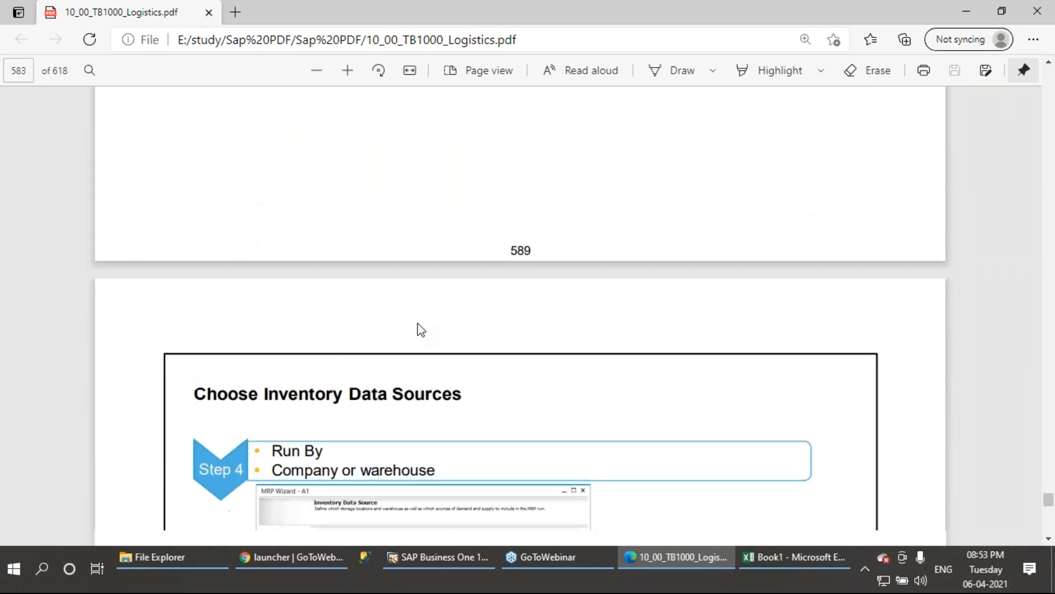
scroll(421, 330, "down", 4)
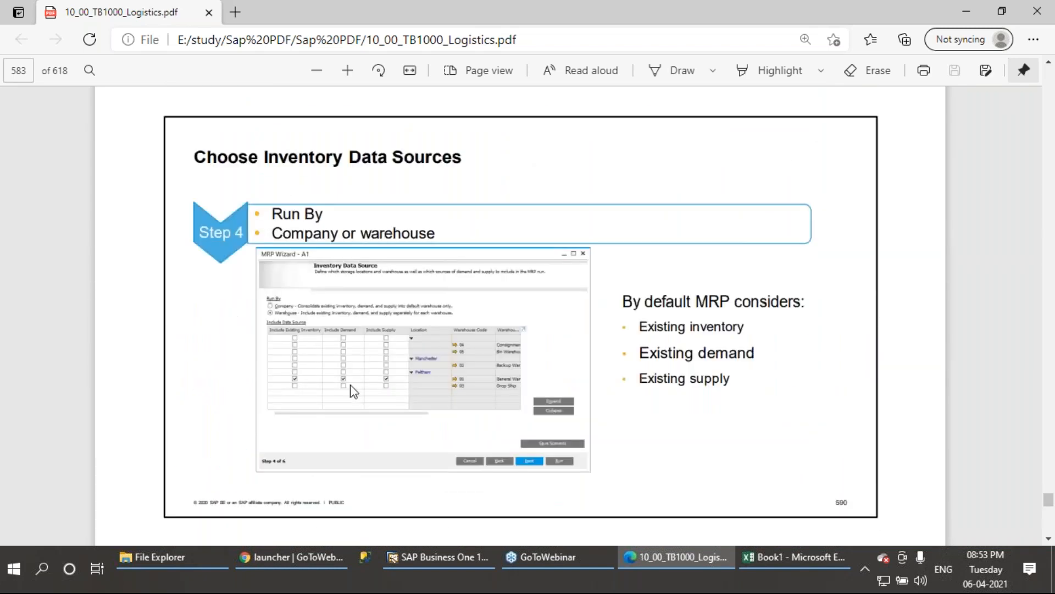
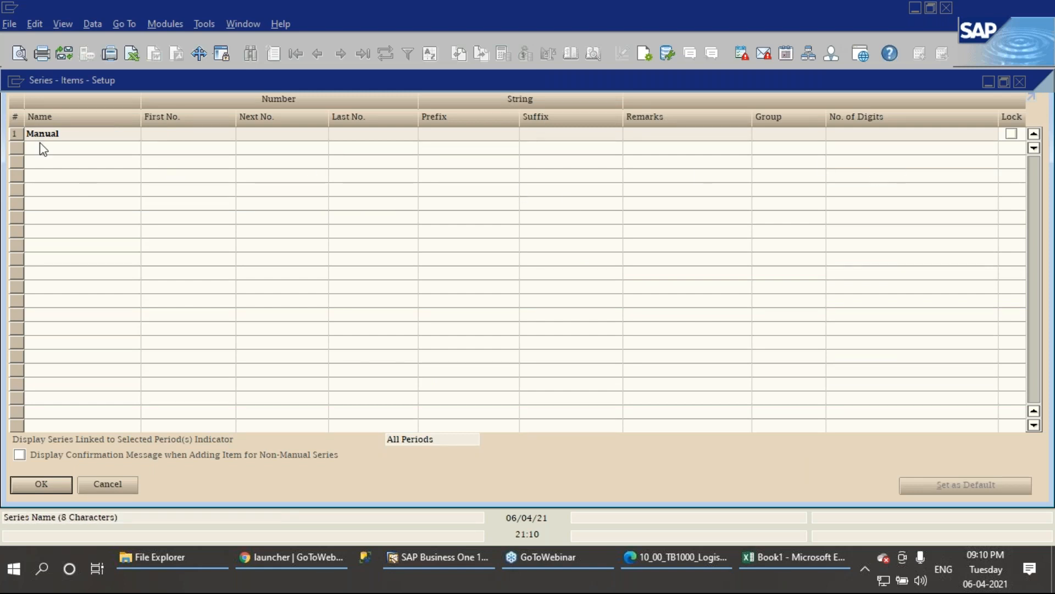
Add a new row to the item numbering series setup, keeping the name New1, and set its first number to 1.
right_click(15, 127)
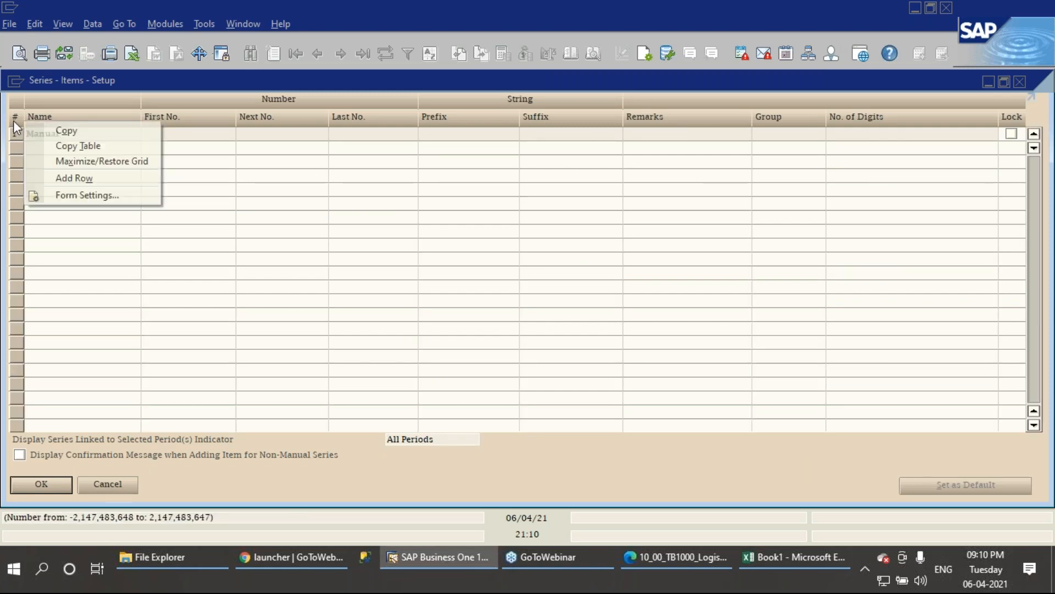
left_click(57, 178)
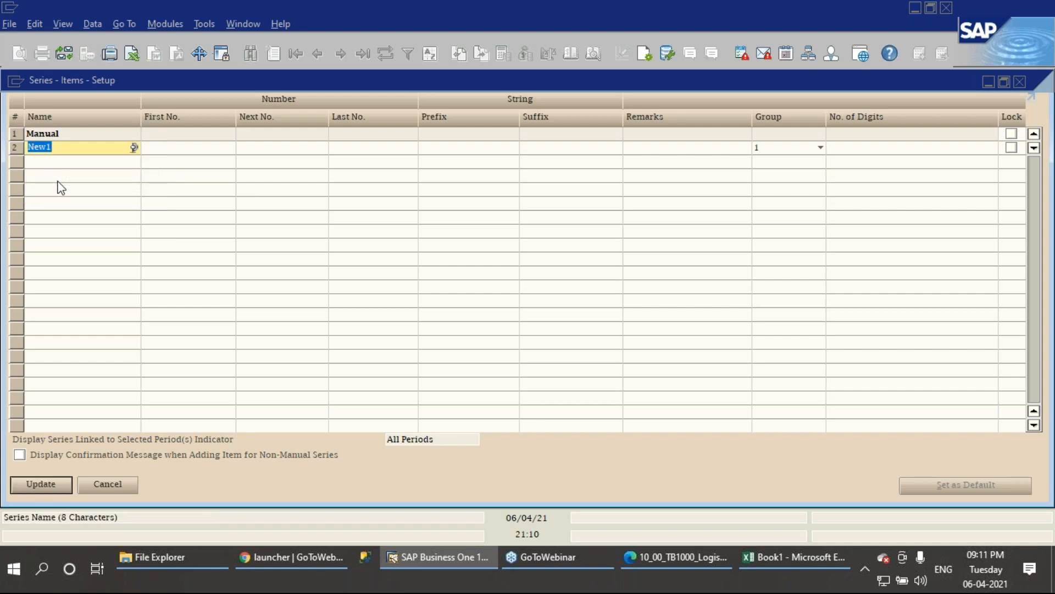
key("Tab")
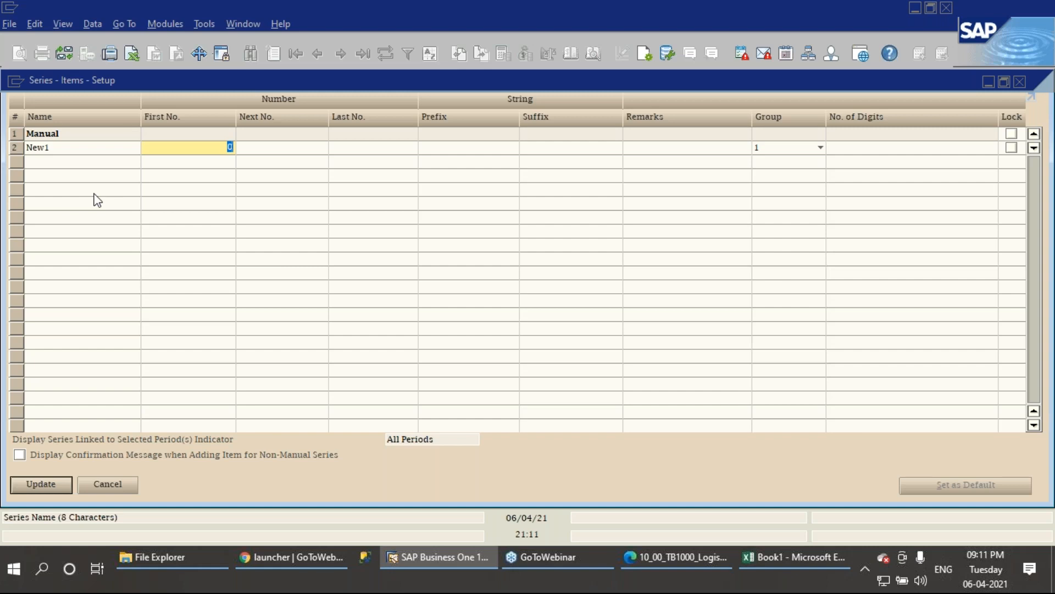
type("01")
key("BackSpace")
key("BackSpace")
type("1")
key("Tab")
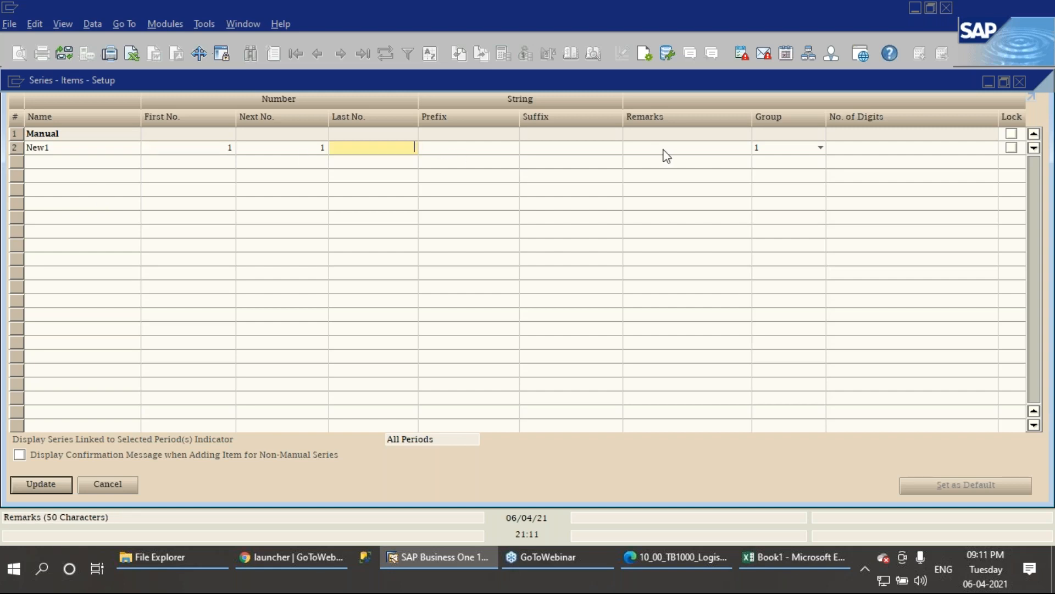
Assign the New1 series to group 5, enter the prefix FA, and try to save the series.
left_click(846, 147)
left_click(794, 148)
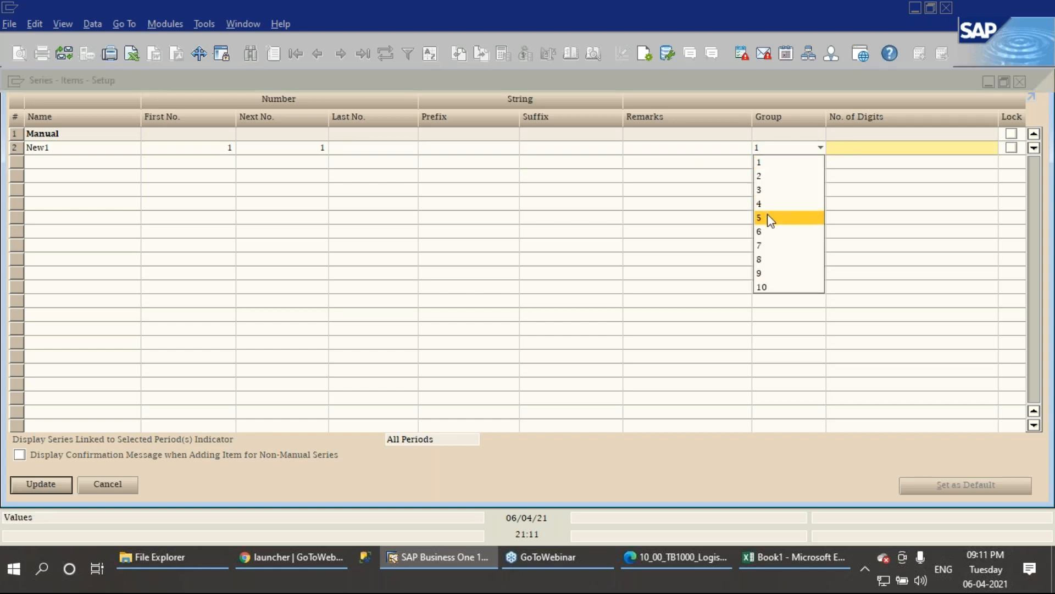
left_click(768, 216)
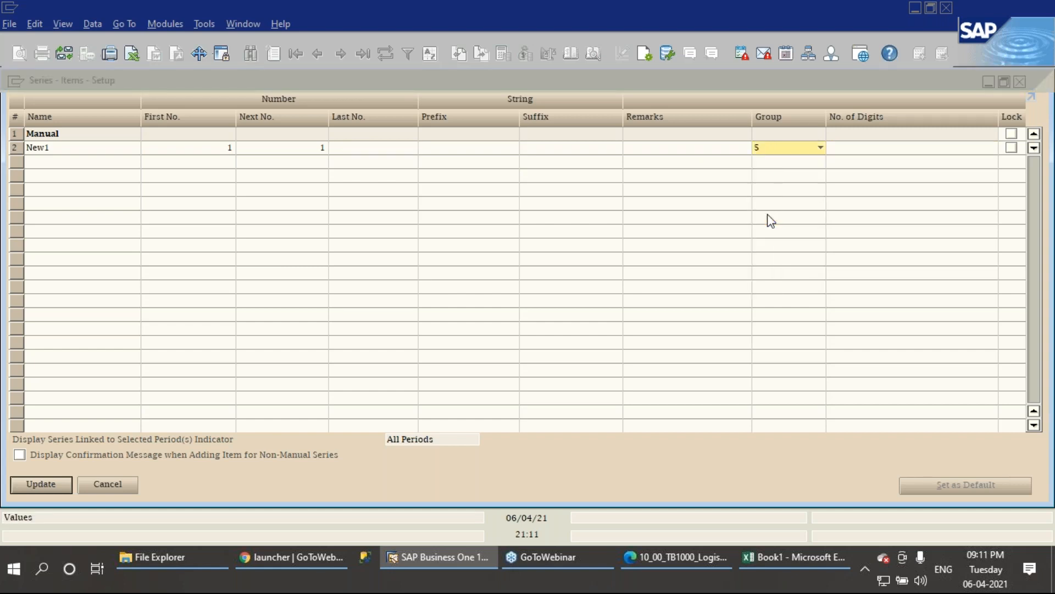
left_click(453, 148)
type("FA")
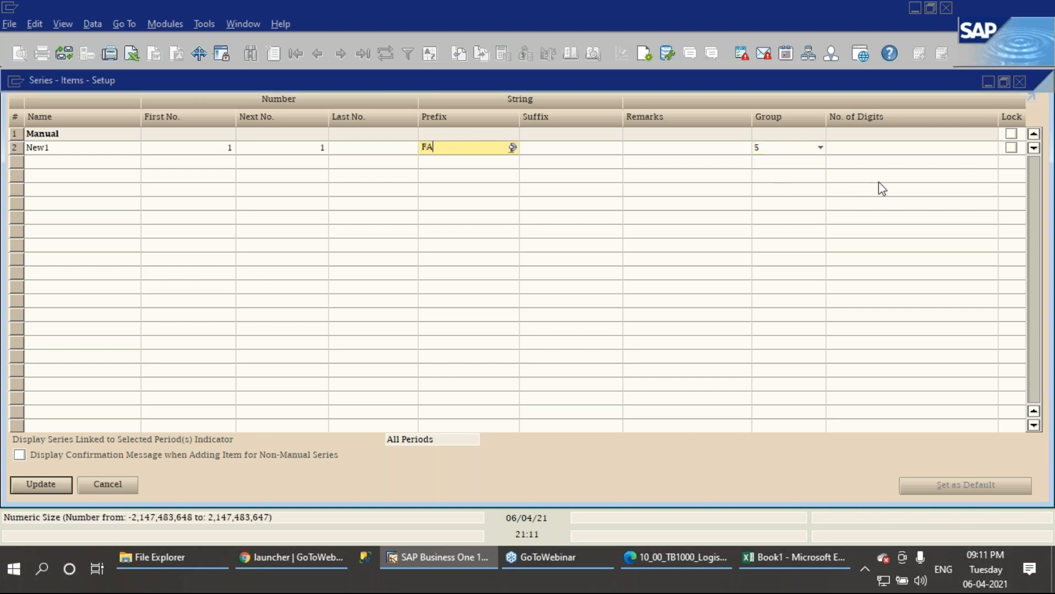
left_click(36, 483)
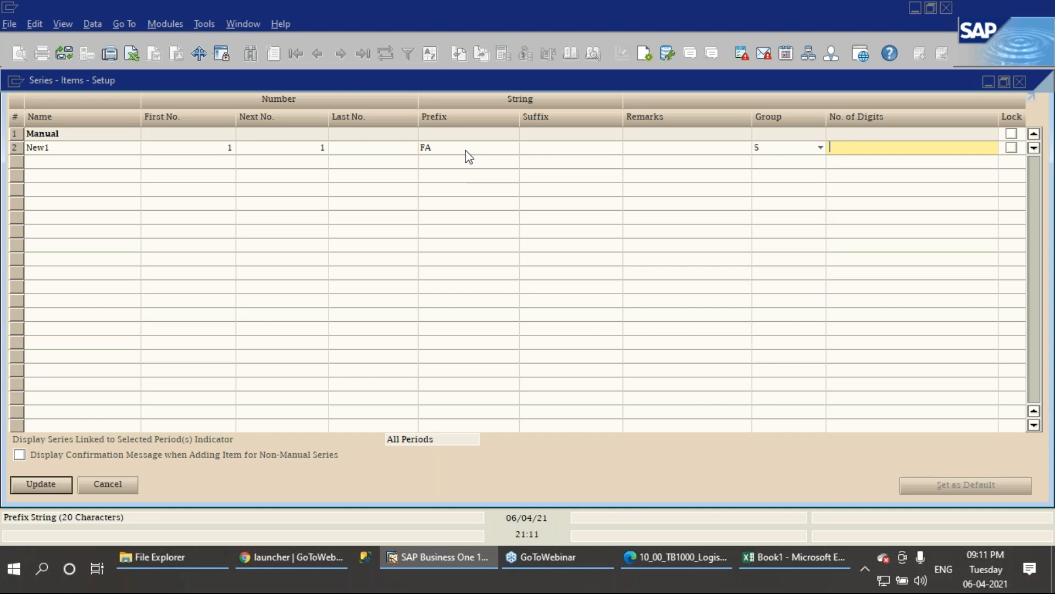
Try to save the New1 series with the suffix 000.
left_click(441, 151)
left_click(442, 151)
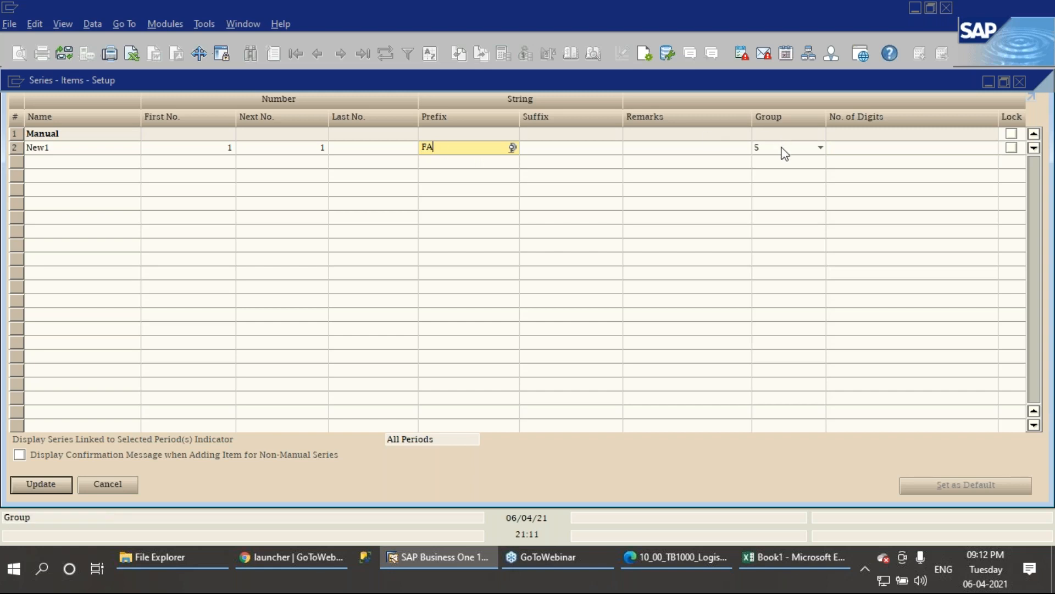
left_click(556, 150)
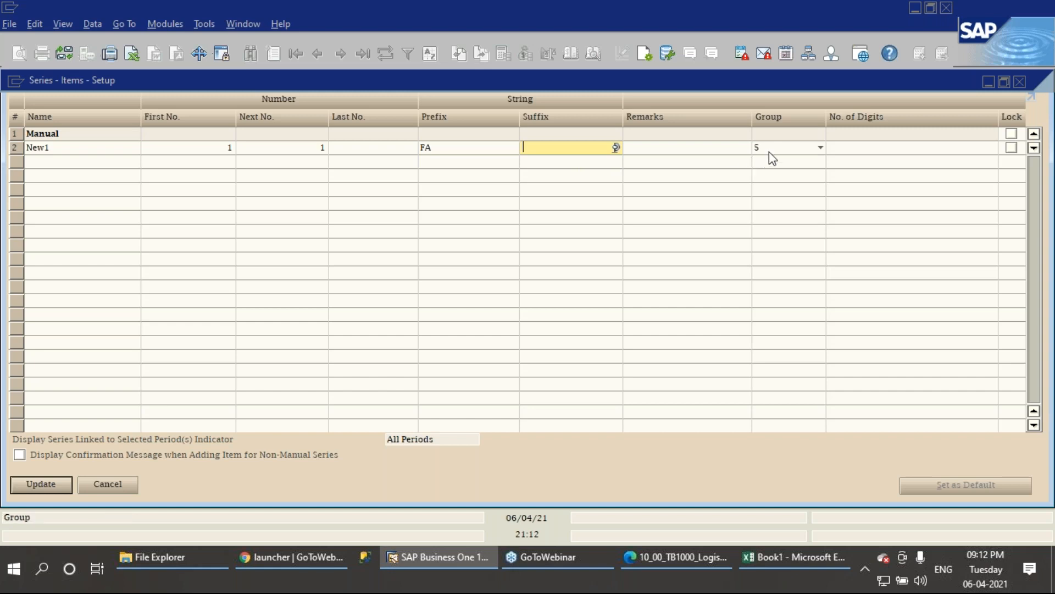
type("000")
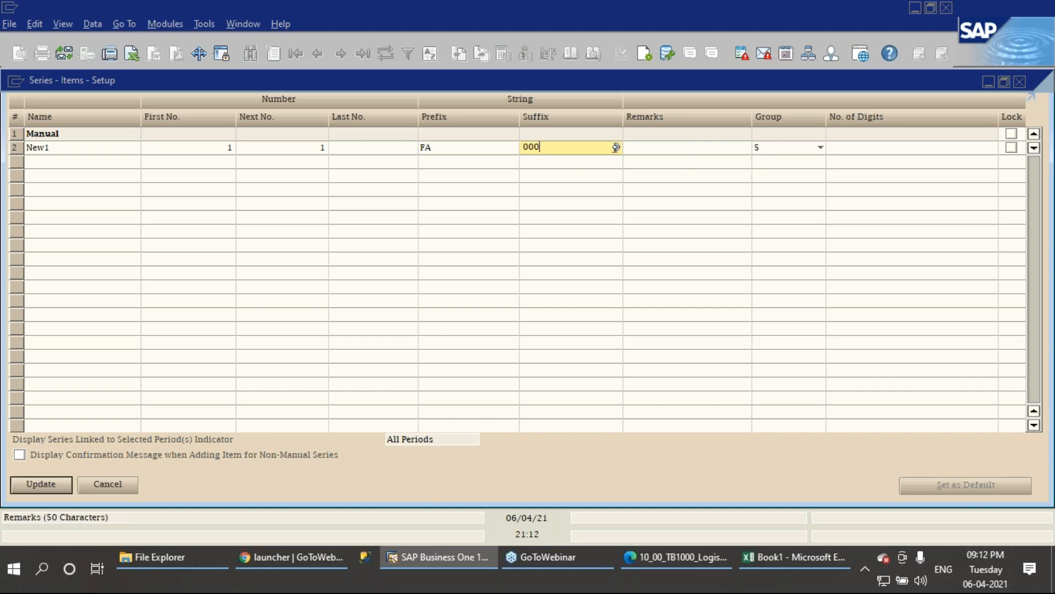
key("Return")
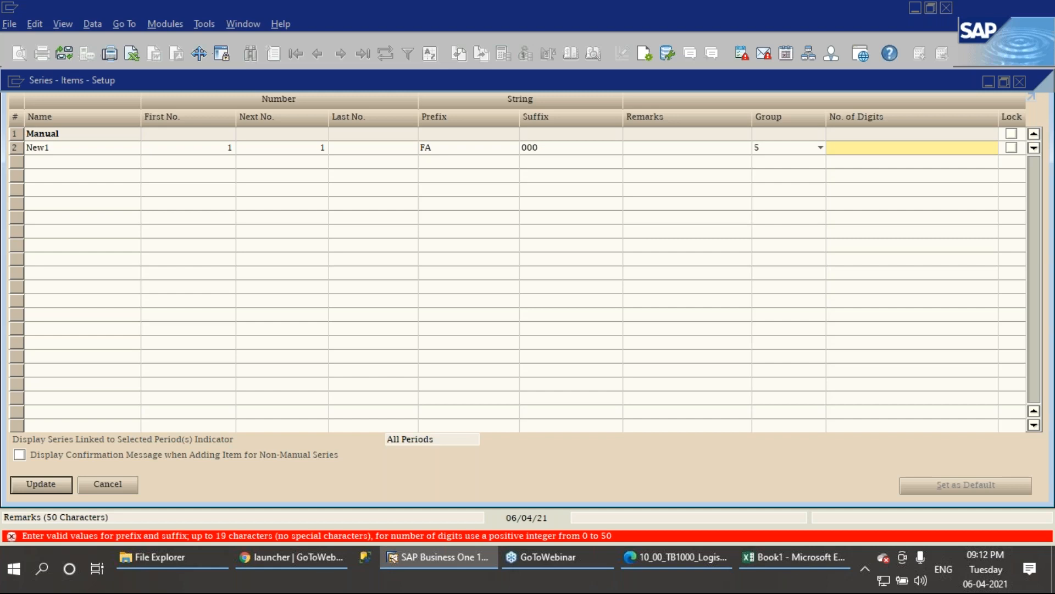
Change the New1 series to group 2, replace its suffix with 00 as a trial, and clear the suffix.
left_click(765, 148)
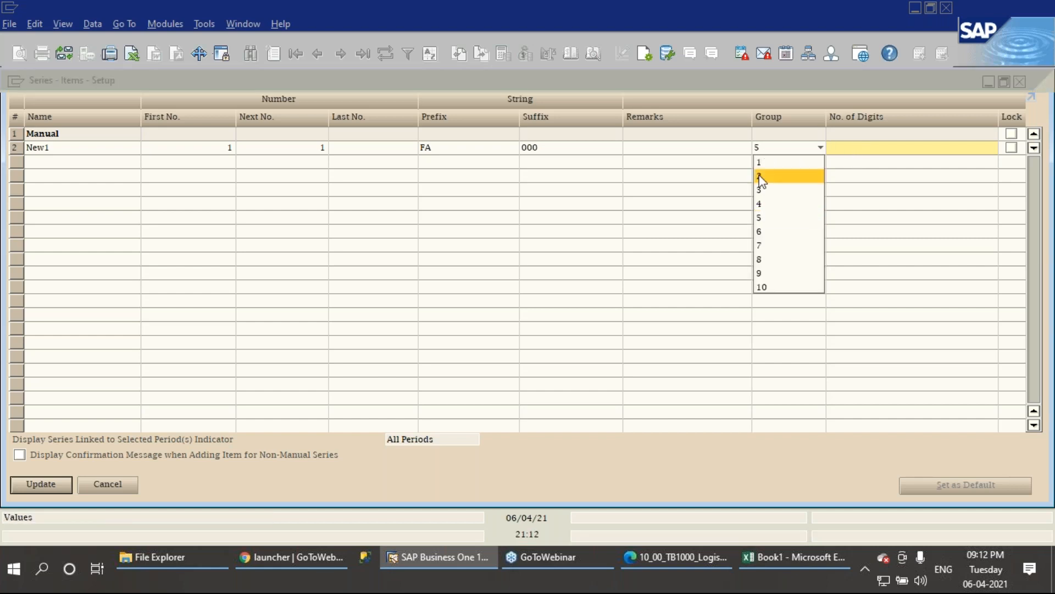
left_click(760, 175)
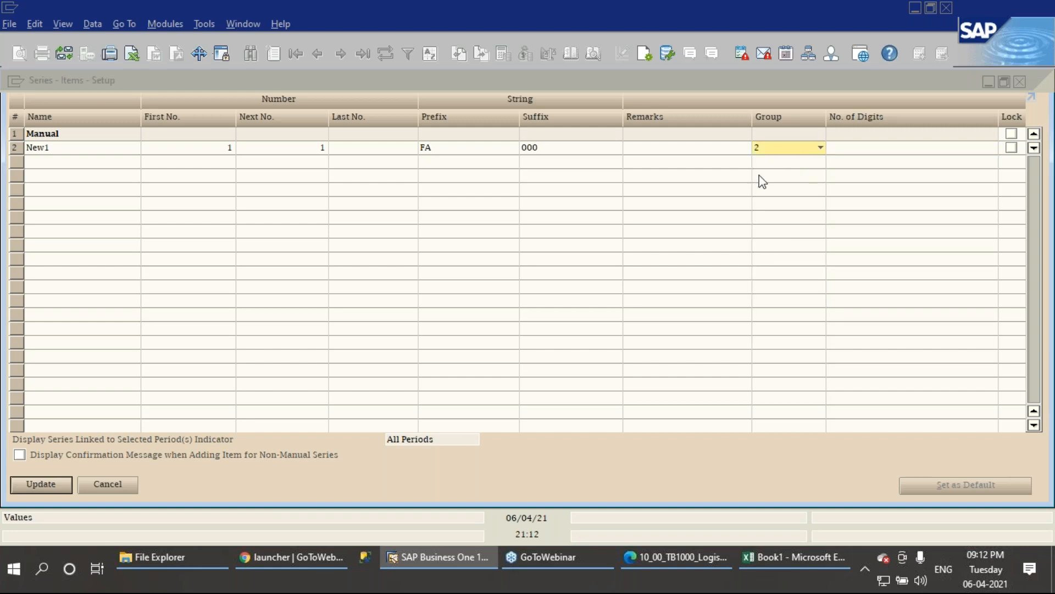
left_click(203, 149)
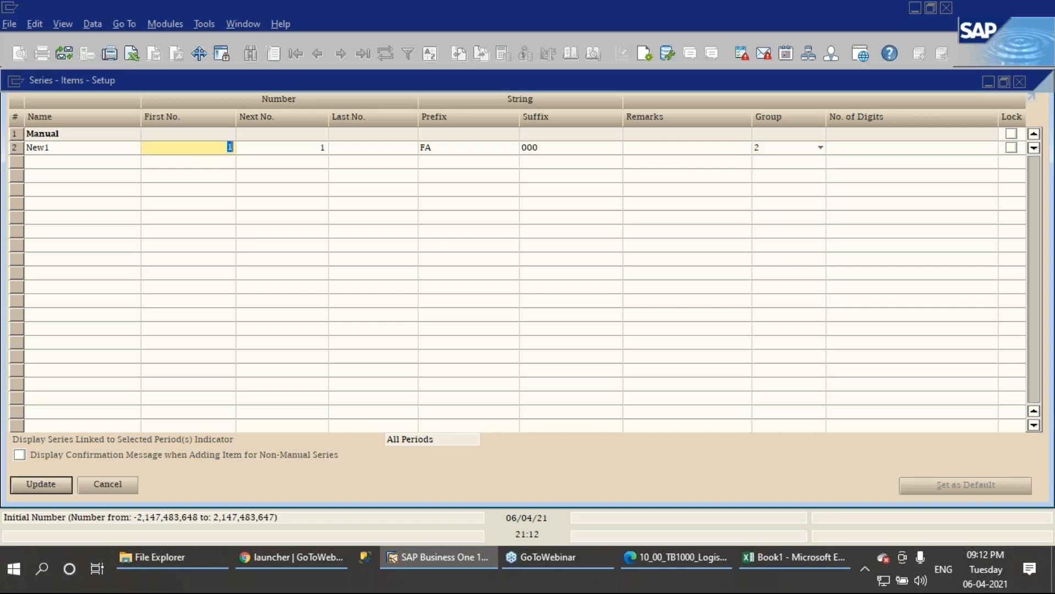
left_click(548, 148)
key("BackSpace")
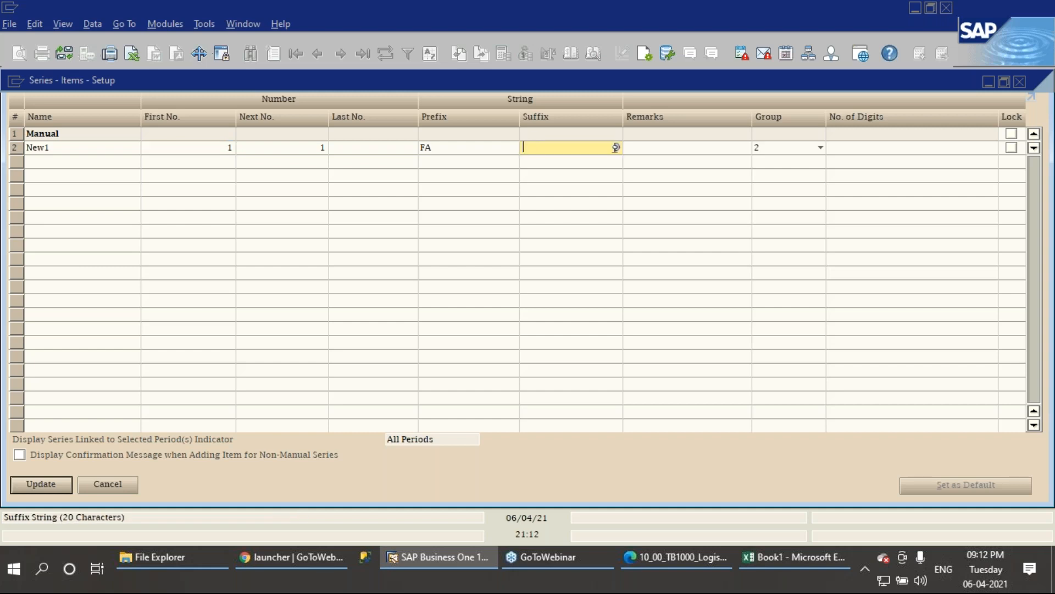
type("0")
type("0")
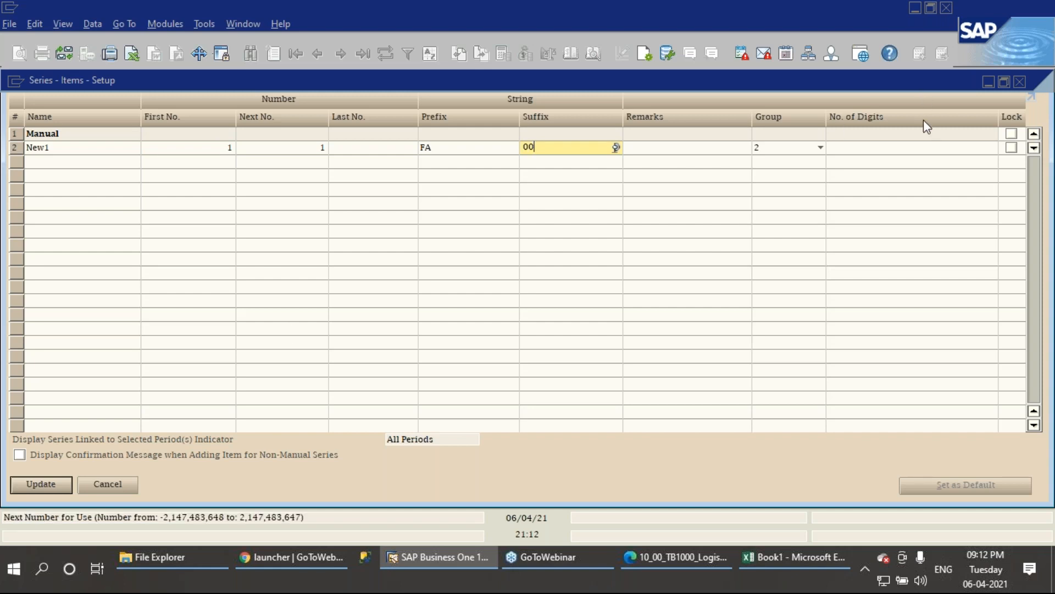
key("BackSpace")
key("BackSpace")
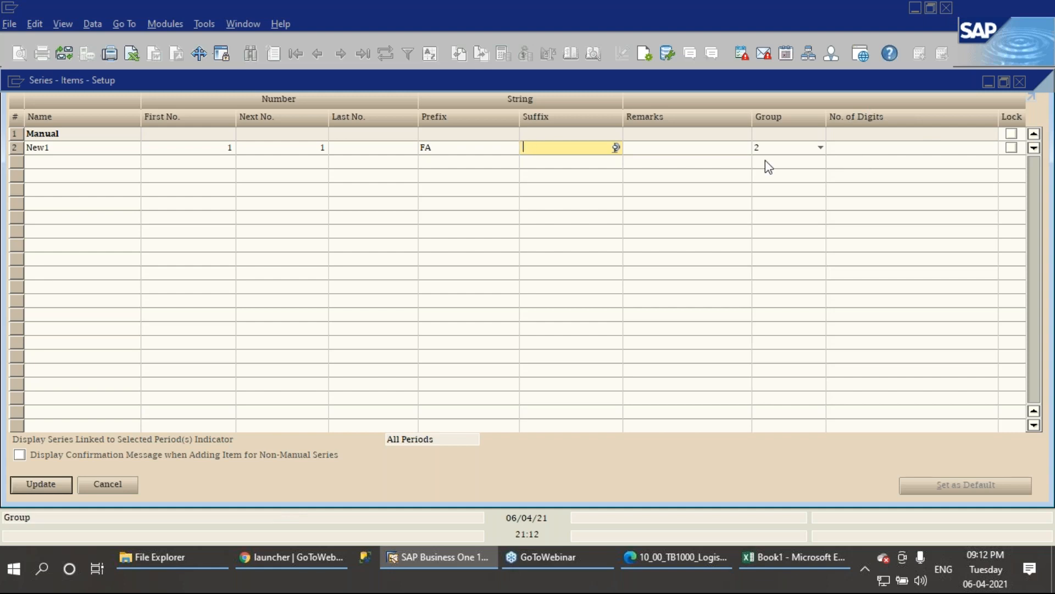
Set the New1 series to group 3 with 3 digits, save it, and review its number, prefix and digit settings.
left_click(853, 147)
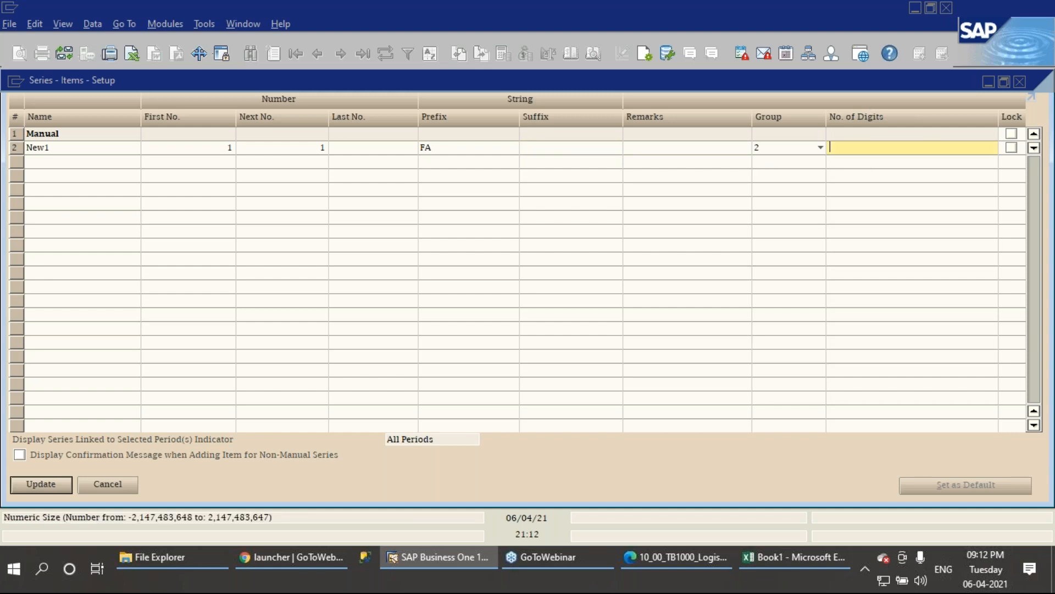
left_click(780, 150)
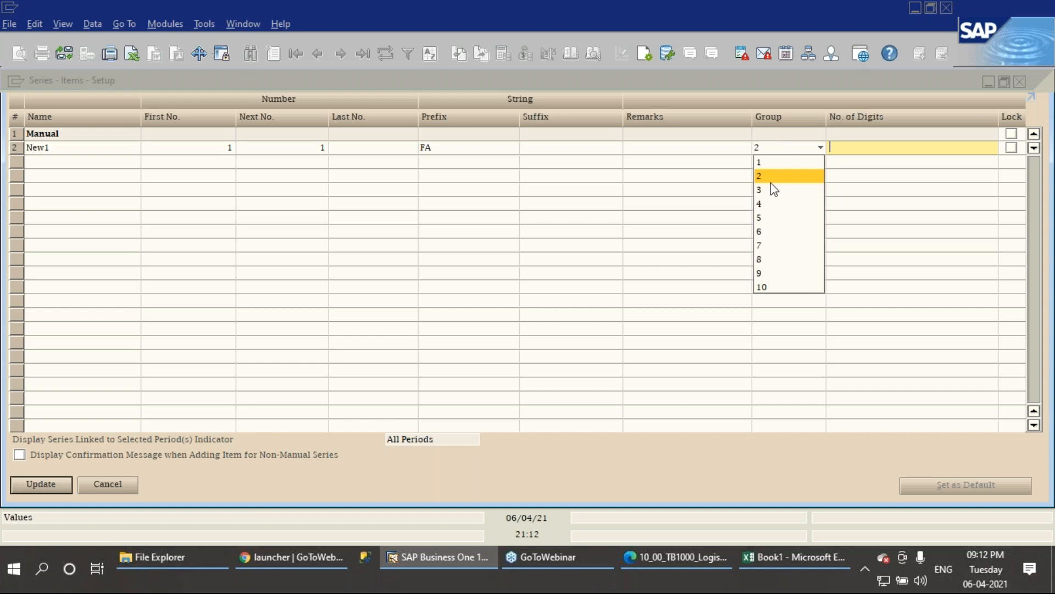
left_click(768, 187)
left_click(845, 153)
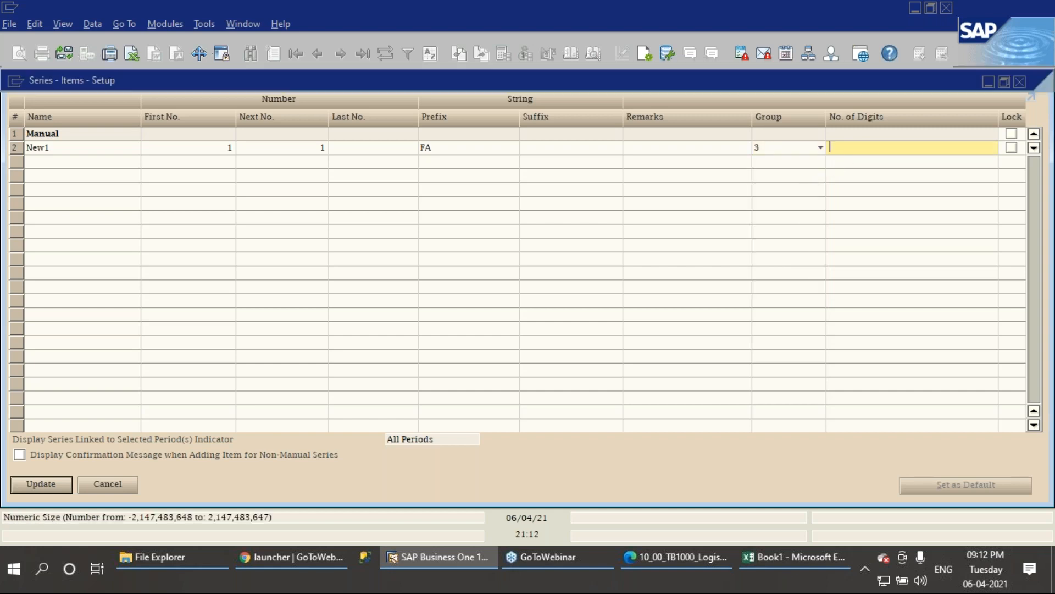
type("3")
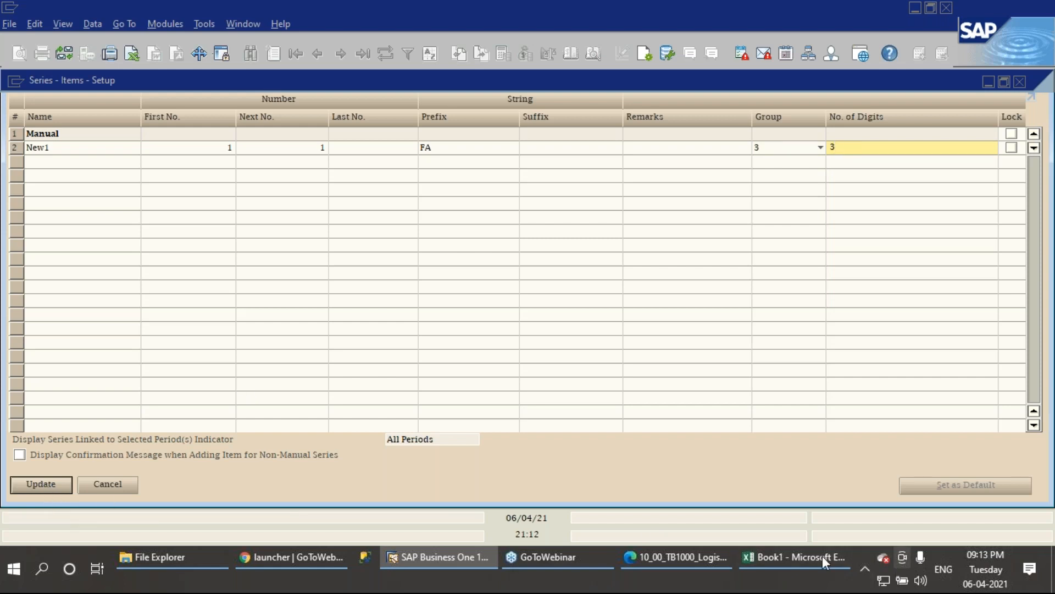
left_click(42, 482)
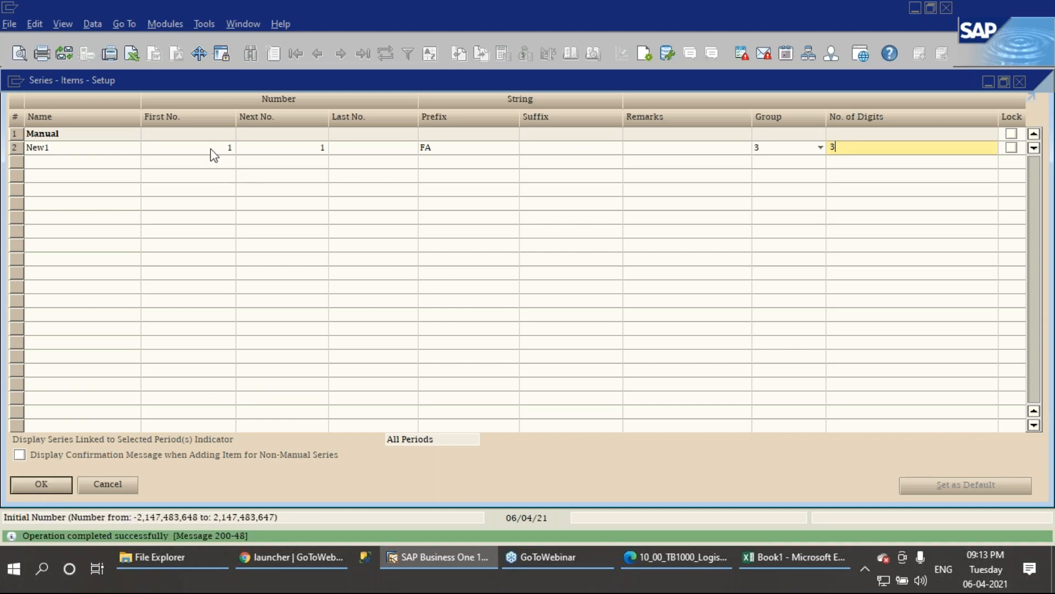
left_click(225, 148)
left_click(447, 147)
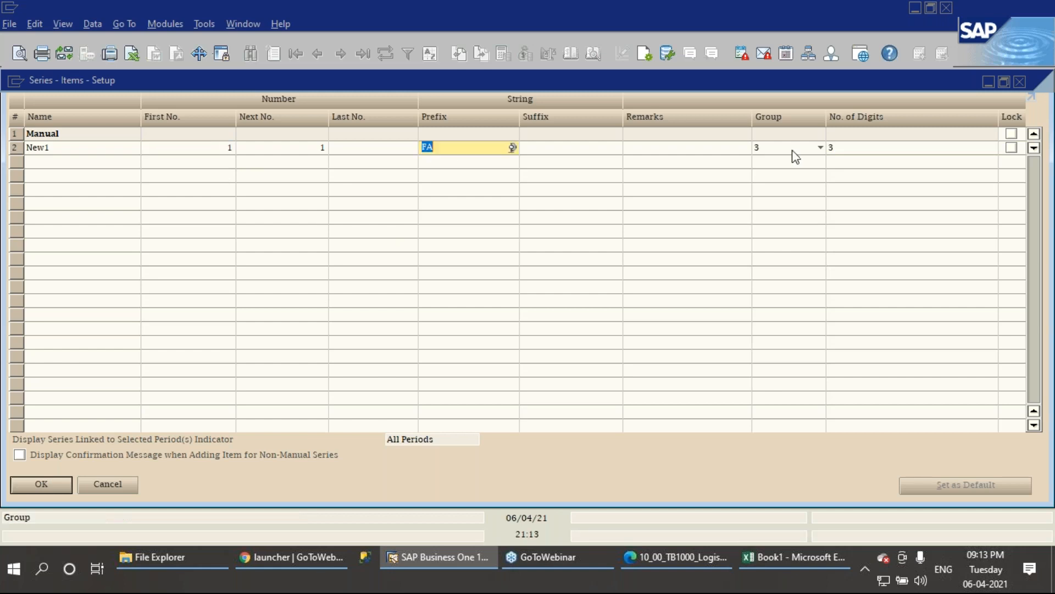
left_click(849, 148)
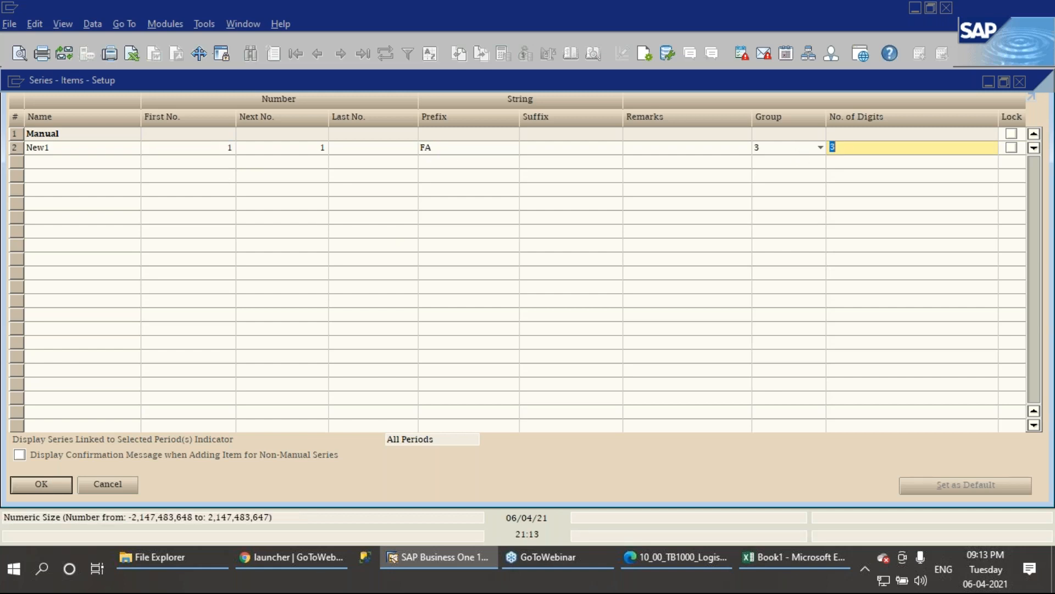
Close the item series setup and save the document numbering changes.
left_click(30, 489)
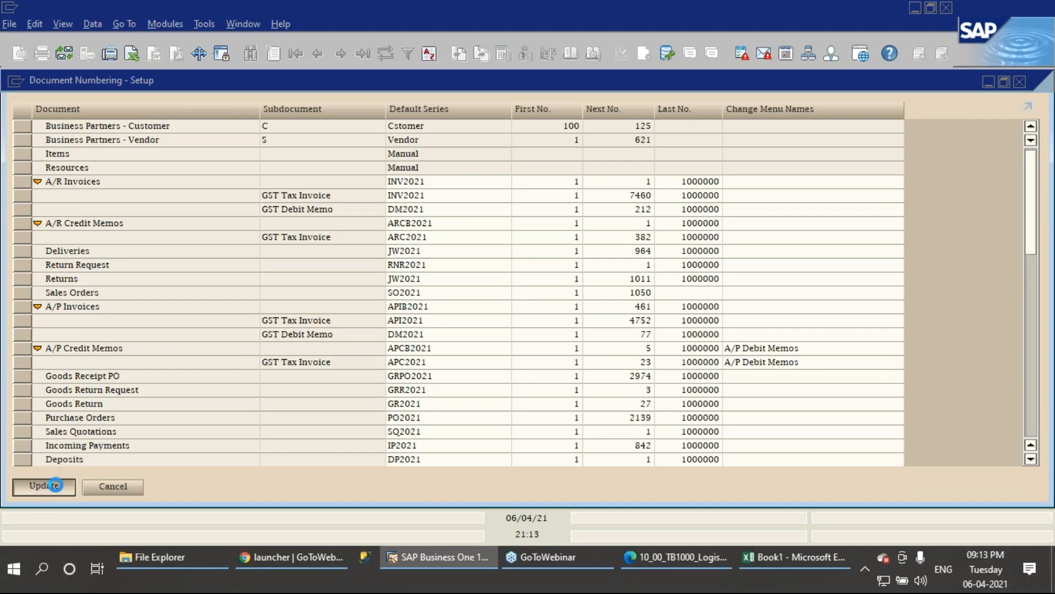
left_click(55, 485)
left_click(55, 485)
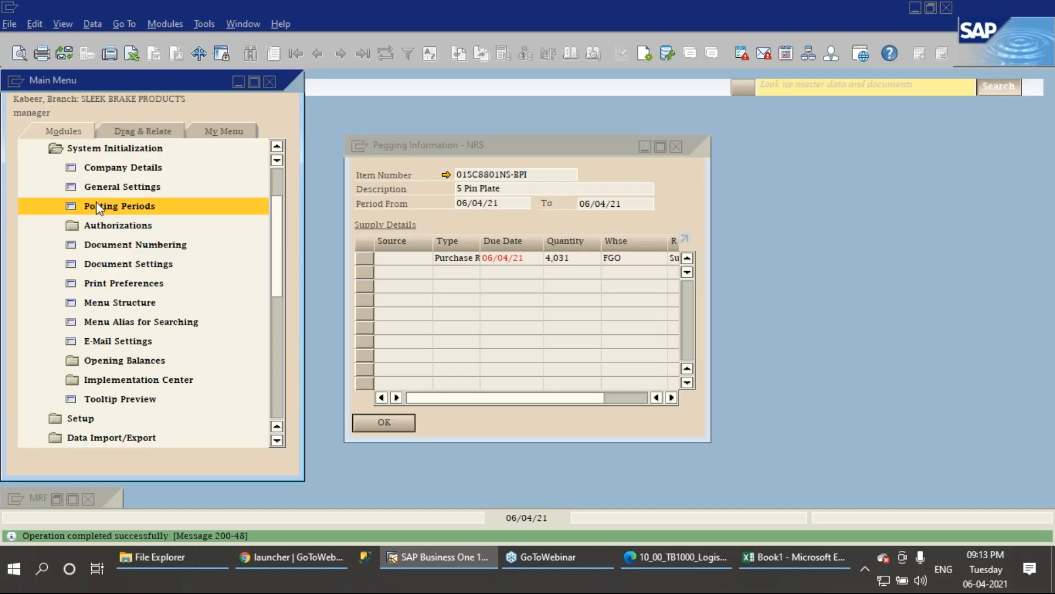
Open Item Master Data, start a new item record, and assign it the New1 numbering series.
left_click(116, 148)
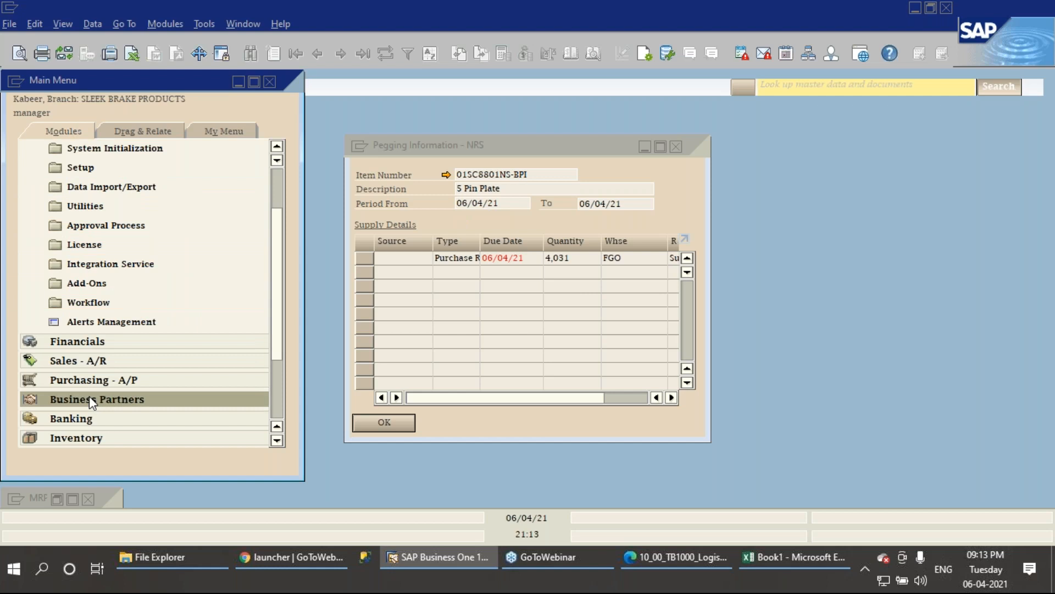
scroll(89, 396, "down", 2)
left_click(77, 362)
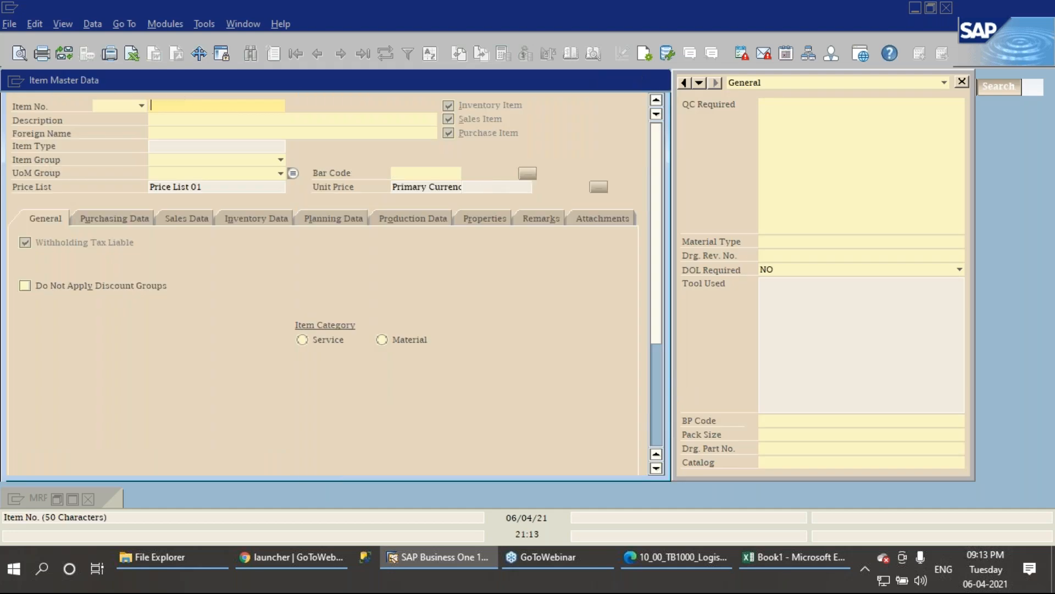
left_click(123, 107)
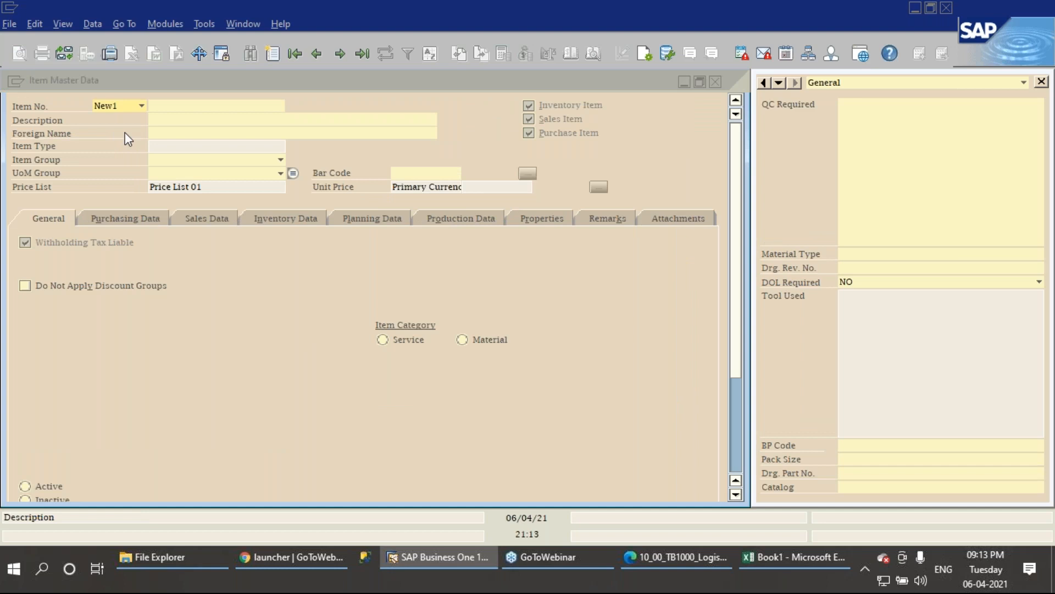
key("ctrl+a")
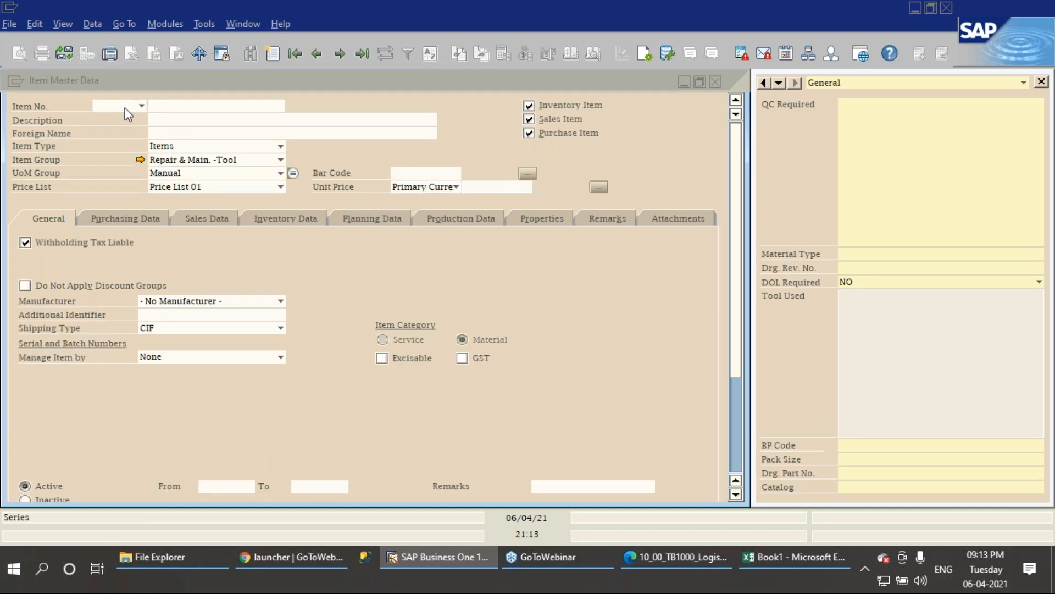
left_click(129, 107)
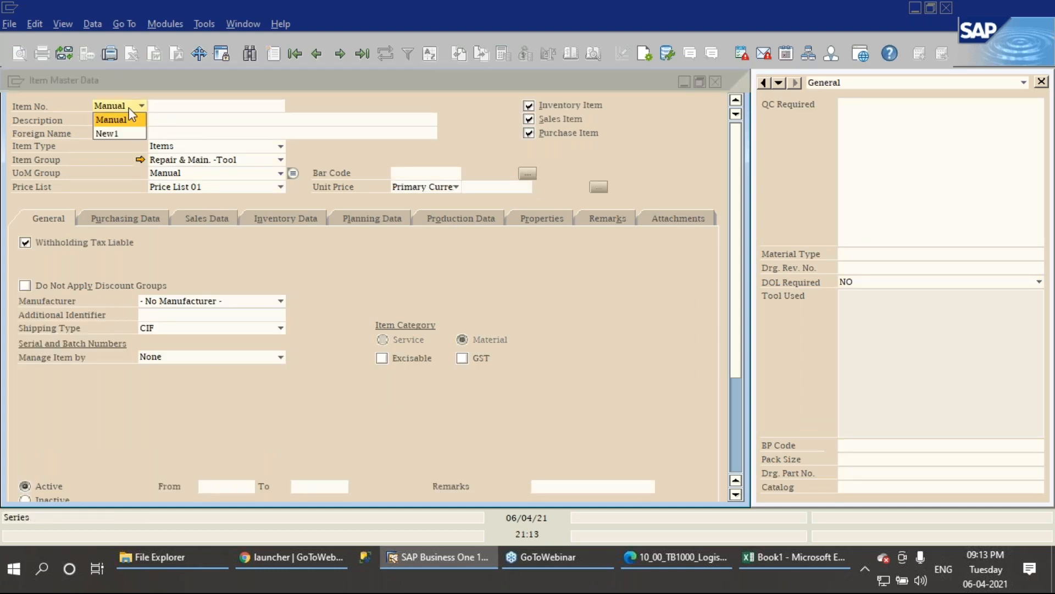
left_click(128, 133)
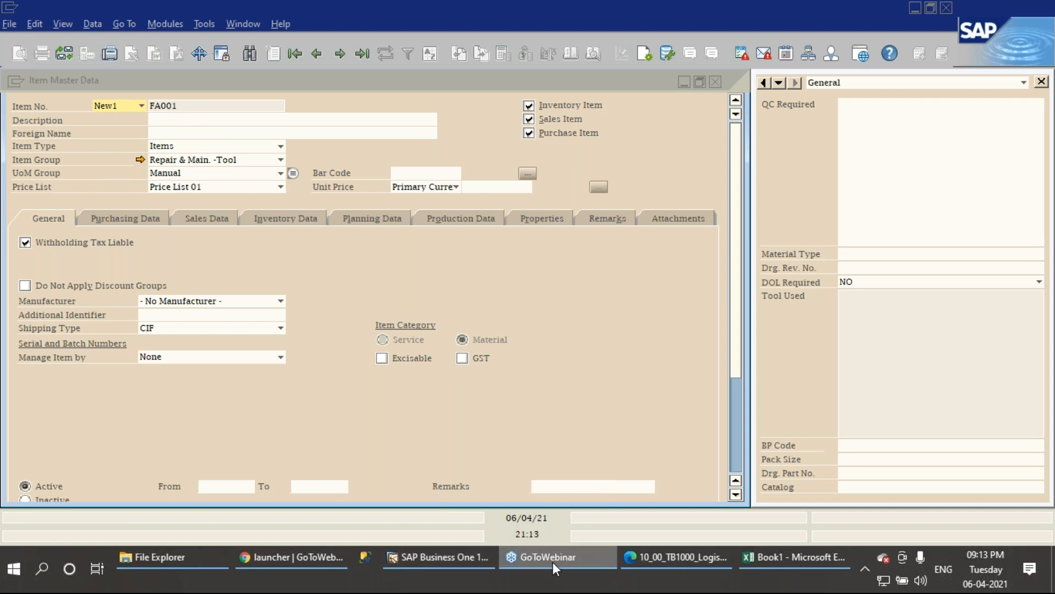
Switch to the 10_00_TB1000_Logistics.pdf document in Microsoft Edge to show the MRP Example slide.
left_click(647, 561)
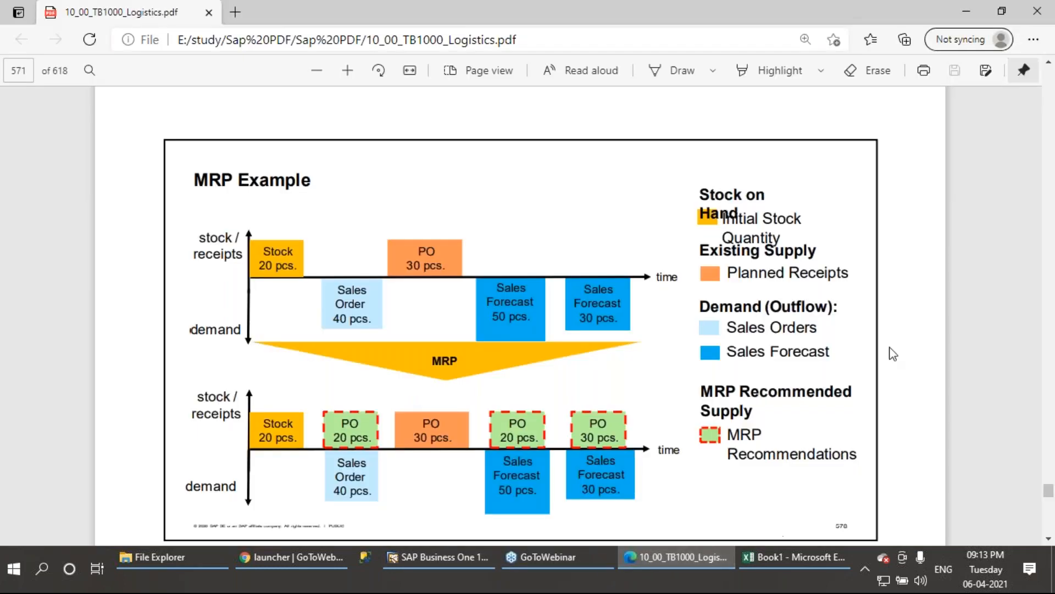